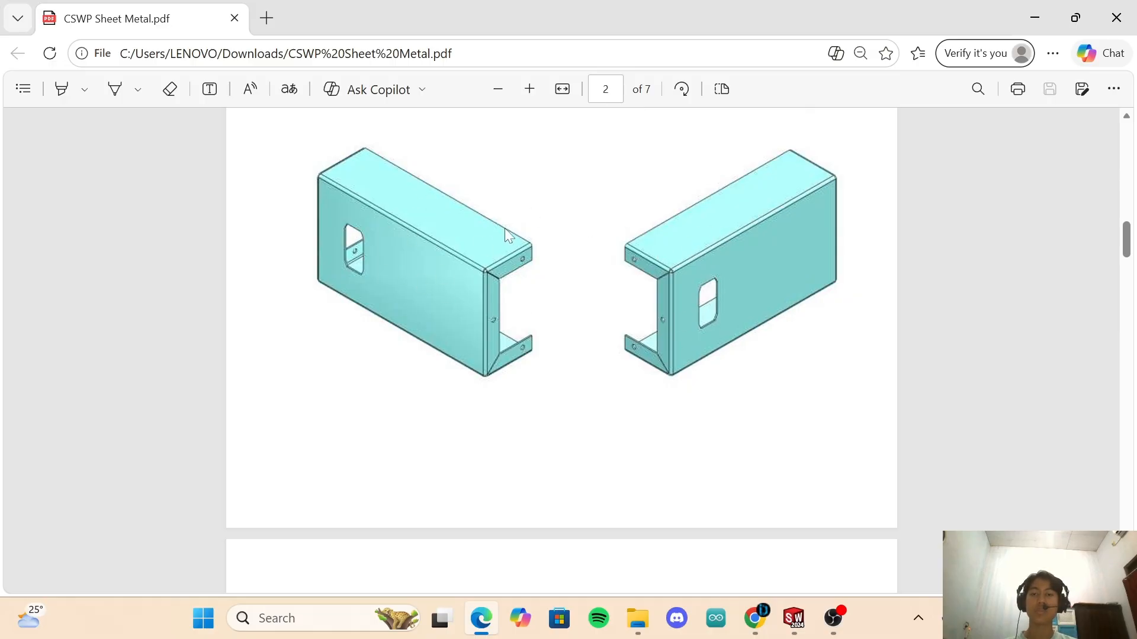
Examine the primary part's dimensioned drawing and isometric views in the CSWP sheet metal sample exam PDF.
scroll(529, 227, up, 5)
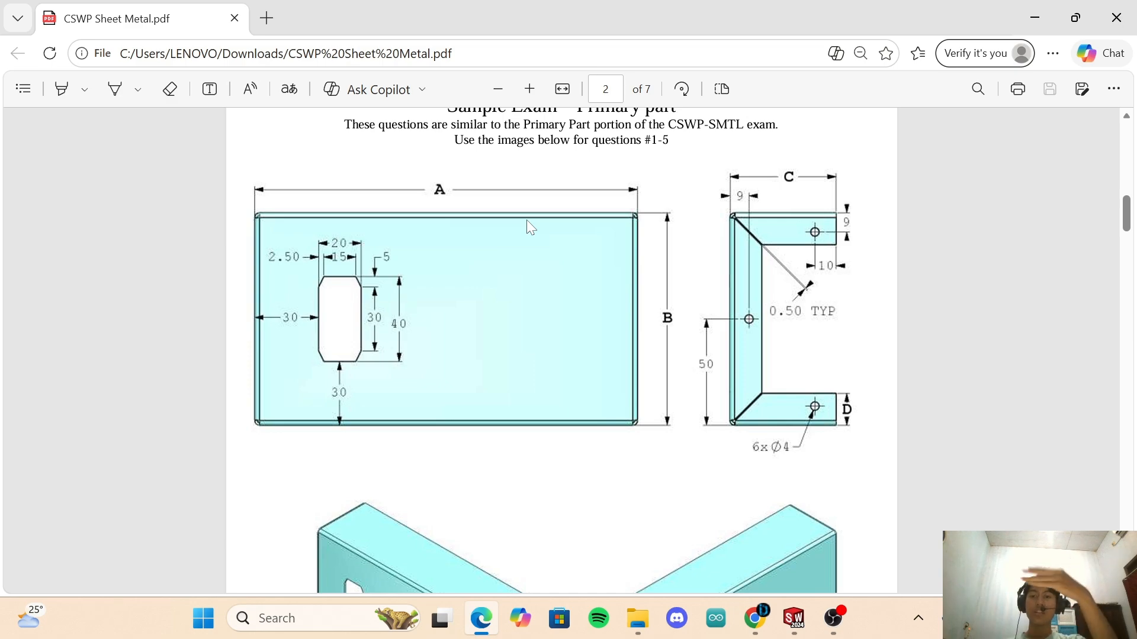
scroll(530, 218, down, 3)
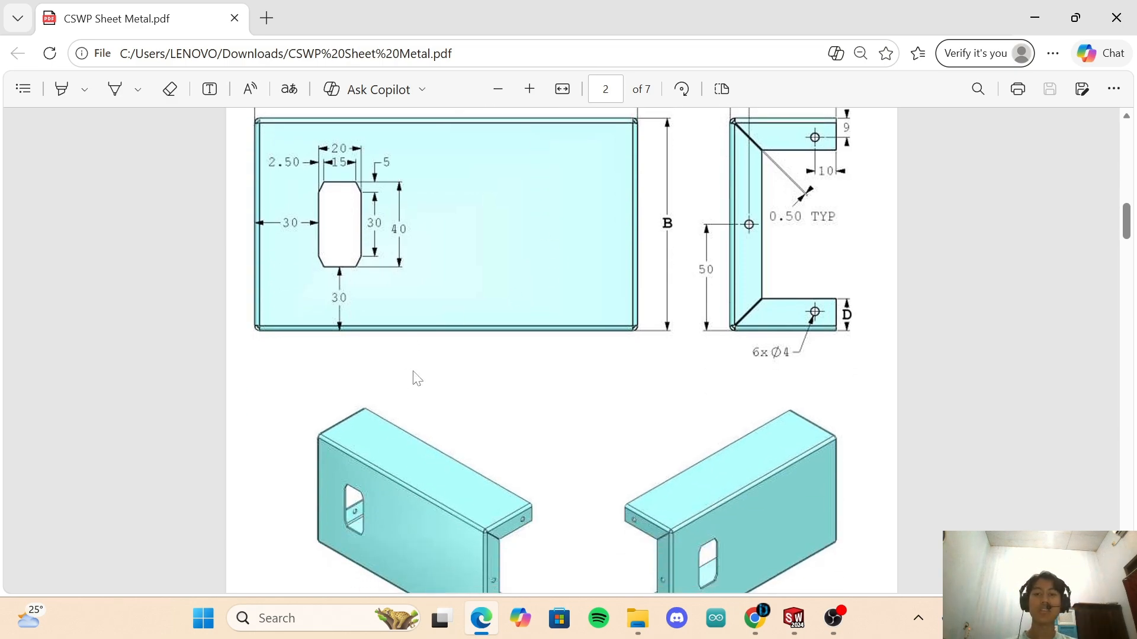
scroll(418, 379, down, 5)
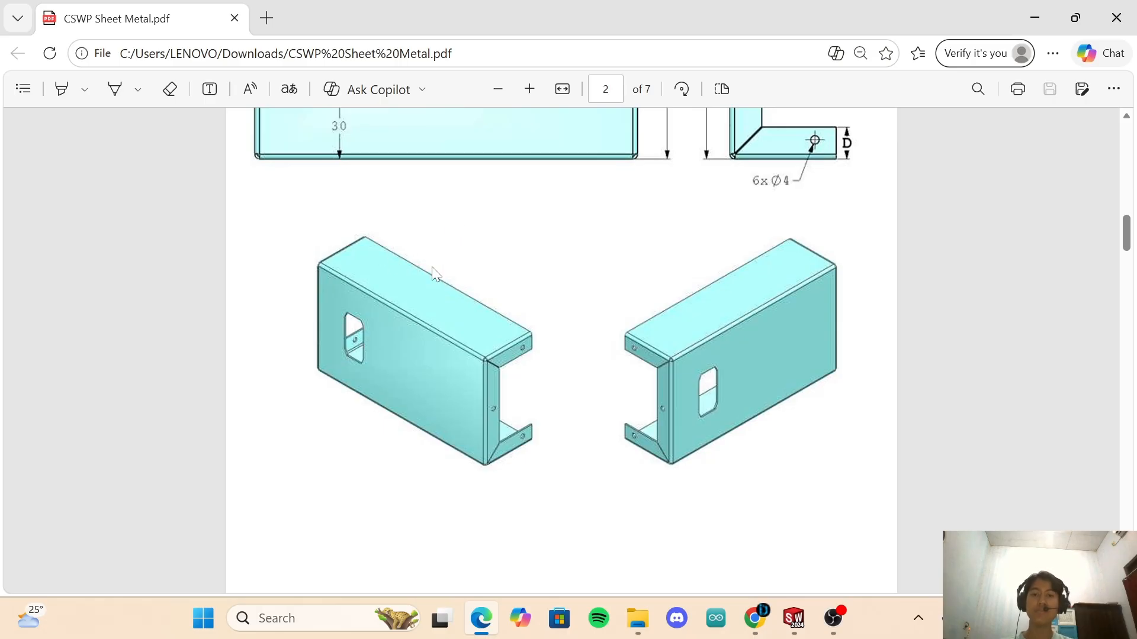
scroll(432, 294, up, 10)
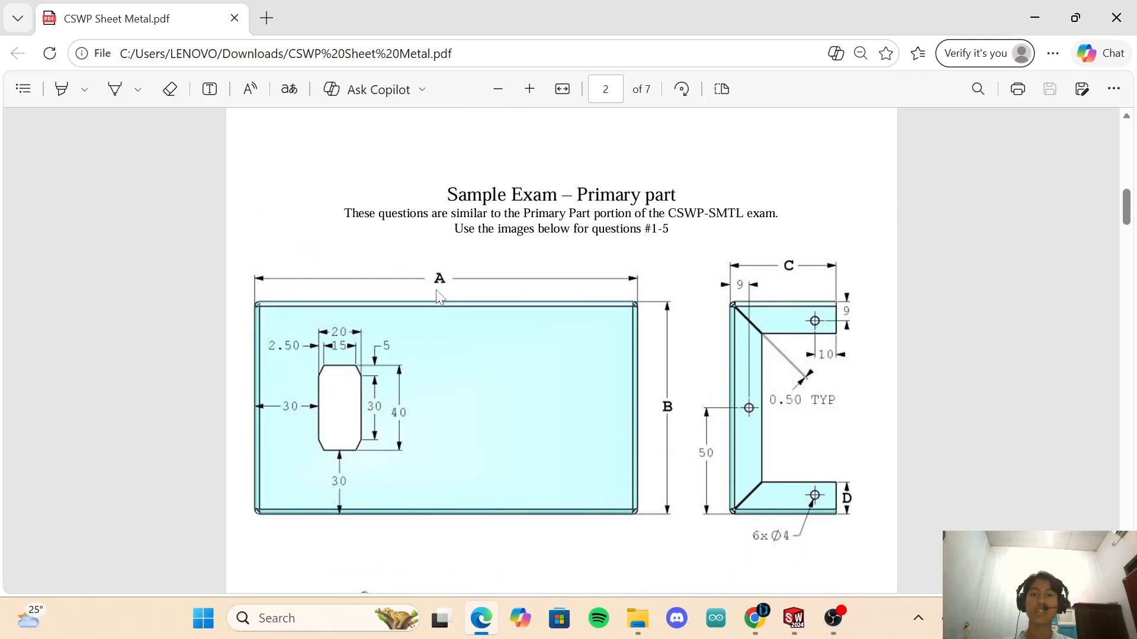
scroll(438, 296, up, 3)
scroll(438, 294, up, 15)
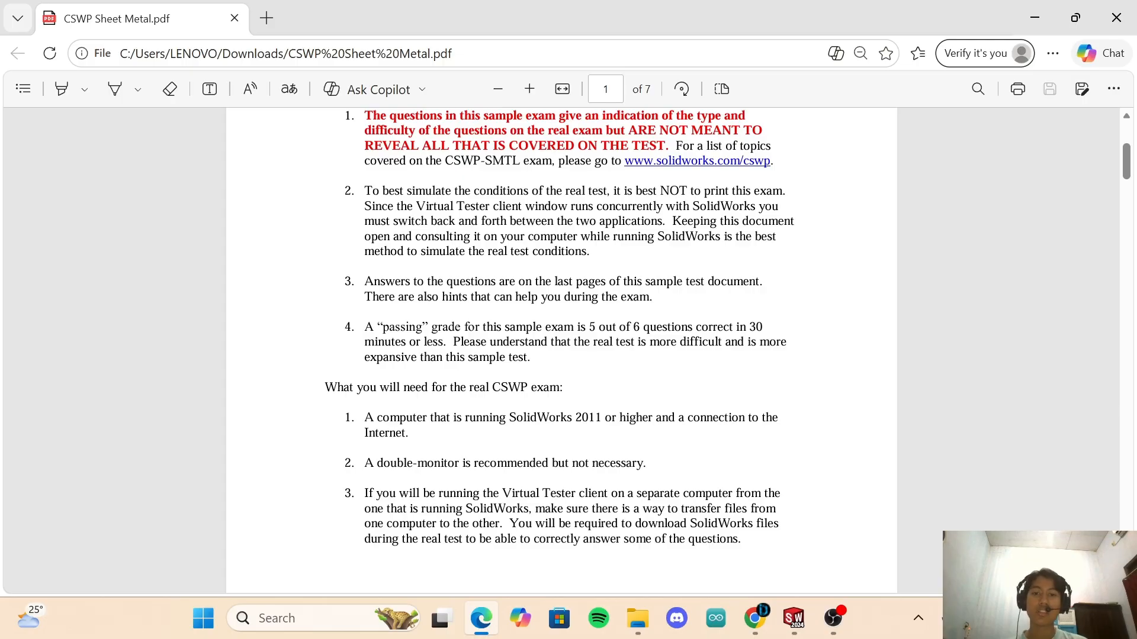
Switch to SOLIDWORKS and set the new part's unit system to MMGS (millimeter, gram, second).
click(793, 618)
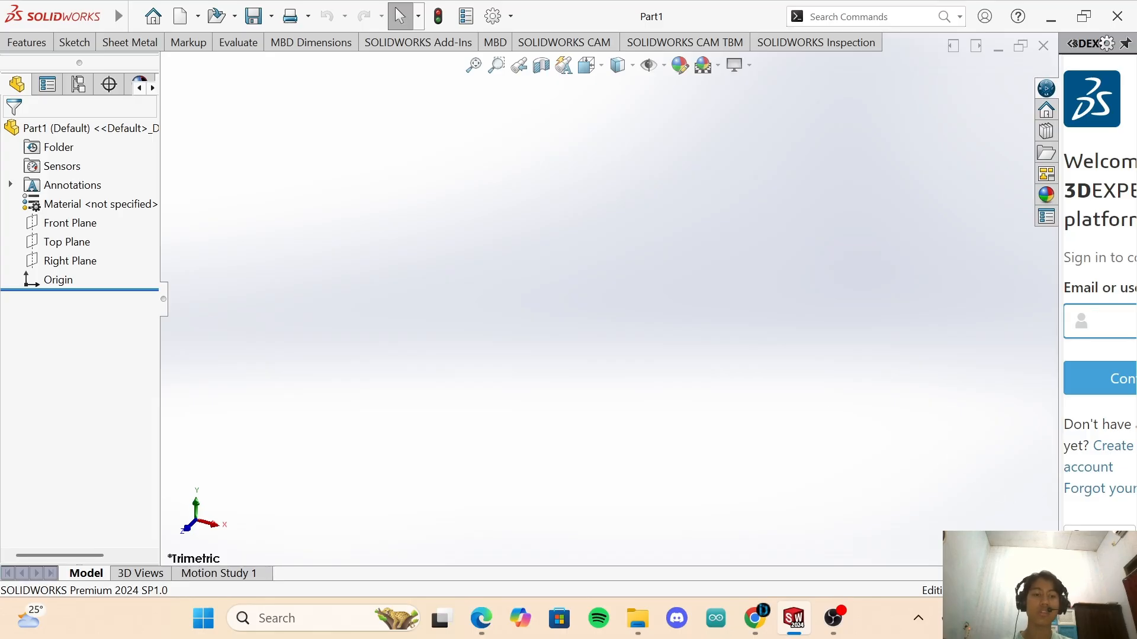
click(1065, 590)
click(1010, 516)
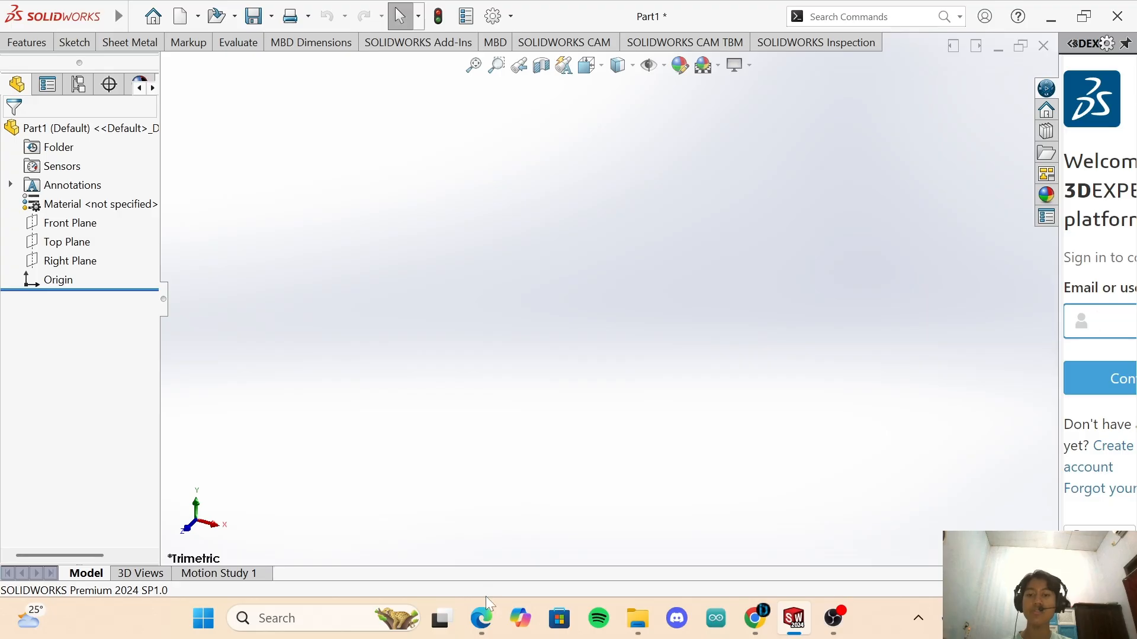
Read Question 1's units, material, thickness, bend radius and dimension values in the exam PDF, and return to SOLIDWORKS.
click(482, 614)
scroll(561, 349, down, 15)
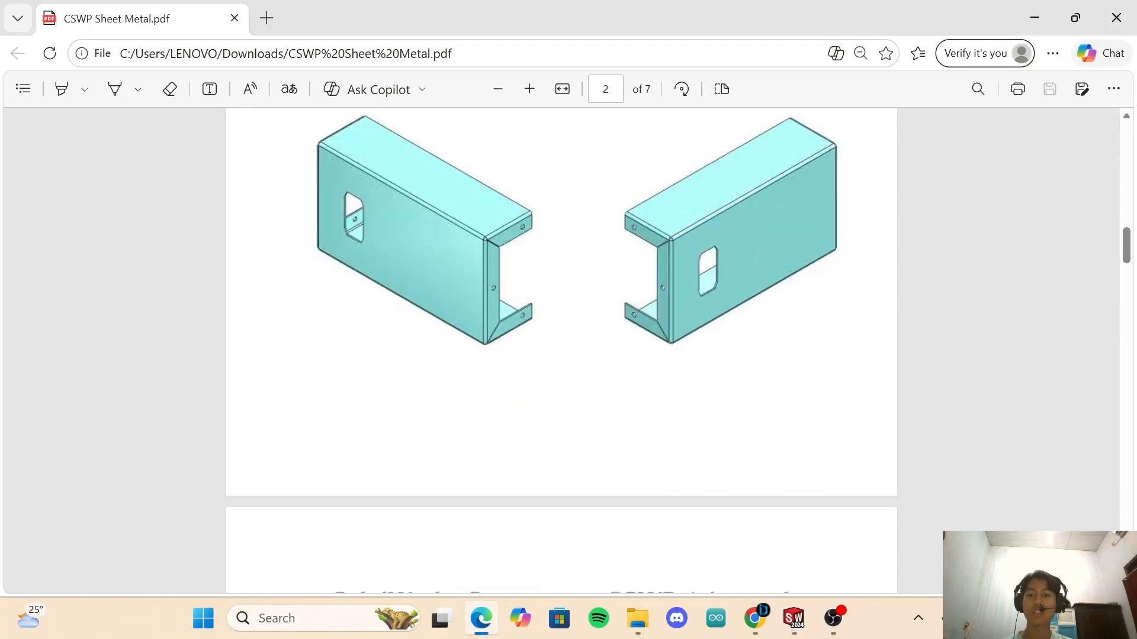
scroll(561, 349, down, 7)
scroll(561, 350, up, 2)
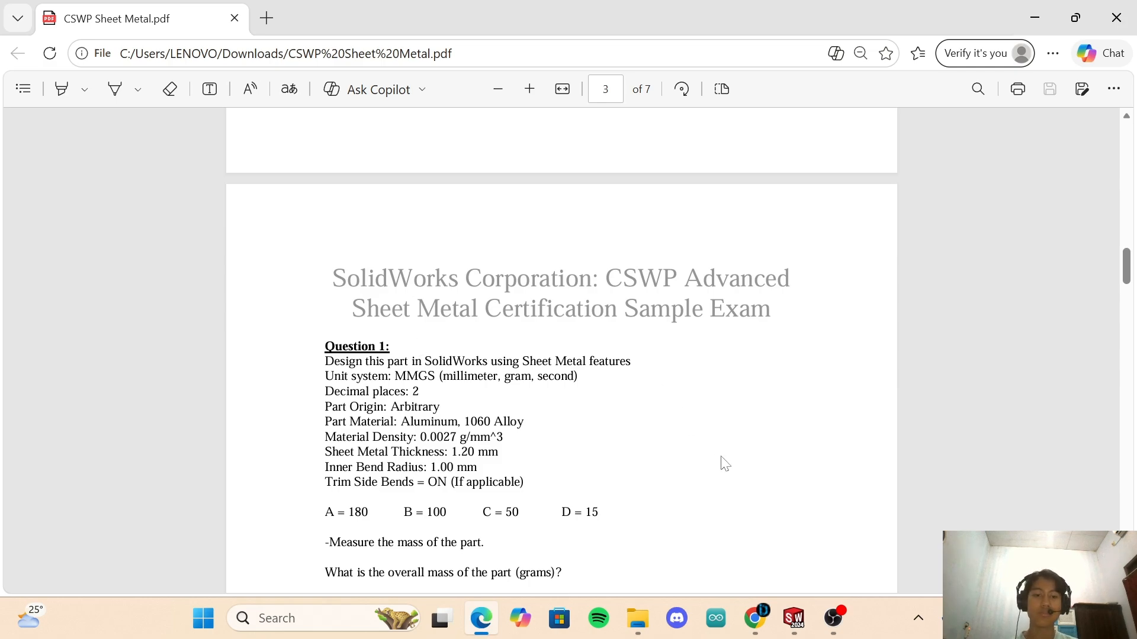
click(793, 618)
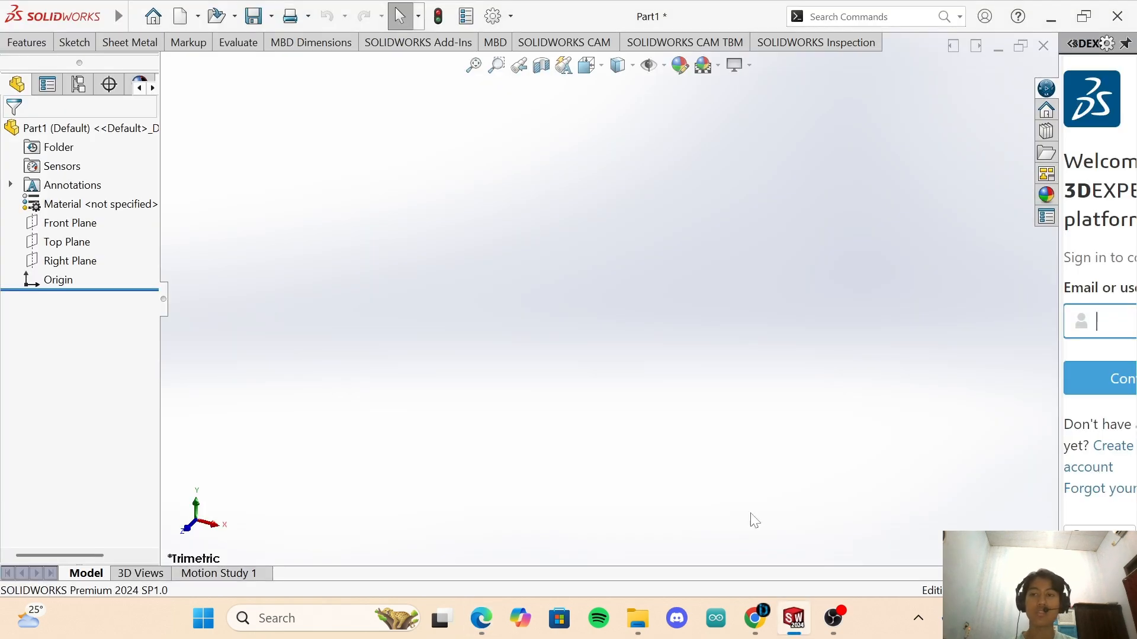
Search the material library for "alu" and apply Alumina from Aluminium Alloys to the part.
right_click(98, 203)
click(237, 208)
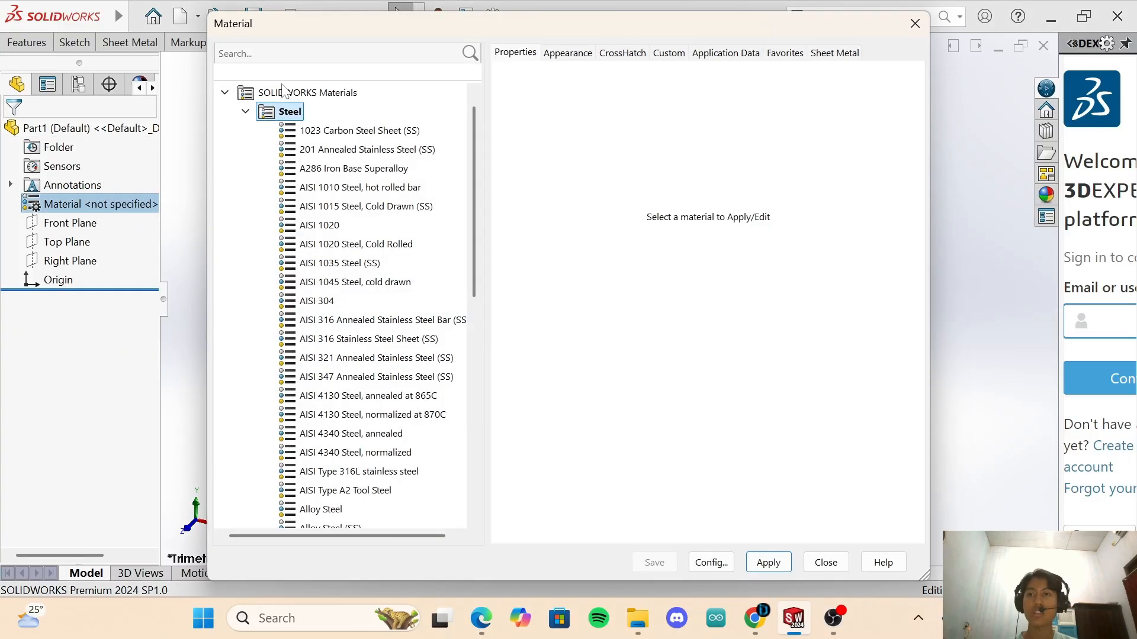
click(288, 56)
text(alu)
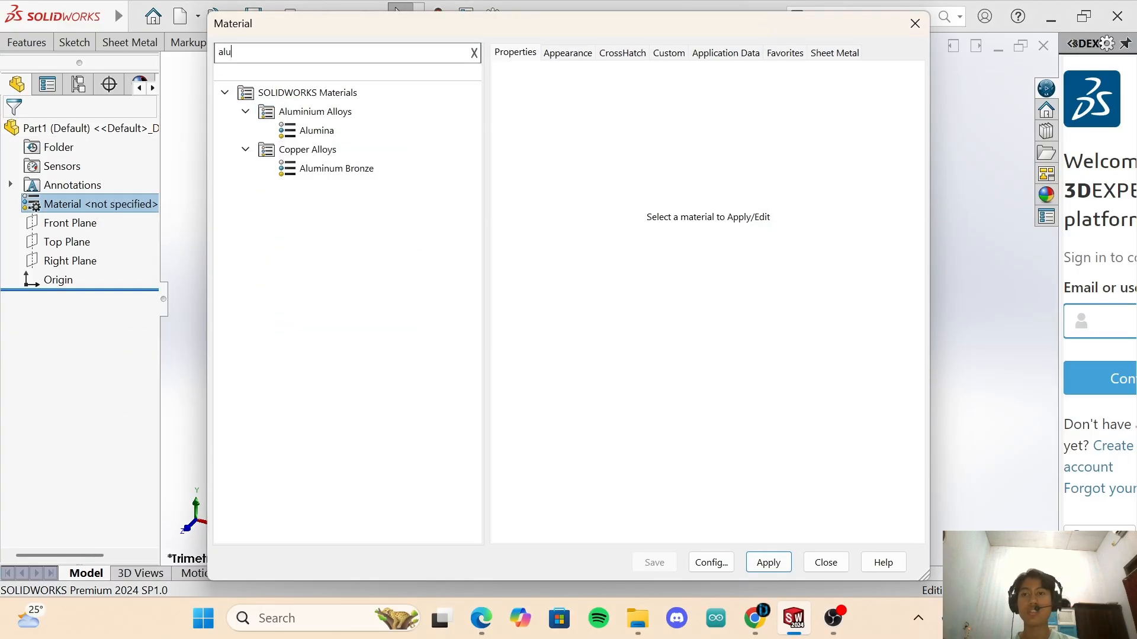
click(335, 131)
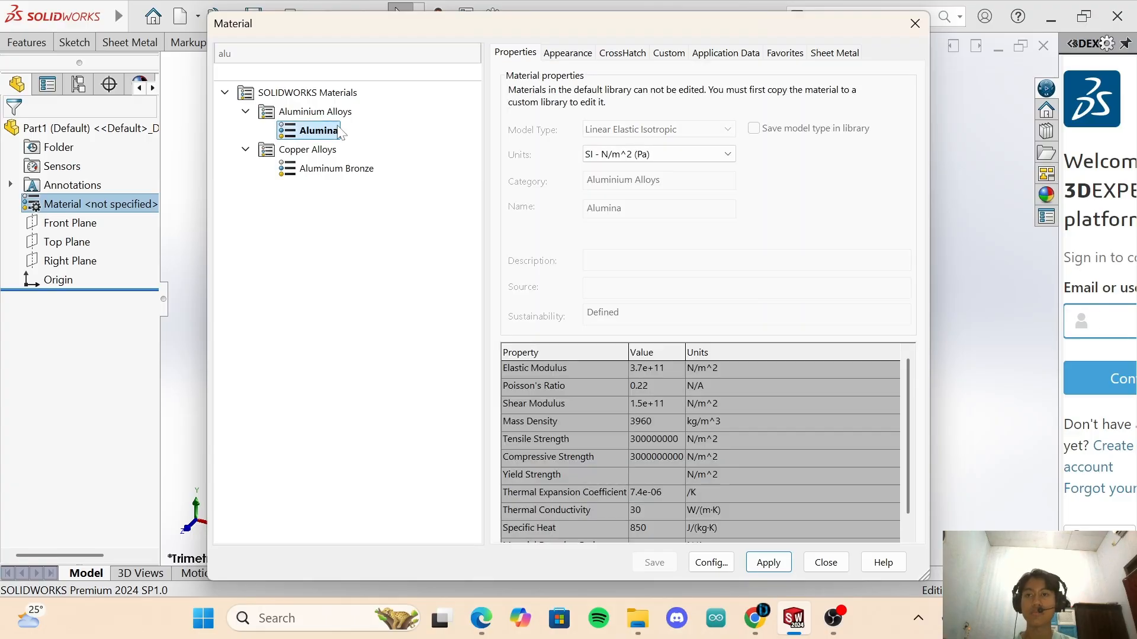
click(768, 563)
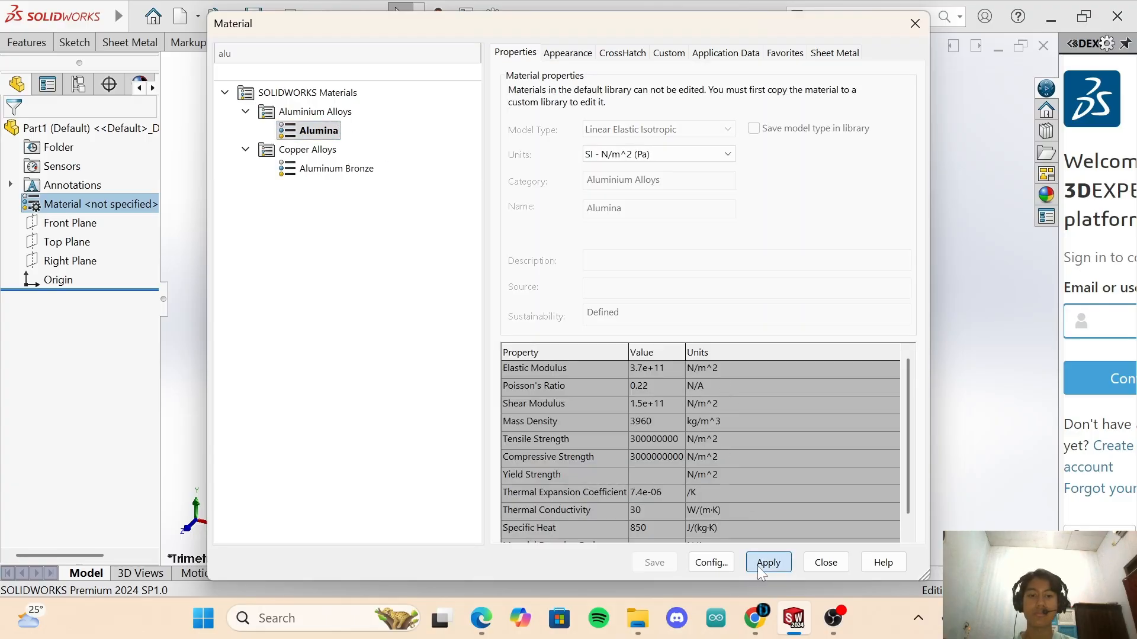
click(826, 562)
Configure the Default configuration's material as 1060 Alloy and apply the change.
right_click(68, 202)
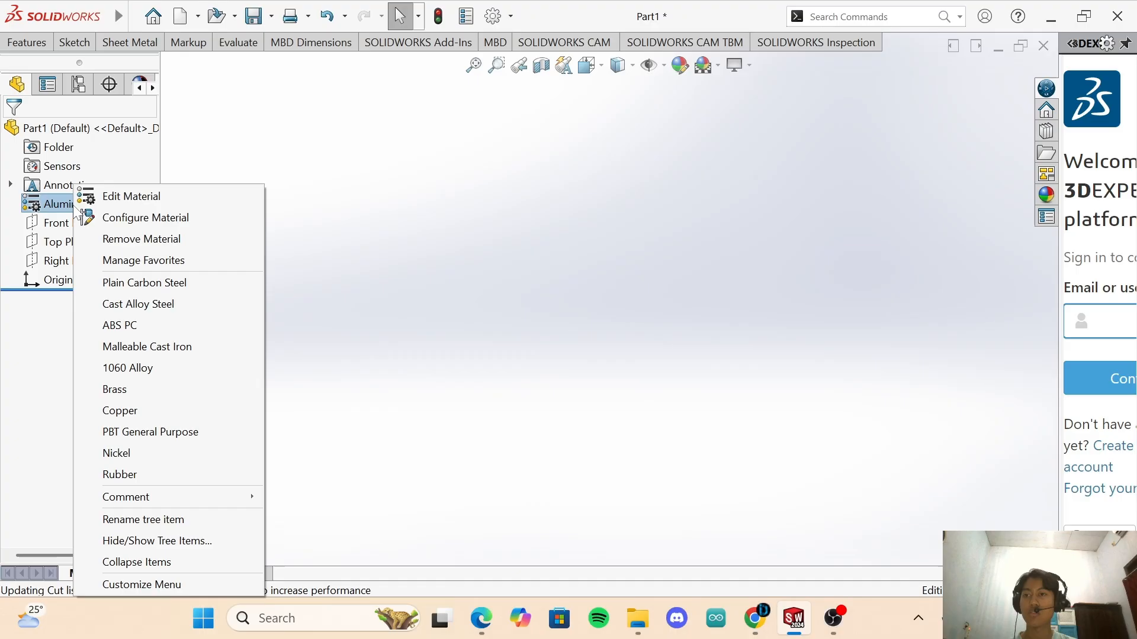
click(122, 218)
click(418, 113)
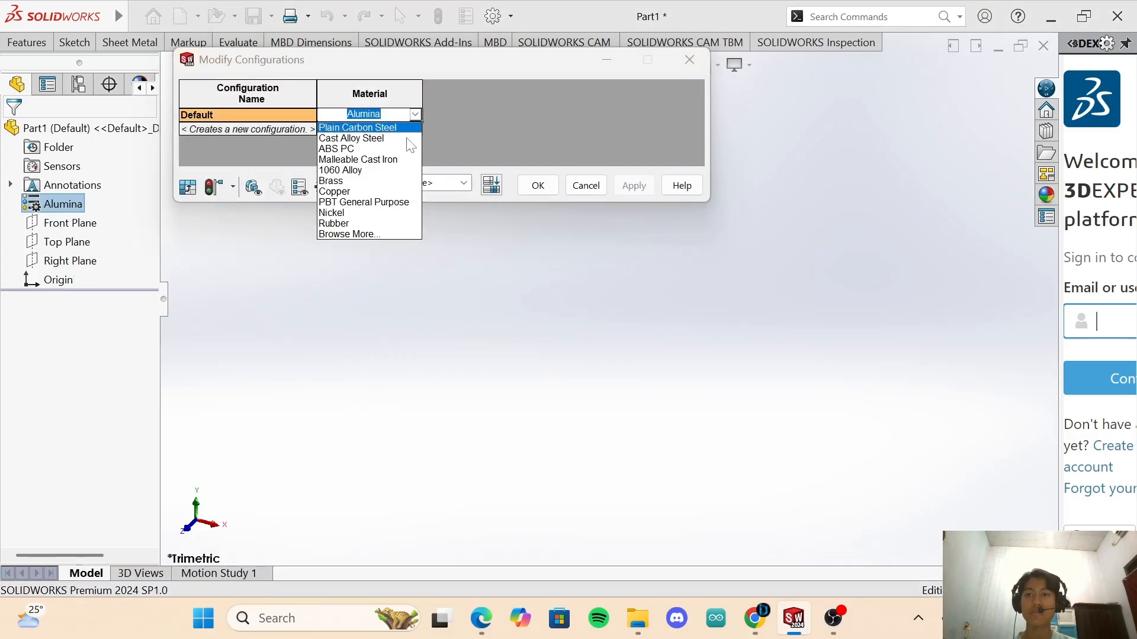
click(373, 170)
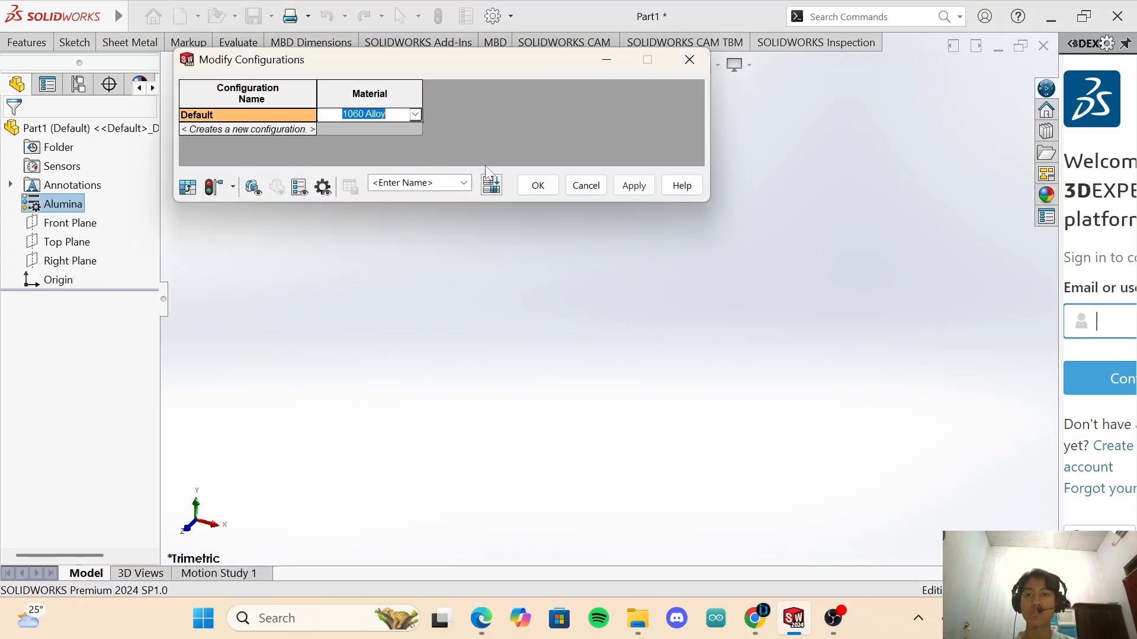
click(632, 185)
click(536, 185)
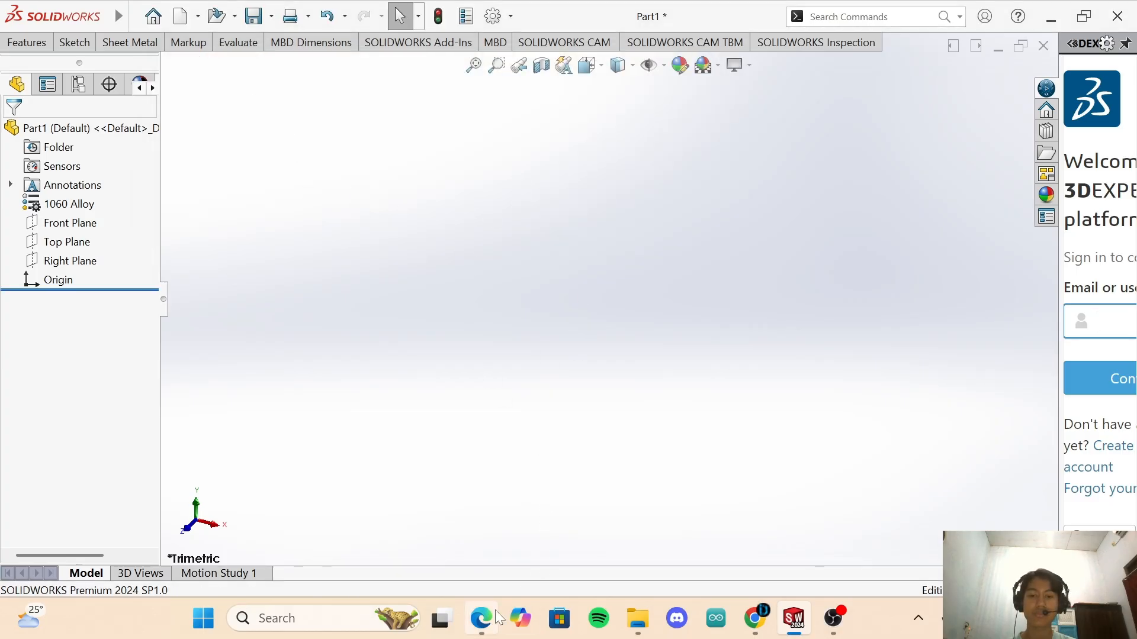
Check the A to D dimension values in the exam PDF and open the Equations manager in SOLIDWORKS.
click(481, 618)
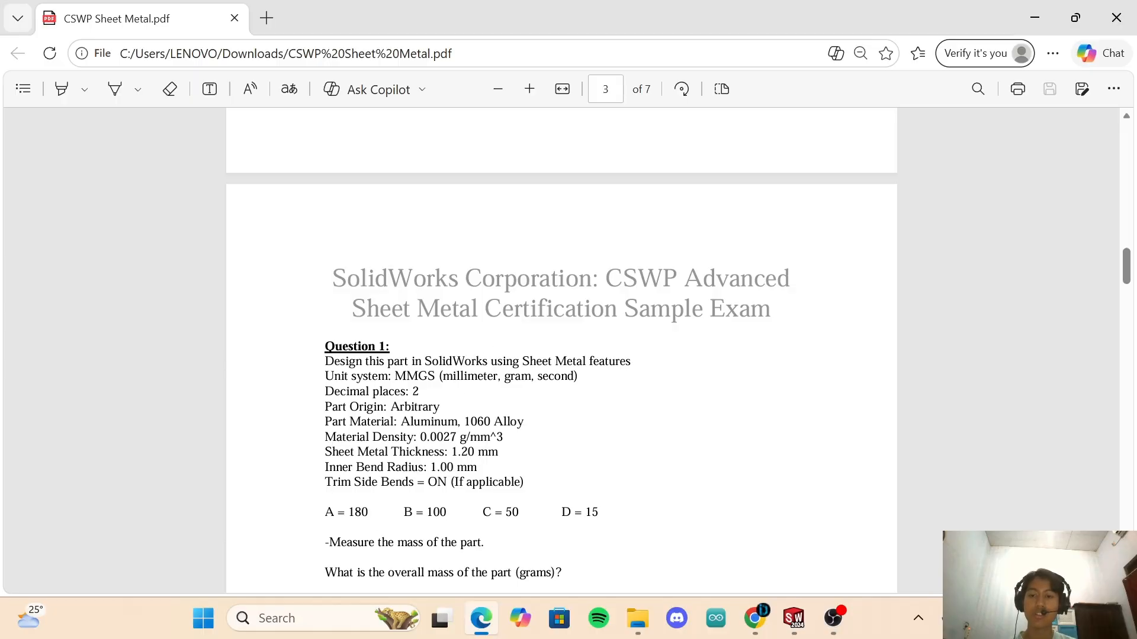
click(793, 618)
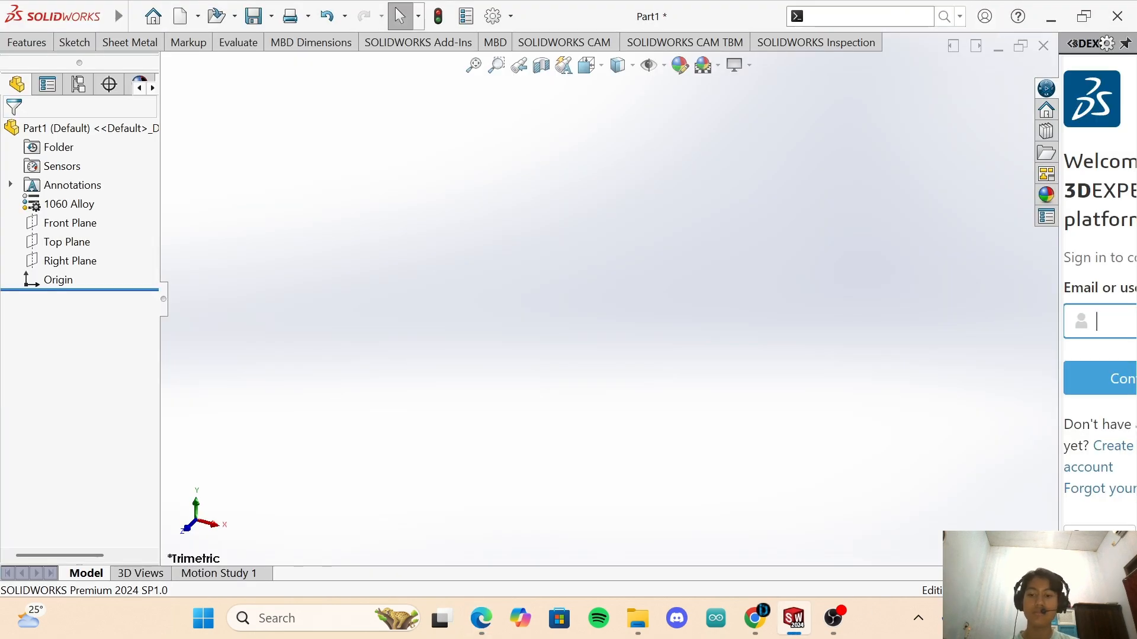
click(904, 21)
text(equa)
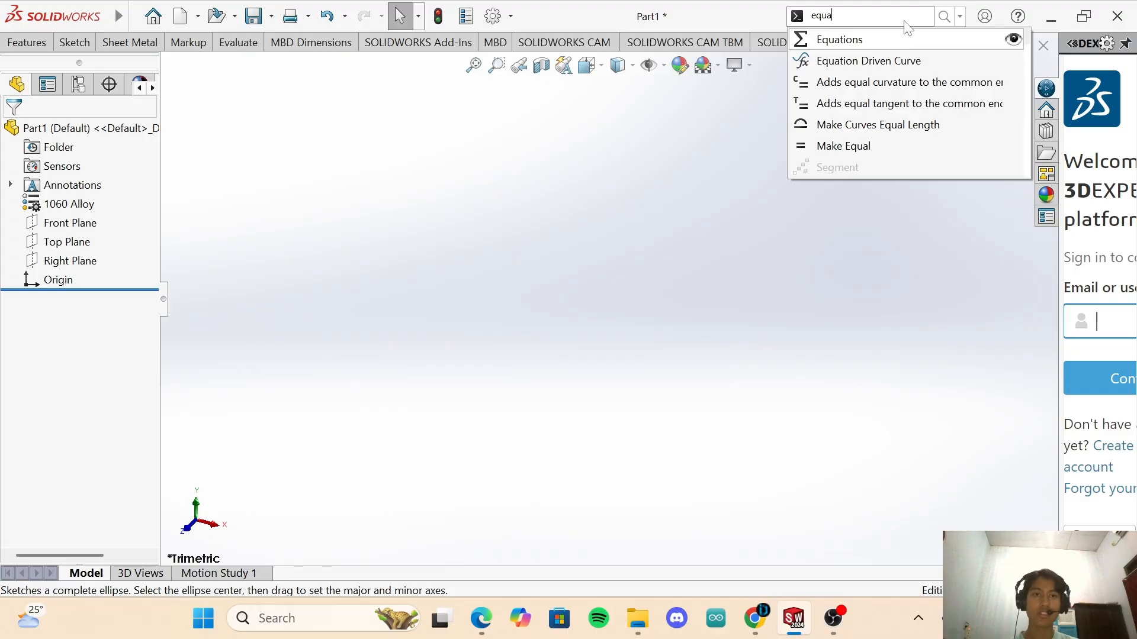
click(900, 37)
Add a global variable named a with the value 180, checking the value against the exam PDF.
click(205, 132)
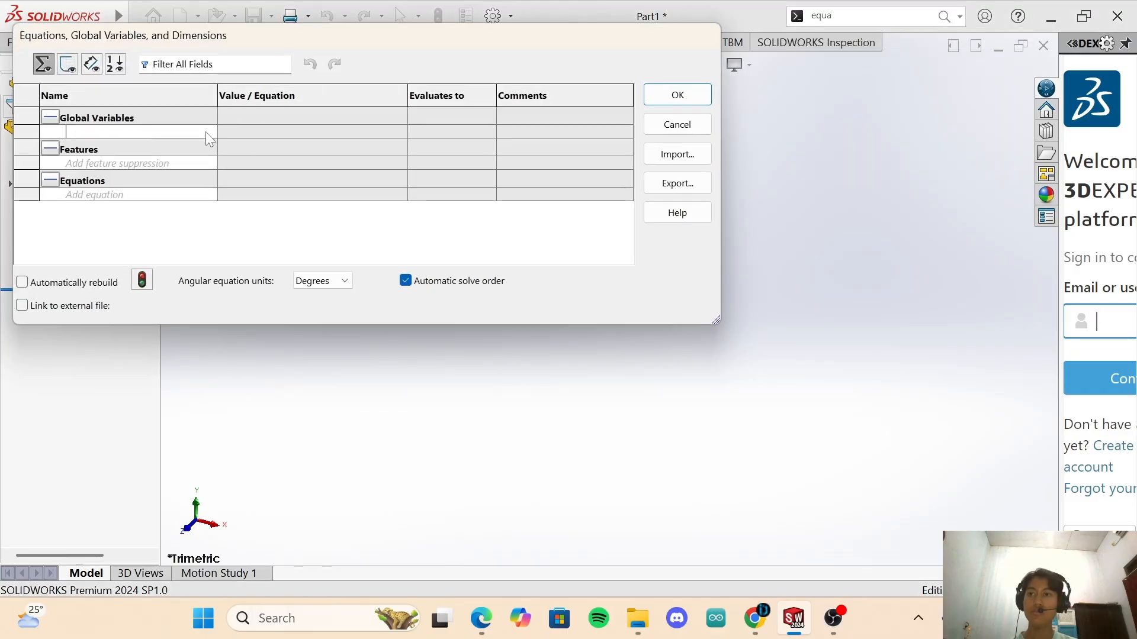
text(a)
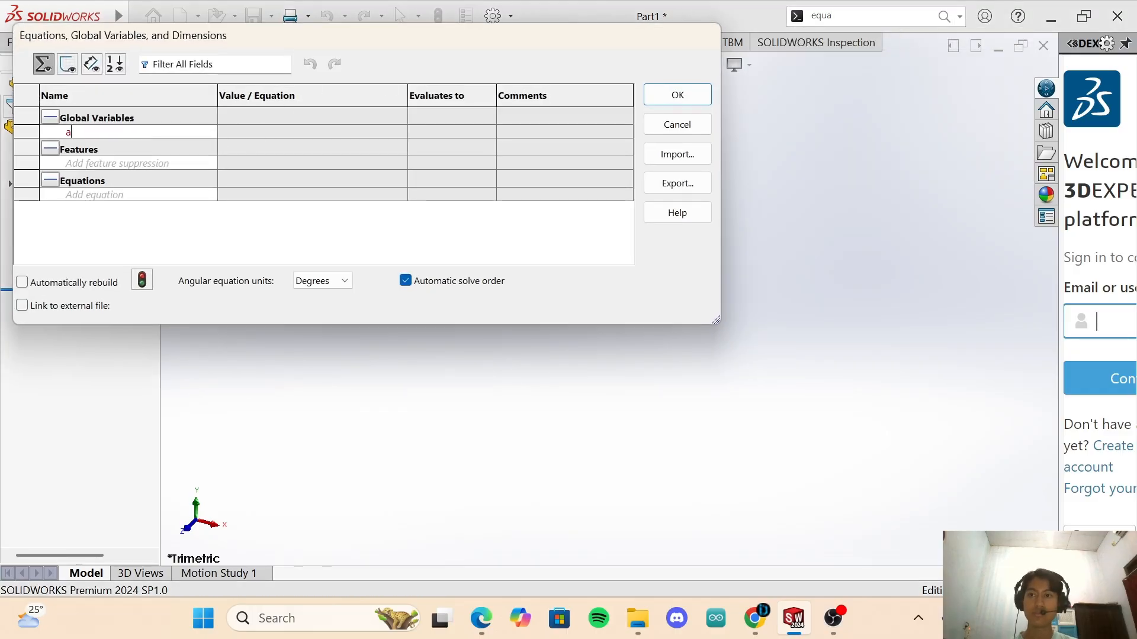
key(Return)
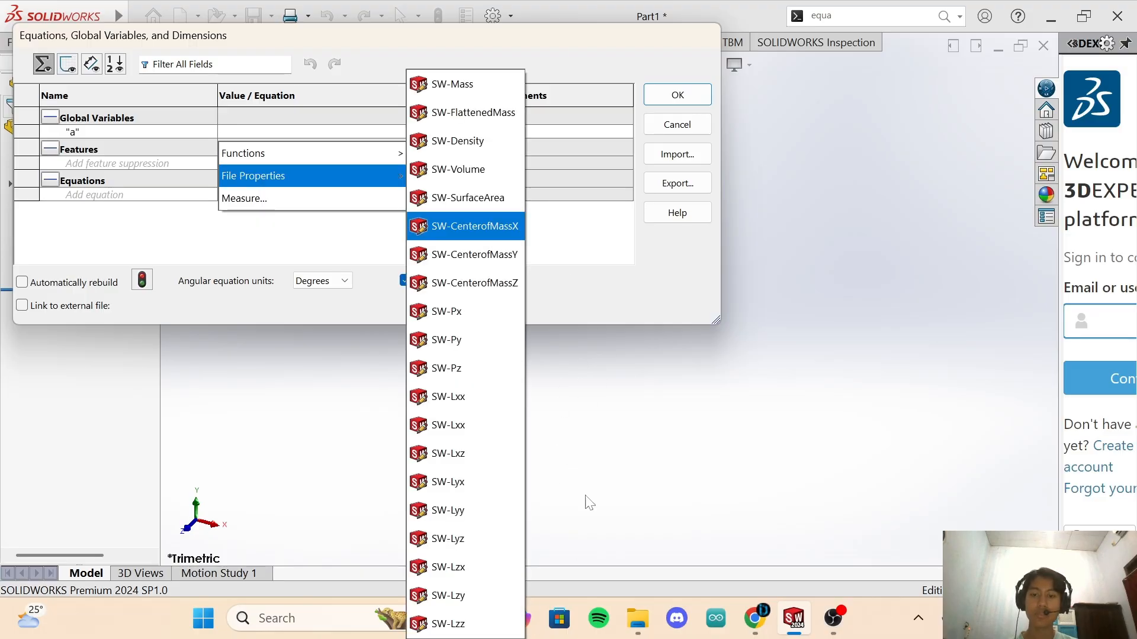
click(611, 438)
click(483, 619)
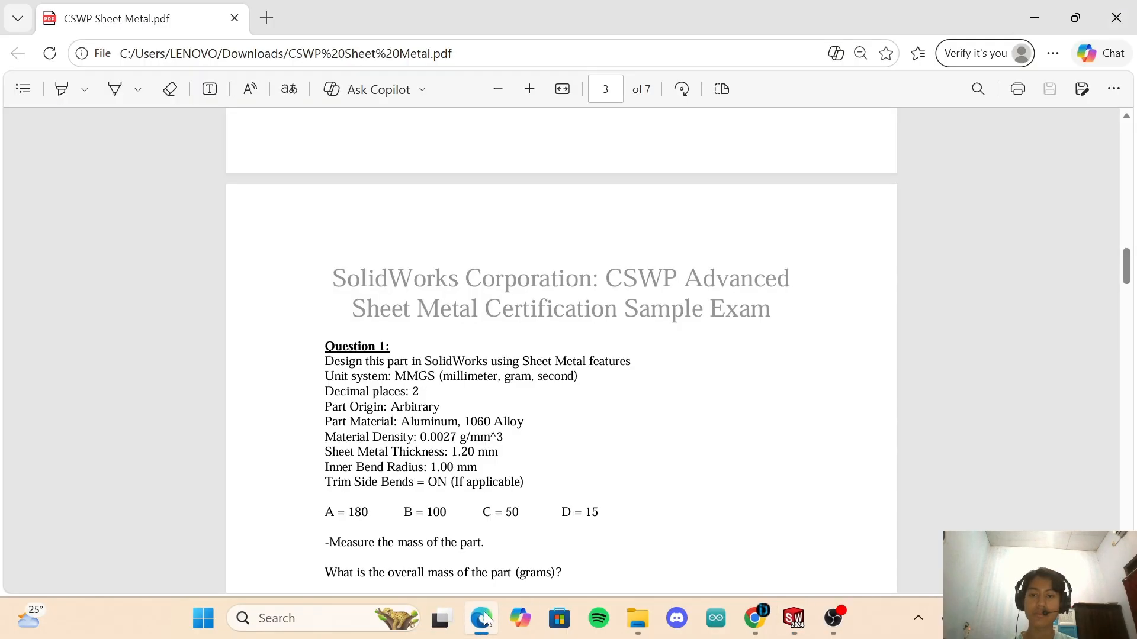
click(793, 616)
text(=18)
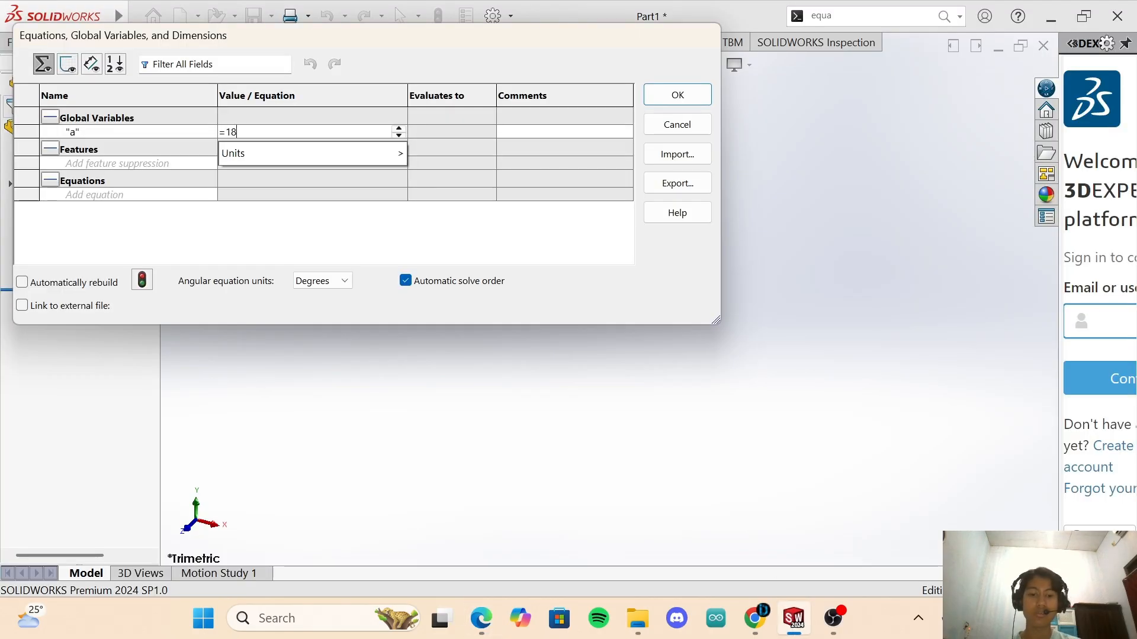
text(0)
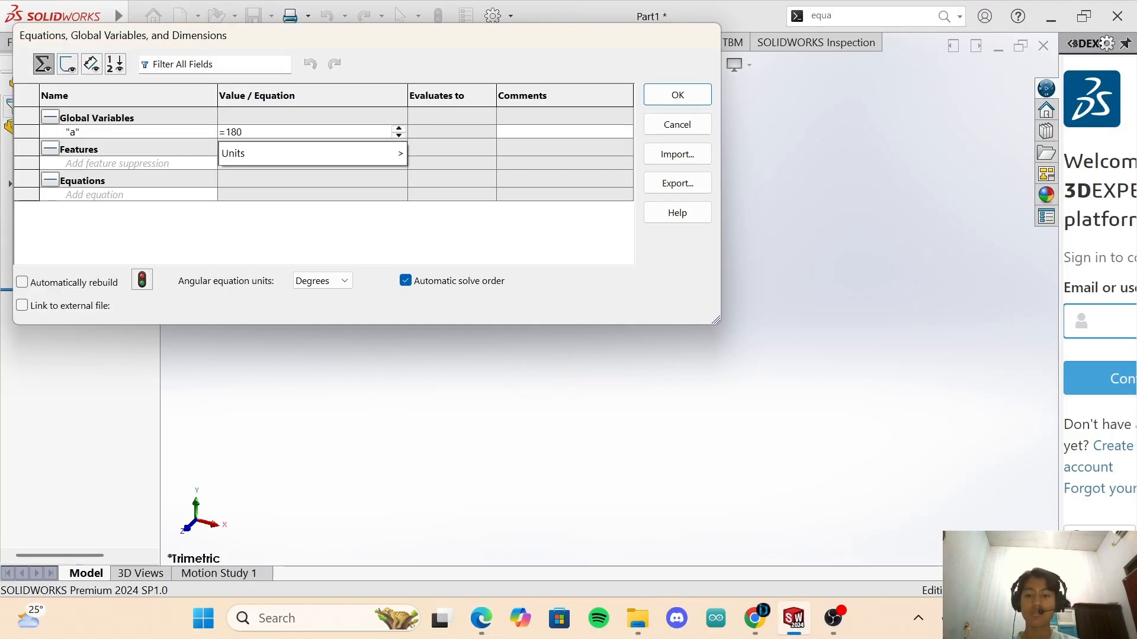
key(Tab)
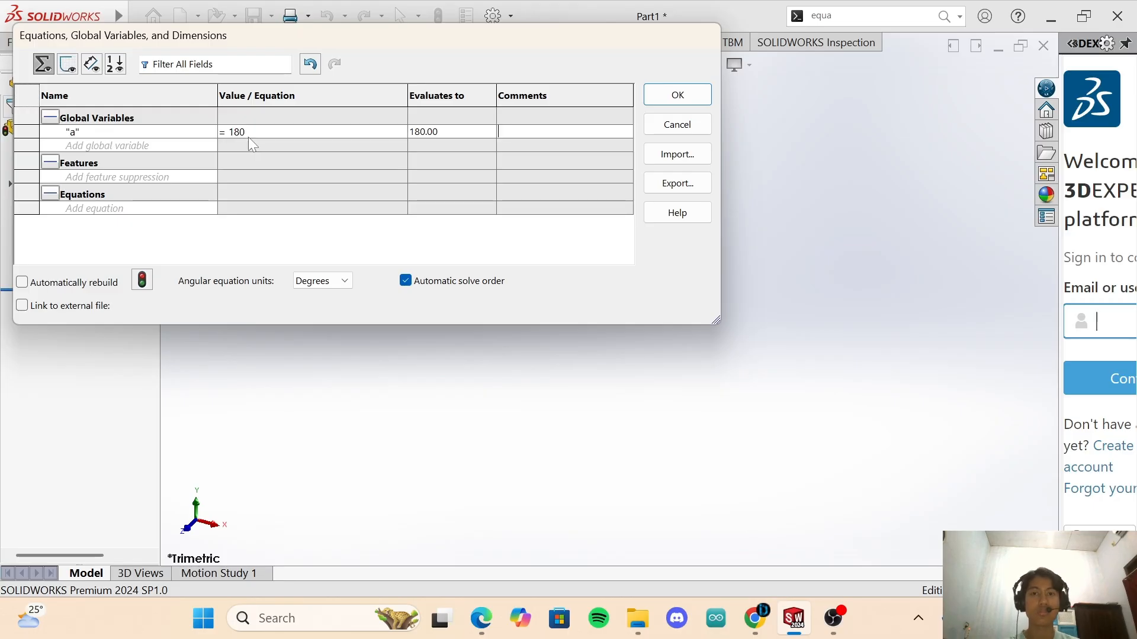
Add a second global variable named b with the value 100.
click(249, 142)
text(b)
key(Tab)
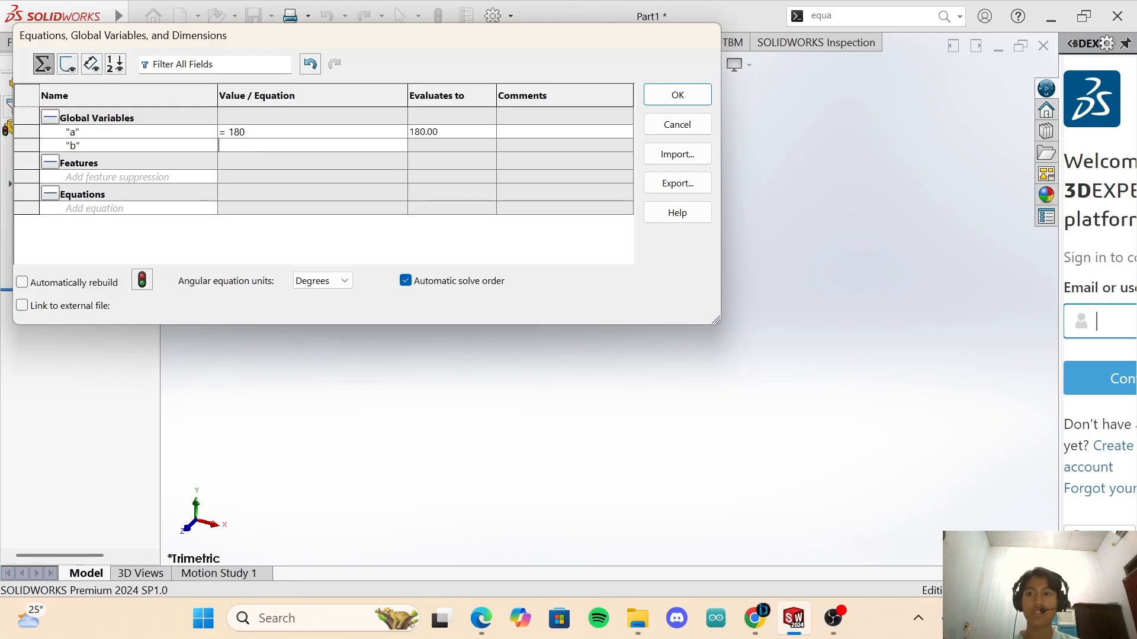
text(=100)
key(Tab)
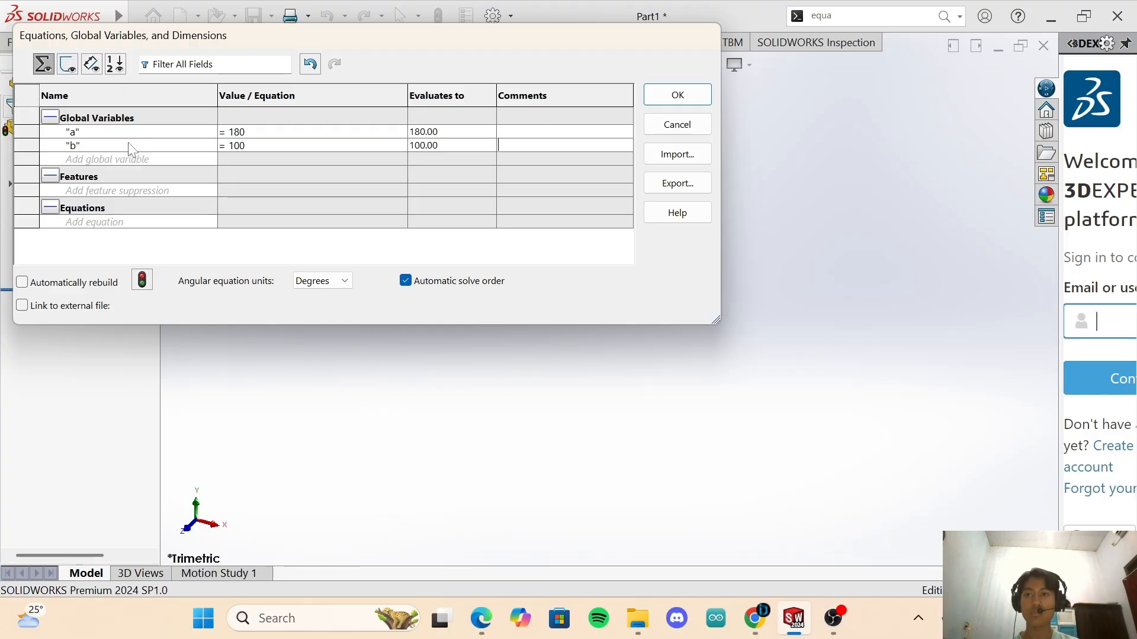
Add a third global variable named c with the value 50, checking the value against the exam PDF.
click(145, 161)
text(c)
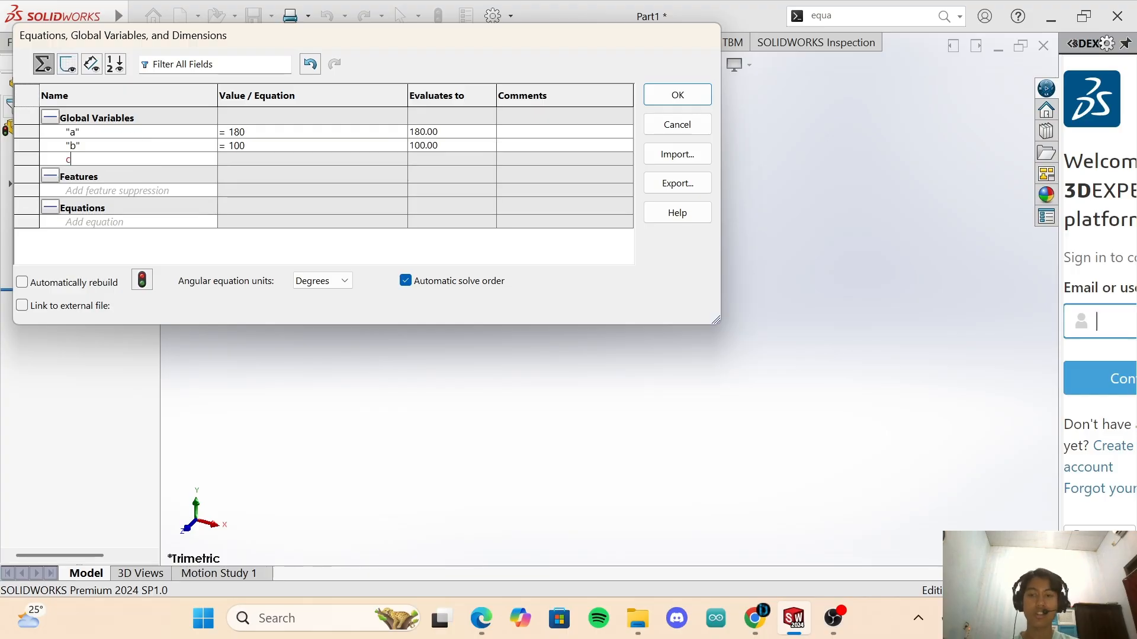
key(Tab)
text(=)
click(481, 620)
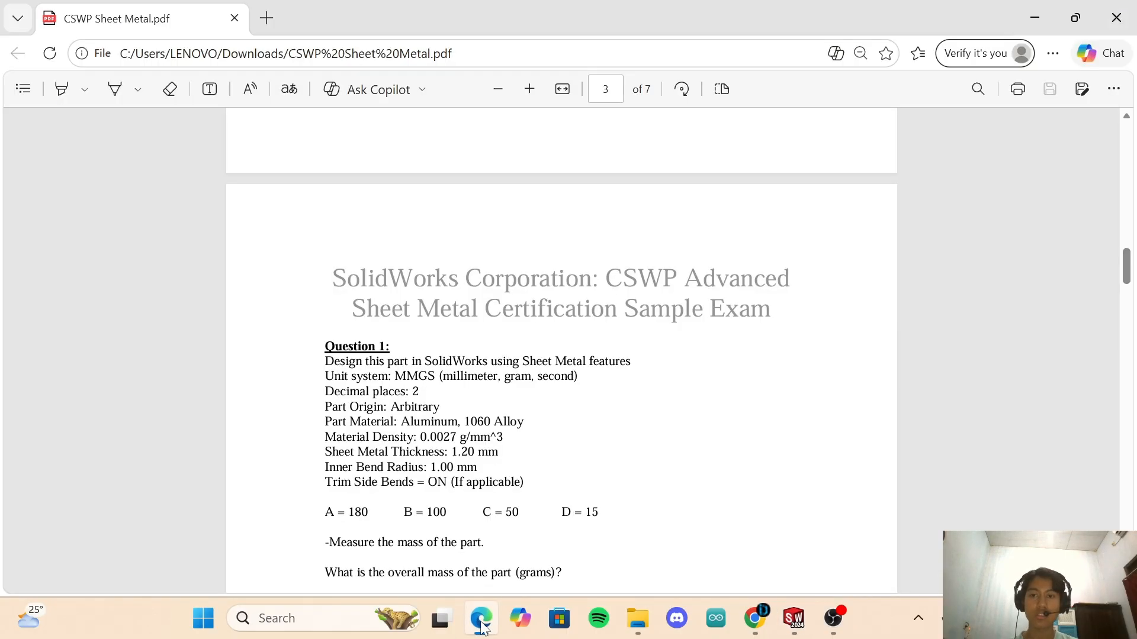
click(793, 618)
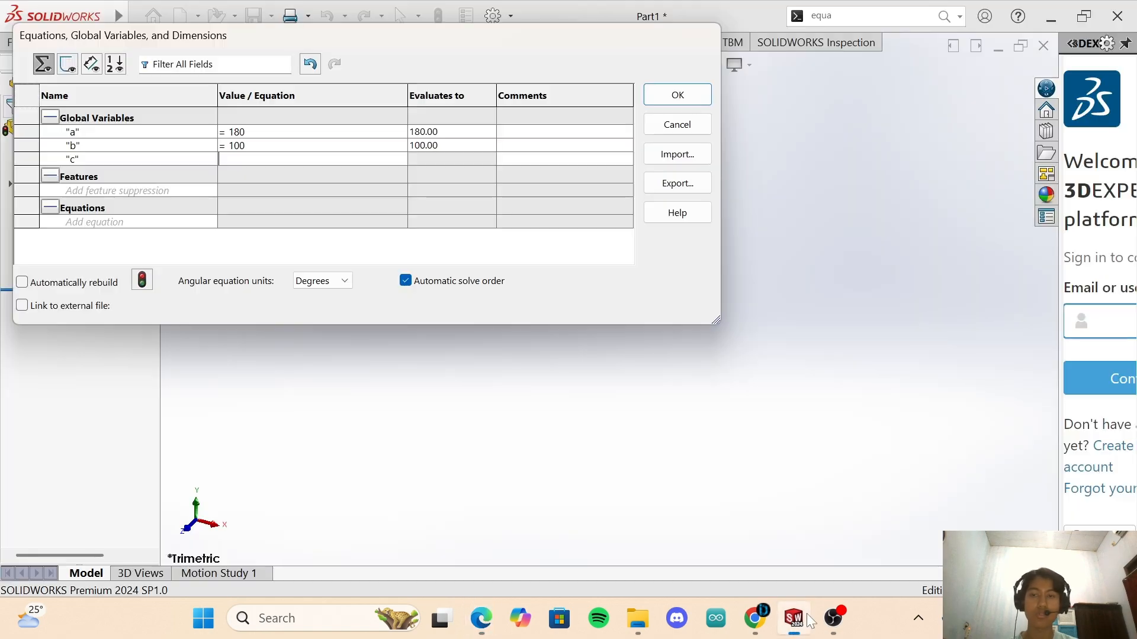
text(=50)
key(Return)
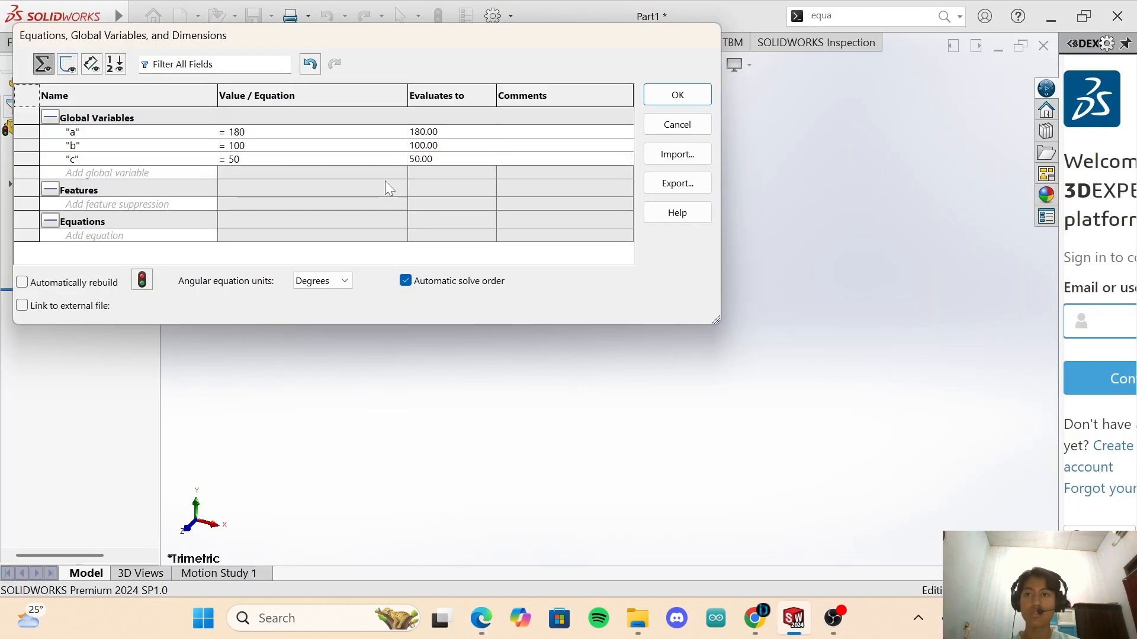
Add a fourth global variable named d with the value 15 and accept the equations.
click(187, 172)
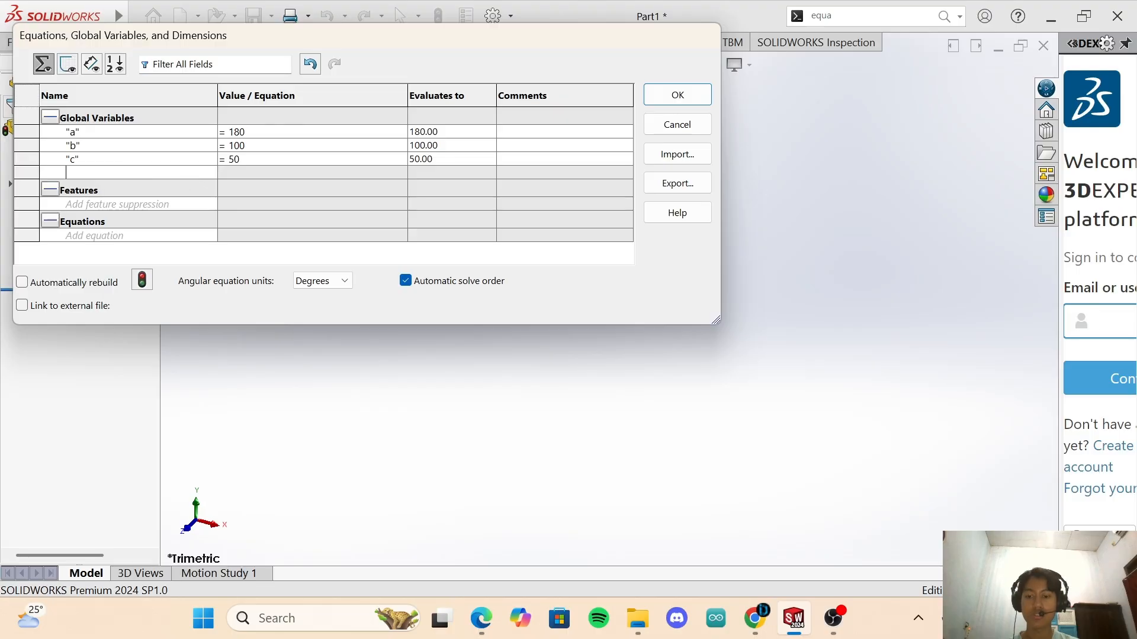
text(d)
key(Tab)
text(= 15)
key(Return)
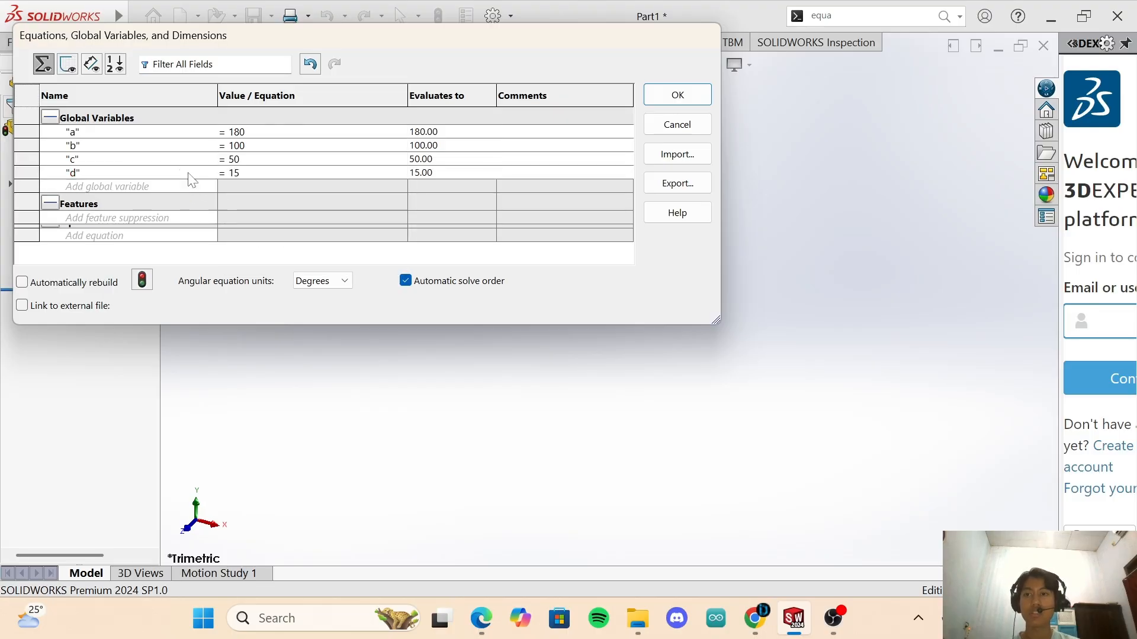
click(669, 95)
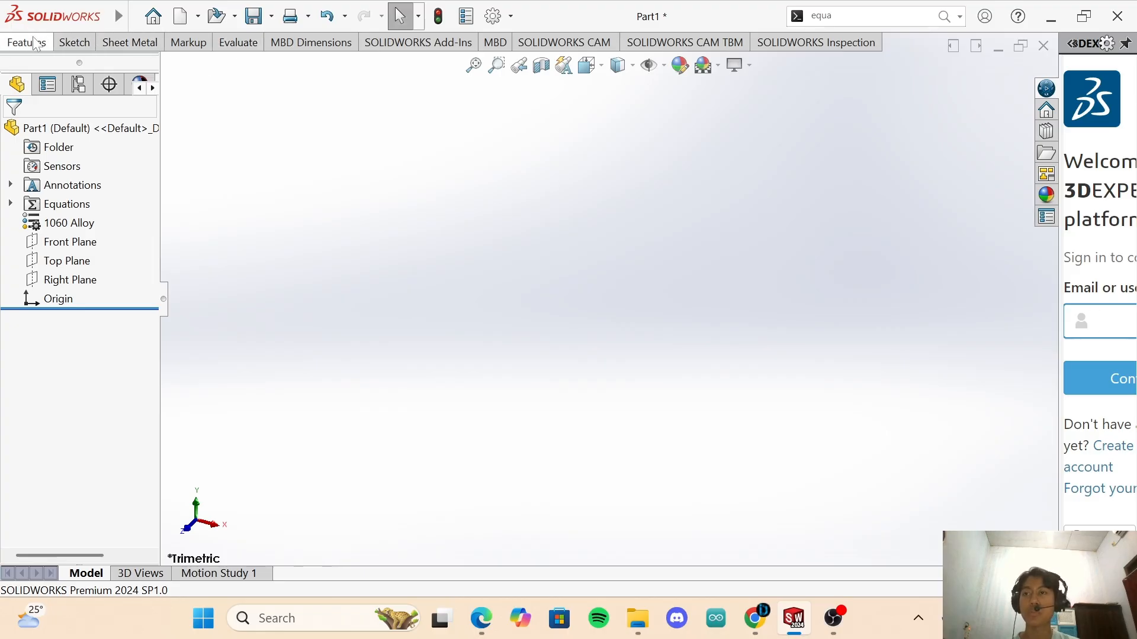
right_click(80, 46)
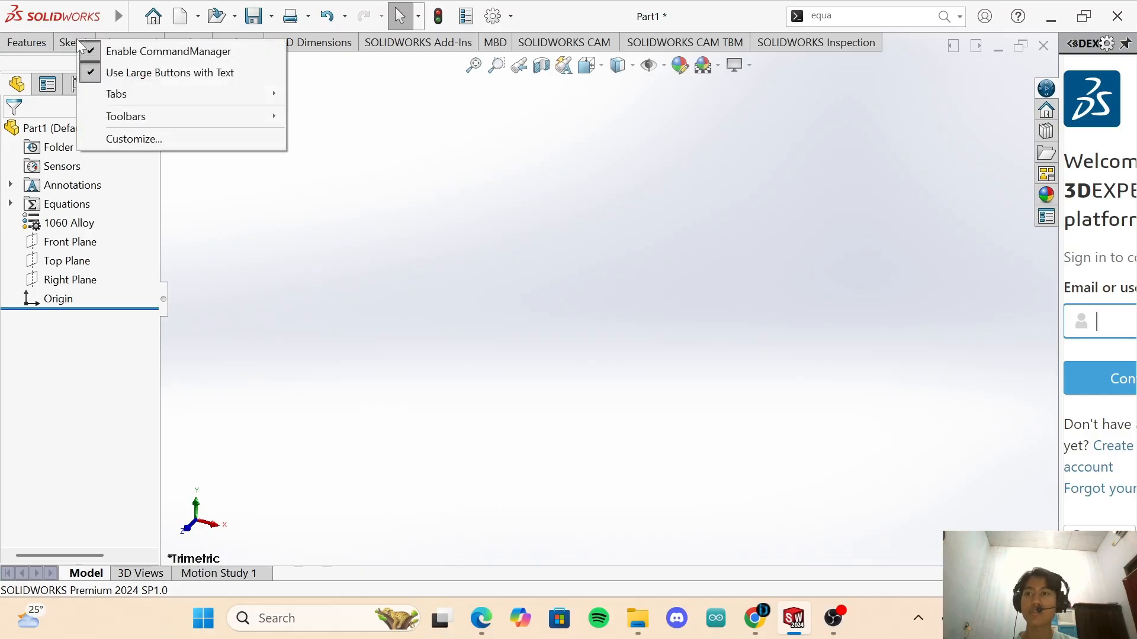
click(46, 39)
click(69, 40)
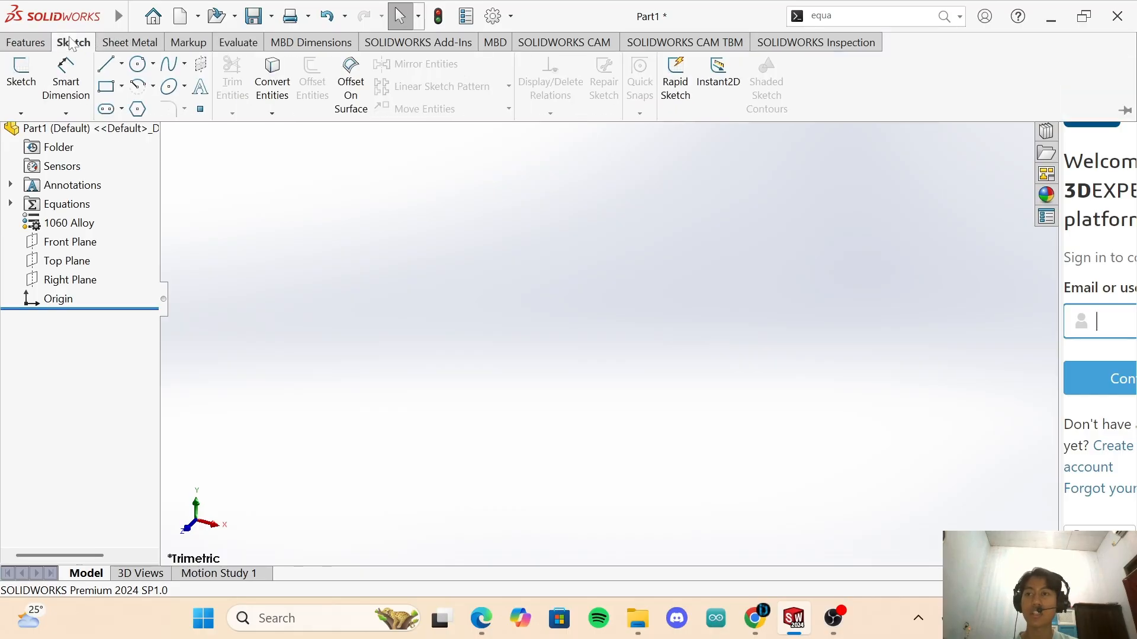
click(108, 43)
click(83, 44)
click(115, 42)
click(86, 44)
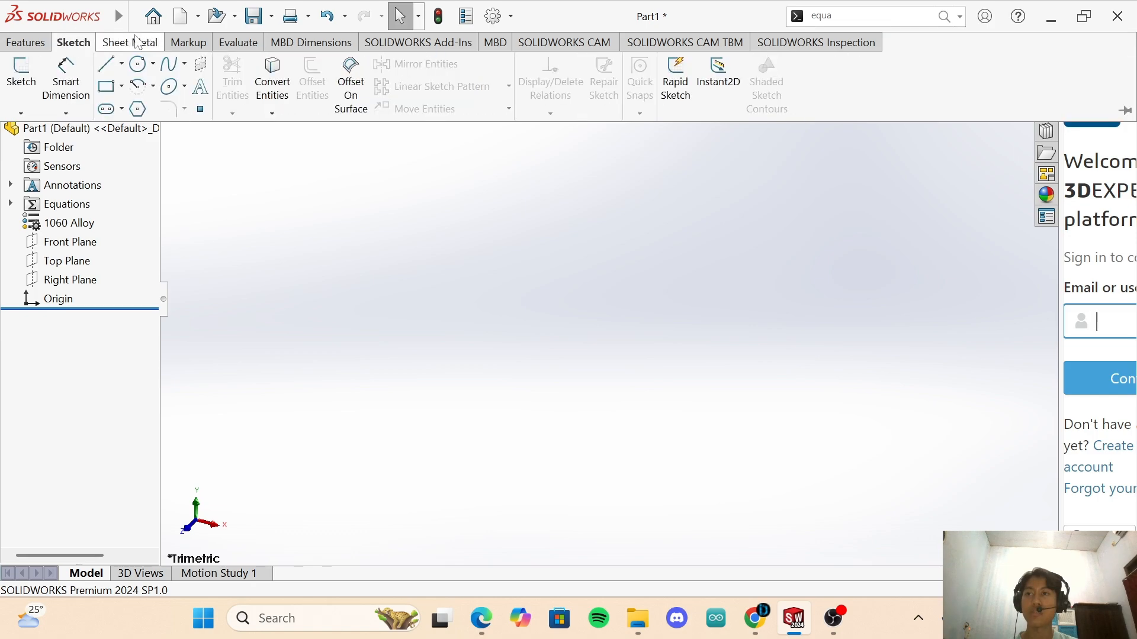
Hide the Sheet Metal command set from the CommandManager and show it again.
right_click(79, 51)
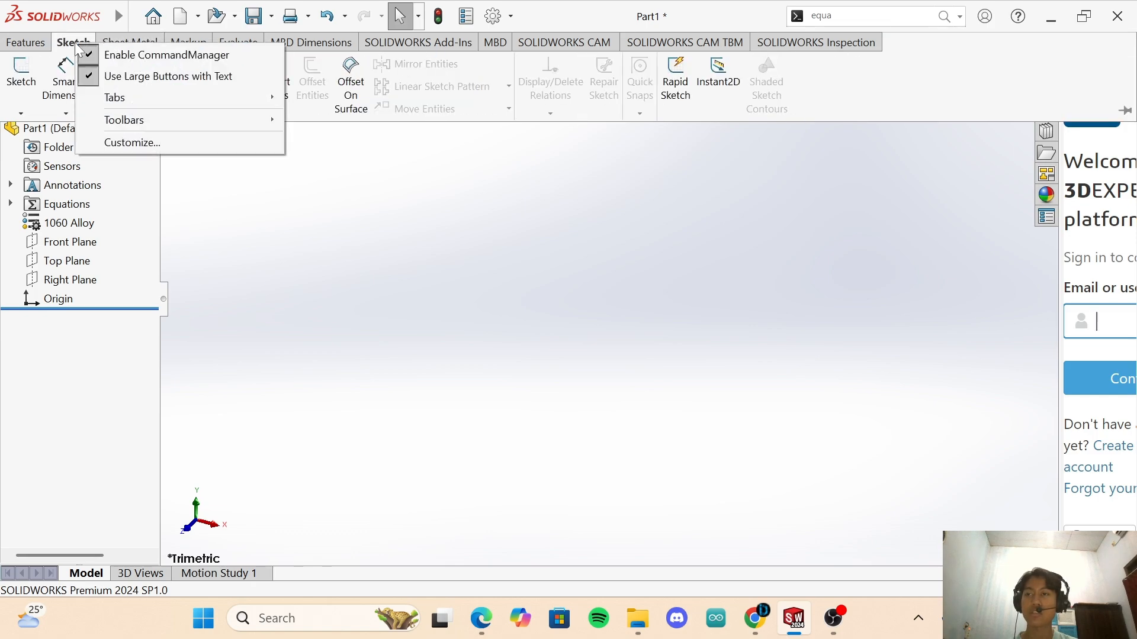
mouse_move(154, 107)
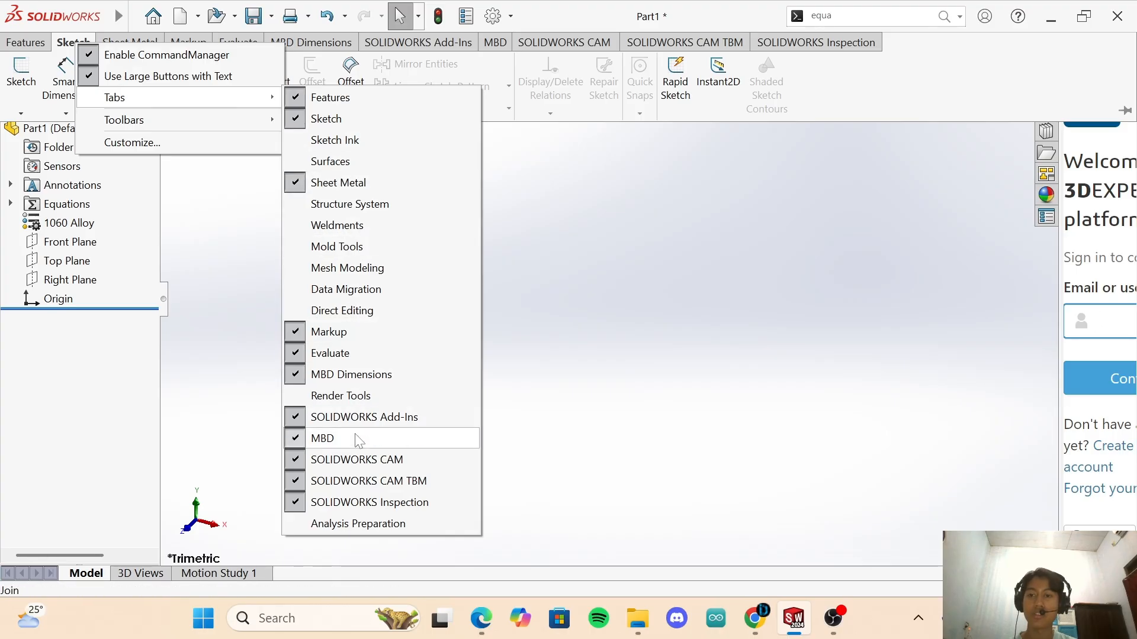
click(321, 188)
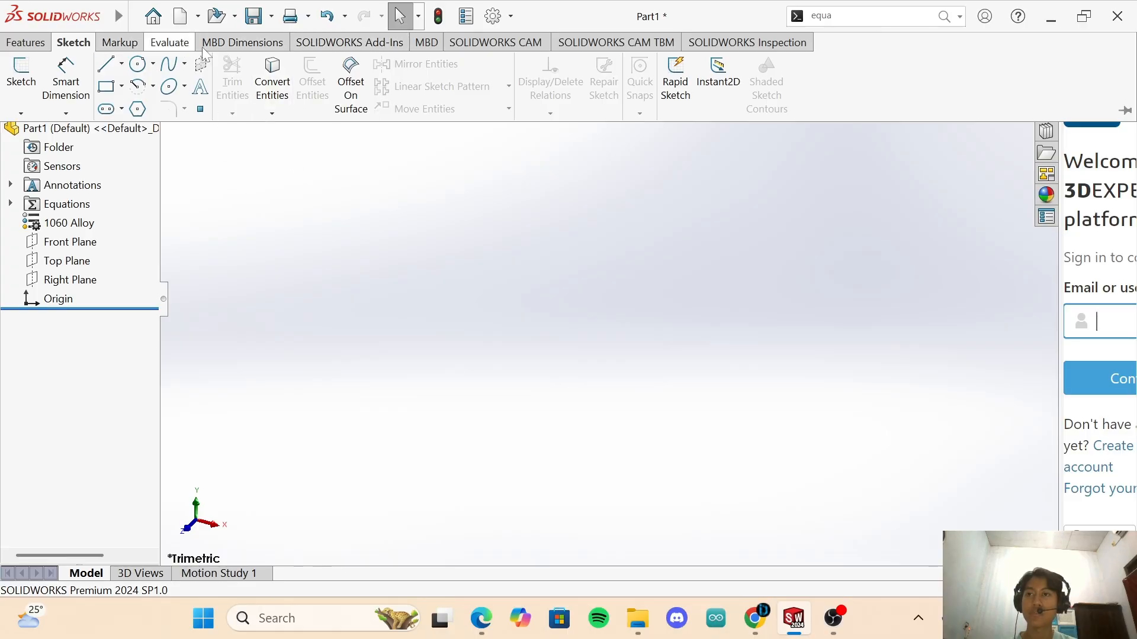
right_click(113, 42)
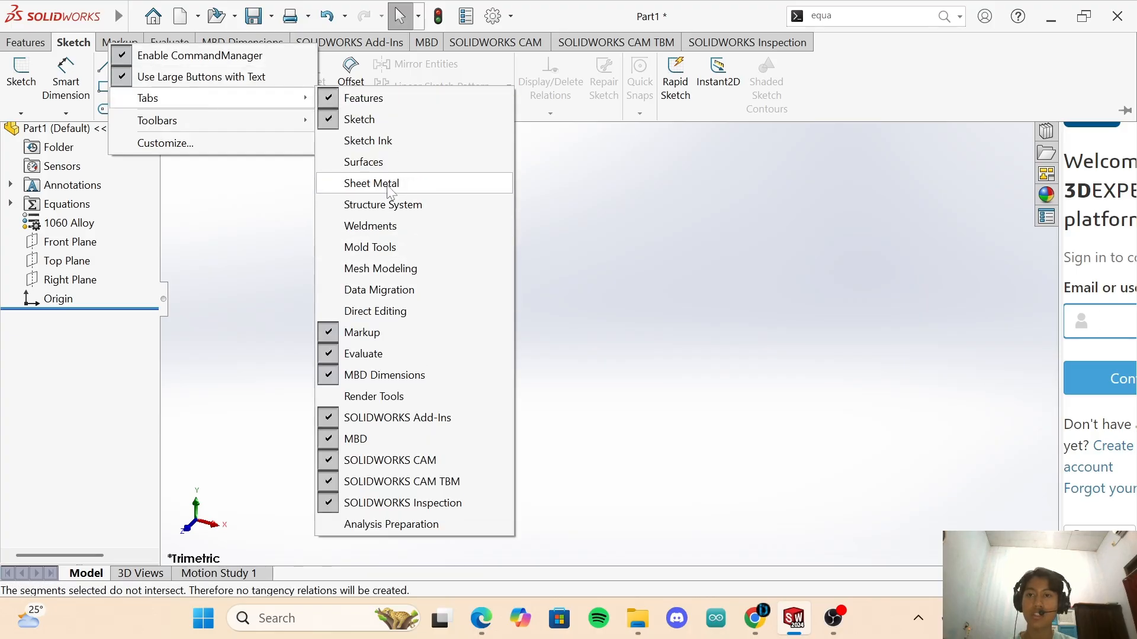
click(351, 186)
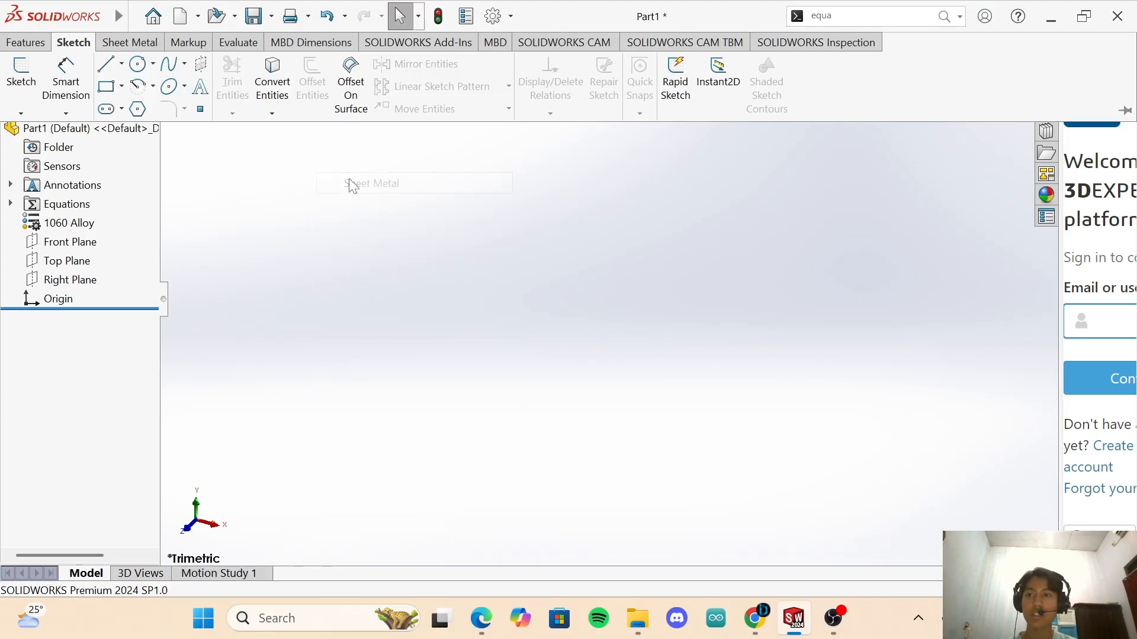
Review the dimensioned drawing of the primary part in the exam PDF, comparing it with the sheet metal commands in SOLIDWORKS.
click(125, 43)
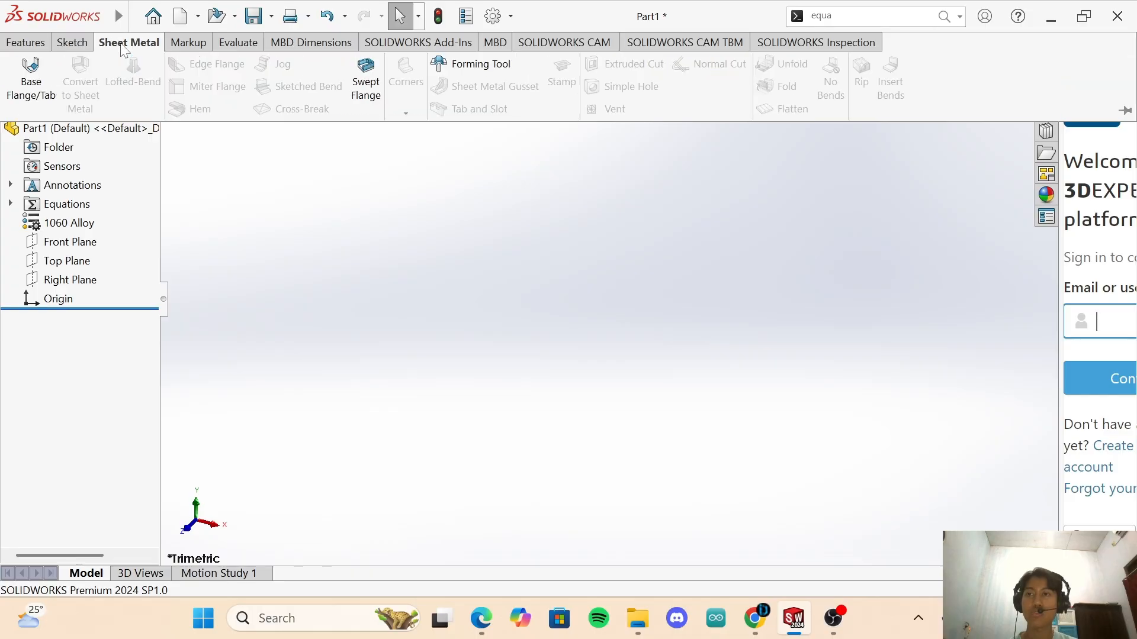
click(72, 43)
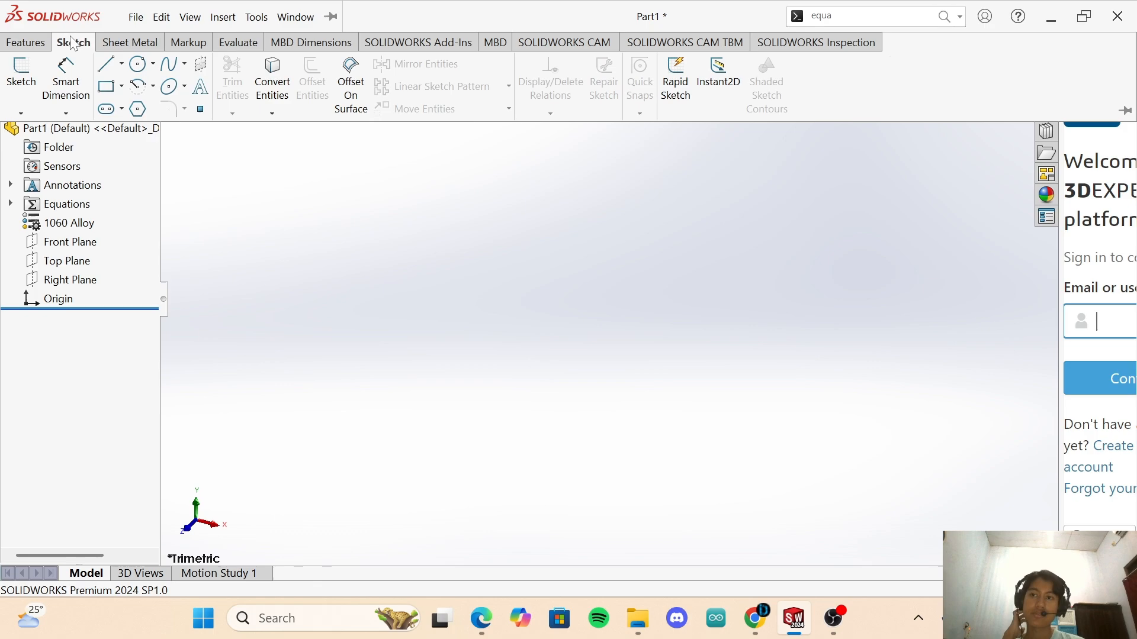
click(481, 619)
scroll(561, 350, up, 5)
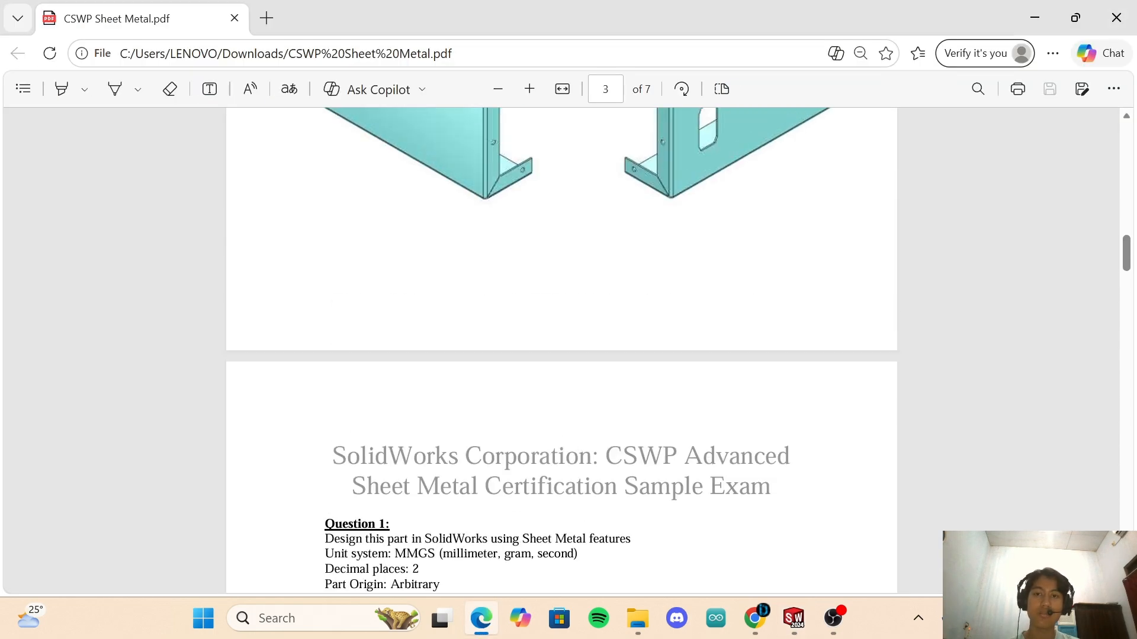
scroll(561, 349, up, 5)
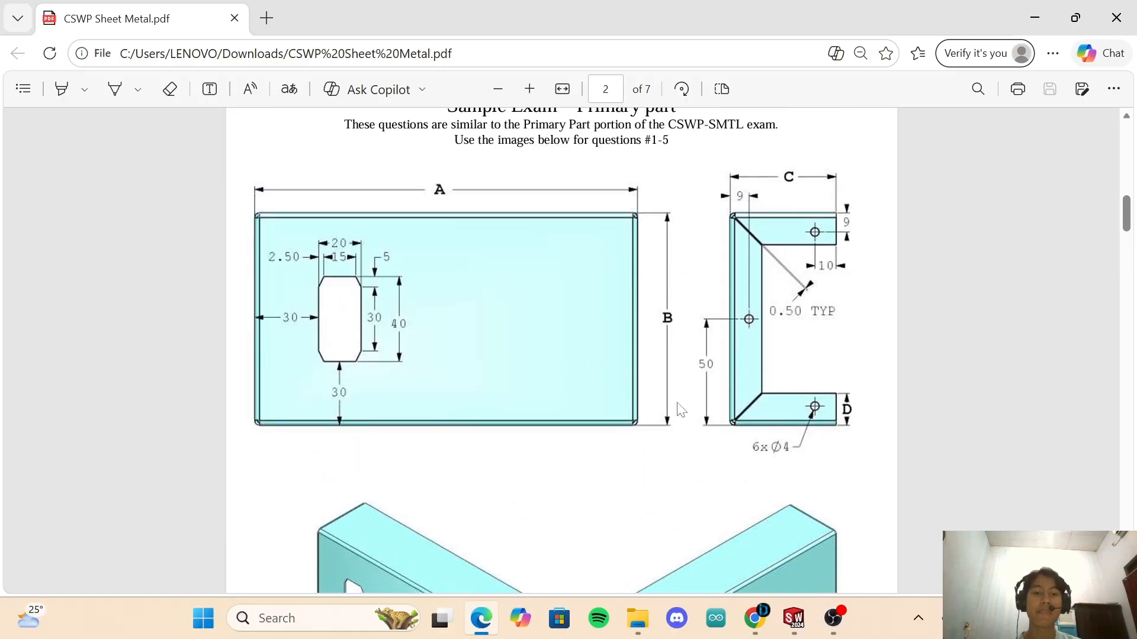
click(793, 618)
click(130, 42)
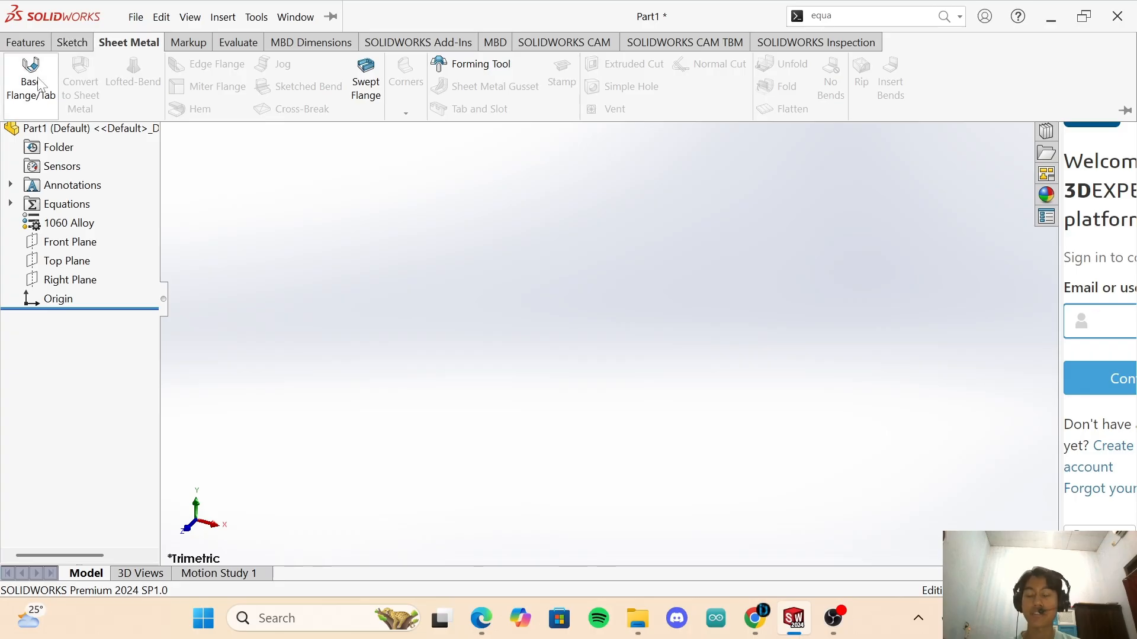
click(483, 617)
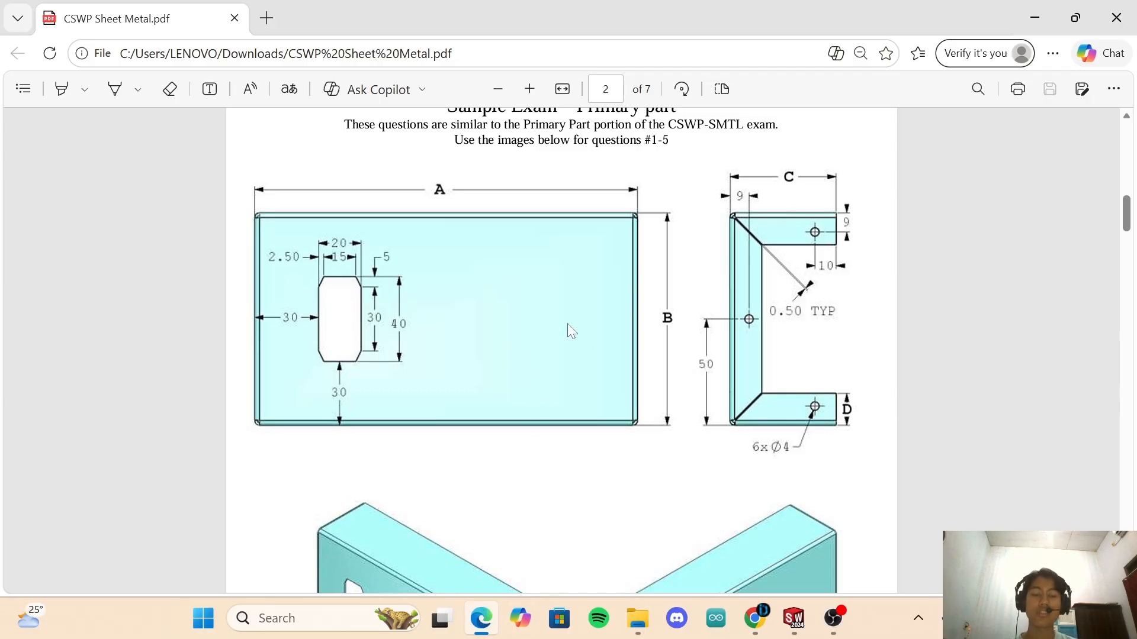
scroll(568, 350, down, 2)
scroll(568, 350, up, 2)
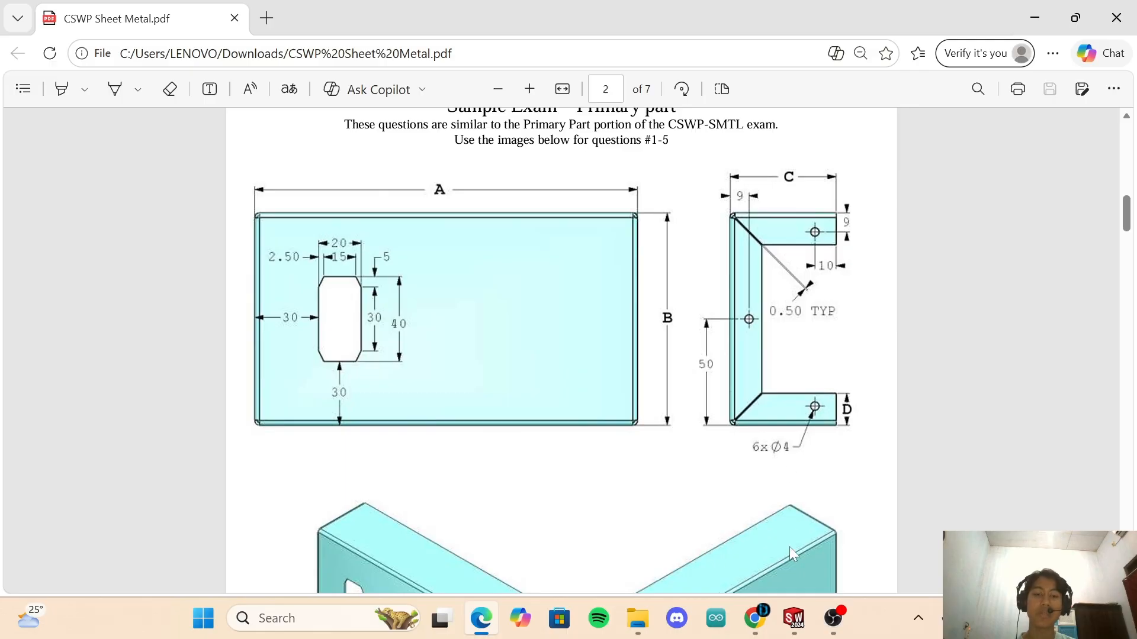
click(792, 619)
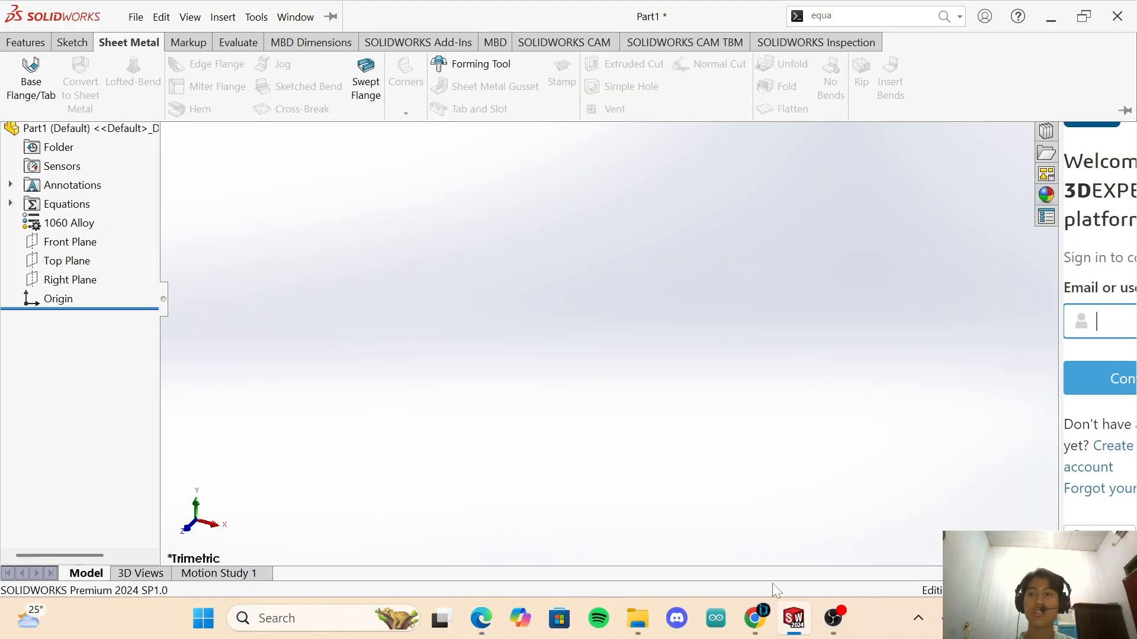
Start a sketch on the Top Plane and draw a center rectangle about 110 mm wide, centred on the origin.
click(72, 42)
click(38, 83)
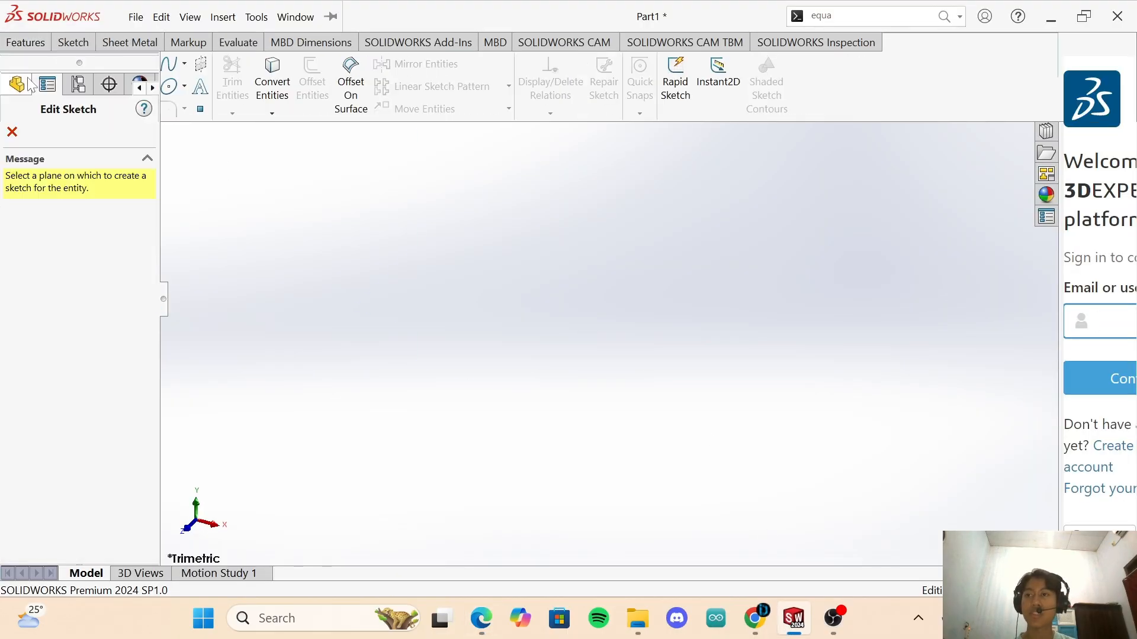
click(529, 248)
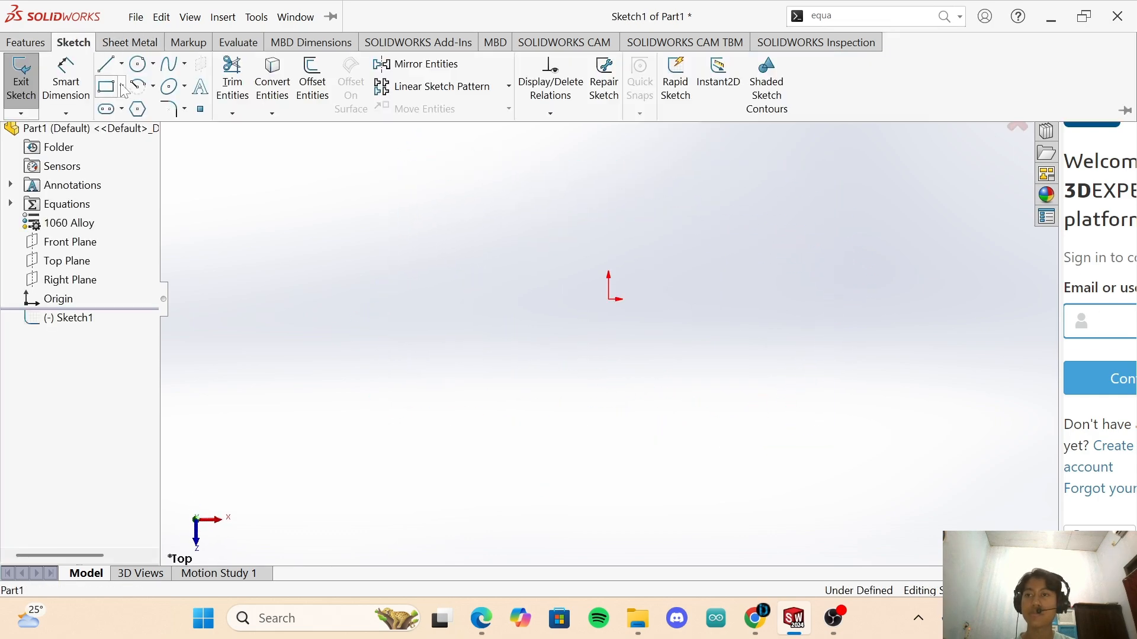
click(121, 88)
click(133, 131)
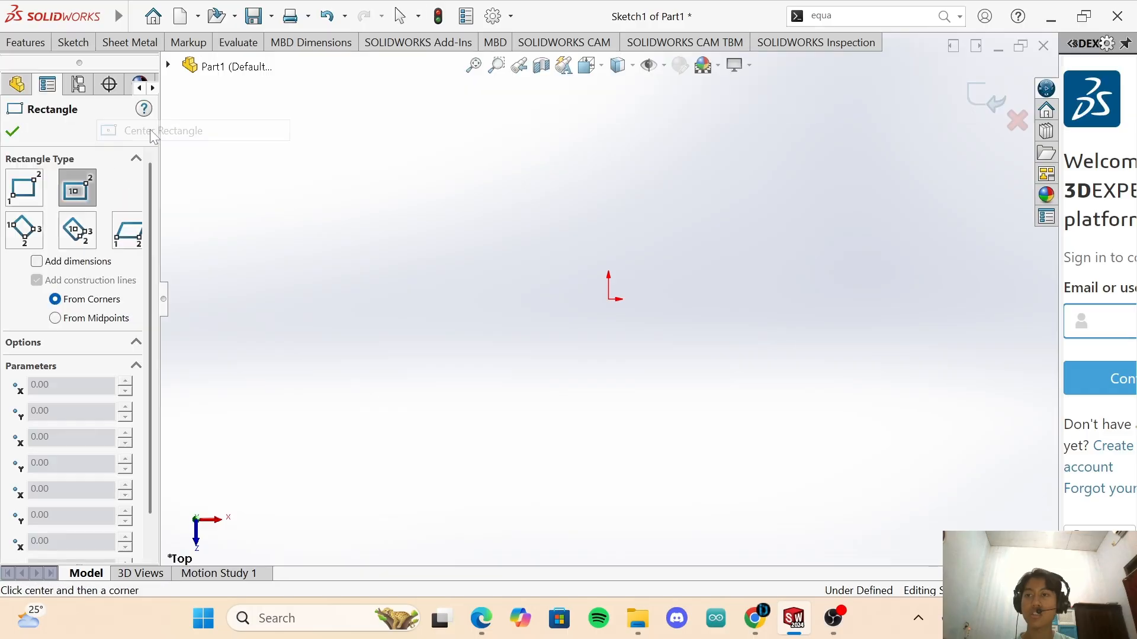
click(608, 299)
click(635, 290)
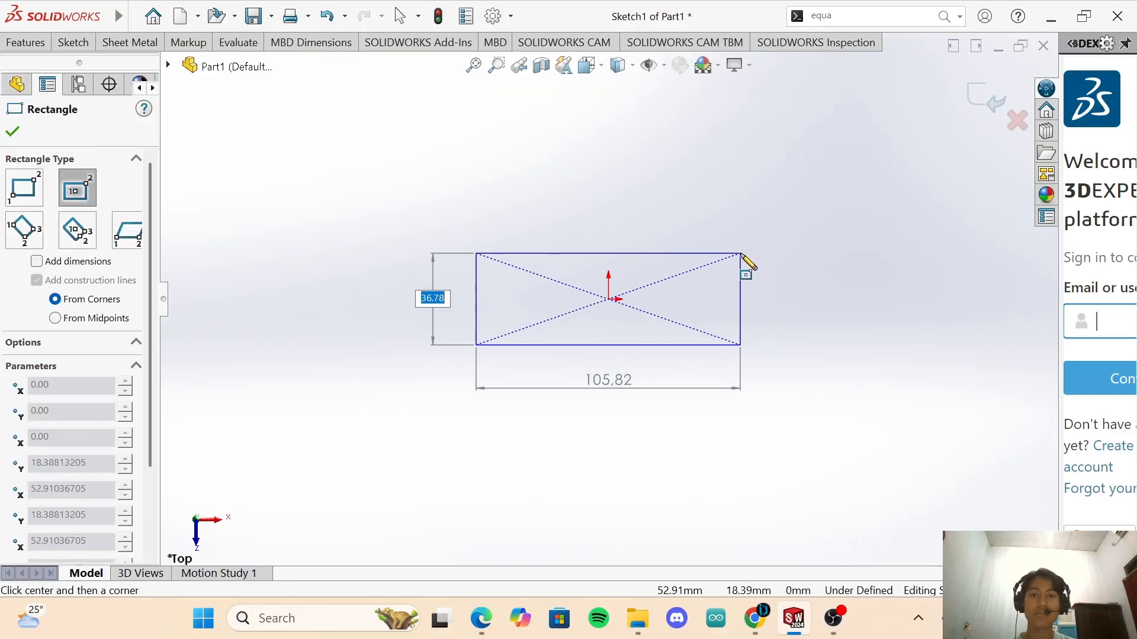
click(745, 242)
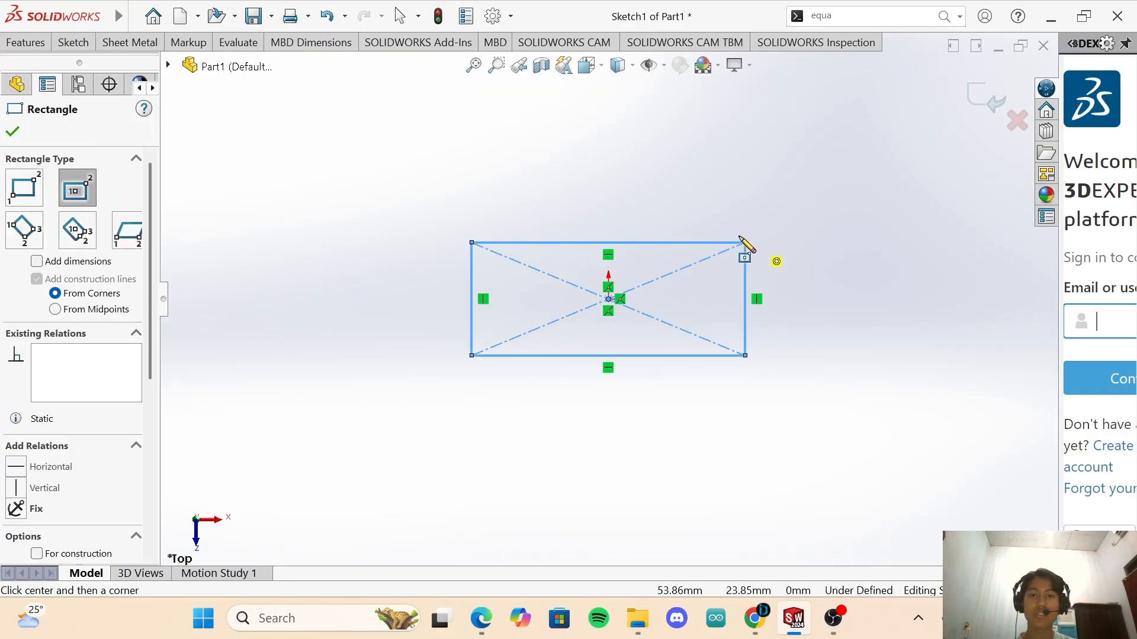
click(13, 132)
Dimension the rectangle's upper horizontal edge above the profile, entering the global variable "a" as its value.
click(76, 43)
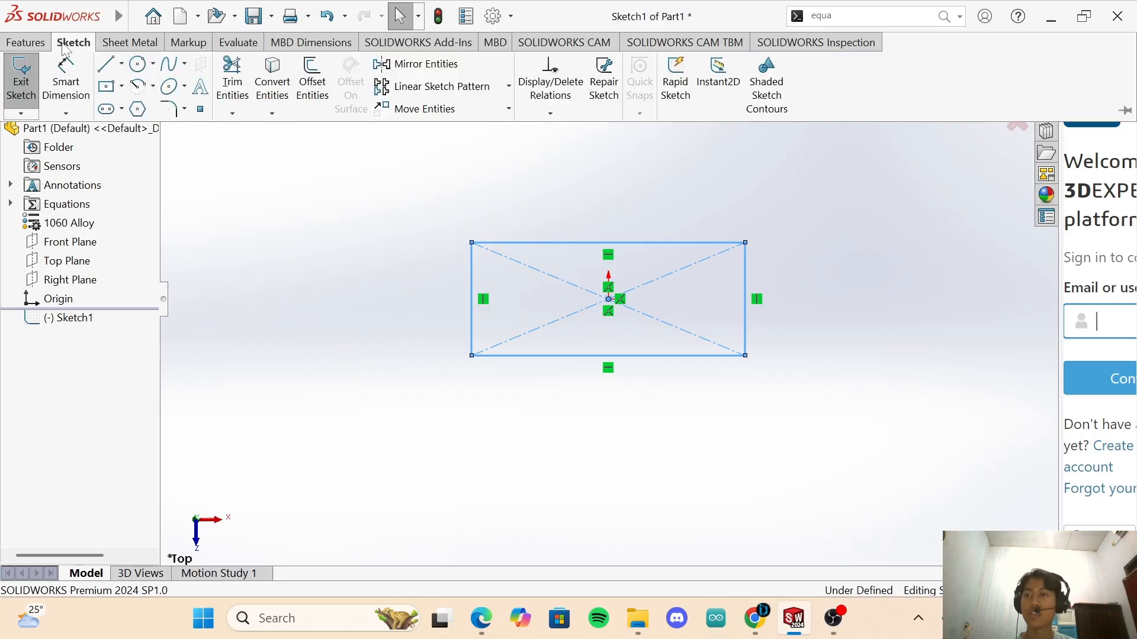
click(66, 78)
click(578, 243)
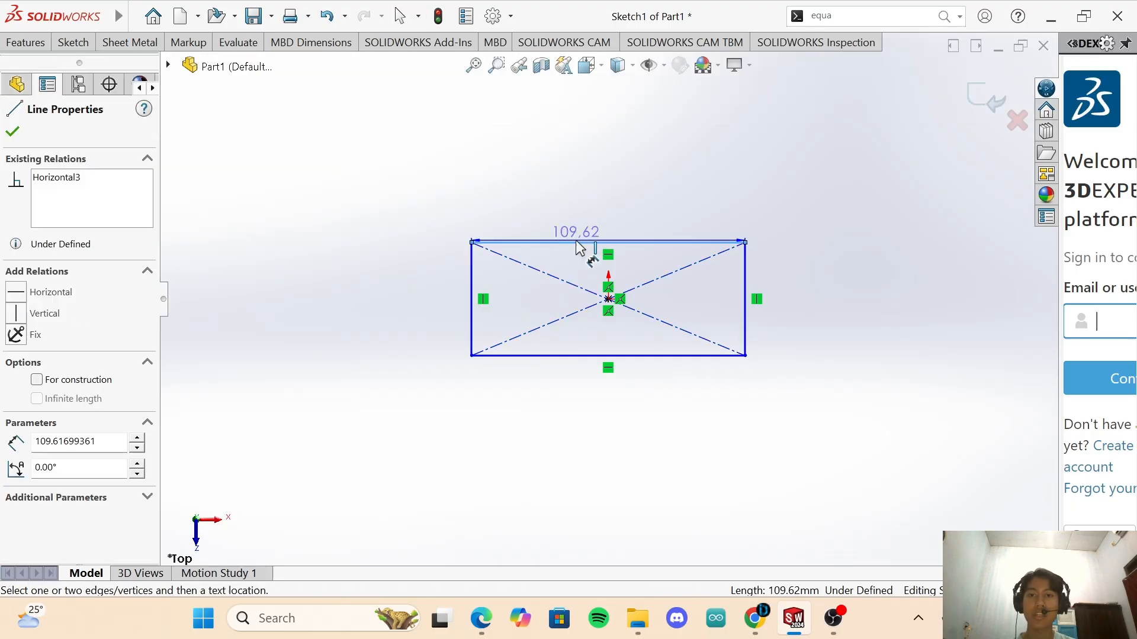
click(578, 198)
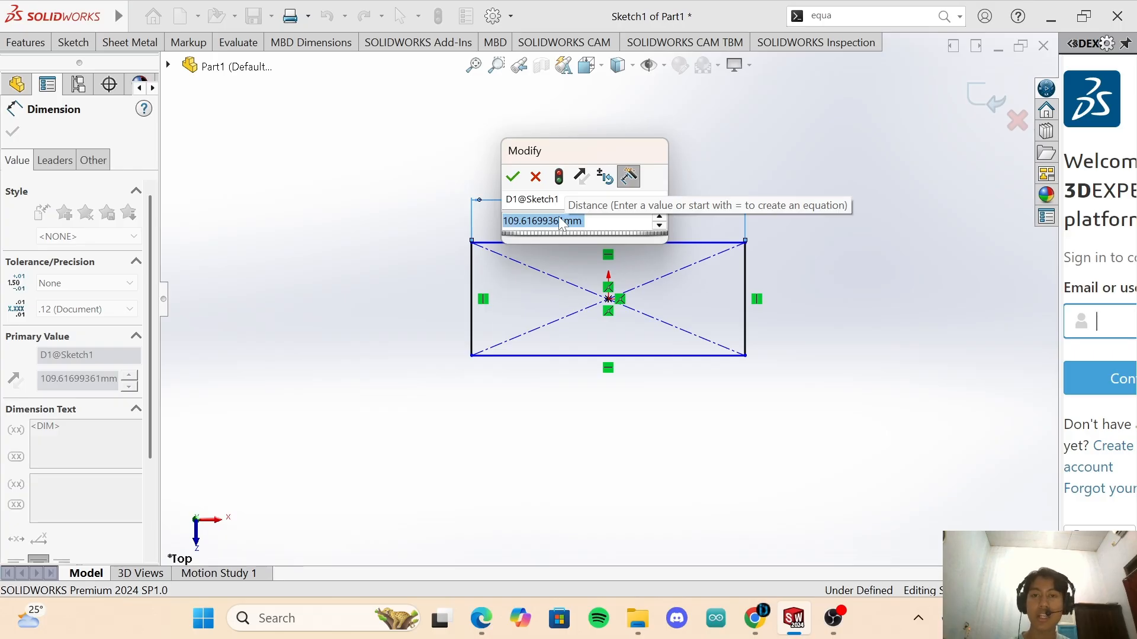
text(a)
click(590, 250)
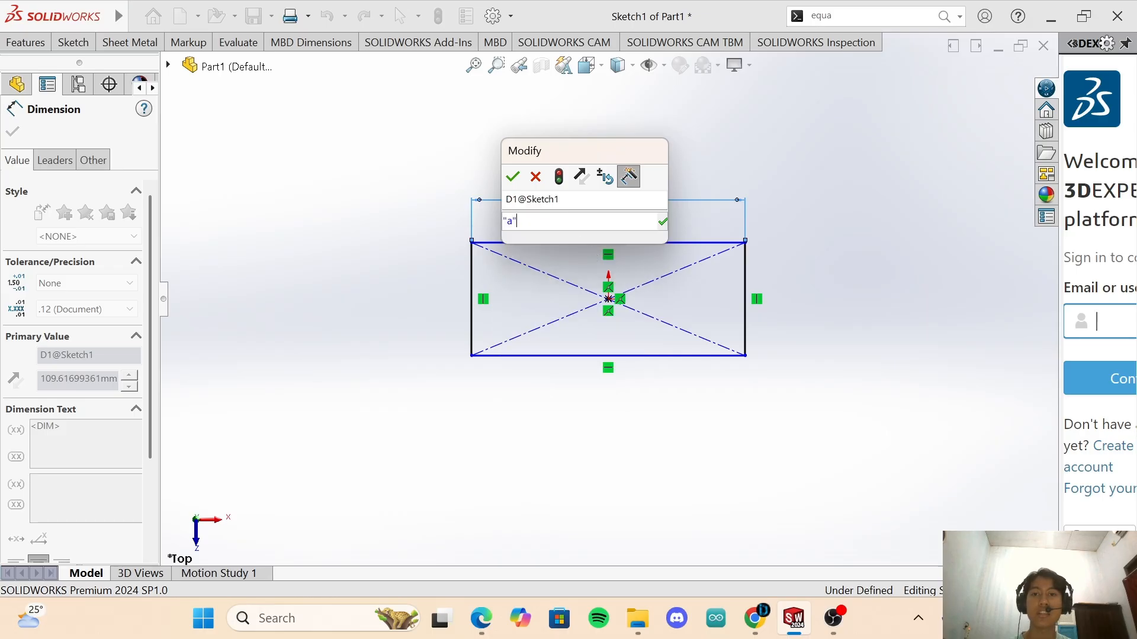
click(513, 176)
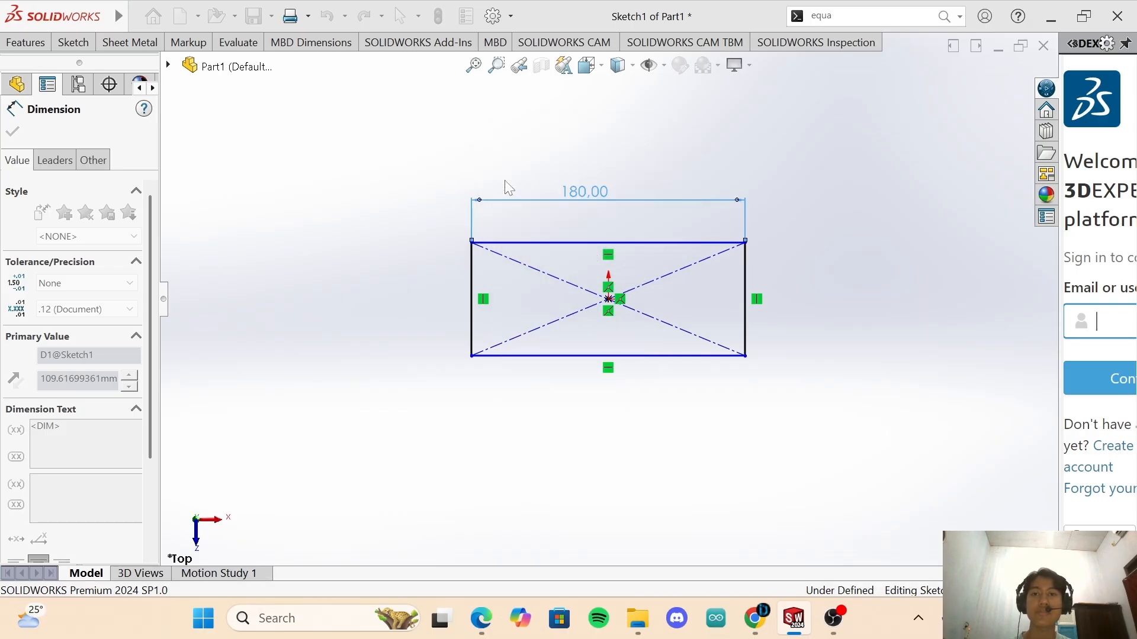
Link the rectangle's horizontal dimension to the global variable a with the equation ="a".
drag(595, 190, 602, 187)
double_click(602, 186)
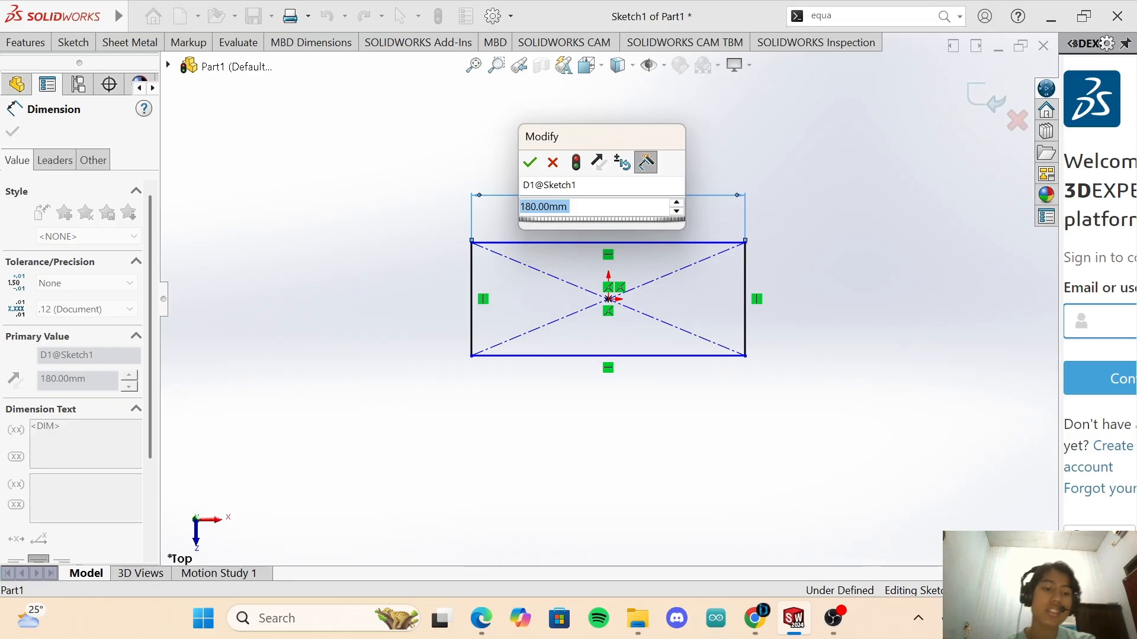
text(=)
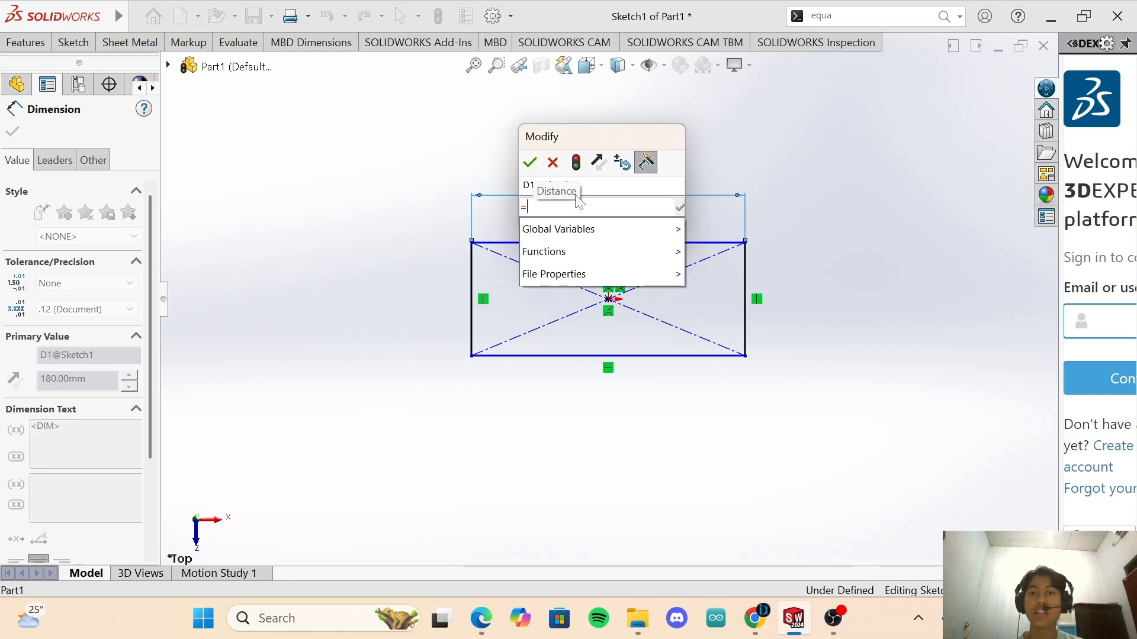
mouse_move(628, 229)
click(701, 231)
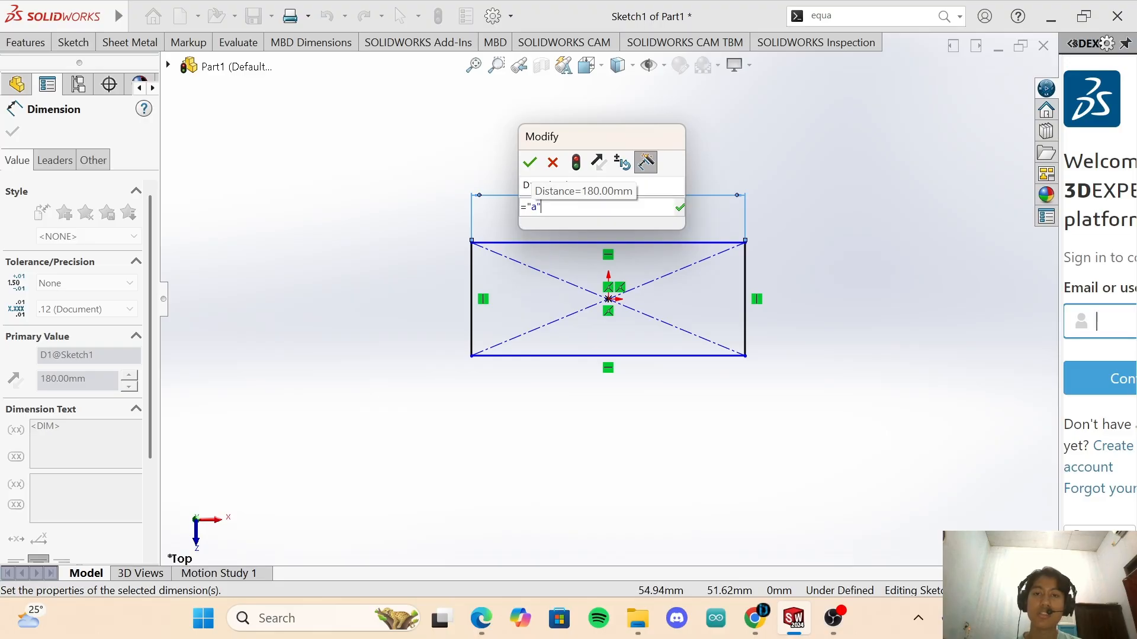
click(530, 162)
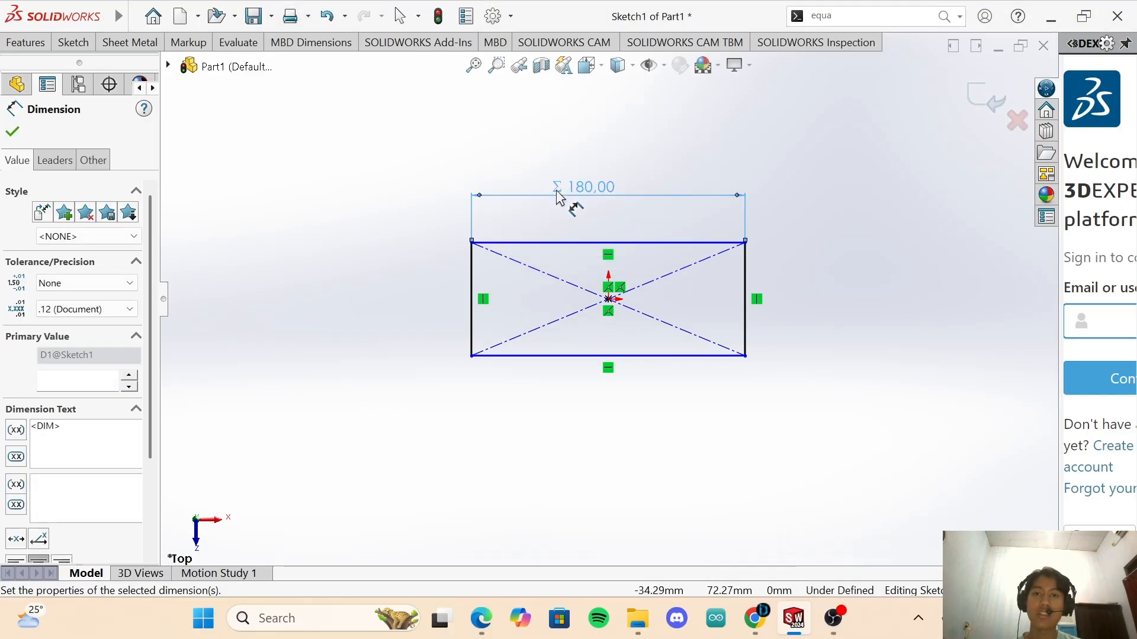
click(559, 168)
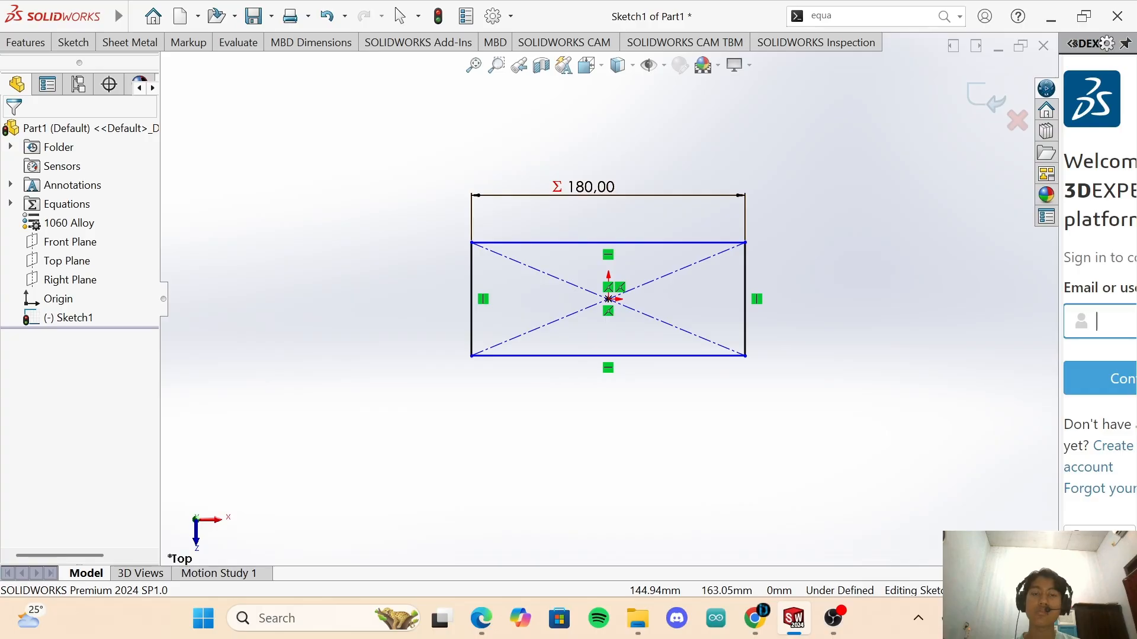
Dimension the rectangle's vertical side and link it to the global variable b with the equation ="b".
click(745, 287)
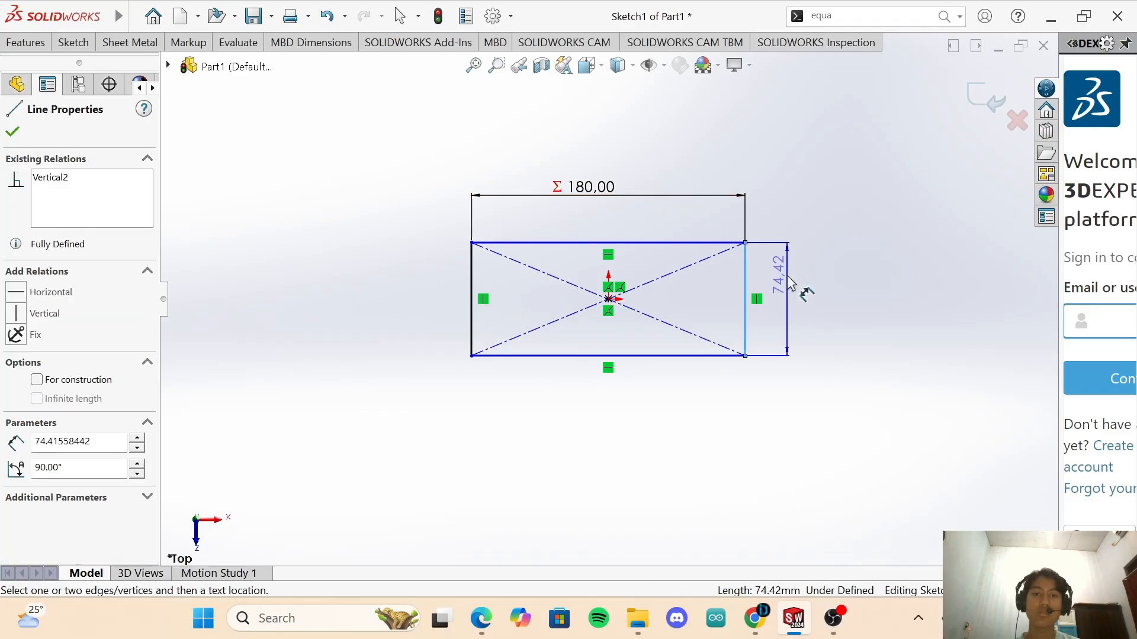
click(789, 283)
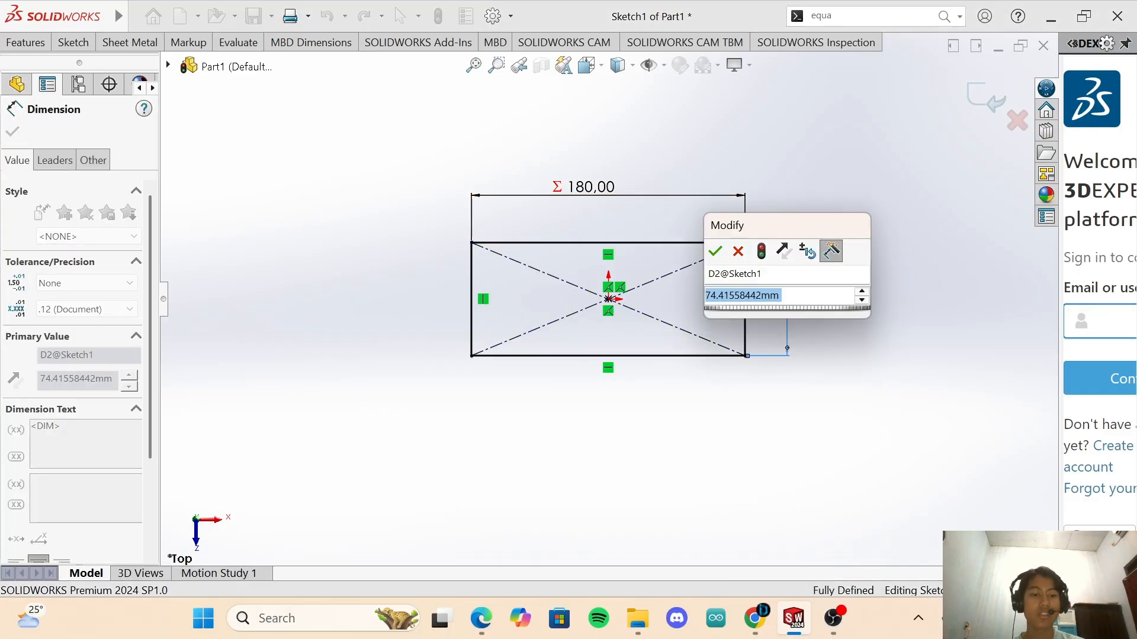
text(=)
mouse_move(755, 314)
click(896, 343)
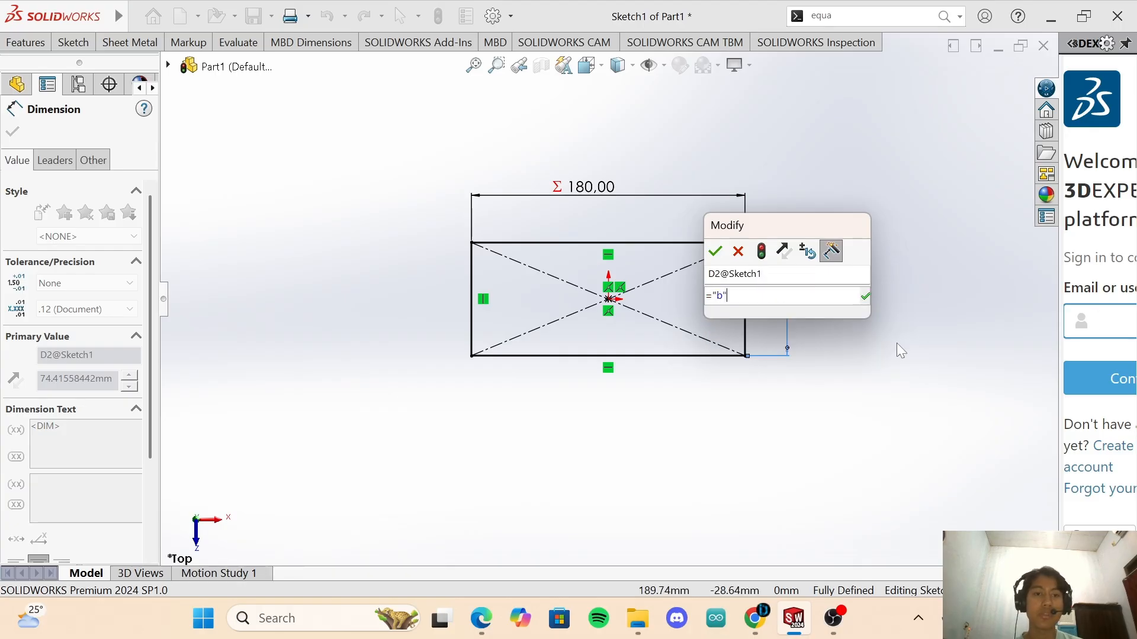
click(715, 251)
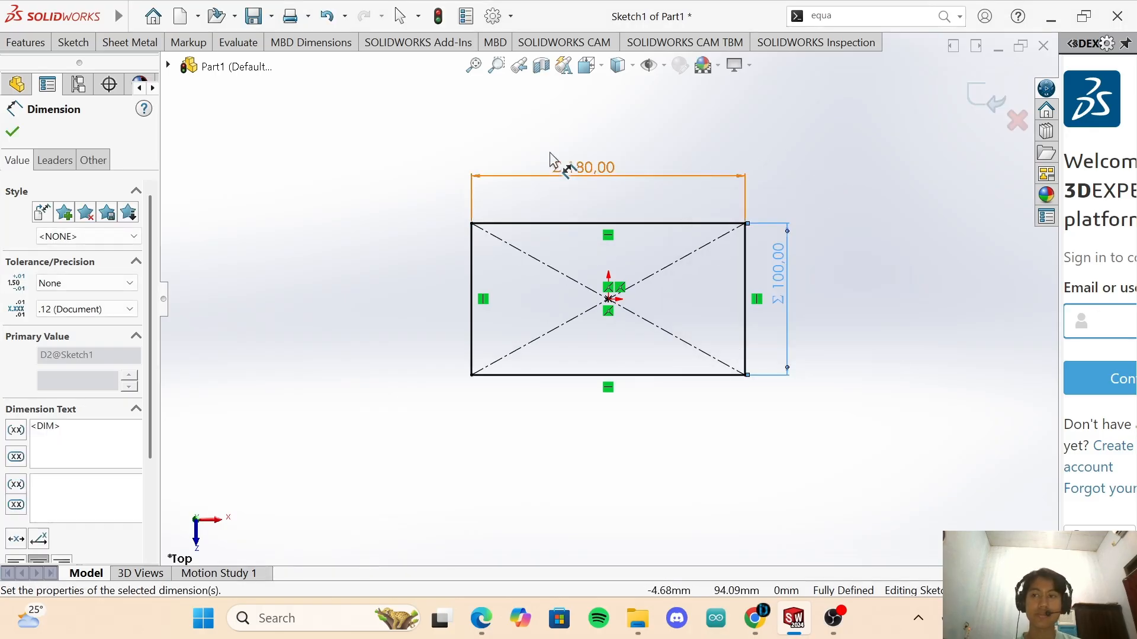
click(12, 131)
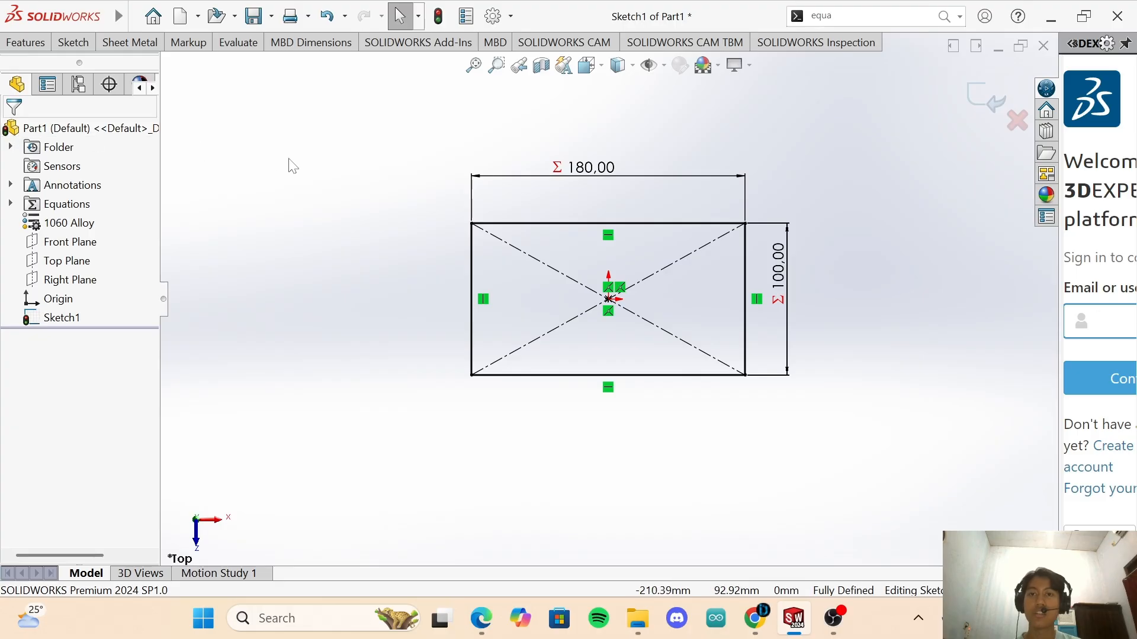
Set the global variable a to 200 in the equations manager to test the rectangle's linked dimension.
click(858, 16)
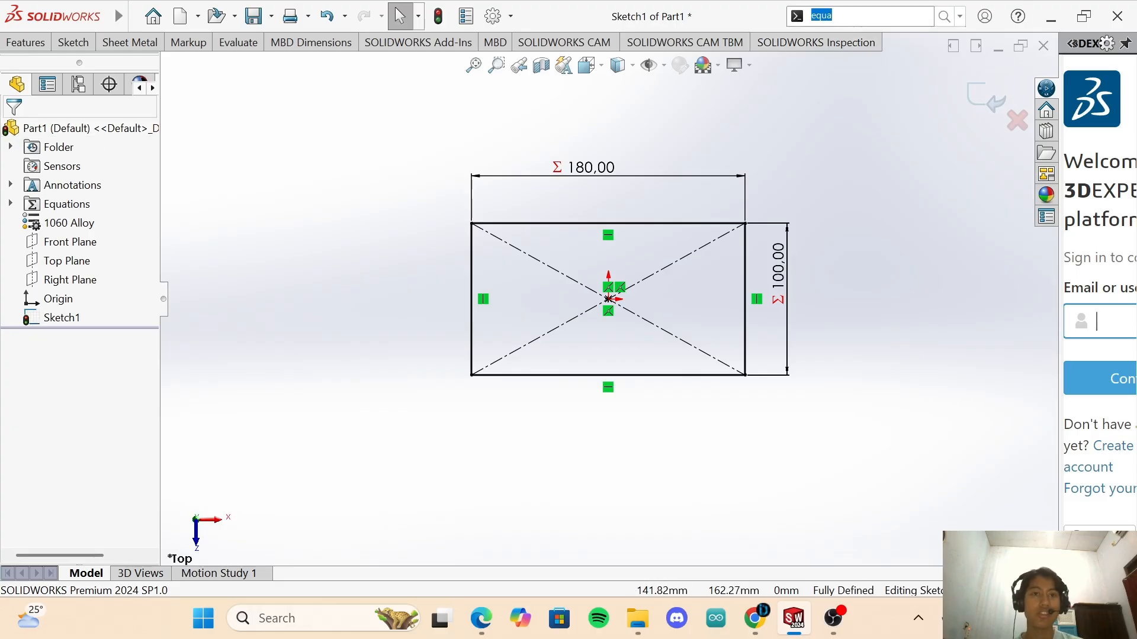
click(882, 41)
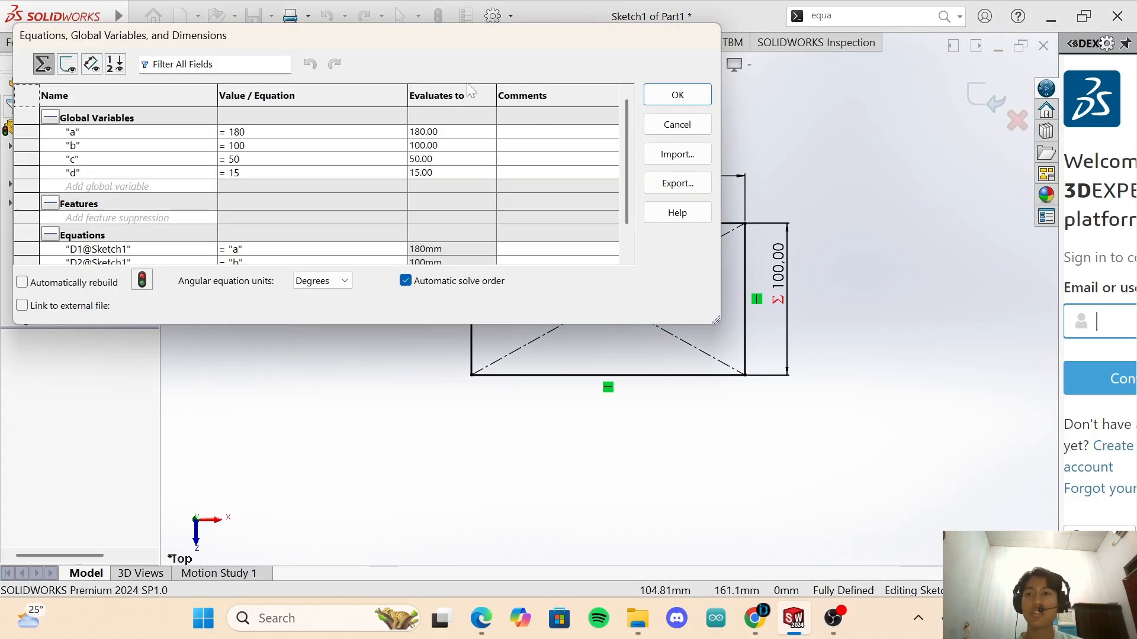
click(329, 131)
key(BackSpace)
key(BackSpace)
key(BackSpace)
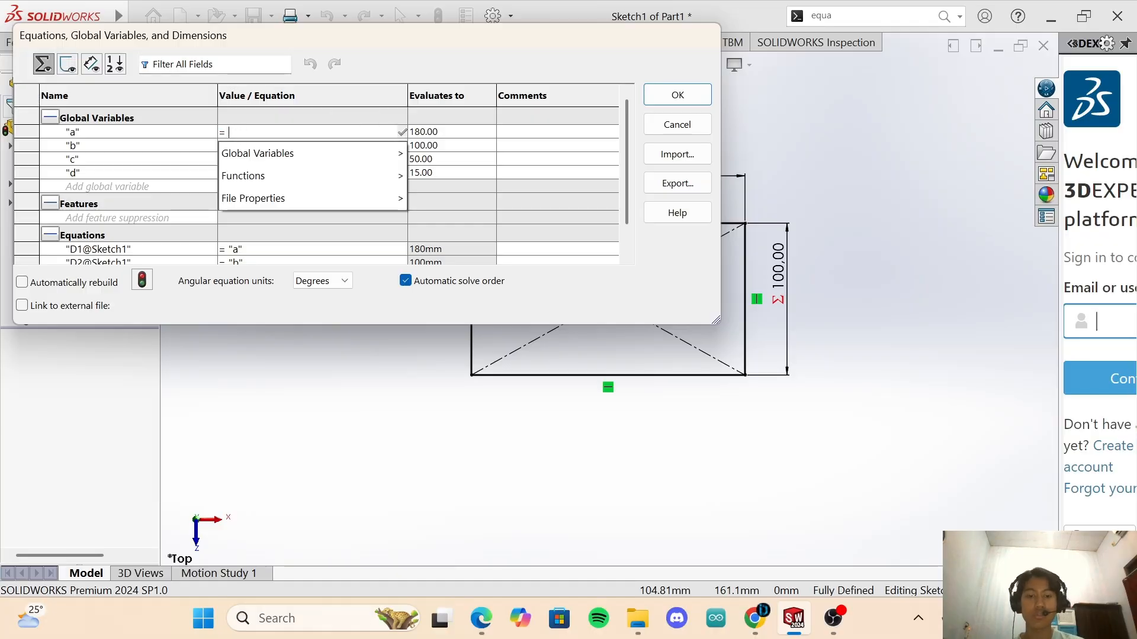
text(200)
key(Return)
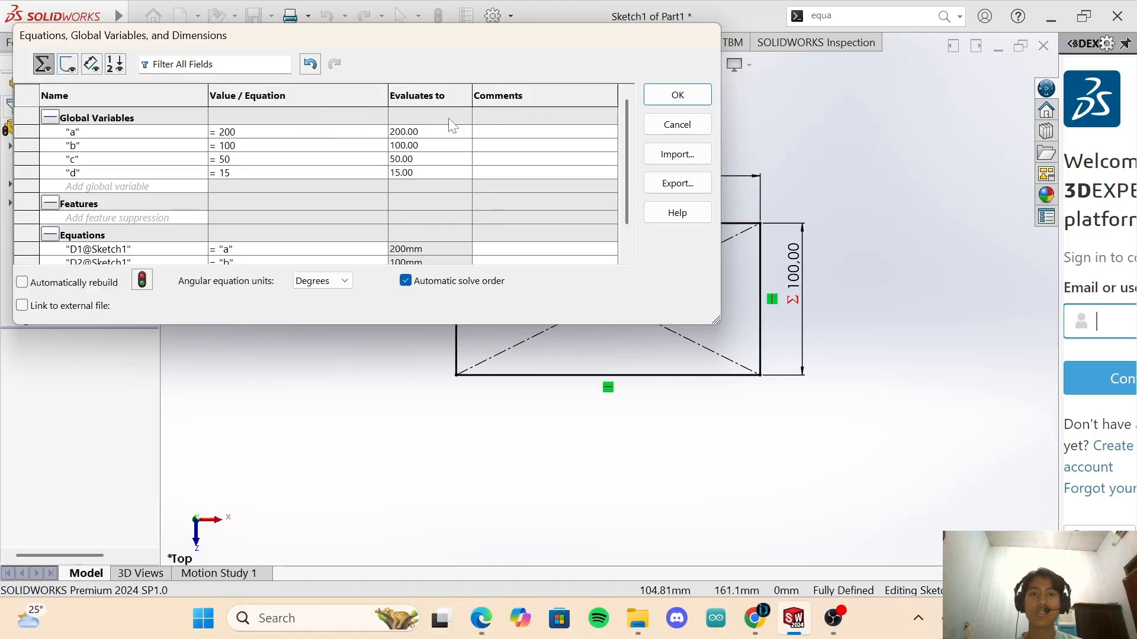
click(678, 97)
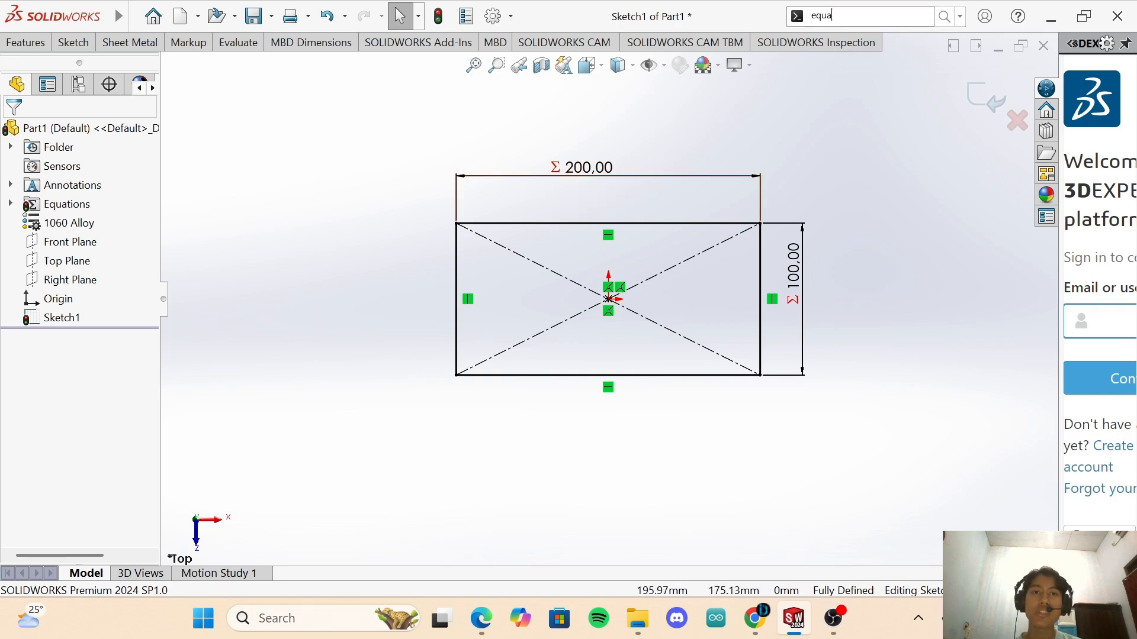
Set the global variable a to 180 in the equations manager and centre the horizontal dimension's text above the rectangle.
click(871, 18)
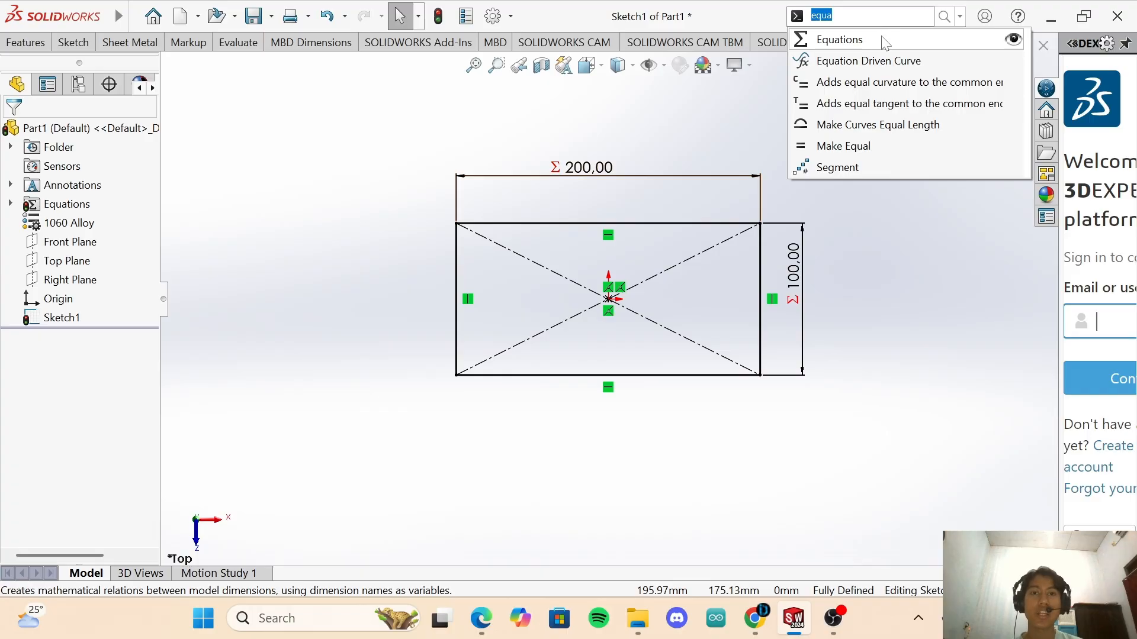
click(885, 40)
click(363, 138)
key(BackSpace)
key(BackSpace)
key(BackSpace)
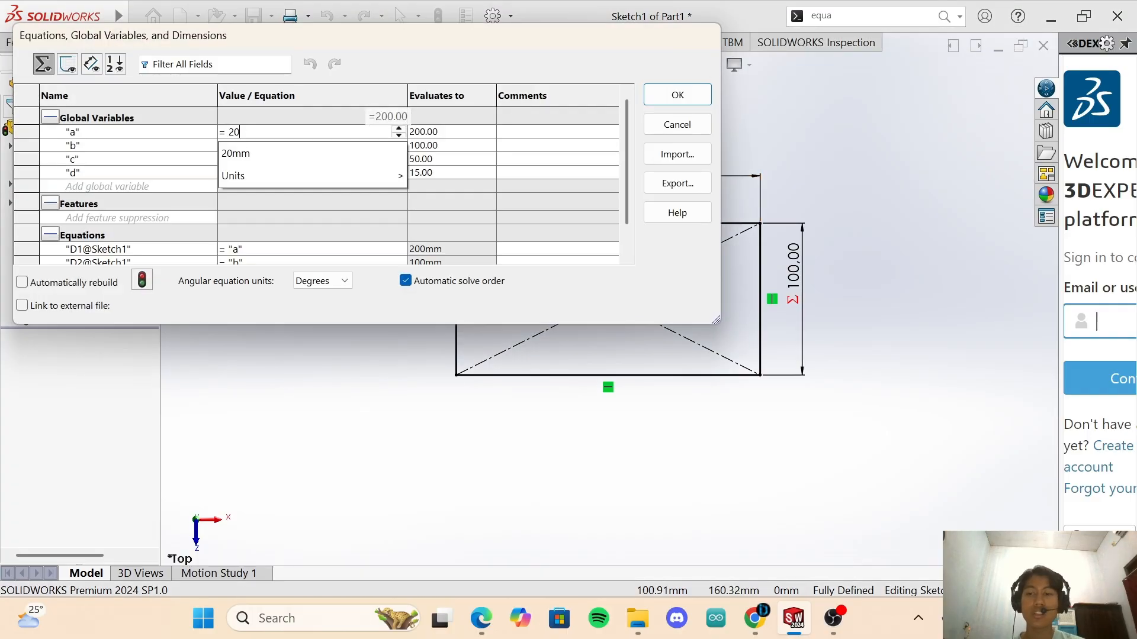
text(180)
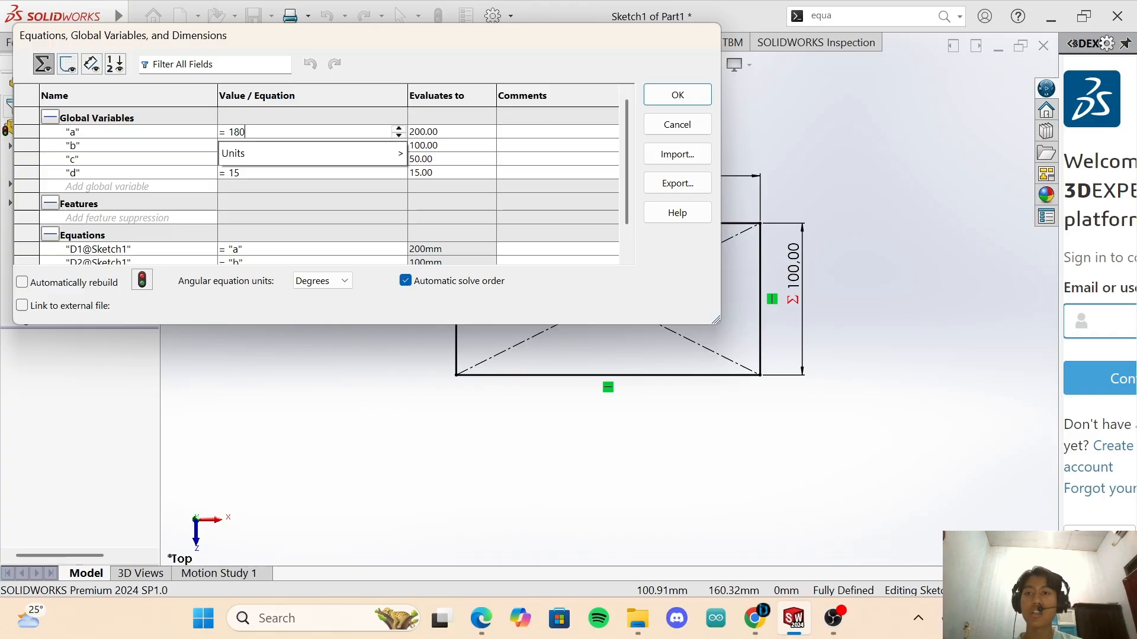
key(Tab)
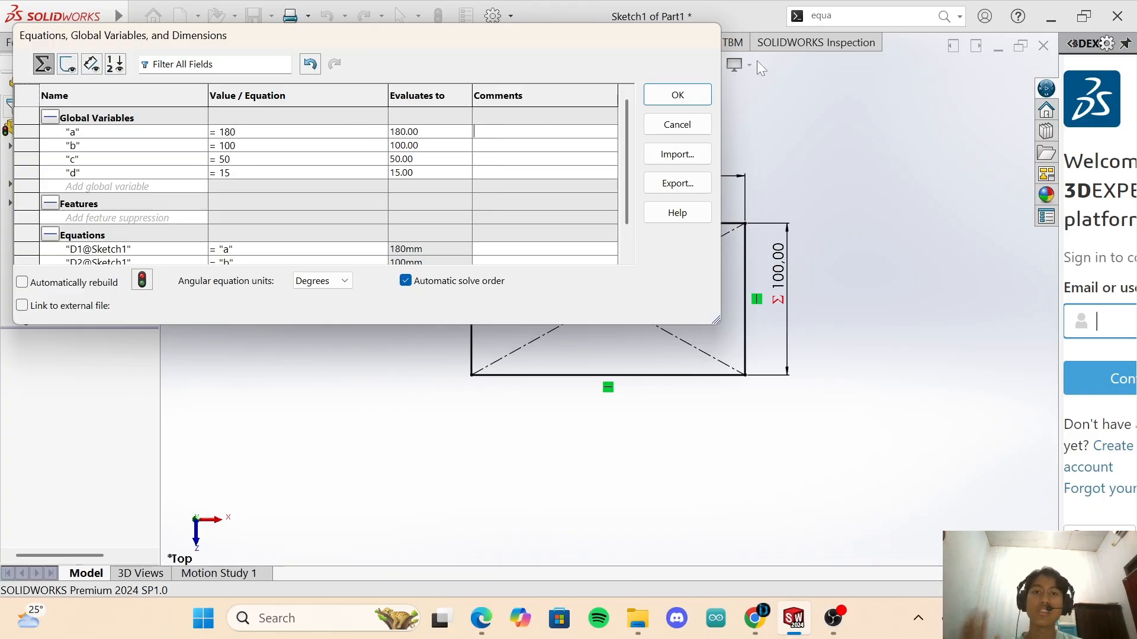
click(687, 92)
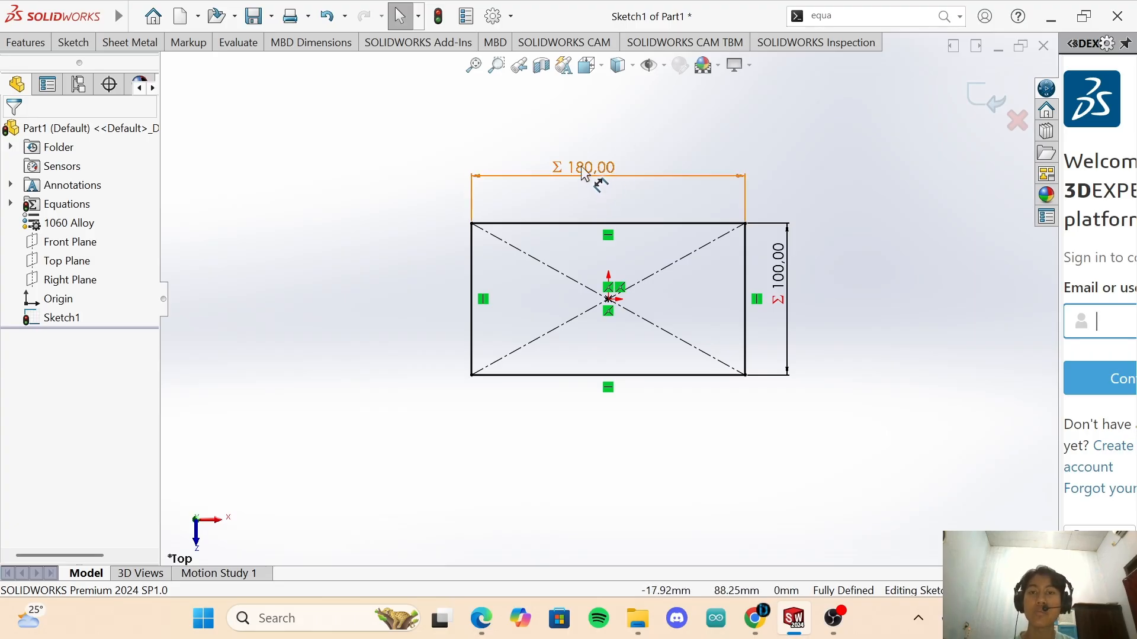
drag(594, 174, 609, 174)
click(869, 155)
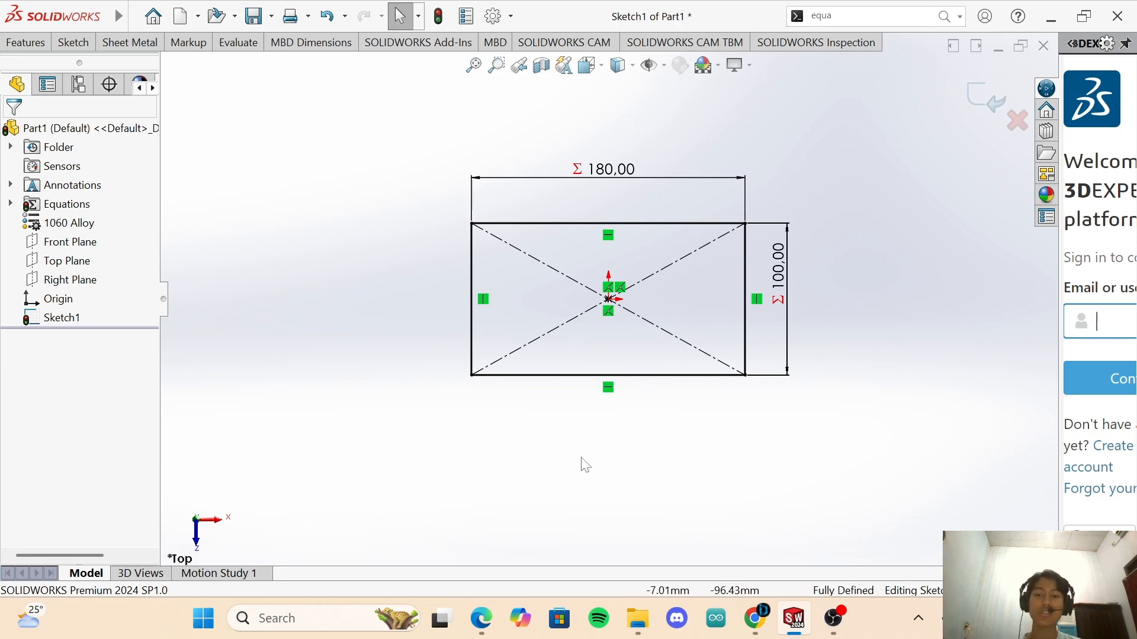
Switch to the exam PDF in Edge and examine Question 1's part specifications, especially the sheet metal thickness.
click(480, 618)
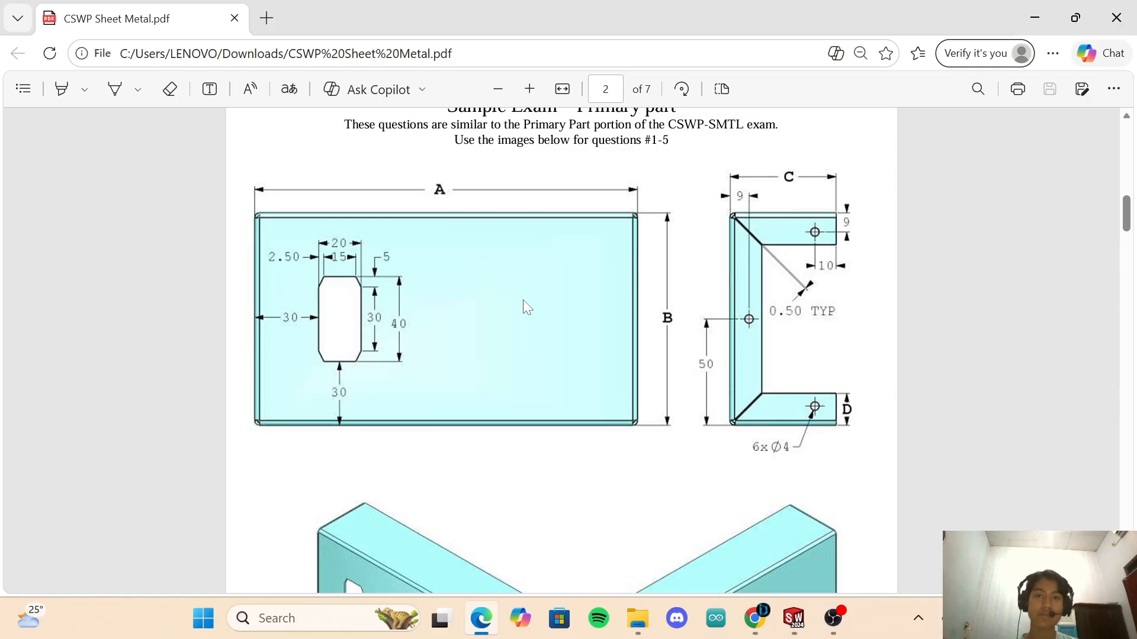
scroll(523, 300, up, 2)
scroll(523, 301, down, 10)
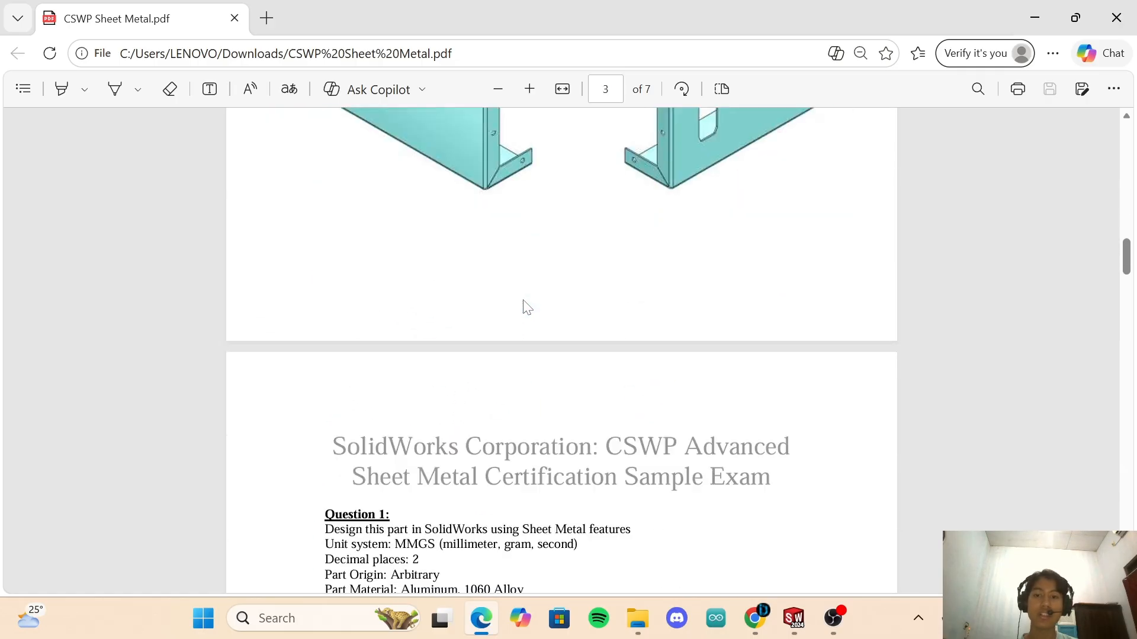
scroll(524, 304, down, 3)
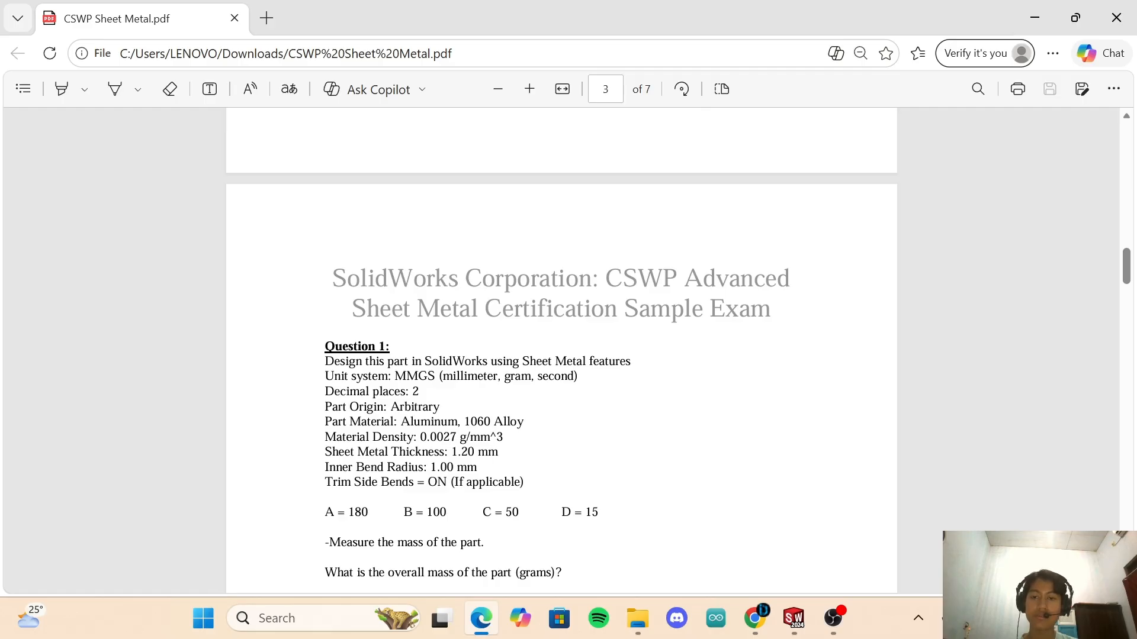
scroll(558, 351, down, 2)
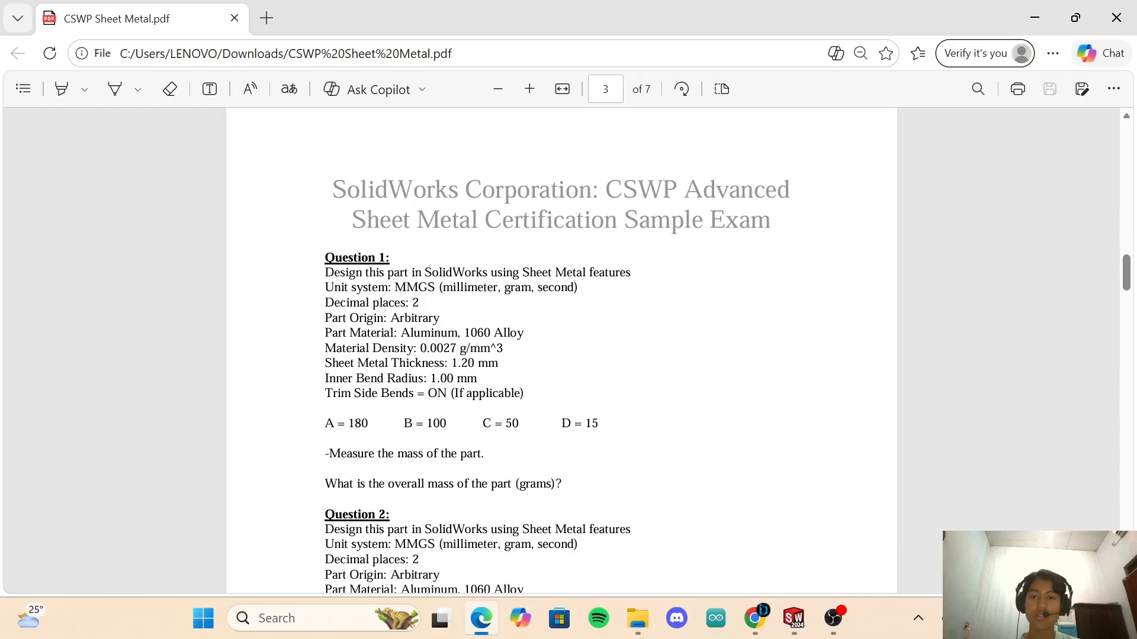
scroll(558, 350, up, 1)
scroll(561, 349, up, 1)
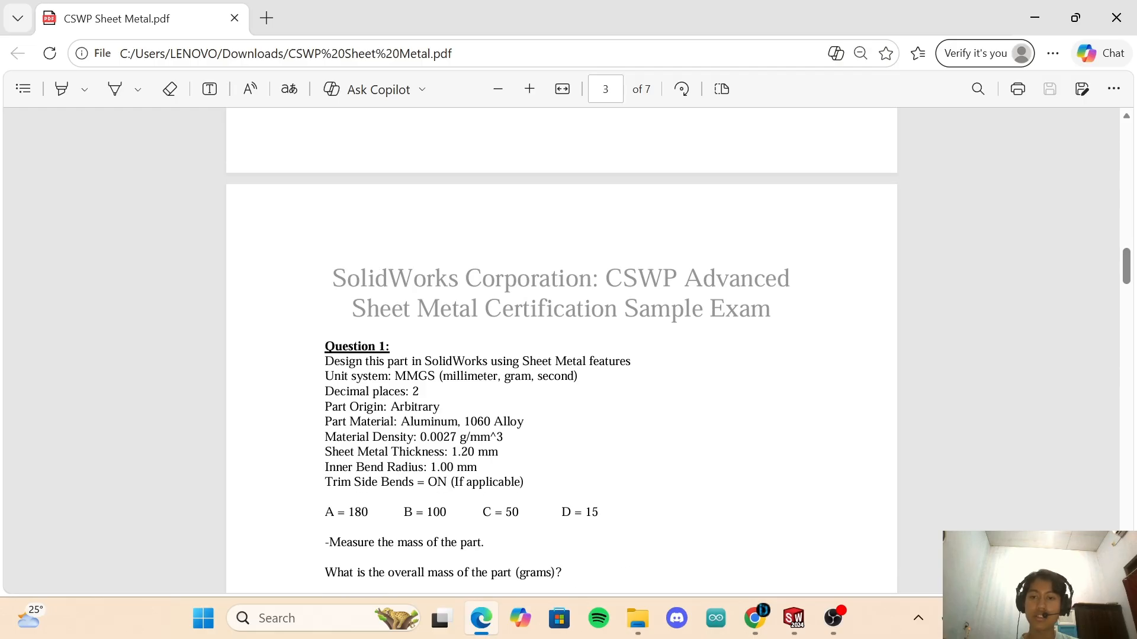
drag(325, 453, 445, 453)
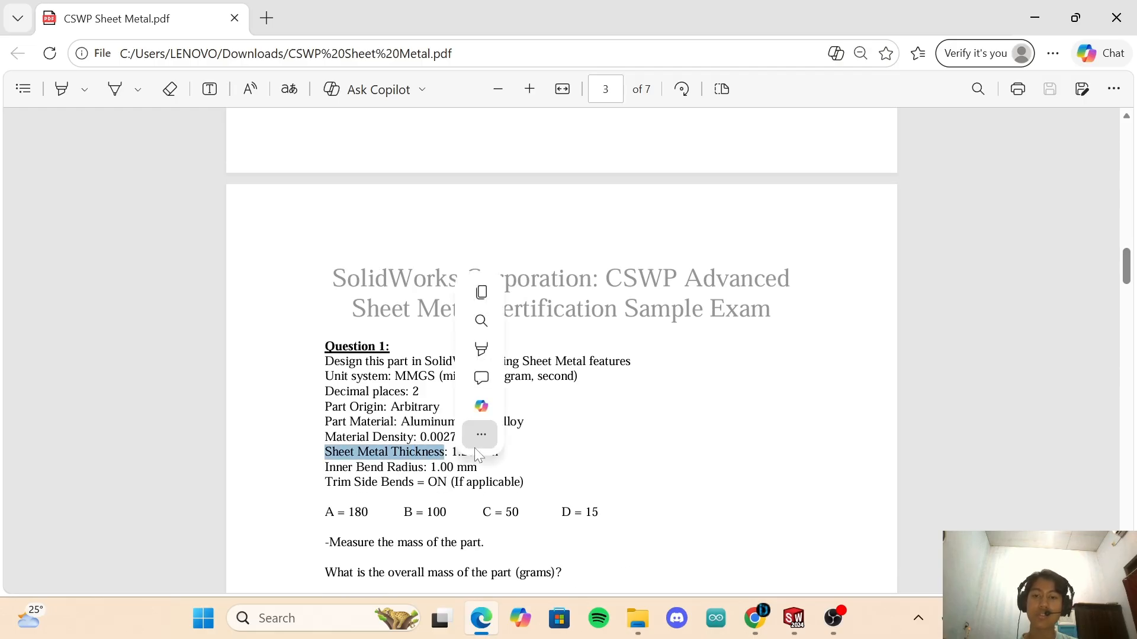
click(477, 454)
Switch back to SOLIDWORKS and create a 1.20 mm thick base flange from the rectangle sketch, with K-factor 0.4 and rectangular relief at ratio 0.5.
click(796, 616)
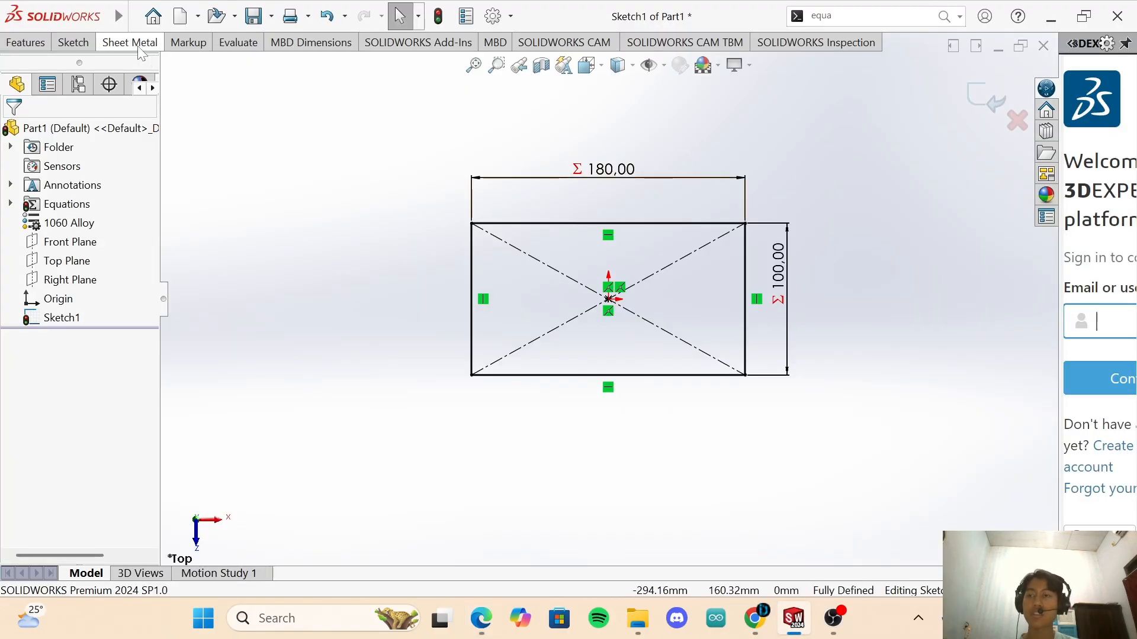
click(43, 45)
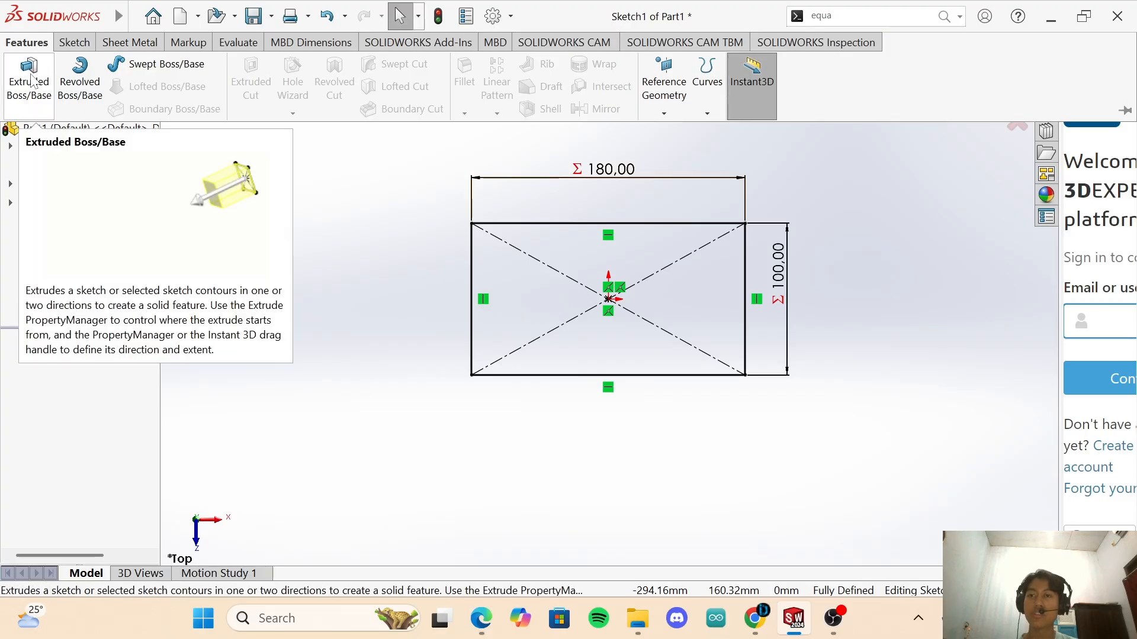
click(128, 43)
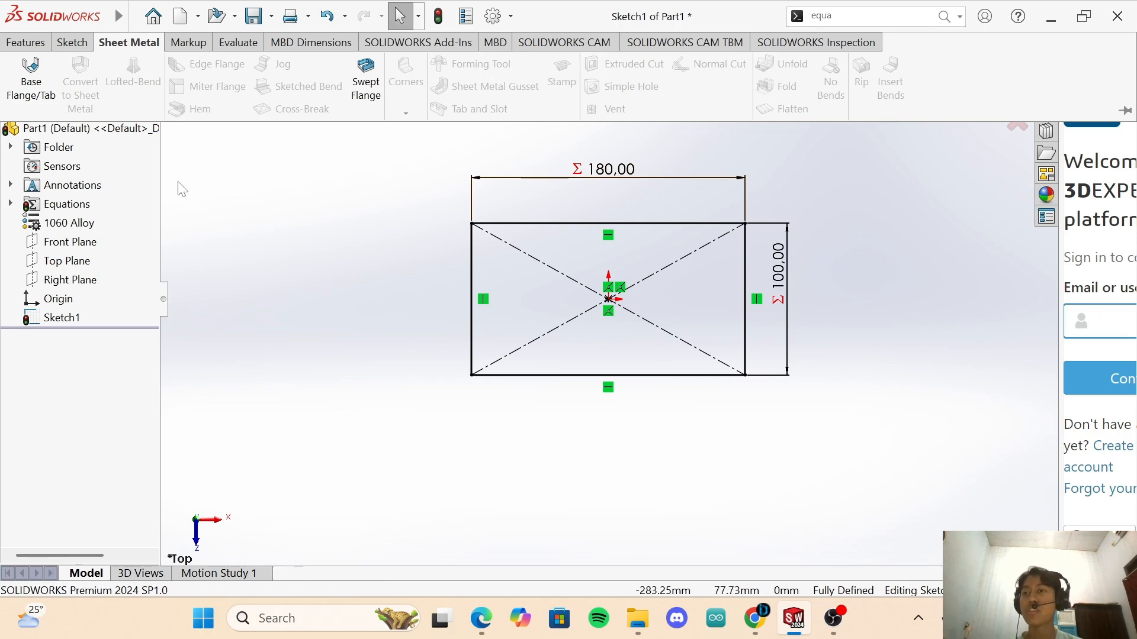
click(42, 74)
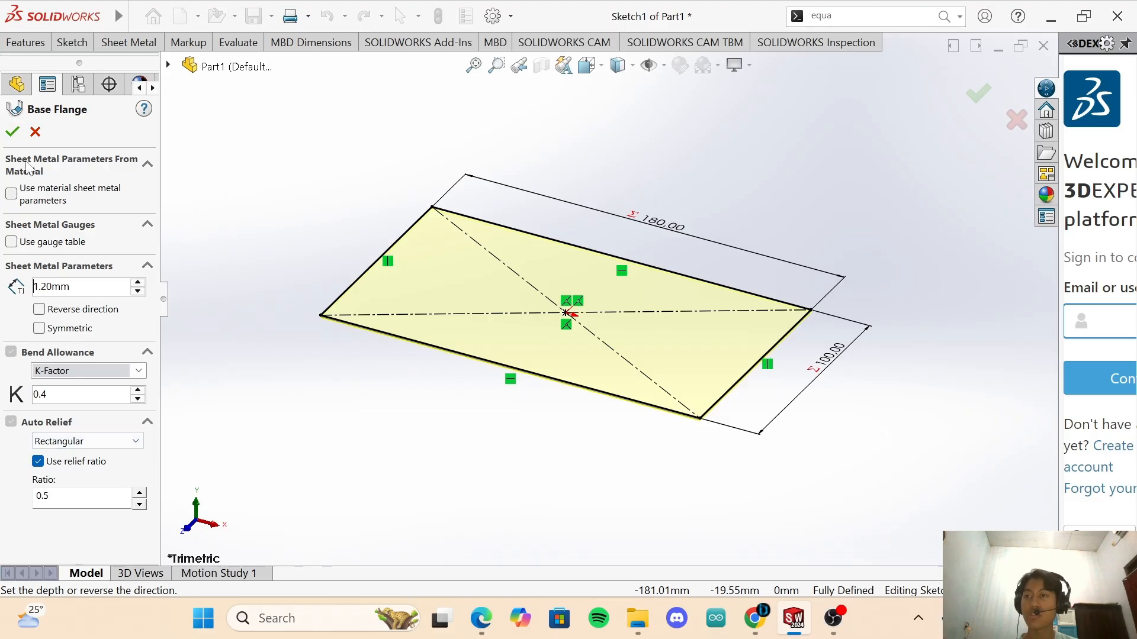
click(13, 132)
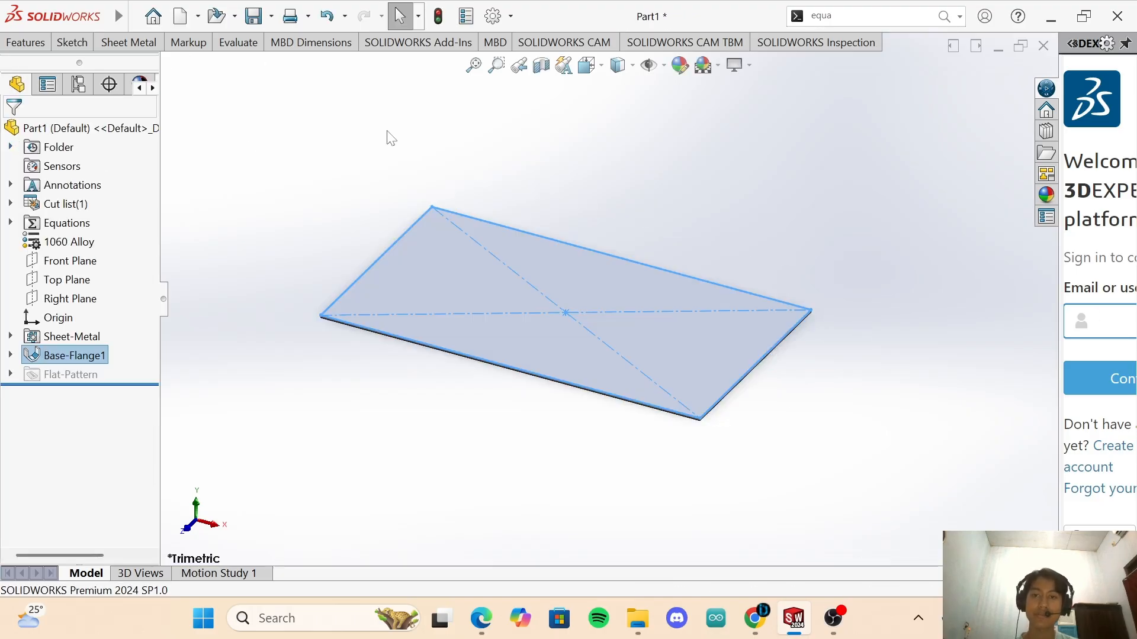
click(594, 183)
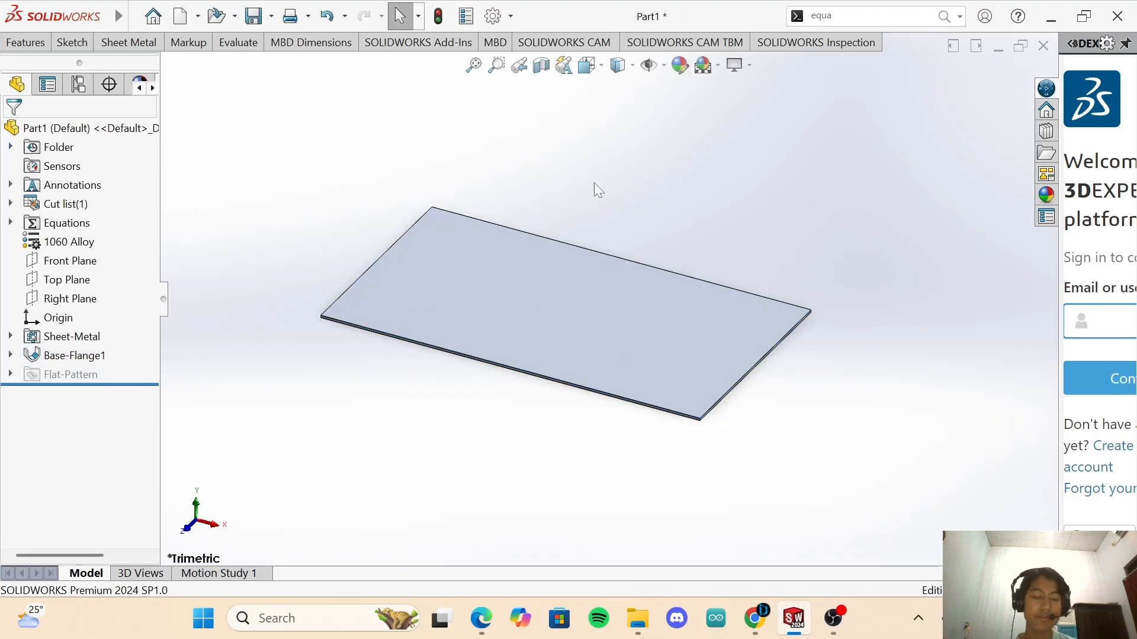
key(Down)
key(Up)
key(Up)
key(Up)
key(Down)
key(Down)
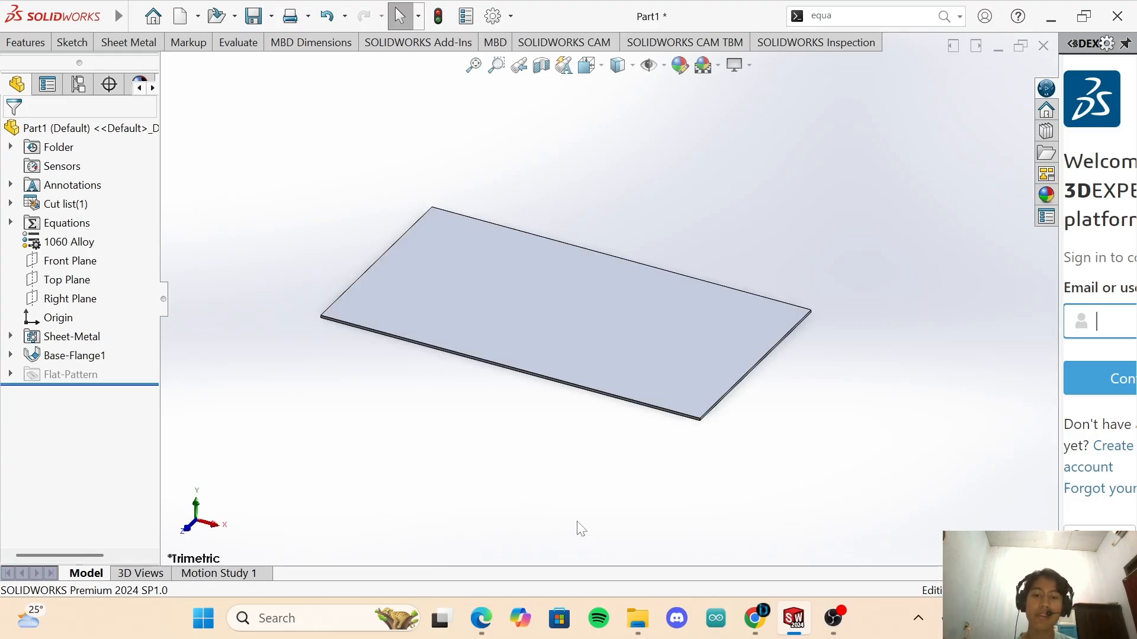
Switch to the exam PDF in Edge and examine the primary part's isometric and dimensioned views for the flange layout.
click(480, 618)
scroll(629, 389, up, 6)
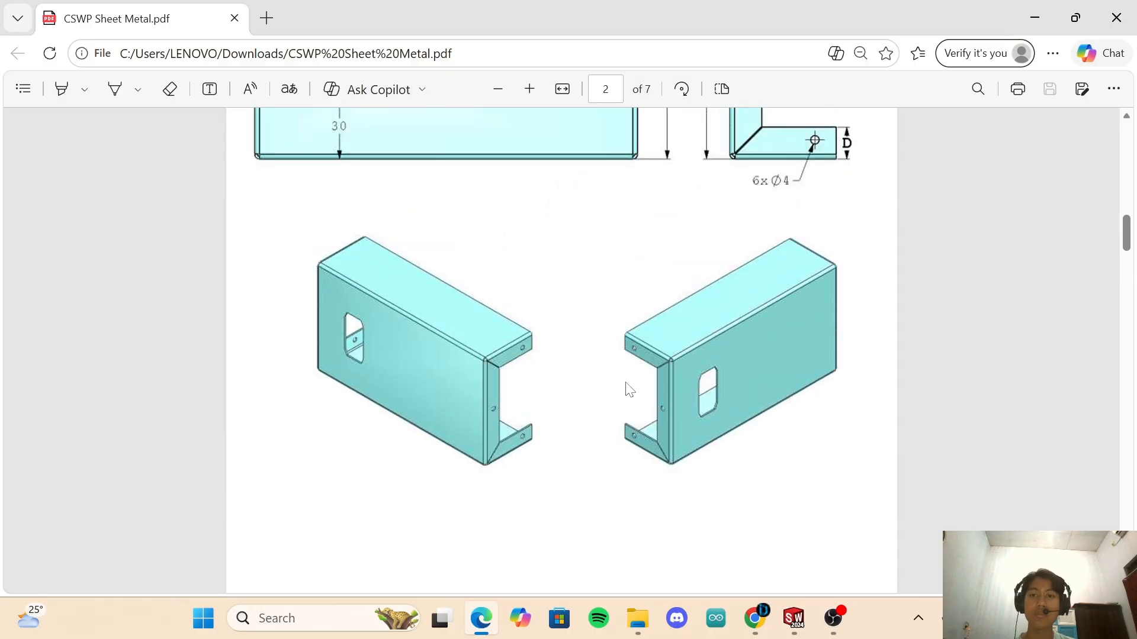
scroll(468, 409, down, 3)
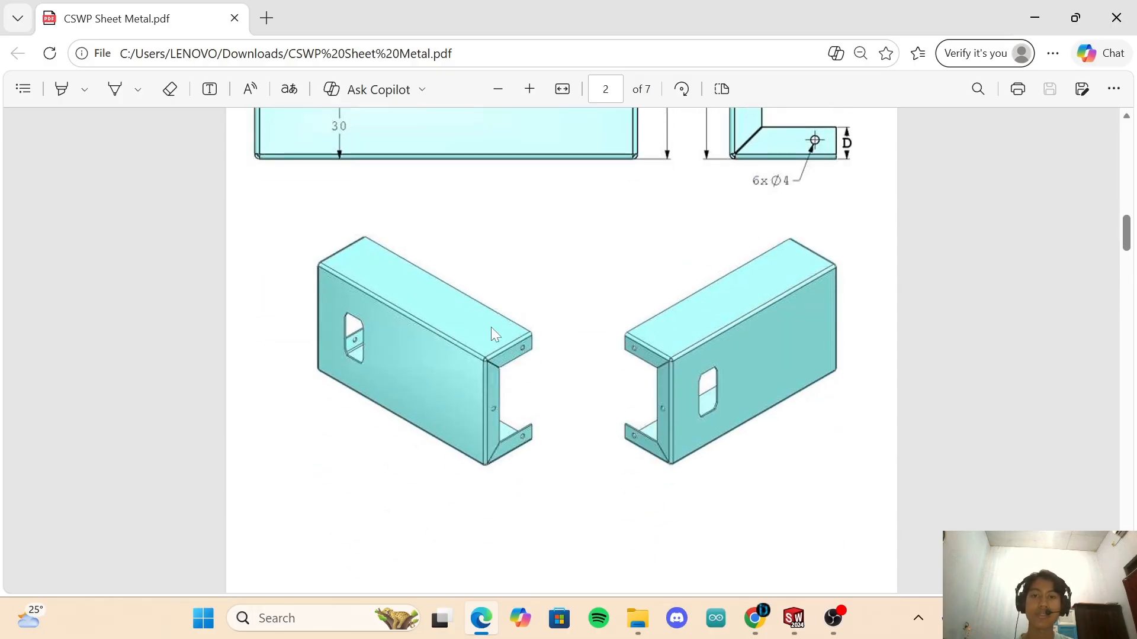
scroll(668, 296, up, 5)
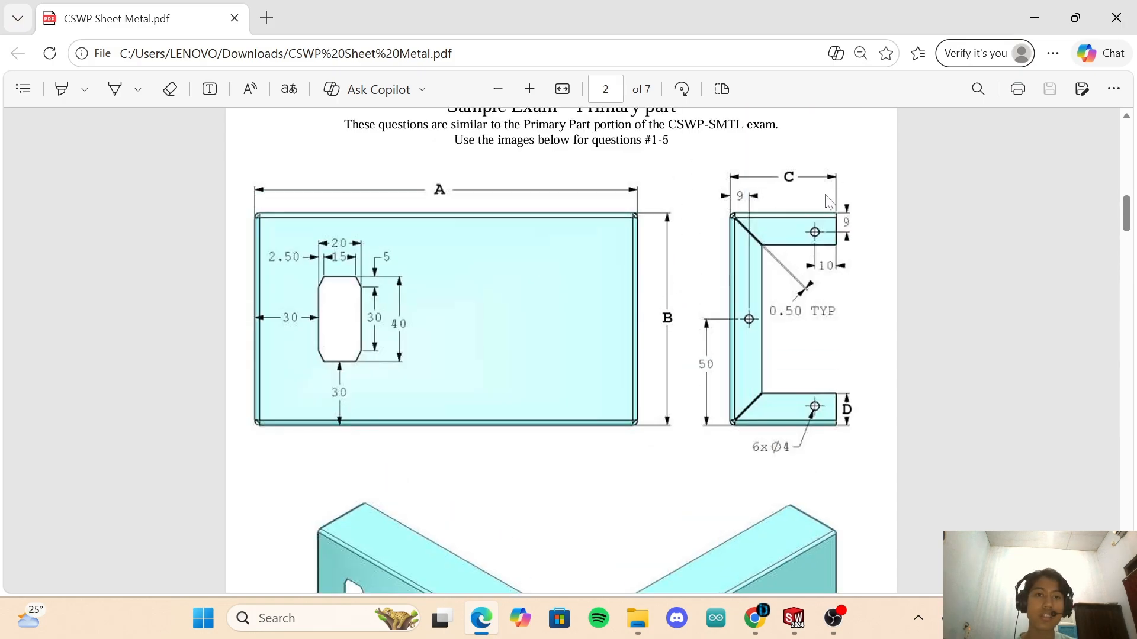
Switch back to SOLIDWORKS and start an Edge Flange with 90-degree upward flanges on both long edges of the base flange.
click(793, 618)
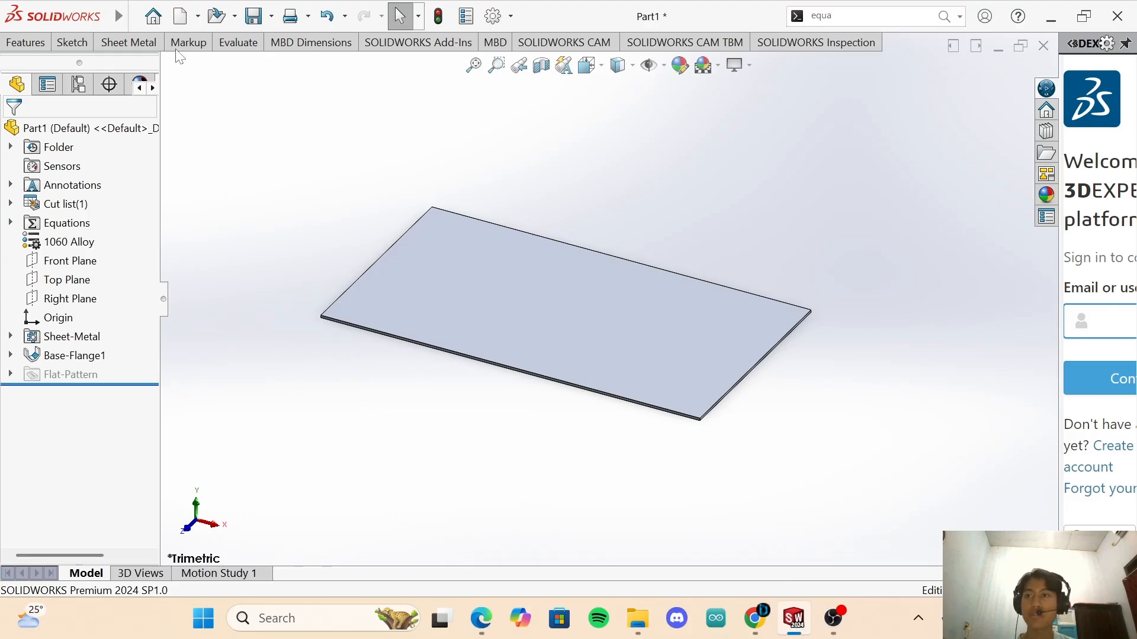
click(111, 46)
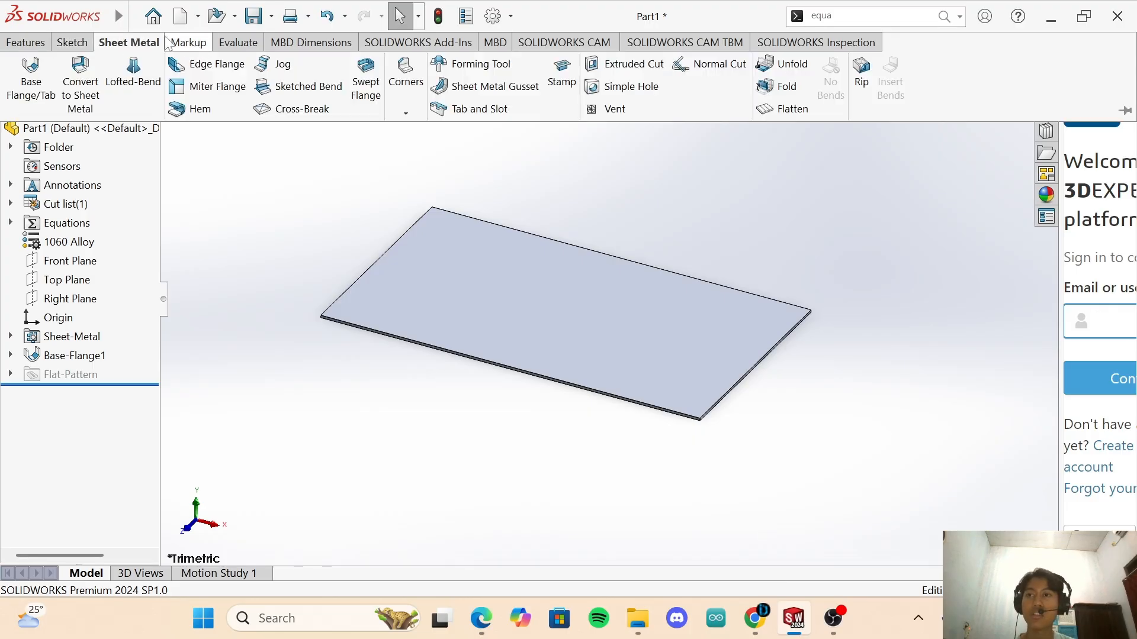
click(201, 72)
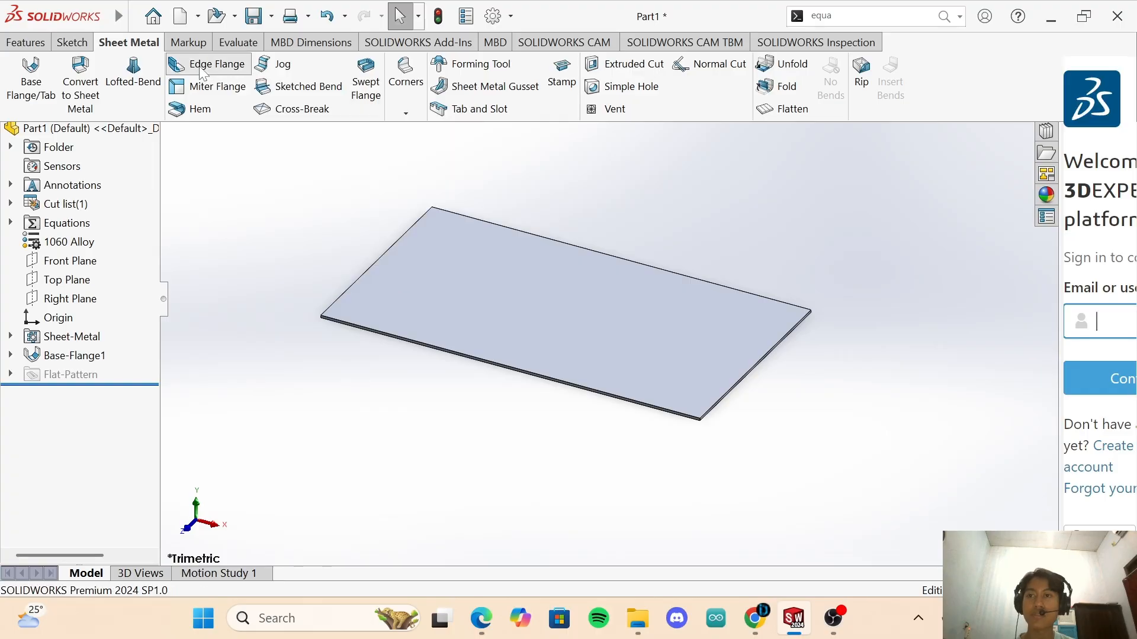
click(508, 371)
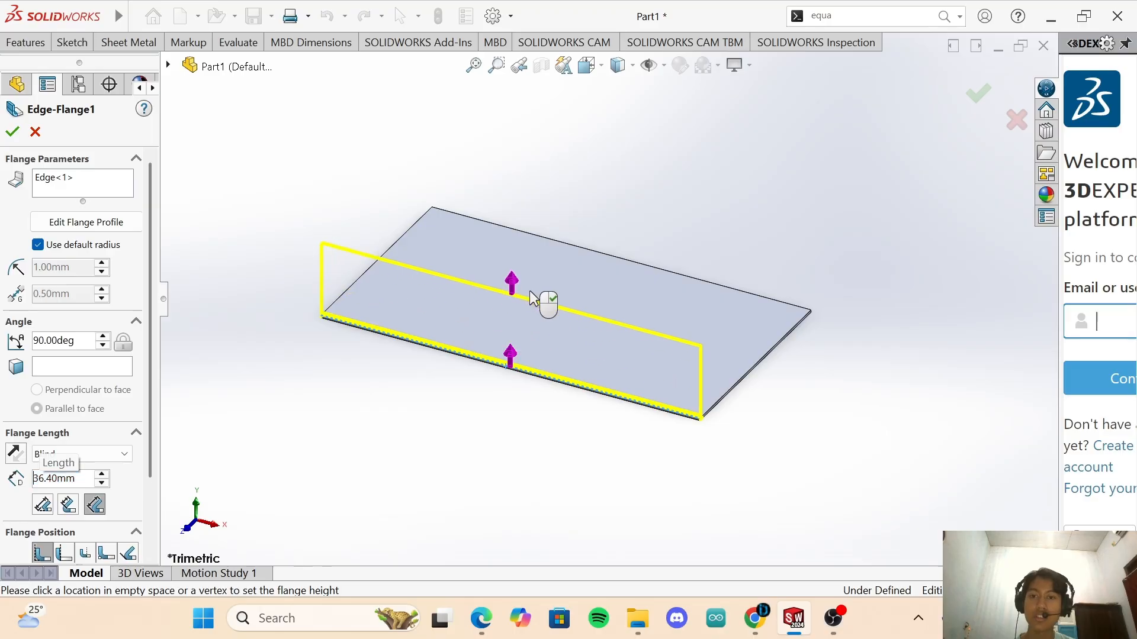
click(529, 291)
click(672, 272)
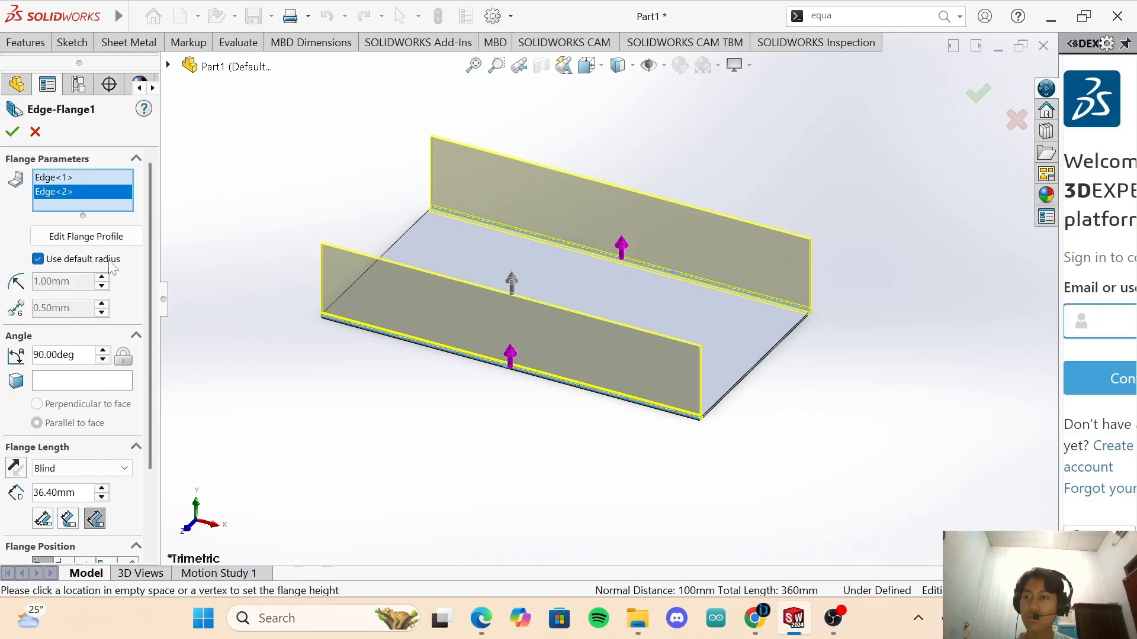
Link the edge flanges' blind length to the global variable c and check dimension C in the exam PDF.
scroll(127, 279, down, 3)
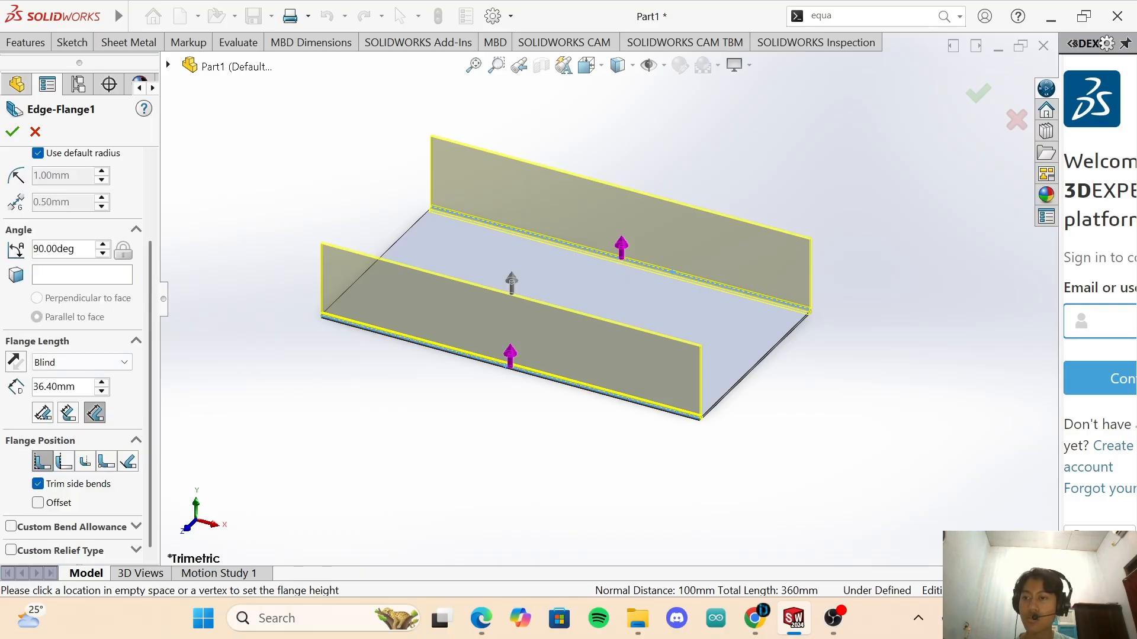
double_click(83, 388)
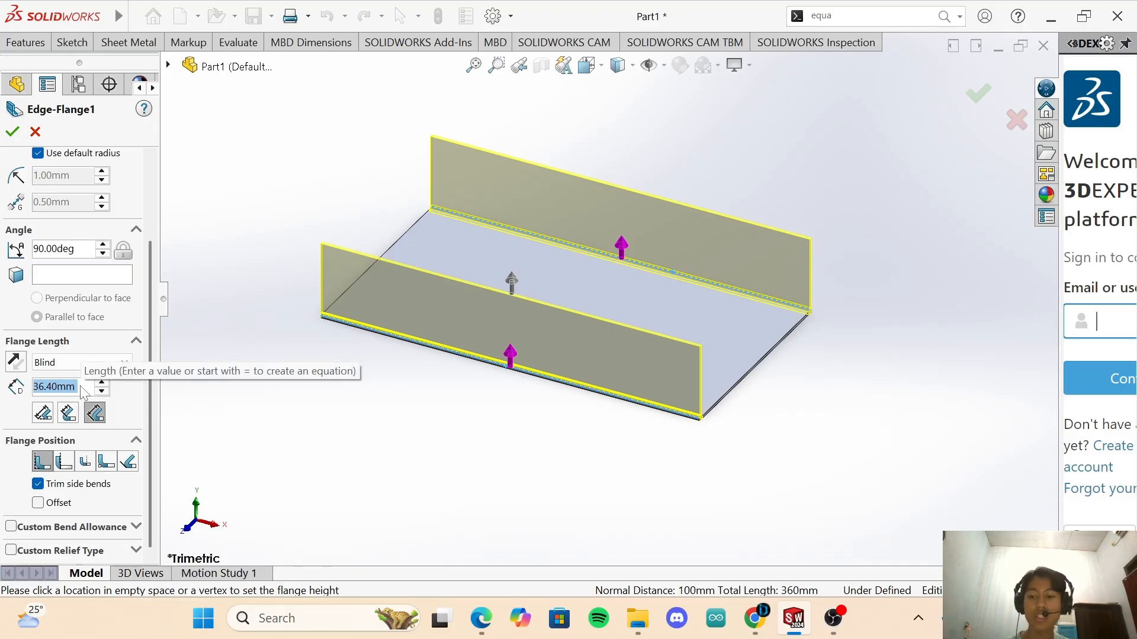
text(c)
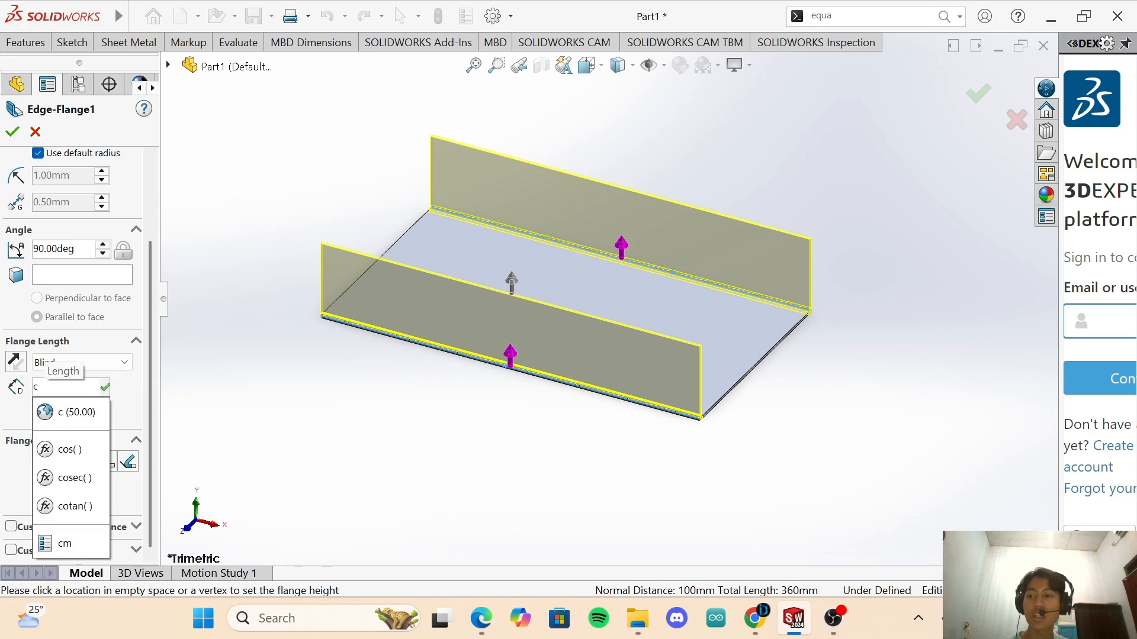
click(76, 412)
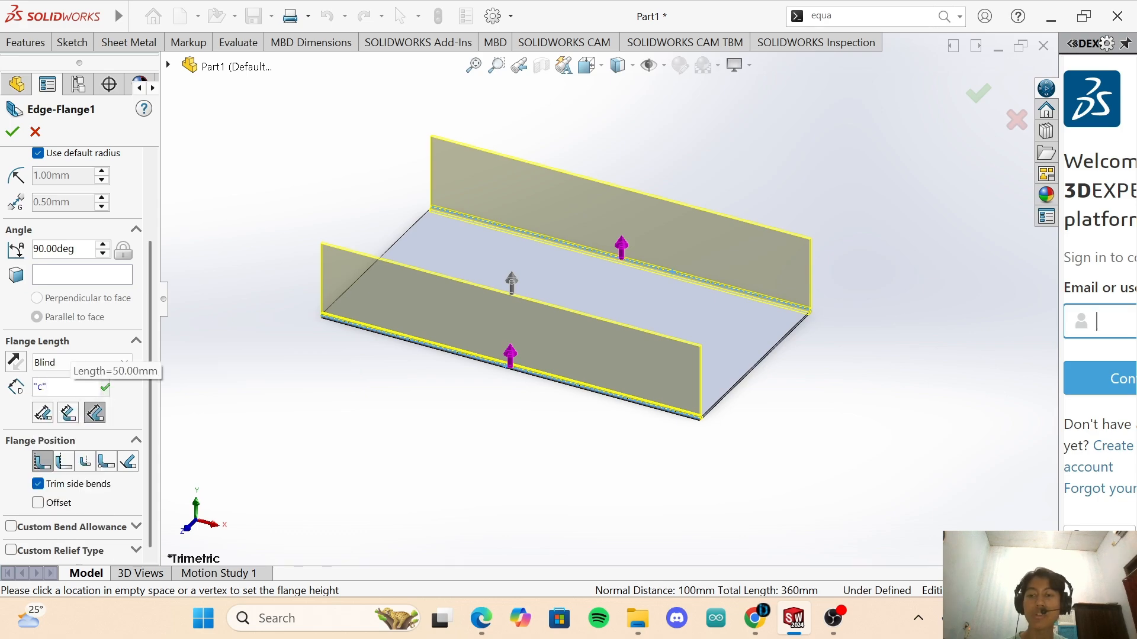
key(BackSpace)
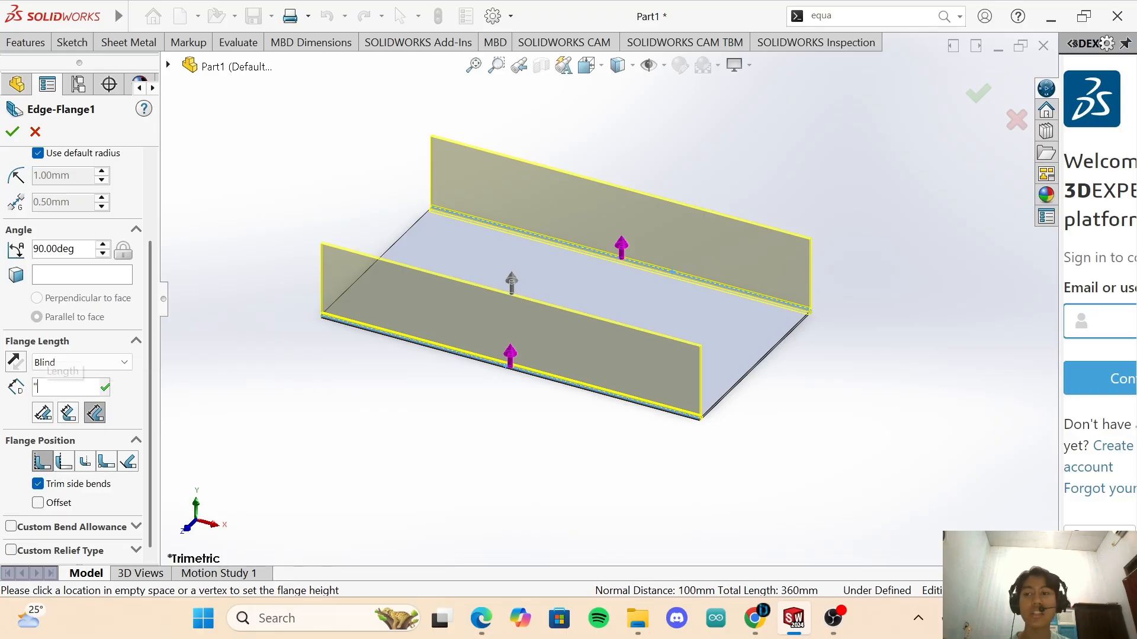
text(=)
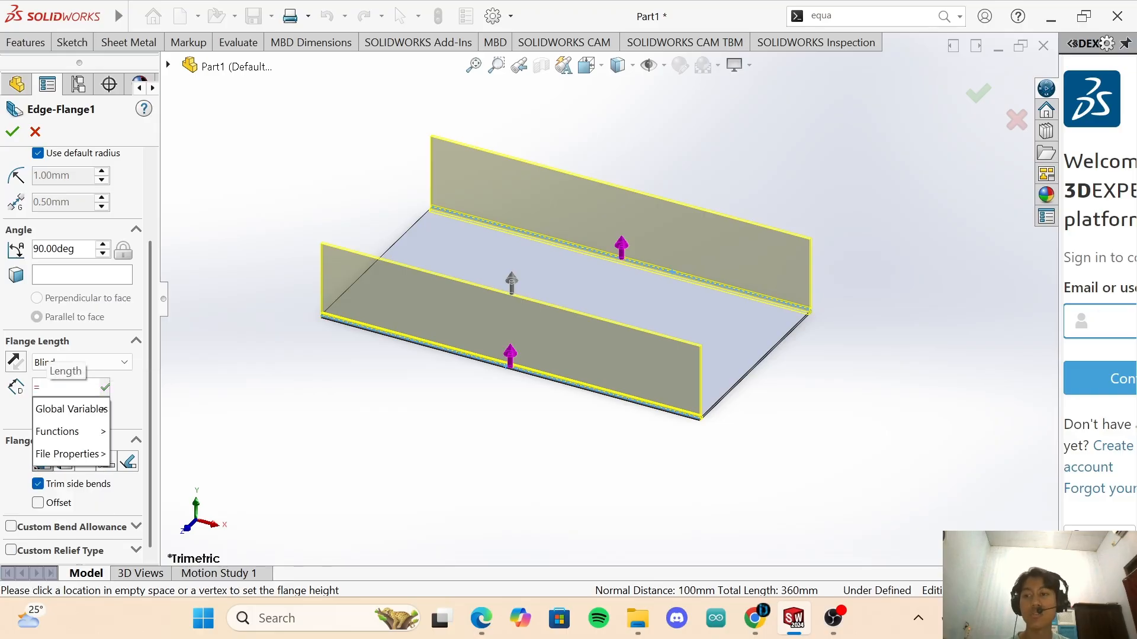
mouse_move(118, 409)
click(150, 468)
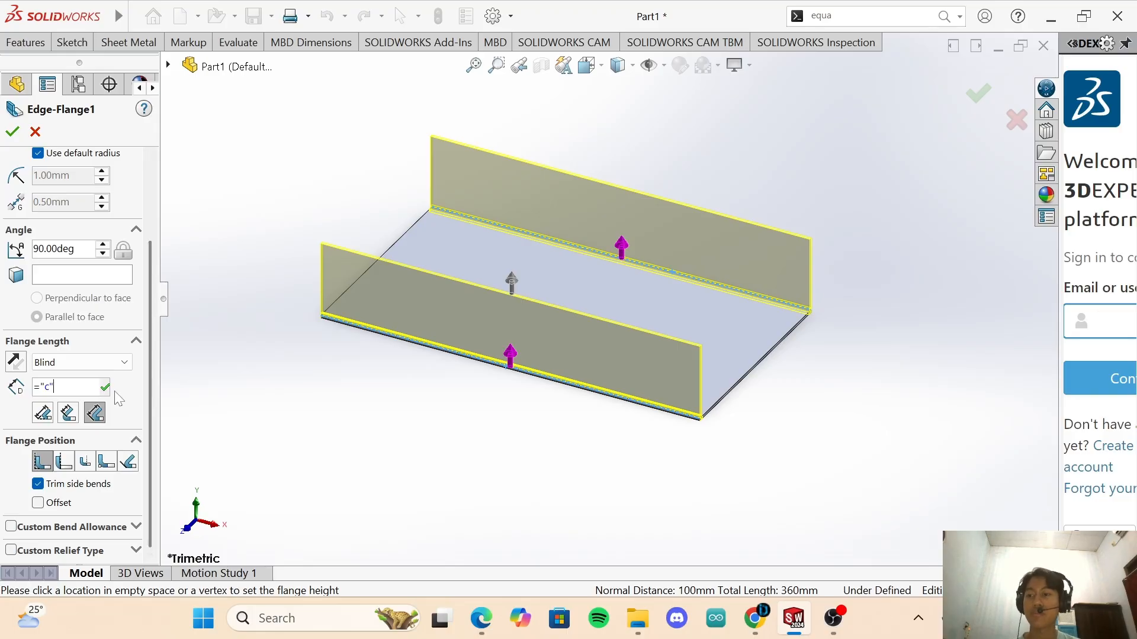
click(481, 618)
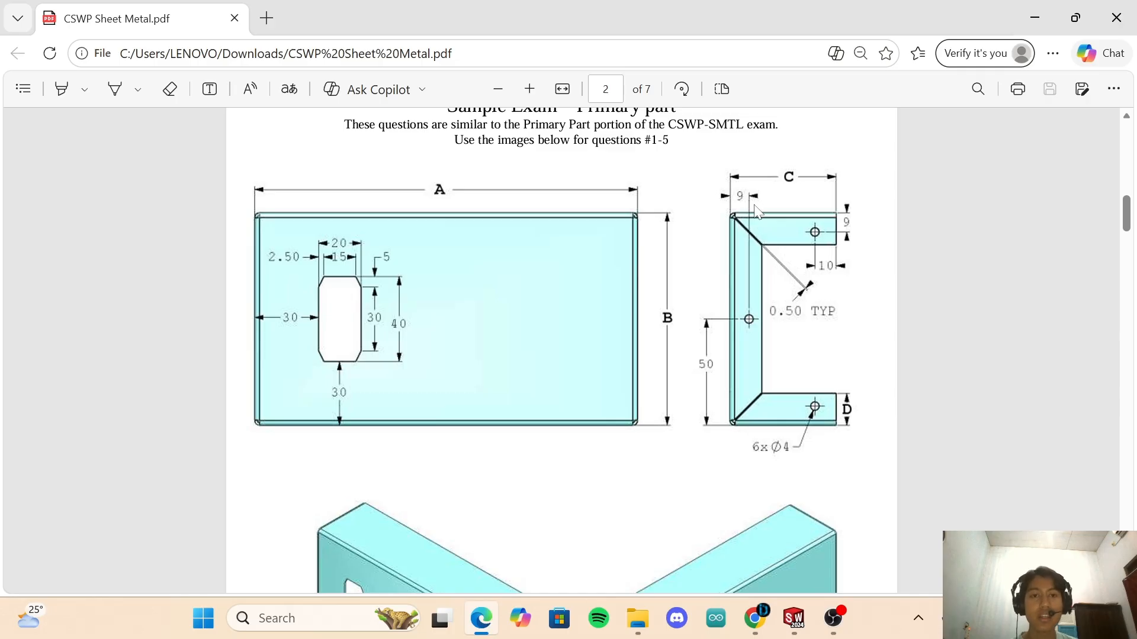
click(793, 618)
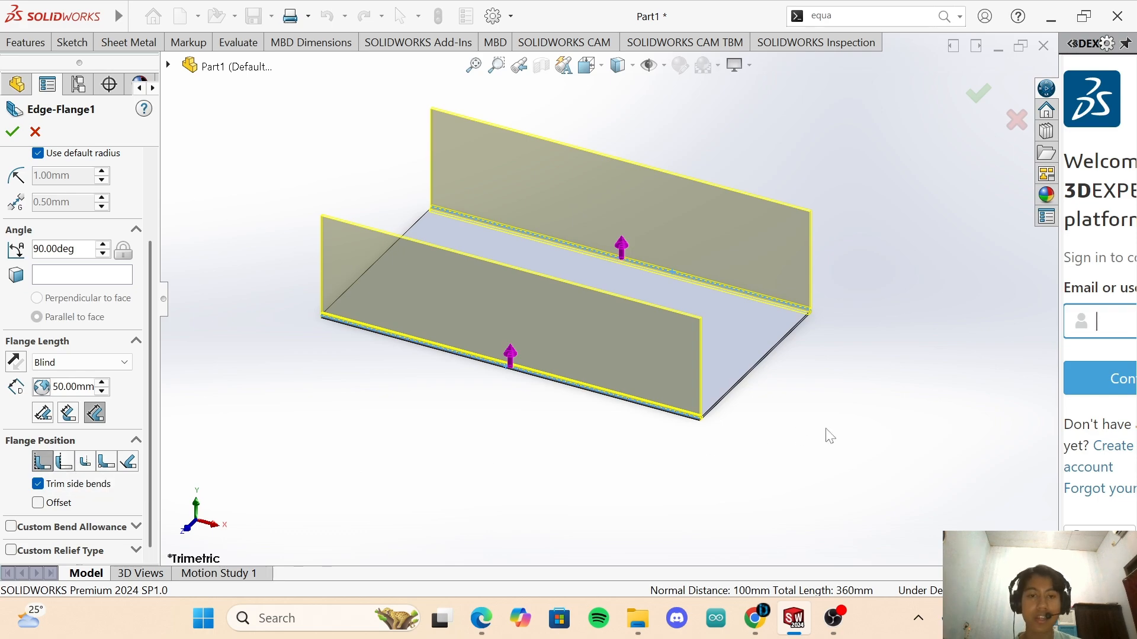
Try the Material Outside flange position and compare it with Material Inside at the base flange's corner.
click(64, 461)
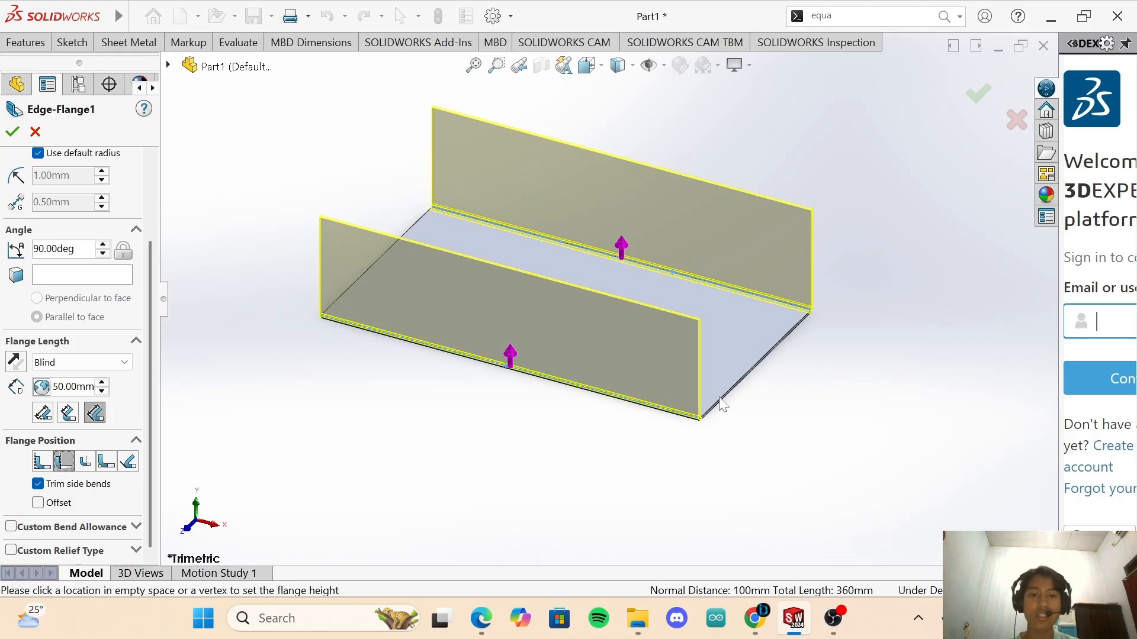
scroll(796, 388, down, 4)
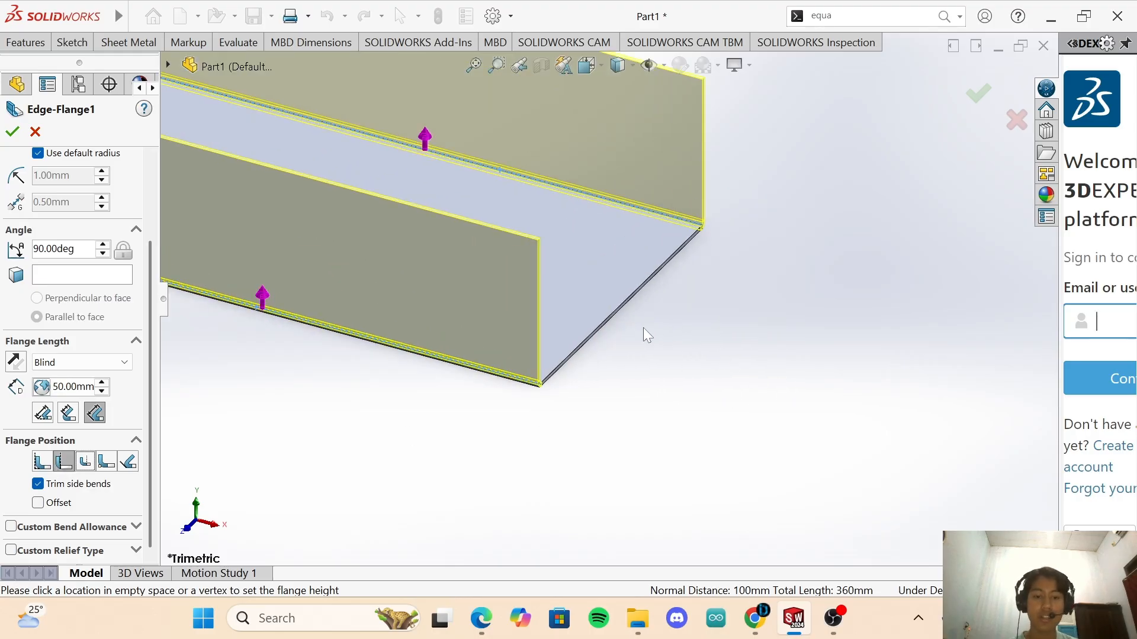
middle_drag(669, 340, 595, 355)
scroll(426, 371, up, 2)
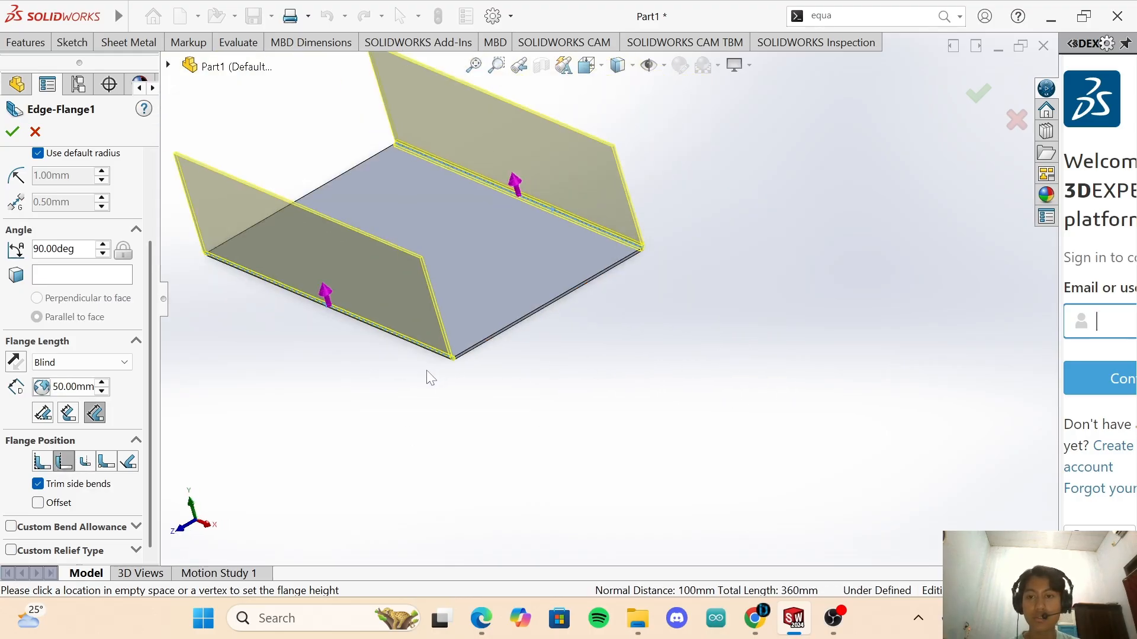
scroll(426, 370, down, 4)
scroll(588, 301, down, 2)
middle_drag(588, 301, 580, 301)
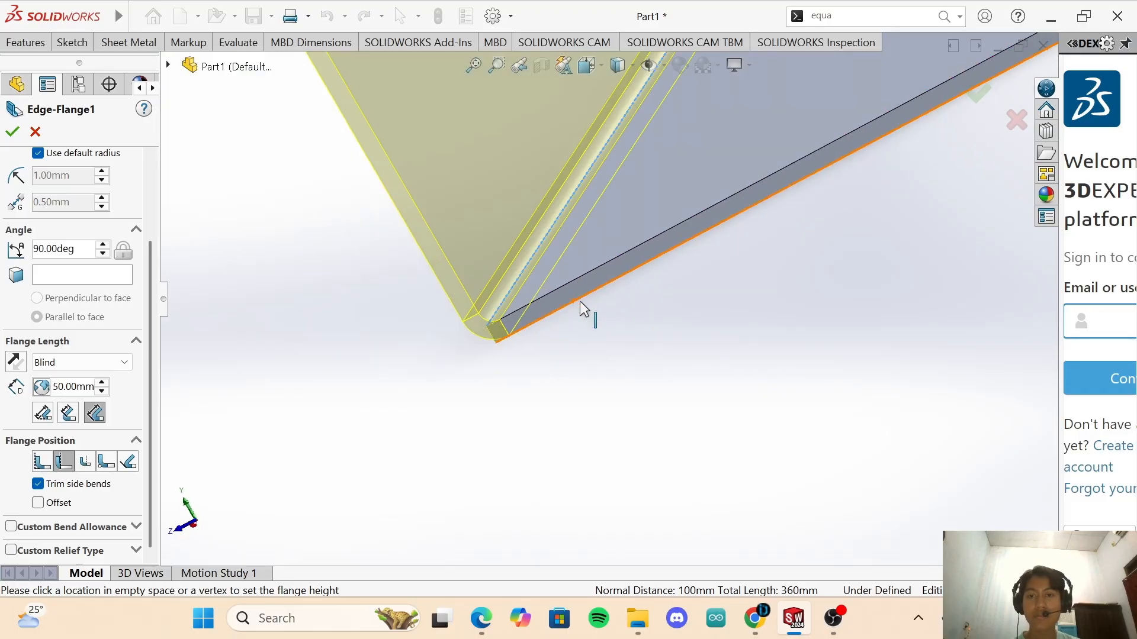
click(42, 462)
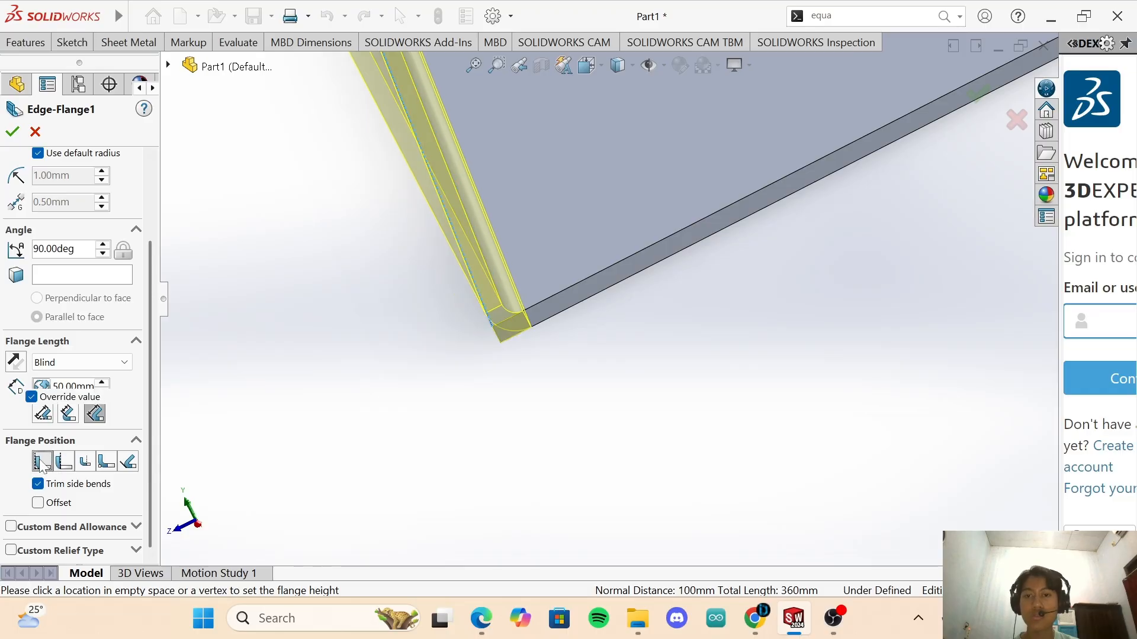
click(63, 462)
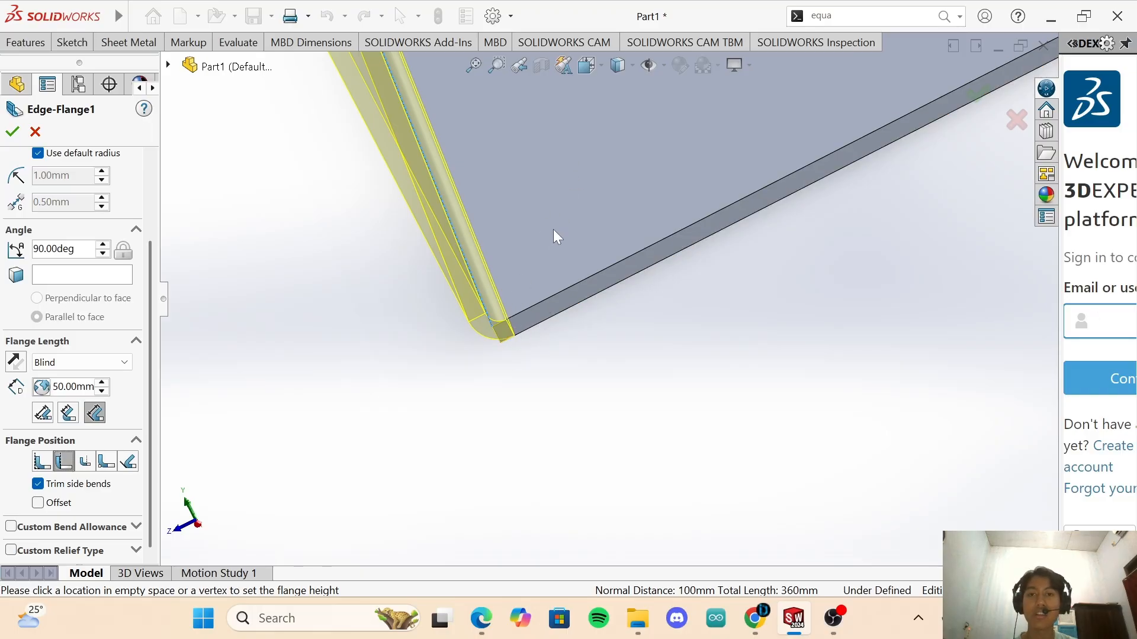
scroll(534, 155, up, 4)
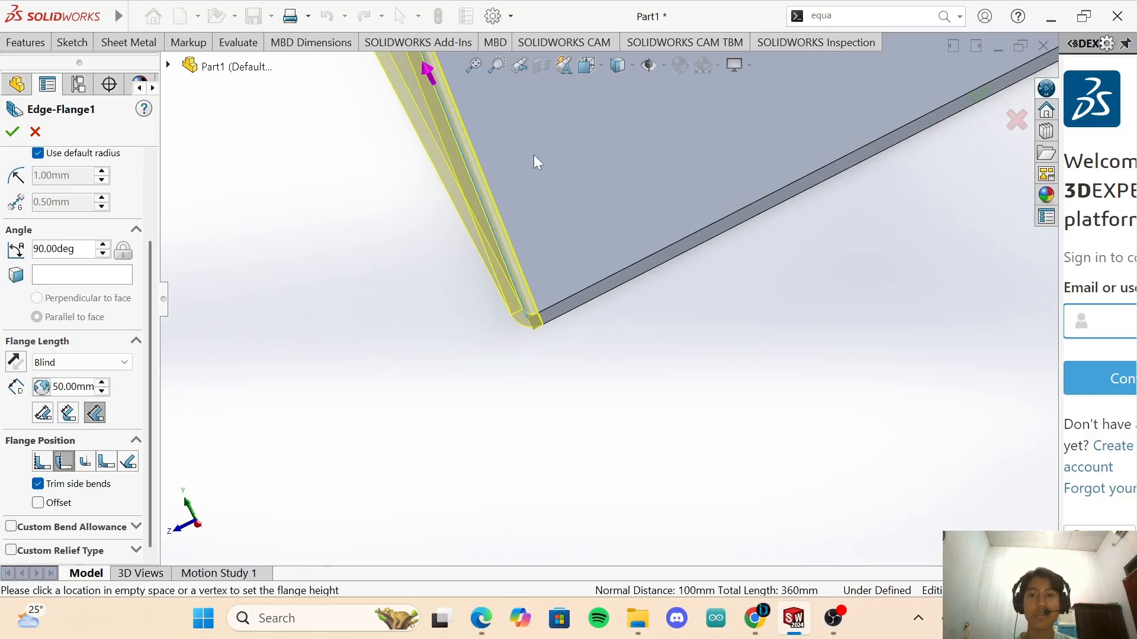
middle_drag(505, 116, 502, 112)
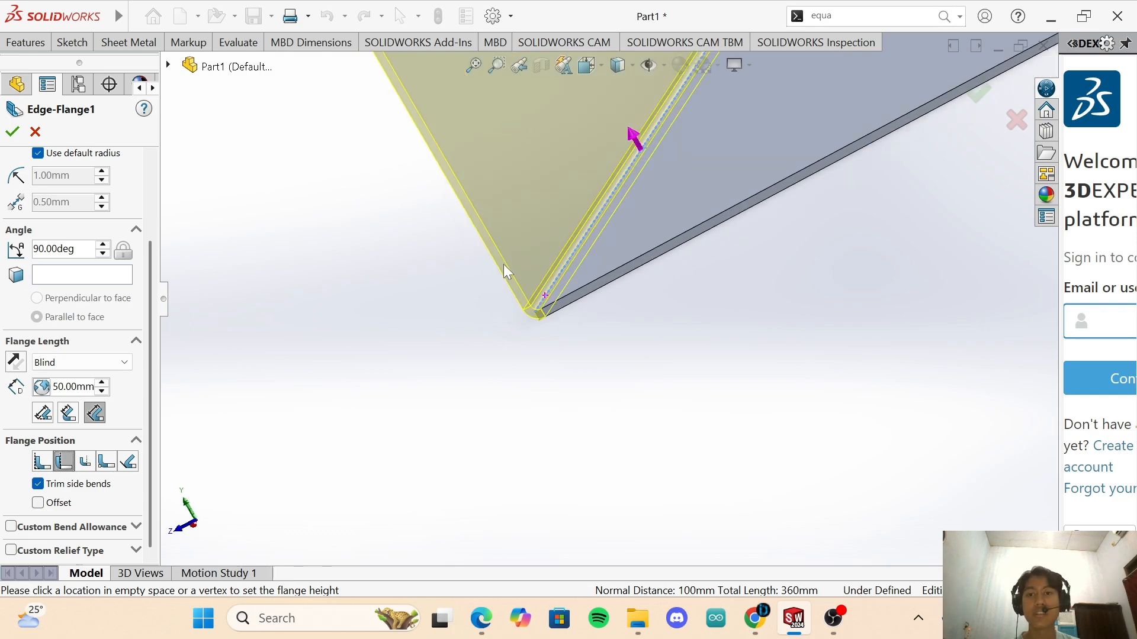
middle_drag(503, 264, 560, 315)
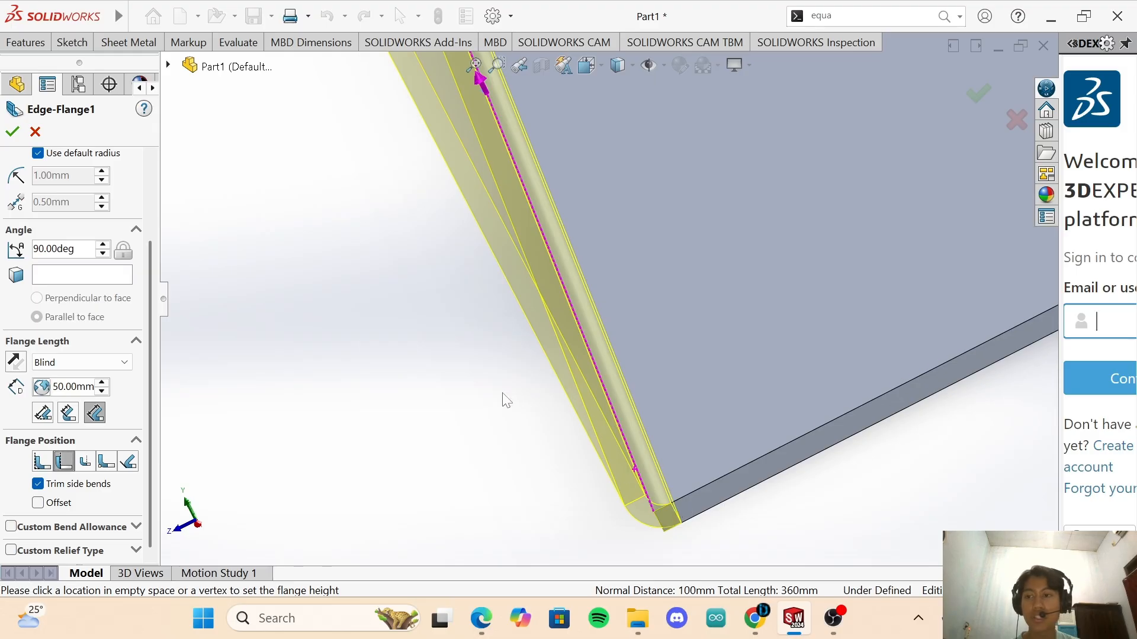
Set the flange position to Material Inside and check it against the side view in the exam PDF.
click(39, 467)
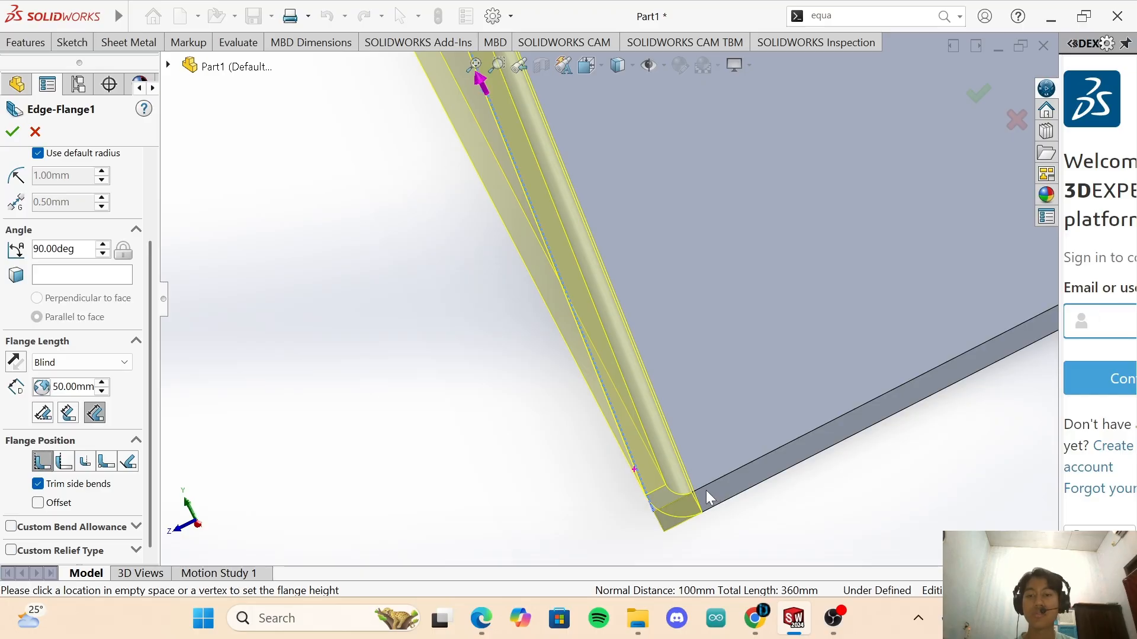
click(480, 604)
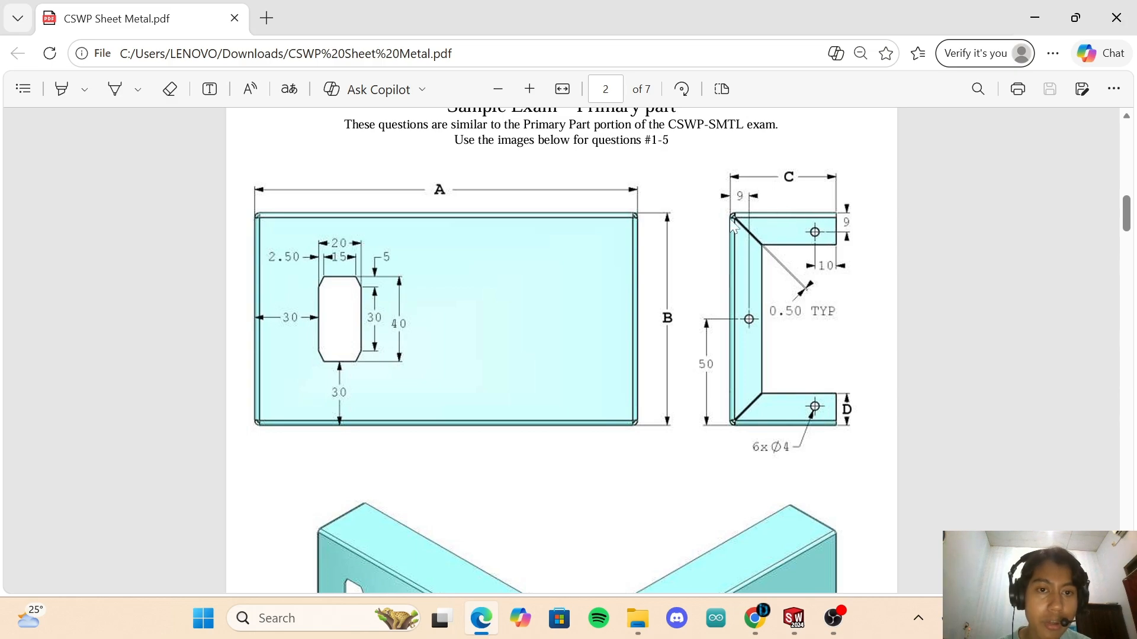
click(791, 617)
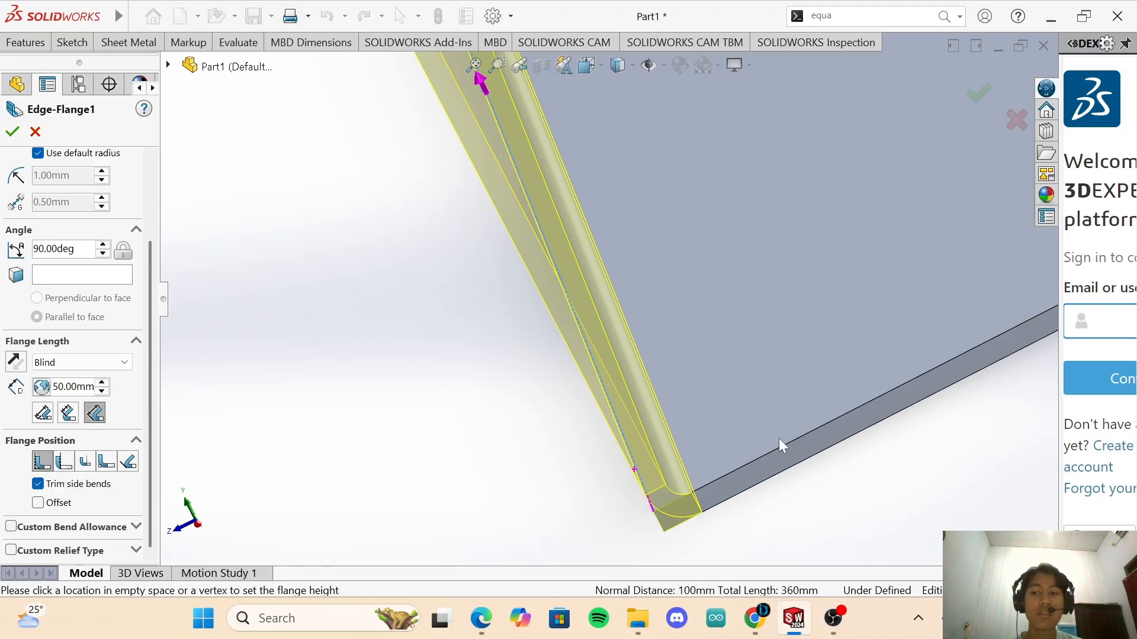
scroll(858, 295, up, 4)
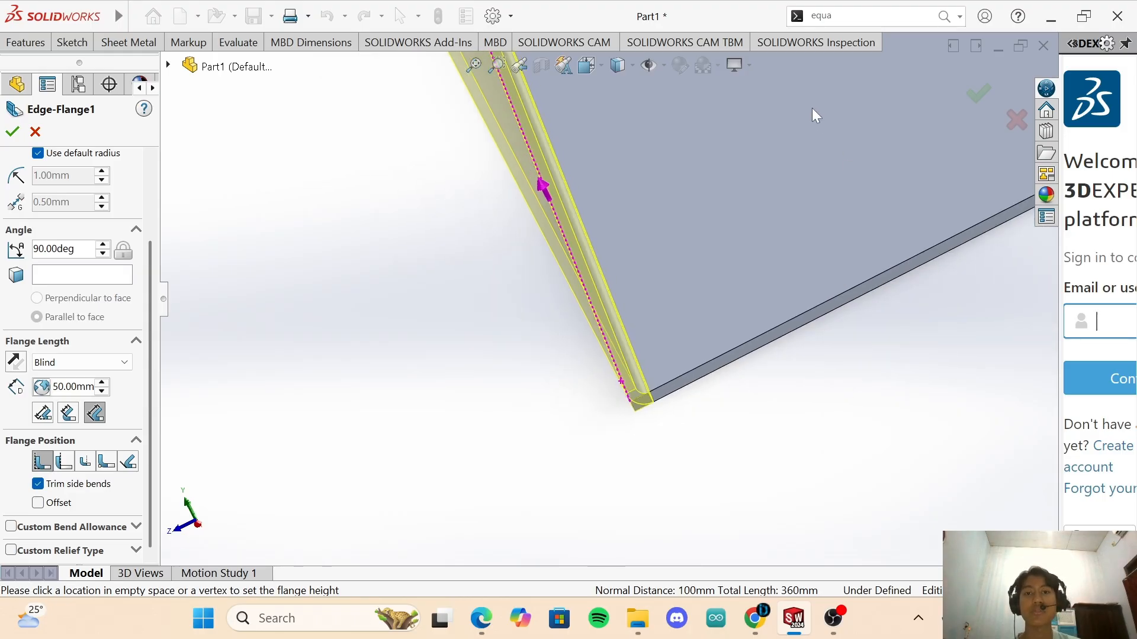
scroll(793, 123, down, 2)
scroll(725, 148, up, 1)
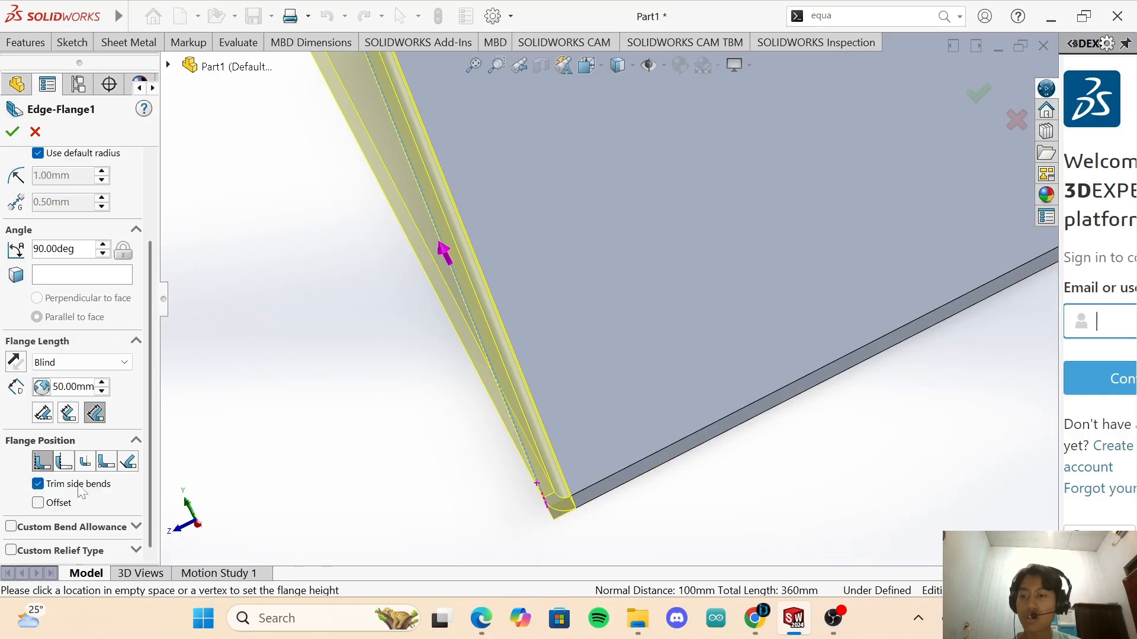
Check Question 1's bend radius and trim side bends requirements in the PDF, and create the edge flanges with Trim side bends on.
click(480, 616)
scroll(502, 401, down, 12)
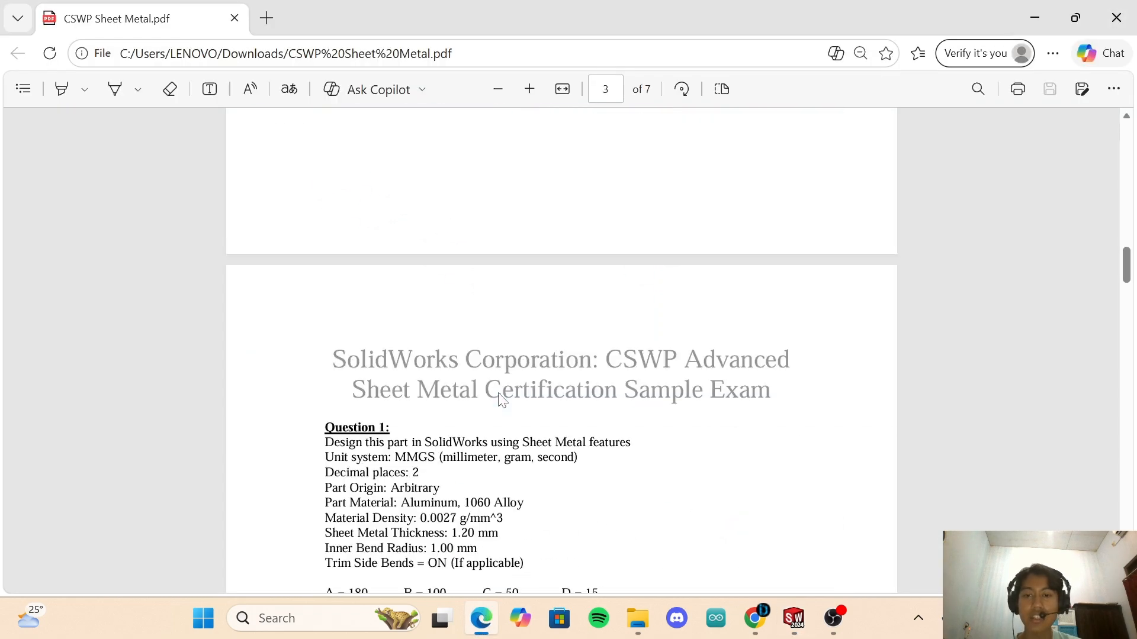
scroll(502, 401, up, 3)
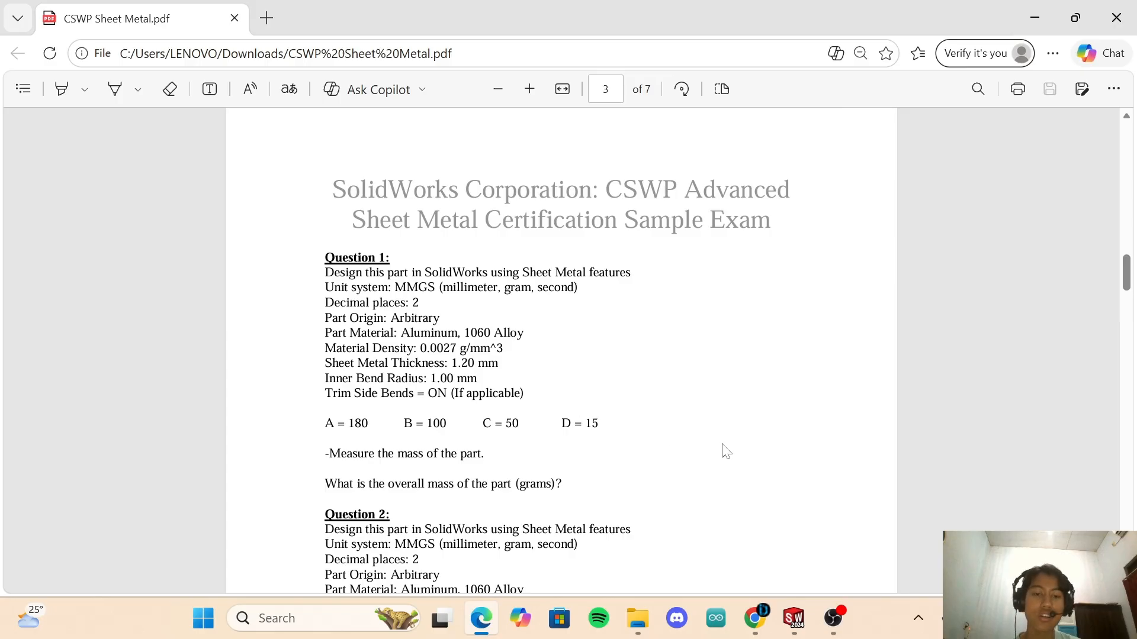
click(793, 618)
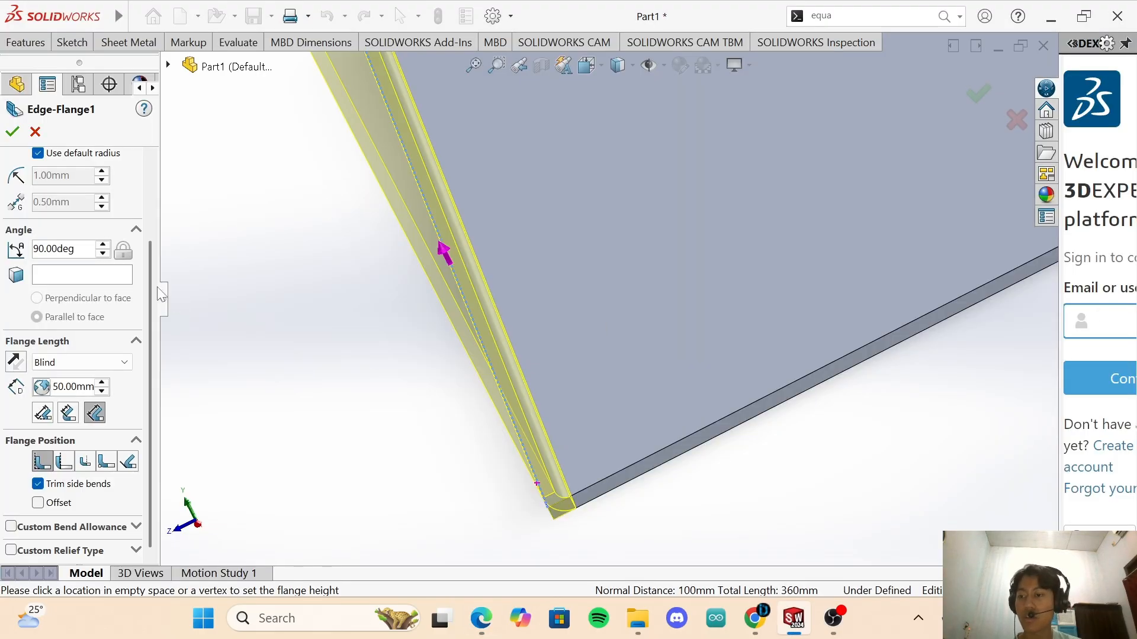
click(13, 131)
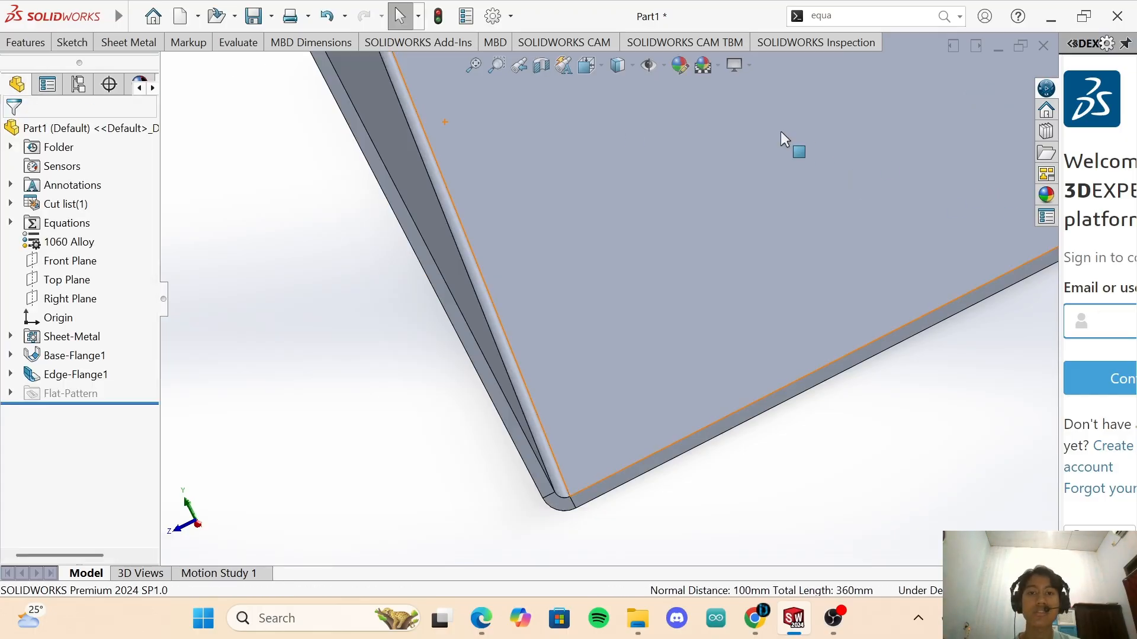
Check the end flange layout, dimension D and the 0.50 TYP corner gap in the exam PDF, and return to SOLIDWORKS.
scroll(706, 105, up, 3)
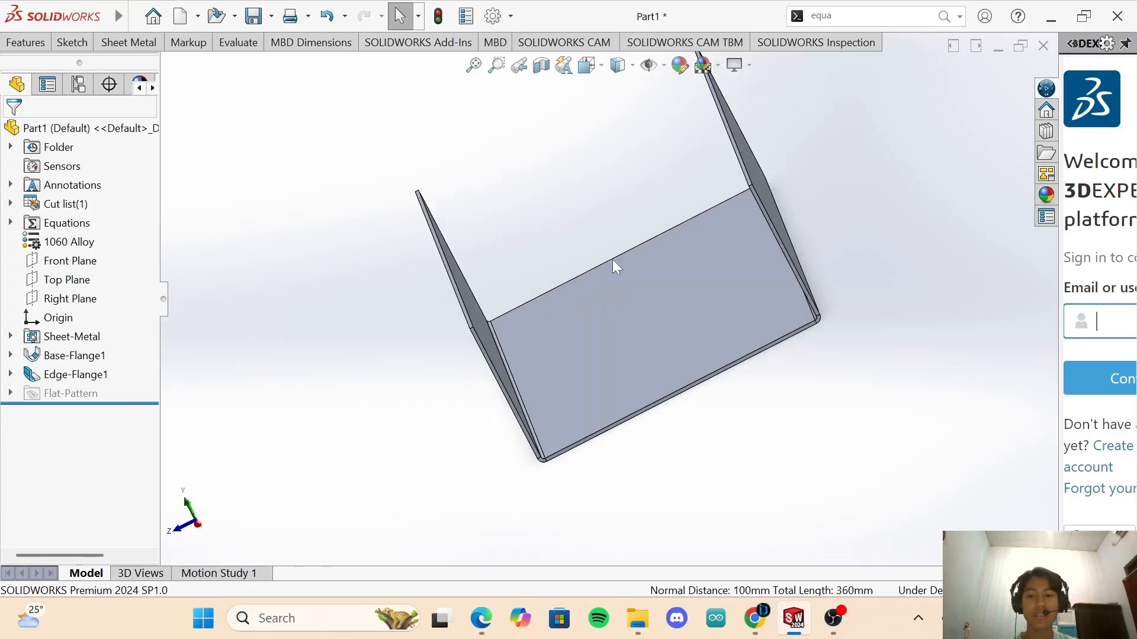
click(481, 618)
scroll(602, 309, up, 10)
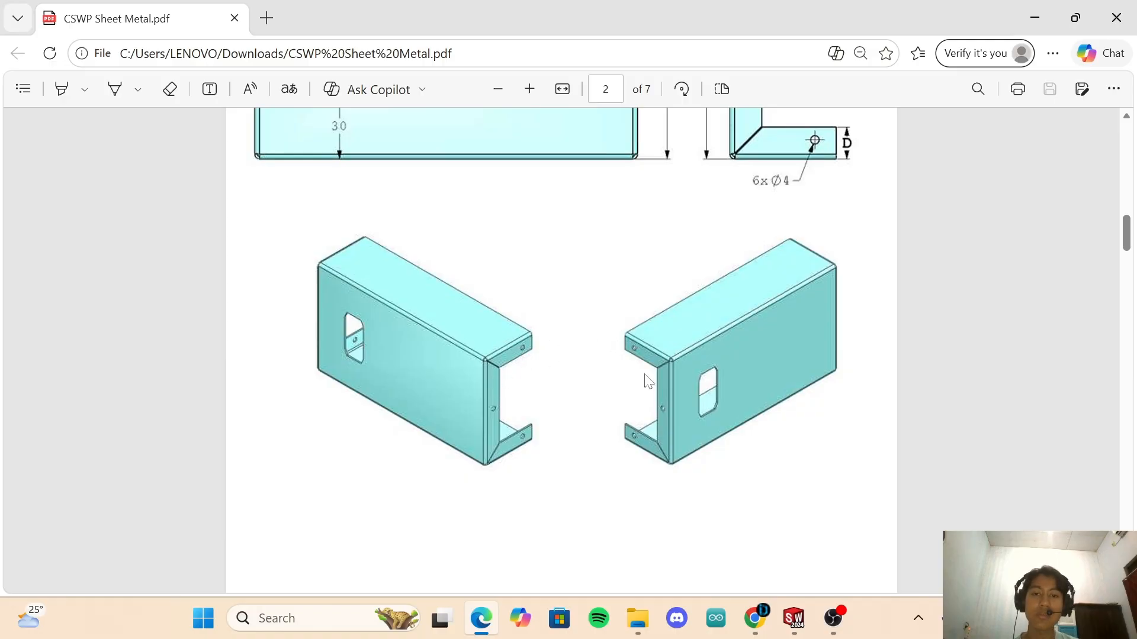
scroll(651, 376, down, 3)
scroll(642, 373, up, 5)
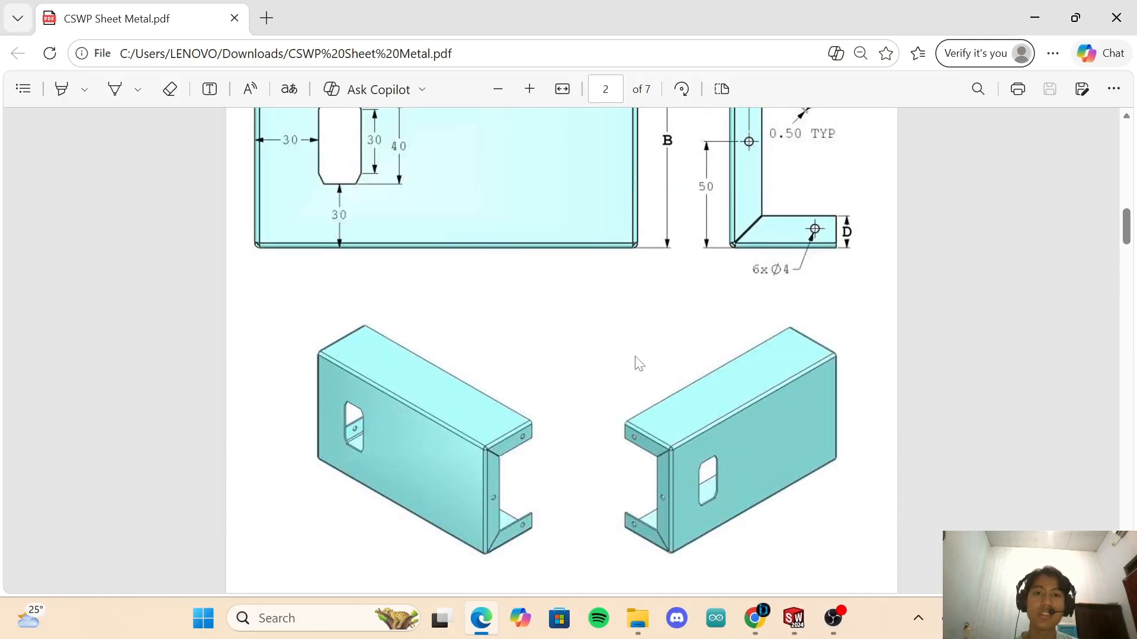
scroll(636, 363, up, 1)
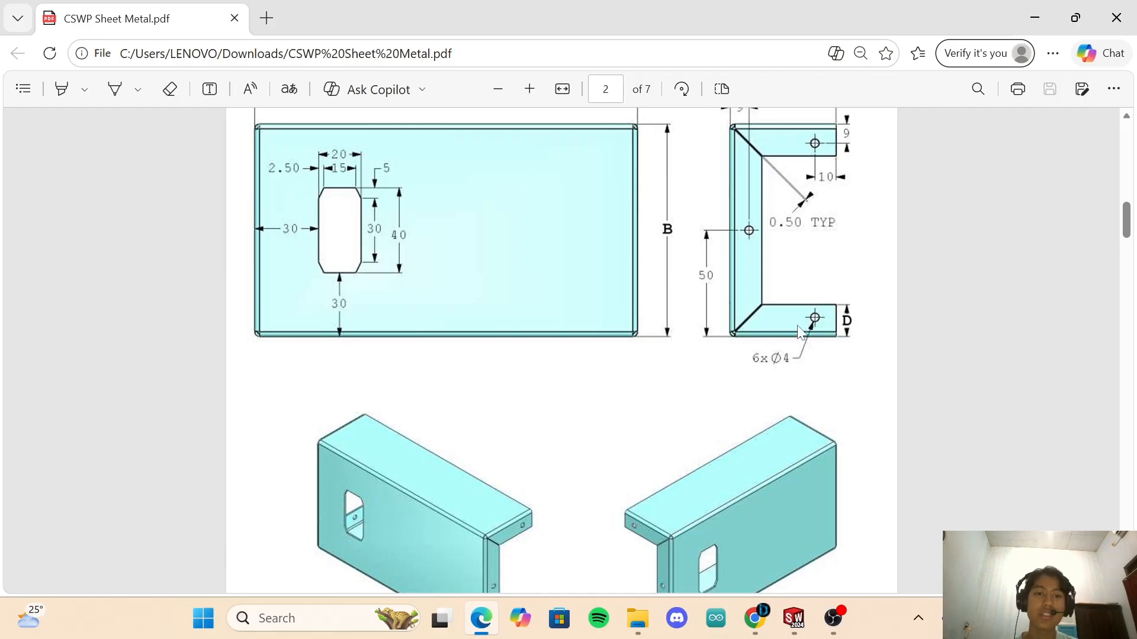
click(794, 618)
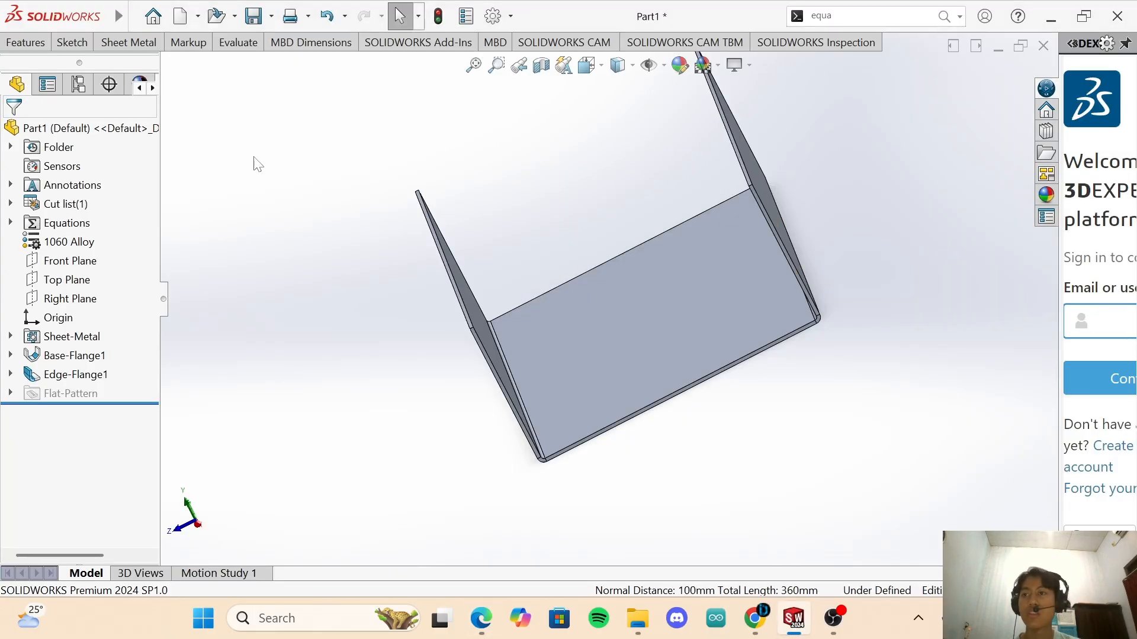
Start an edge flange on the three edges around one open end of the U-shaped part, with all flanges pointing inward.
click(114, 50)
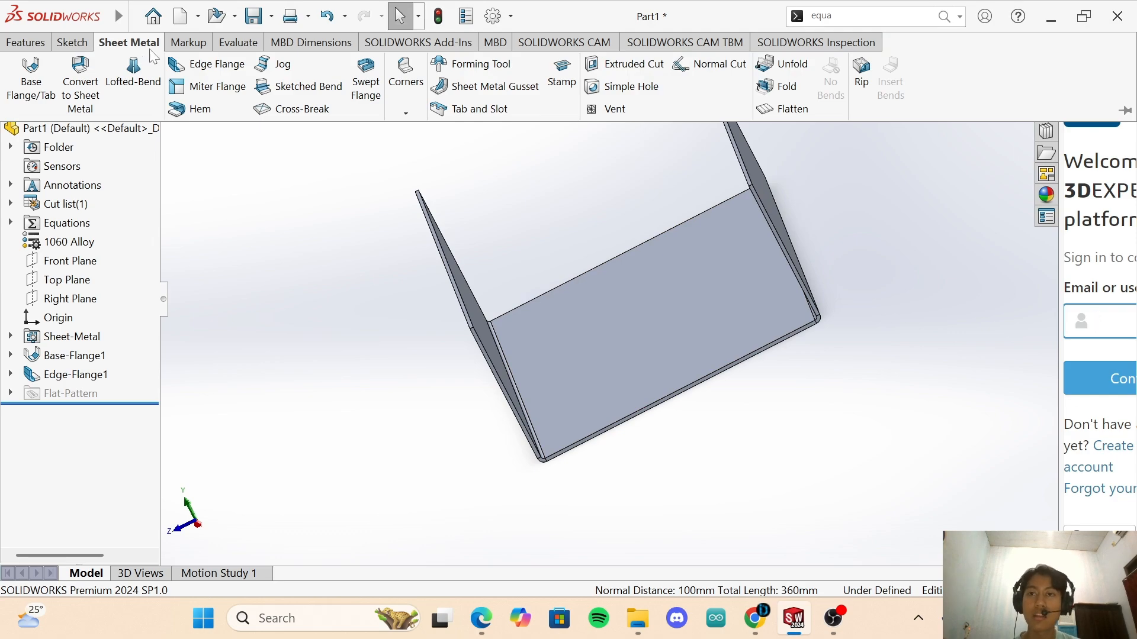
click(209, 65)
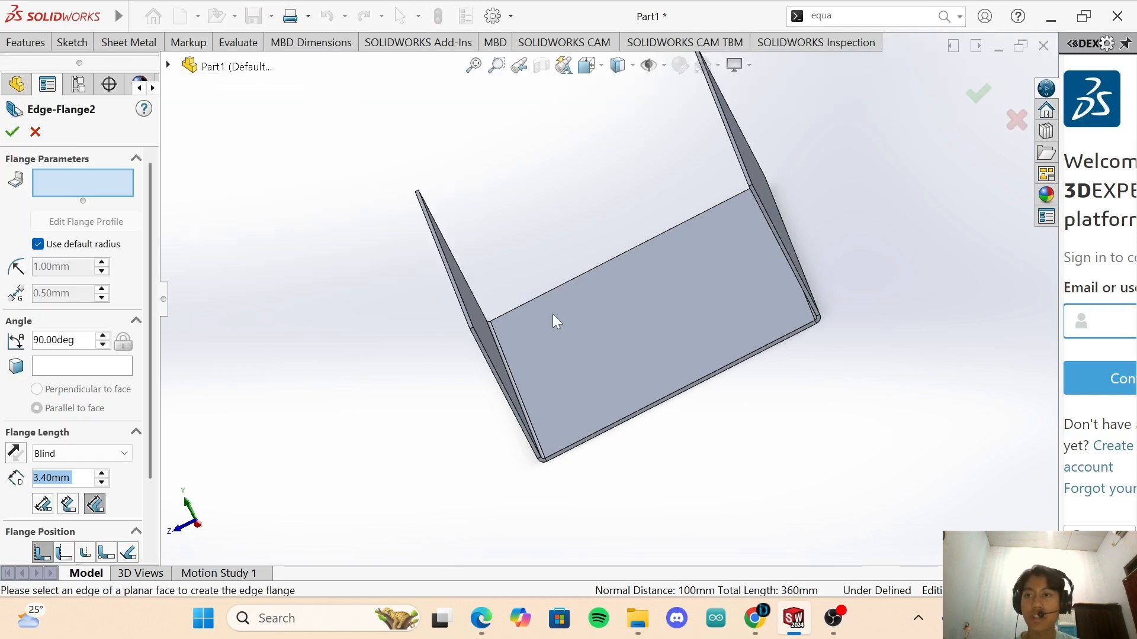
click(654, 411)
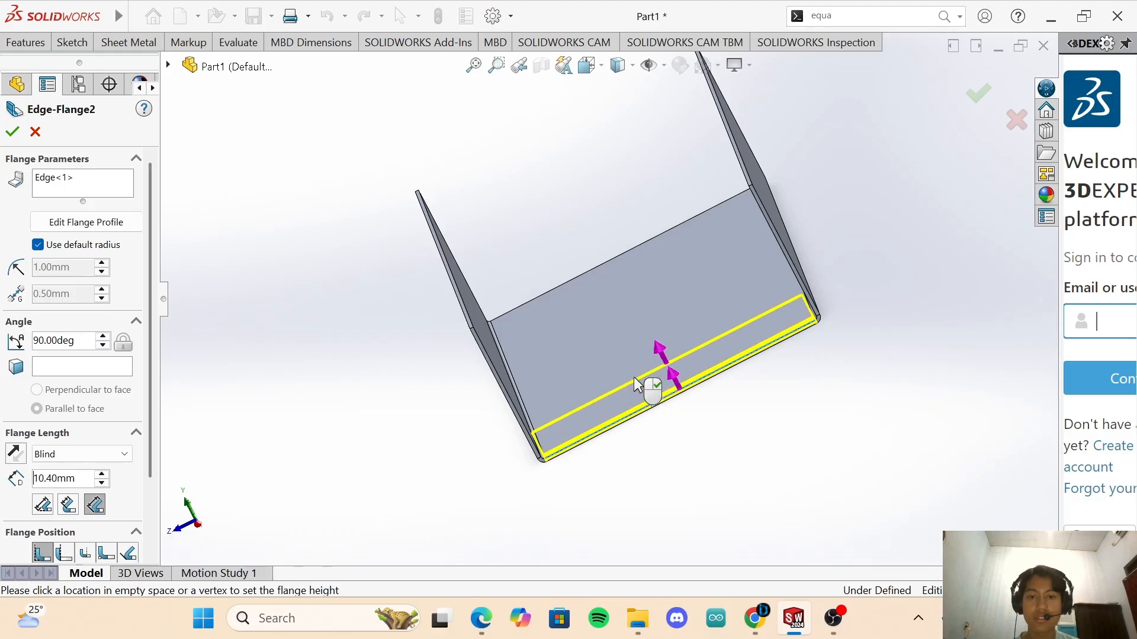
click(511, 406)
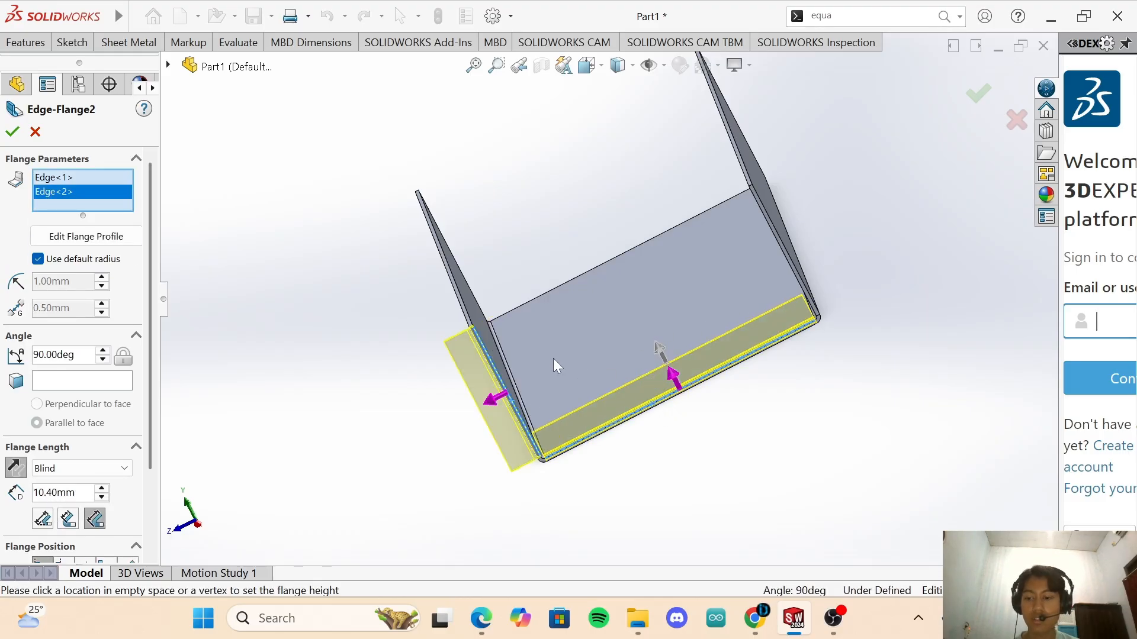
click(496, 399)
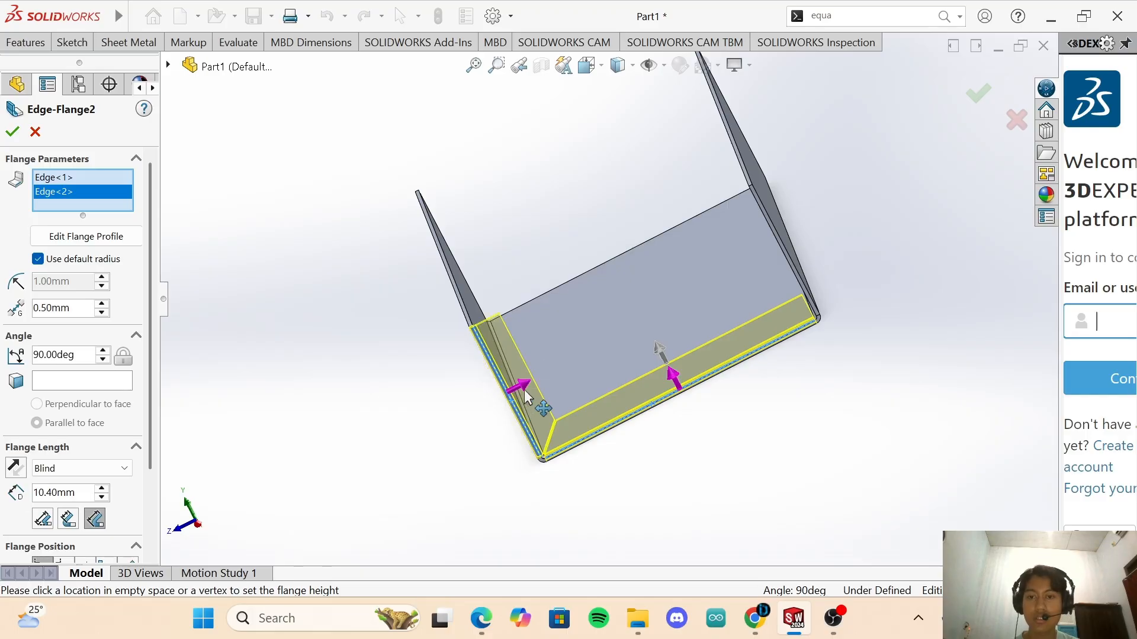
click(787, 255)
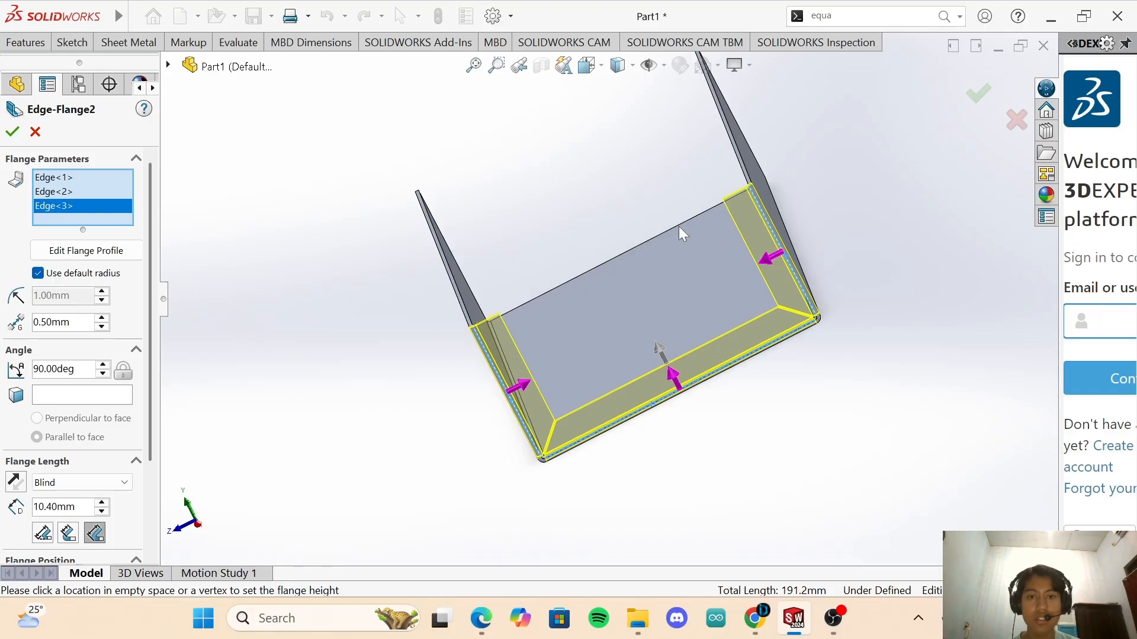
Add the base and both side wall edges at the opposite open end to the edge flange, with the side flanges pointing inward.
click(652, 234)
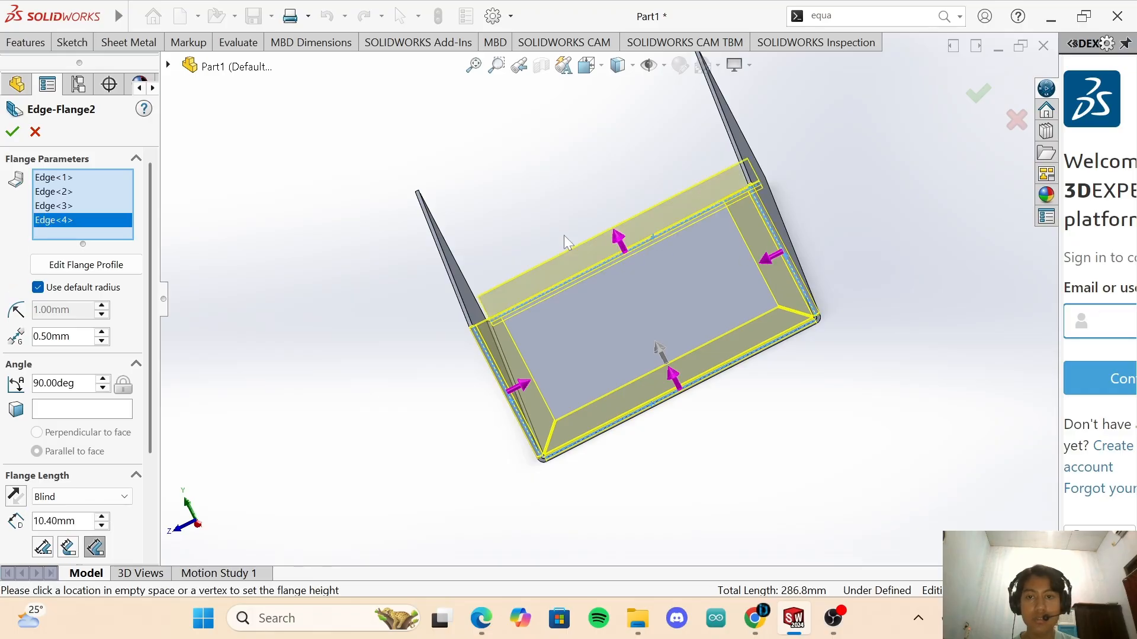
click(455, 259)
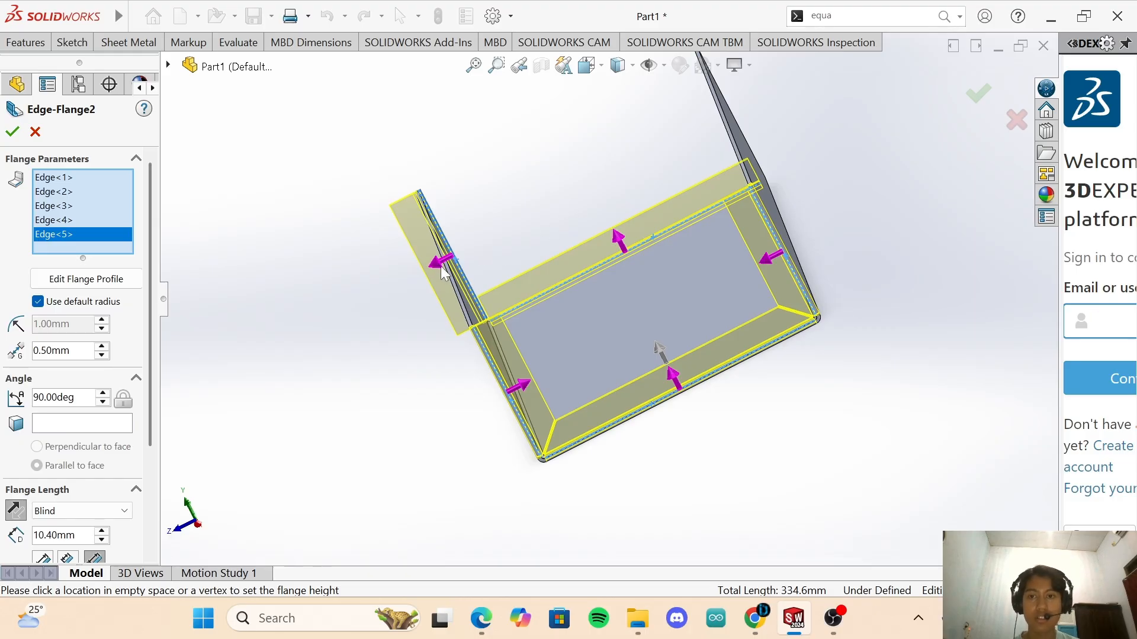
key(Left)
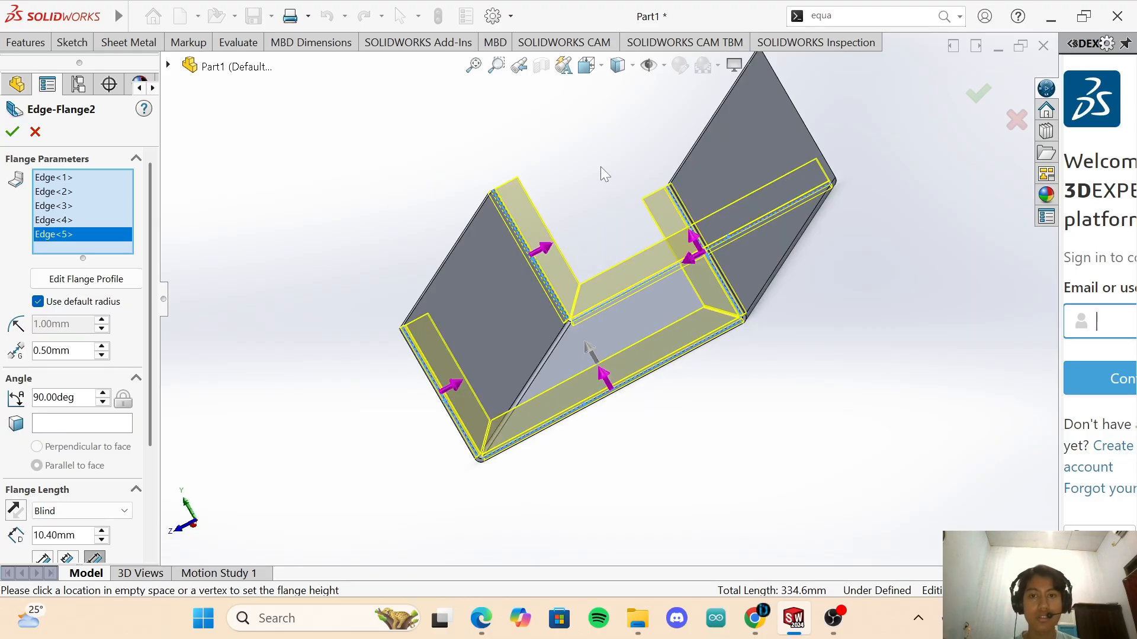
key(Right)
key(Right)
click(671, 158)
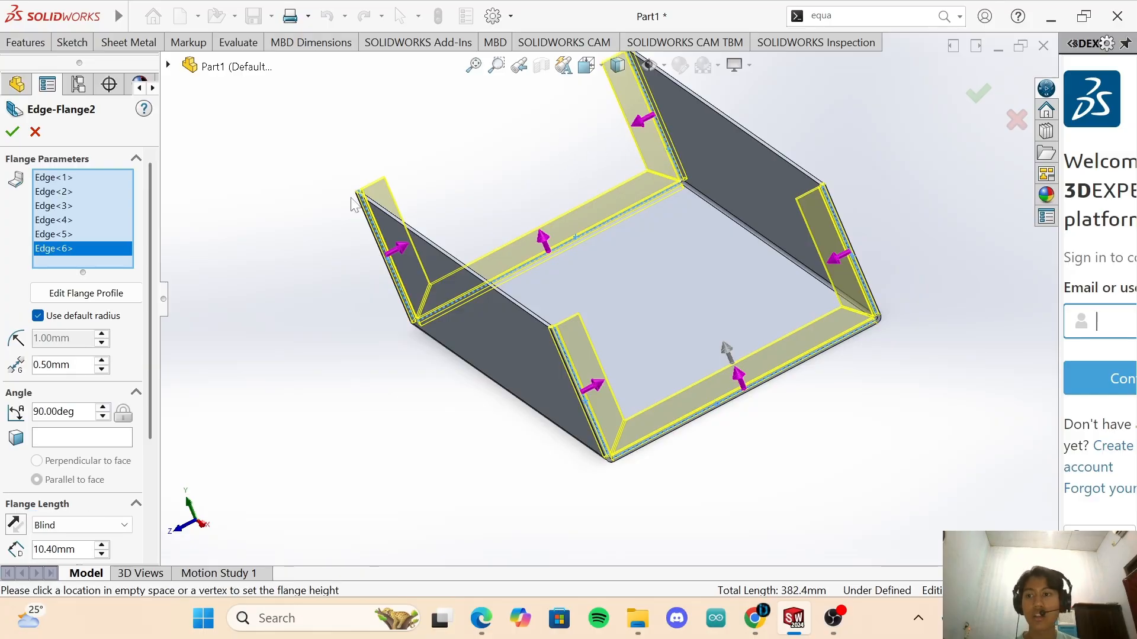
Link the end flanges' blind length to the global variable d and create the six flanges.
scroll(127, 356, down, 5)
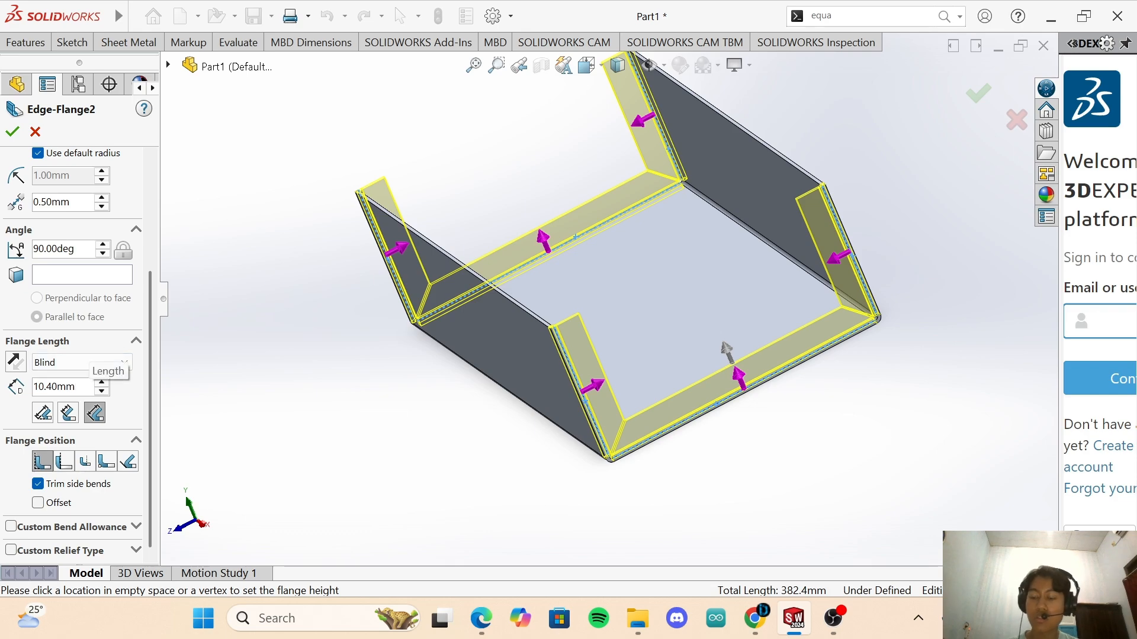
double_click(56, 387)
text(=)
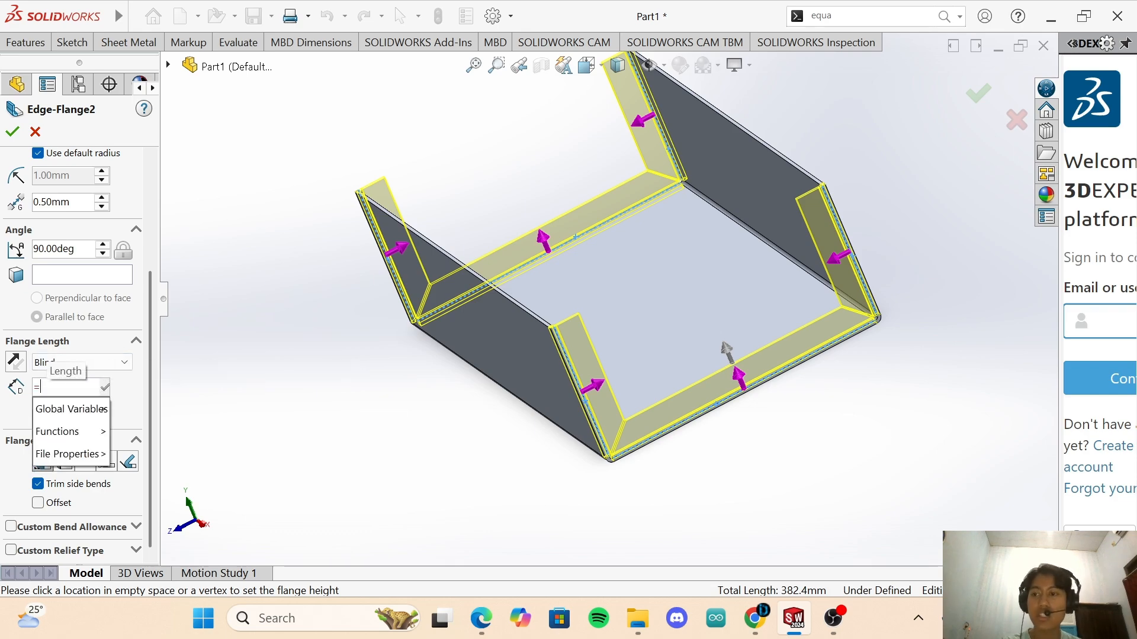
click(153, 499)
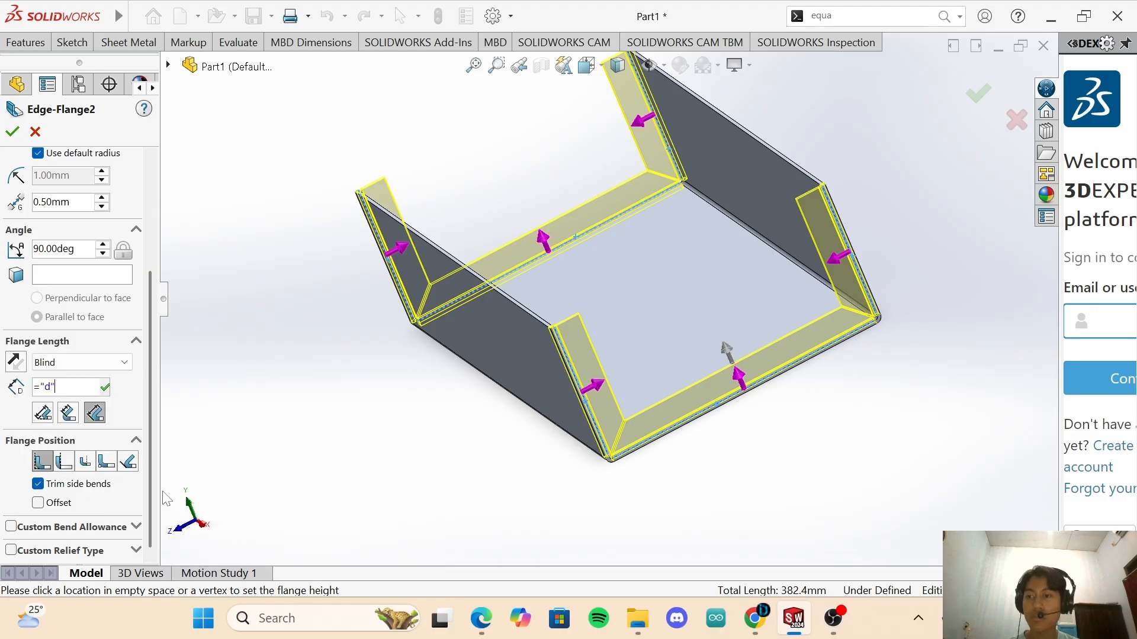
click(94, 414)
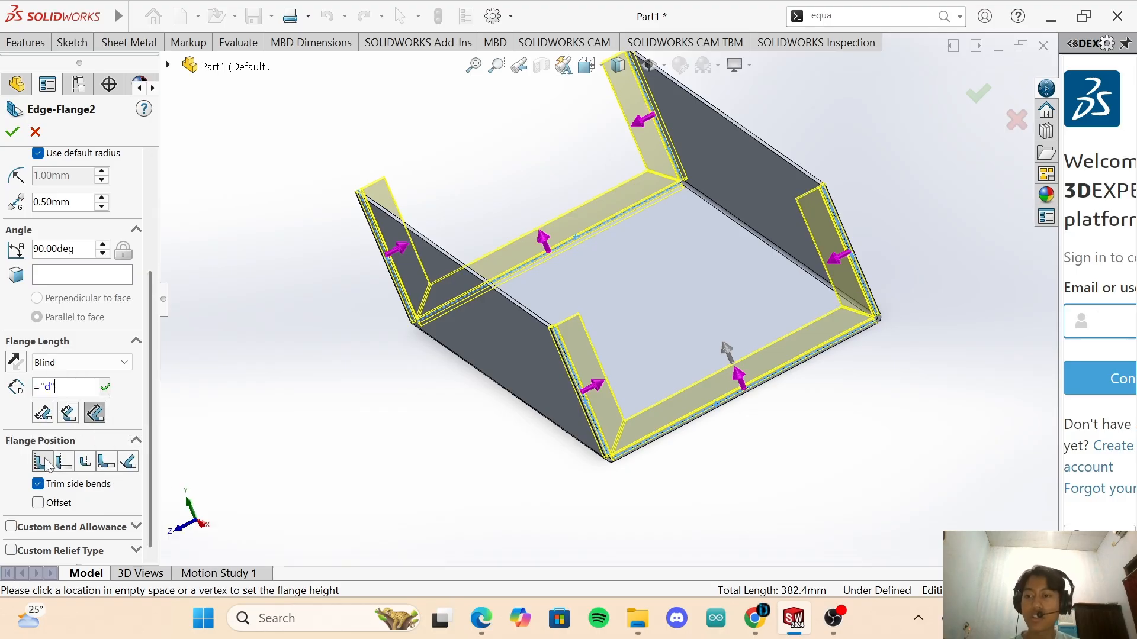
click(13, 132)
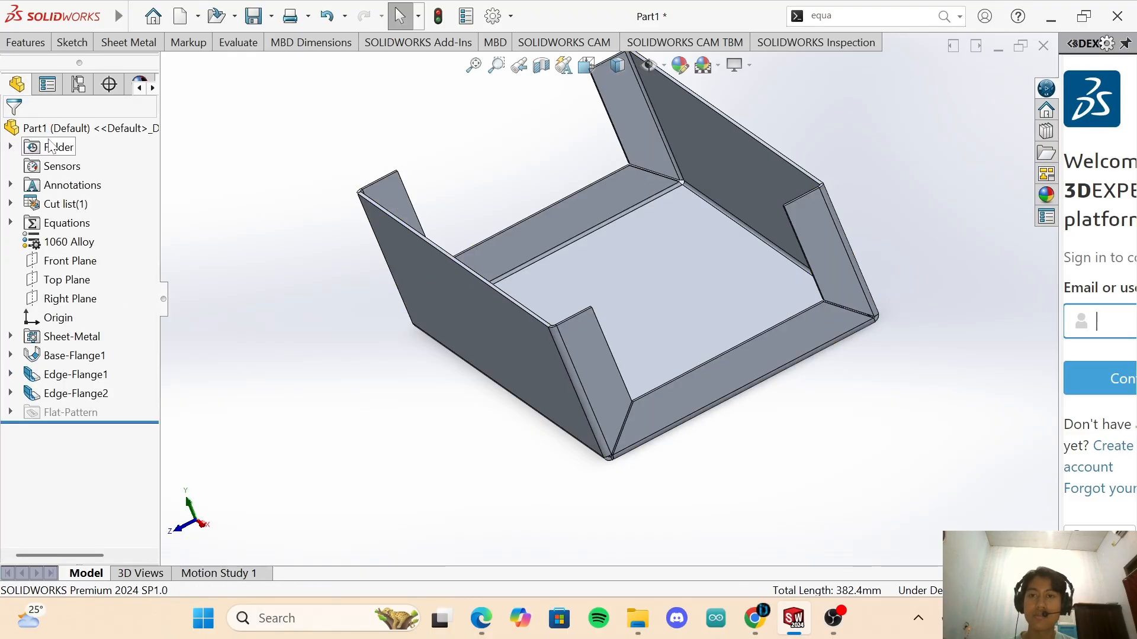
Examine the new mitred flanges around both open ends of the part.
scroll(830, 212, up, 2)
scroll(829, 213, down, 3)
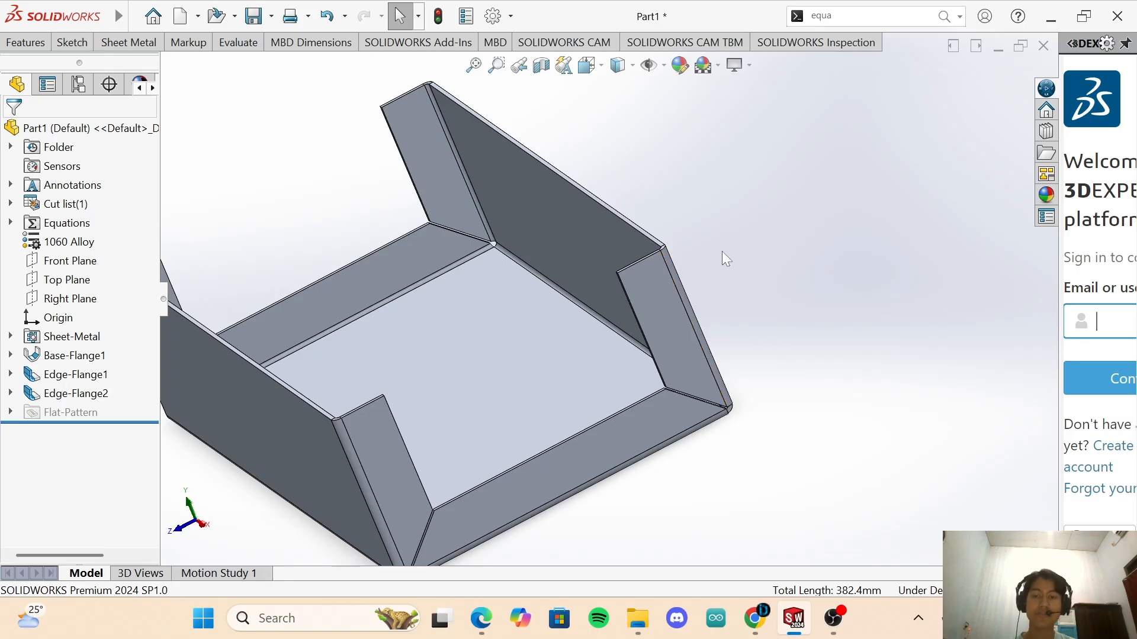
scroll(719, 254, up, 1)
key(Right)
key(Left)
key(Left)
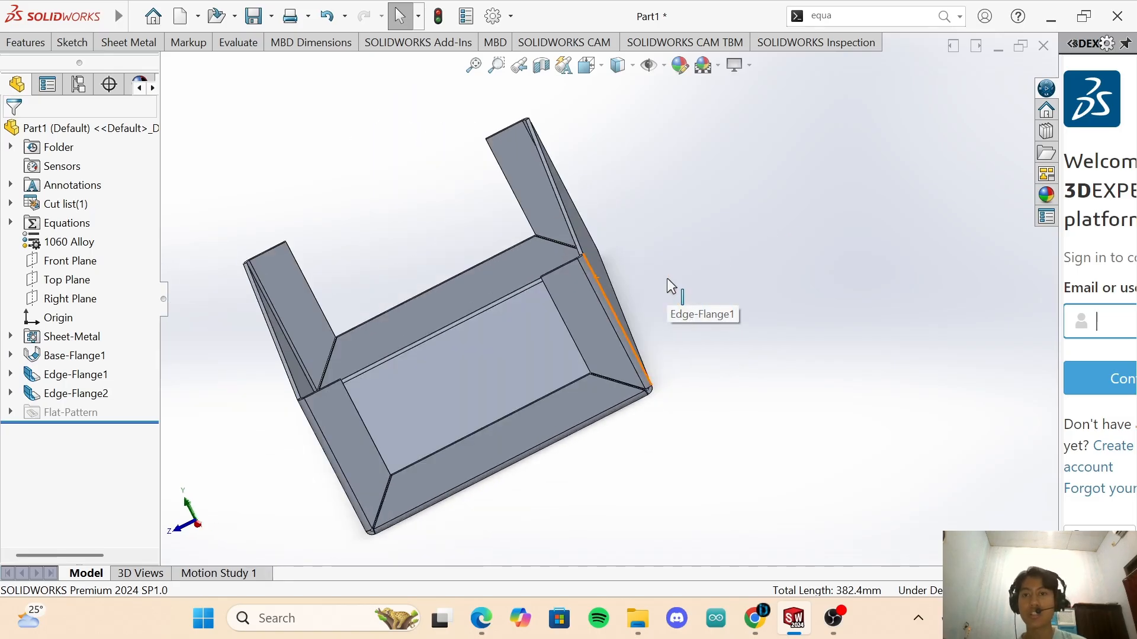
scroll(655, 365, down, 5)
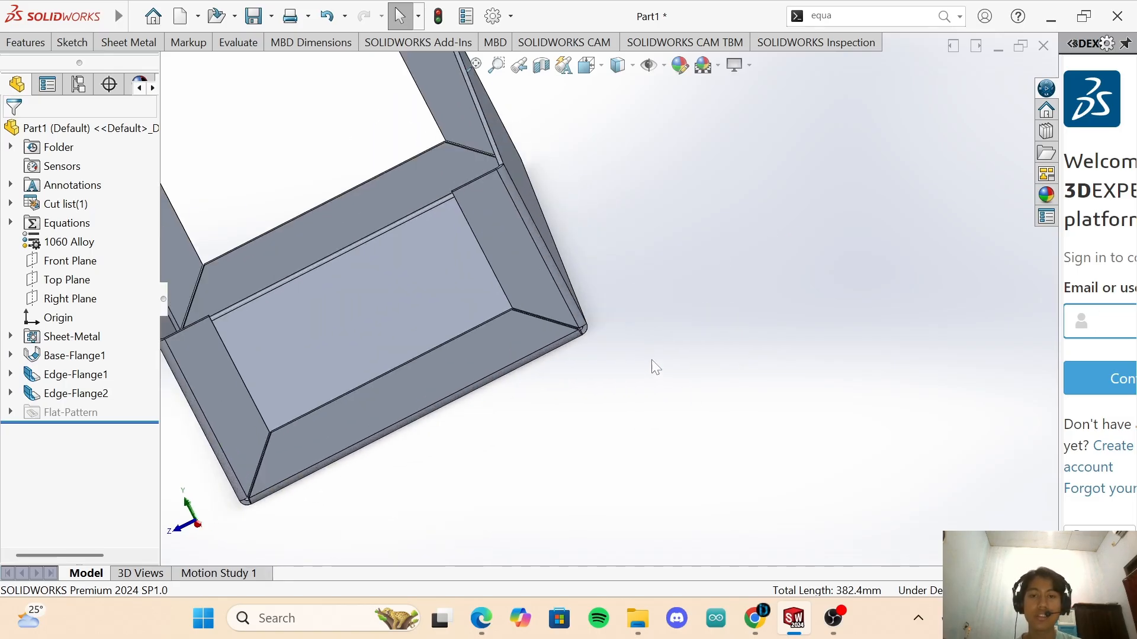
scroll(457, 271, up, 5)
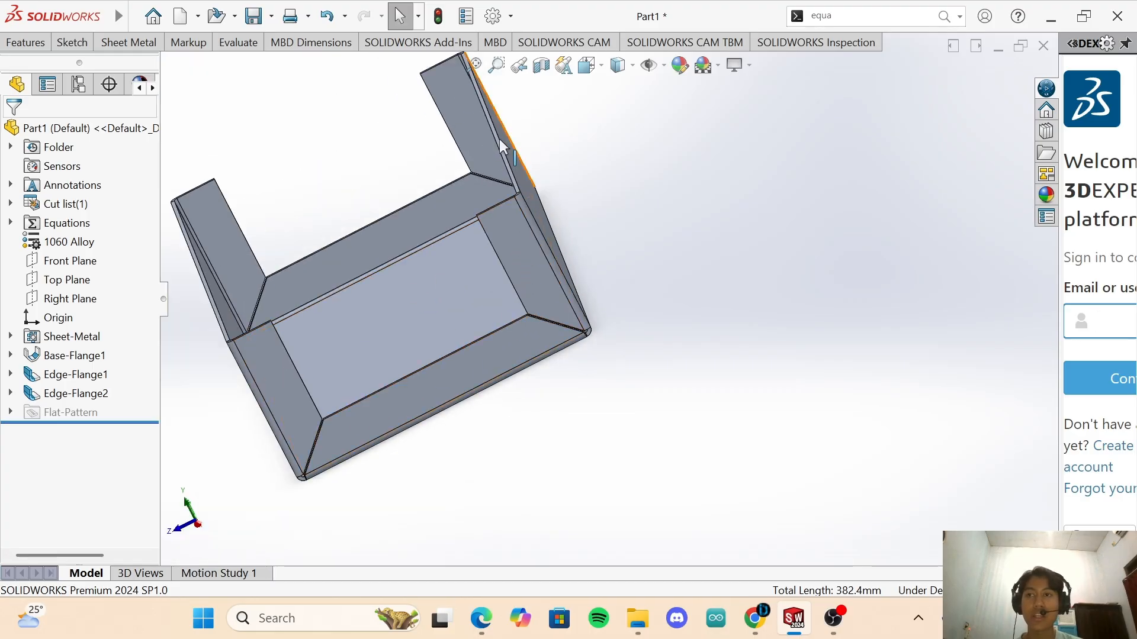
Examine the mitre gap and the open bend corner where the end flanges meet, from several angles.
click(72, 43)
click(121, 45)
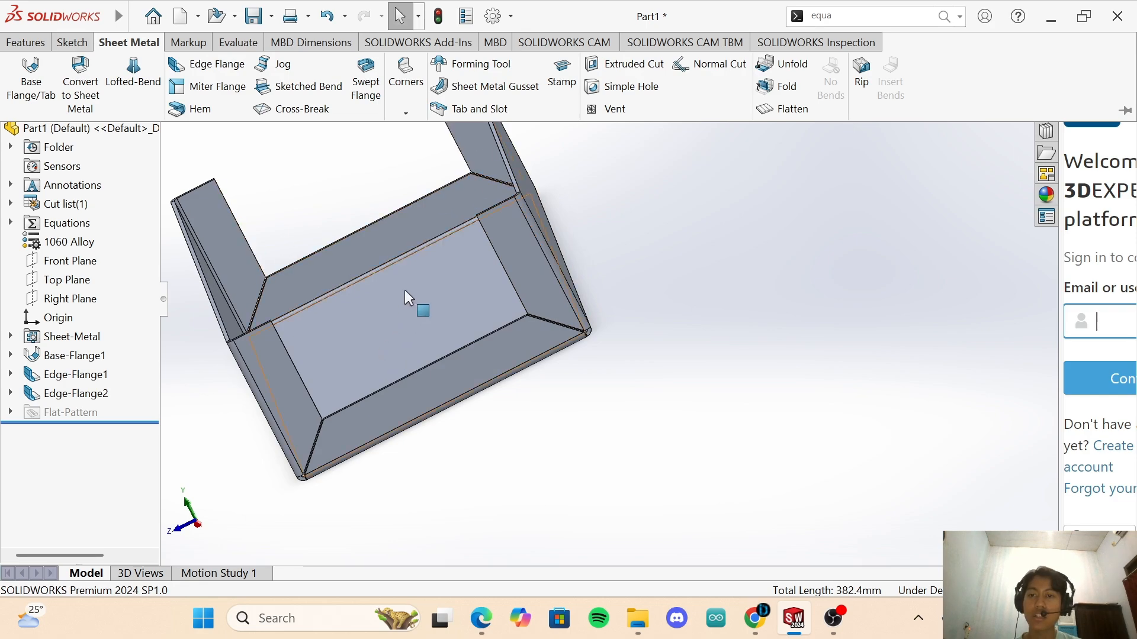
scroll(598, 328, down, 3)
scroll(569, 290, down, 6)
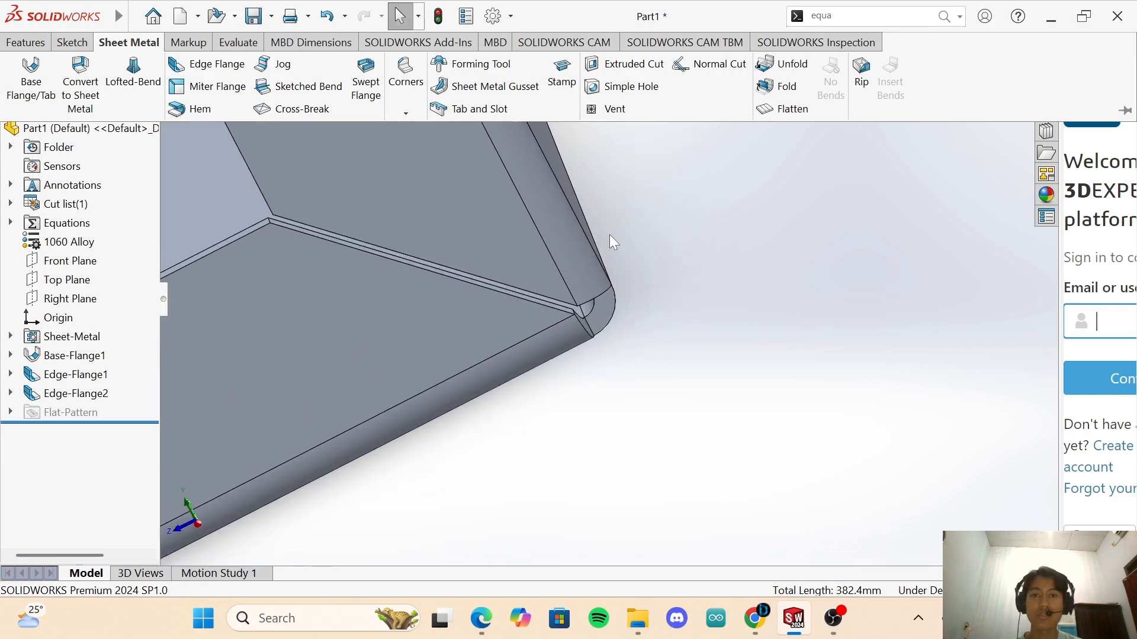
middle_drag(521, 295, 596, 289)
scroll(609, 314, down, 3)
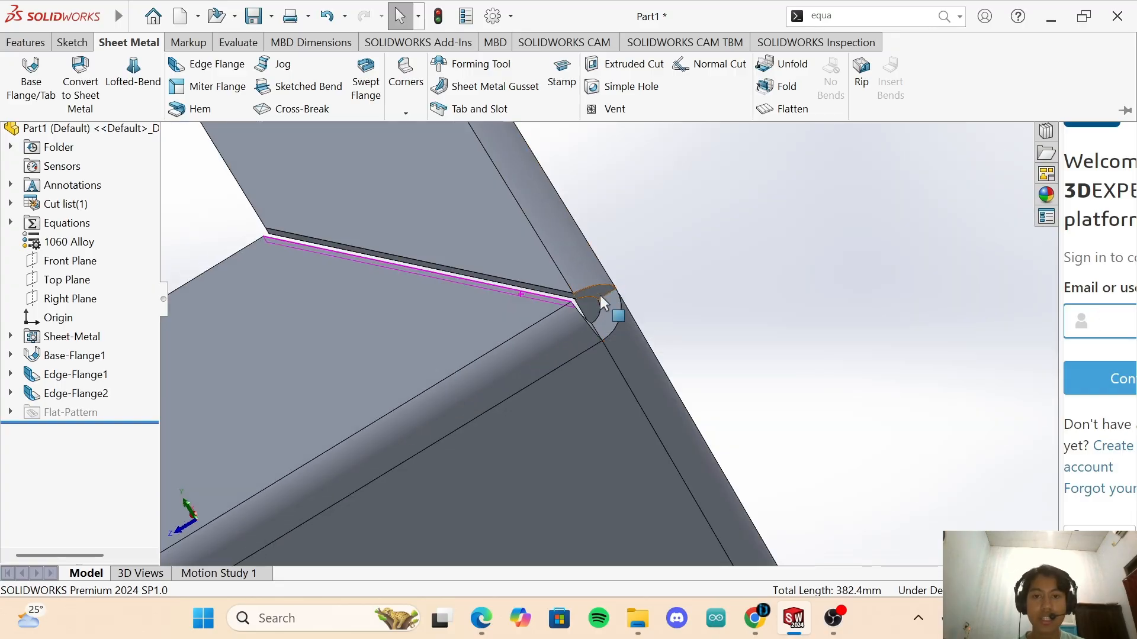
middle_drag(603, 308, 603, 333)
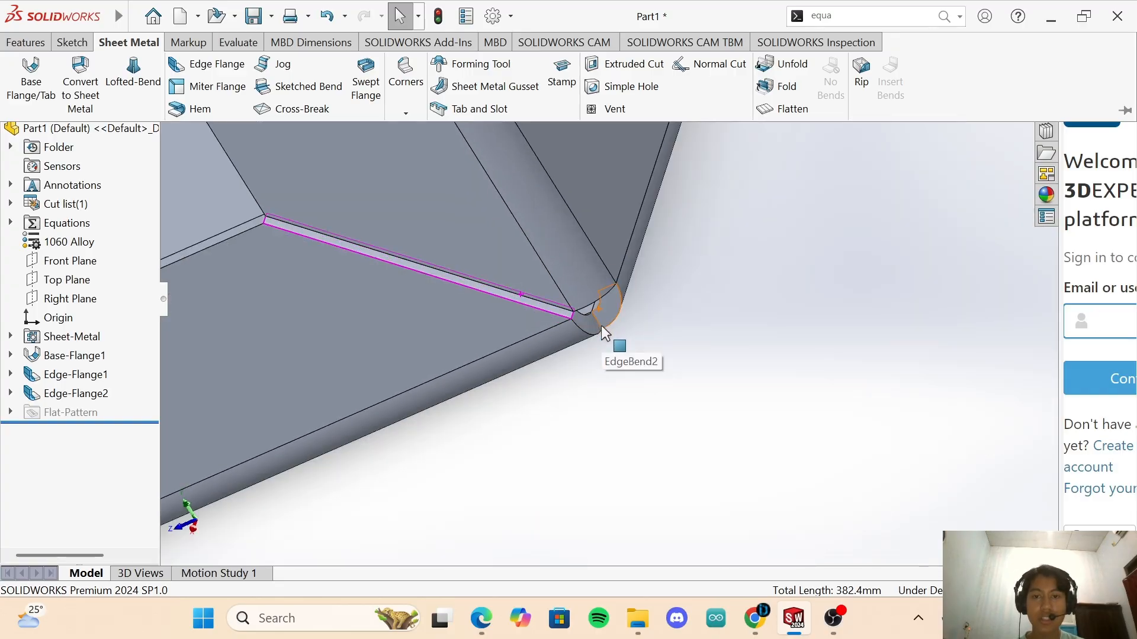
key(Right)
key(Right)
key(Left)
key(Left)
key(Left)
key(Left)
key(Left)
key(Left)
key(Left)
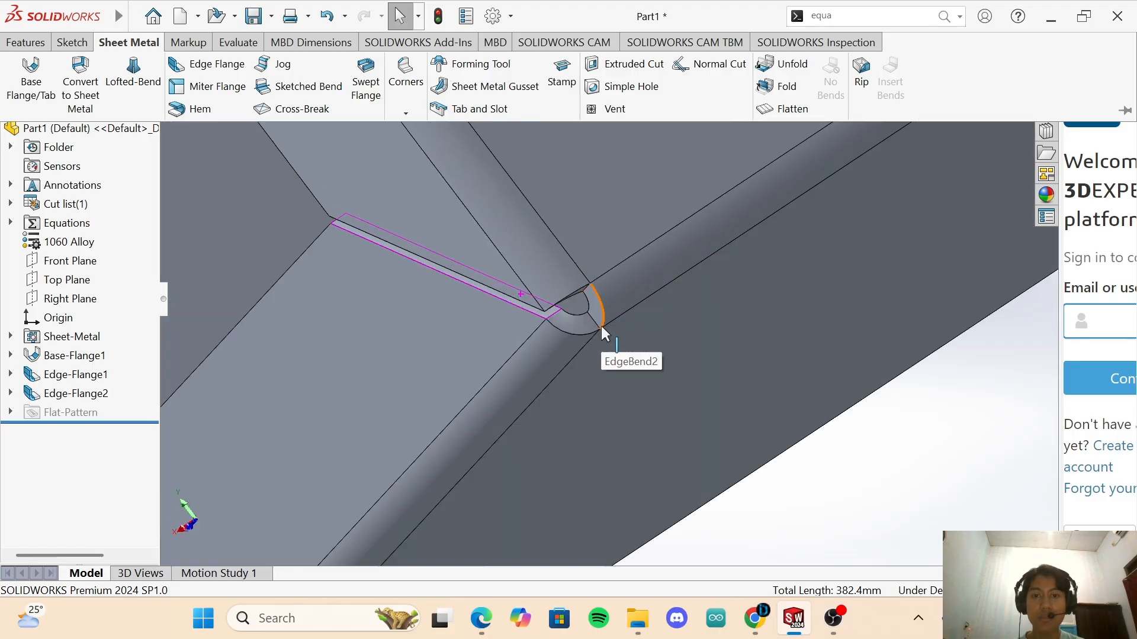
key(Down)
key(Up)
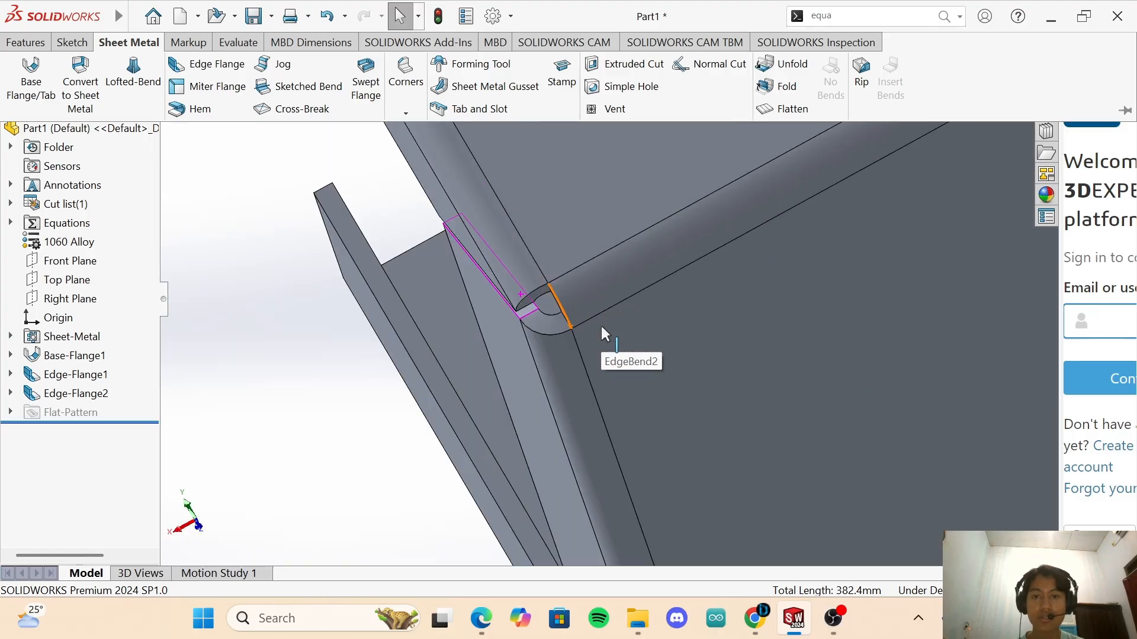
key(Right)
key(Right)
key(Right)
key(Right)
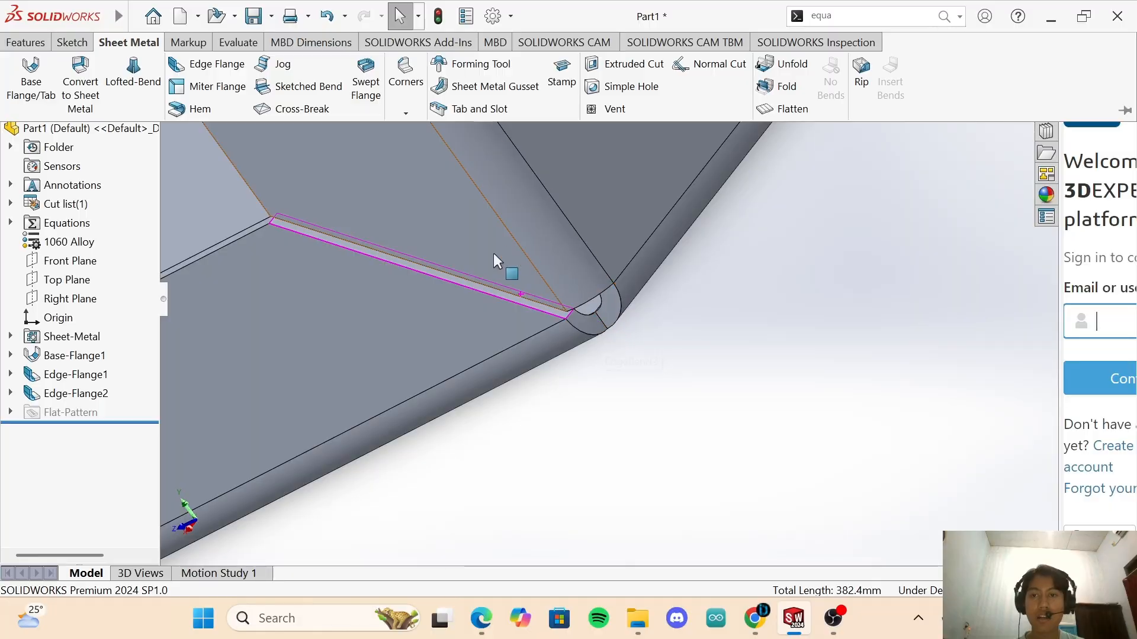
key(Right)
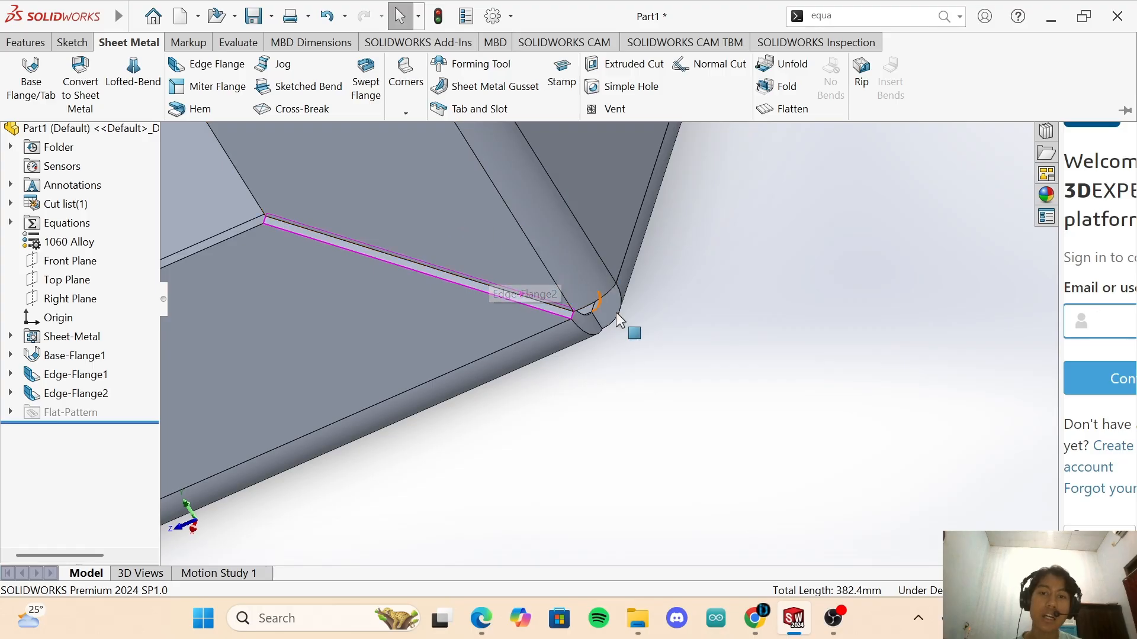
scroll(608, 313, down, 2)
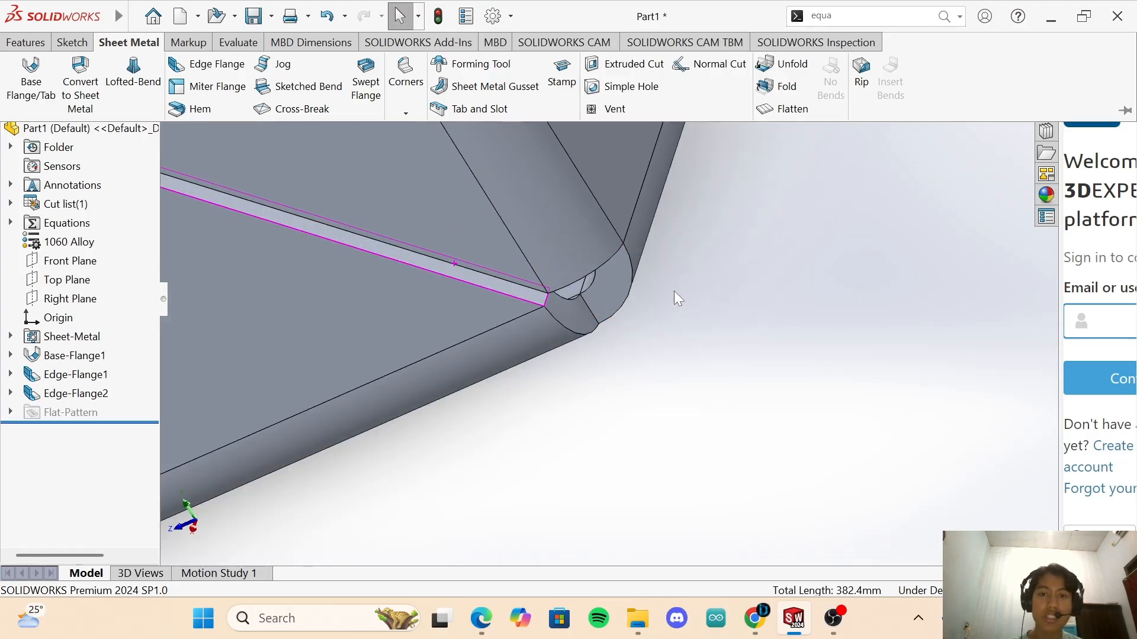
middle_drag(571, 334, 413, 266)
scroll(352, 201, up, 11)
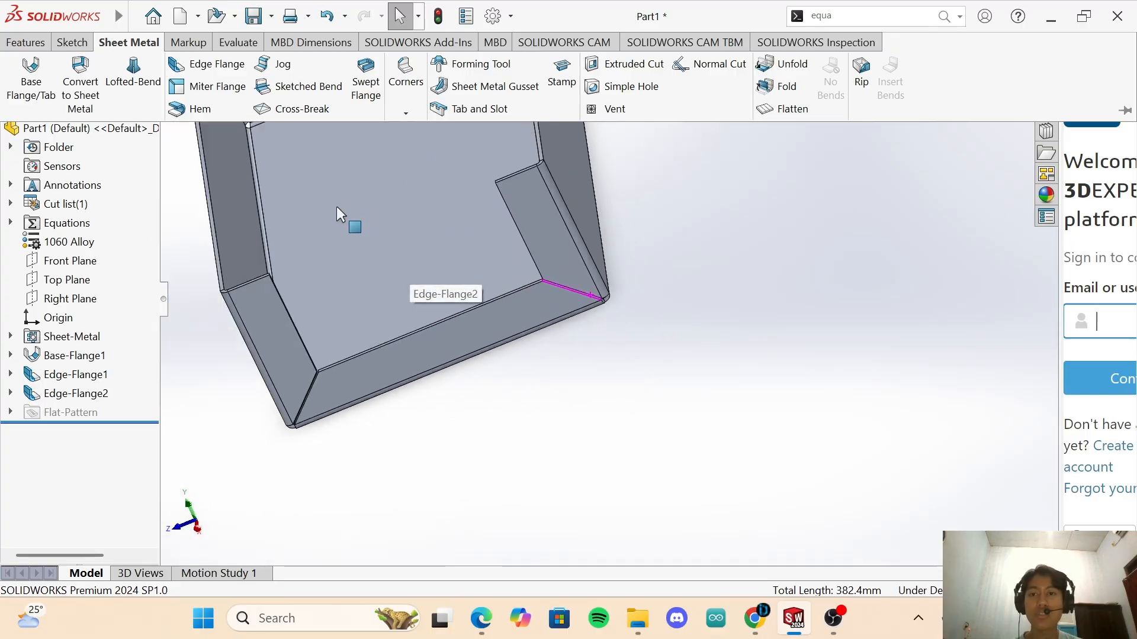
scroll(408, 192, down, 1)
key(Down)
key(Up)
key(Up)
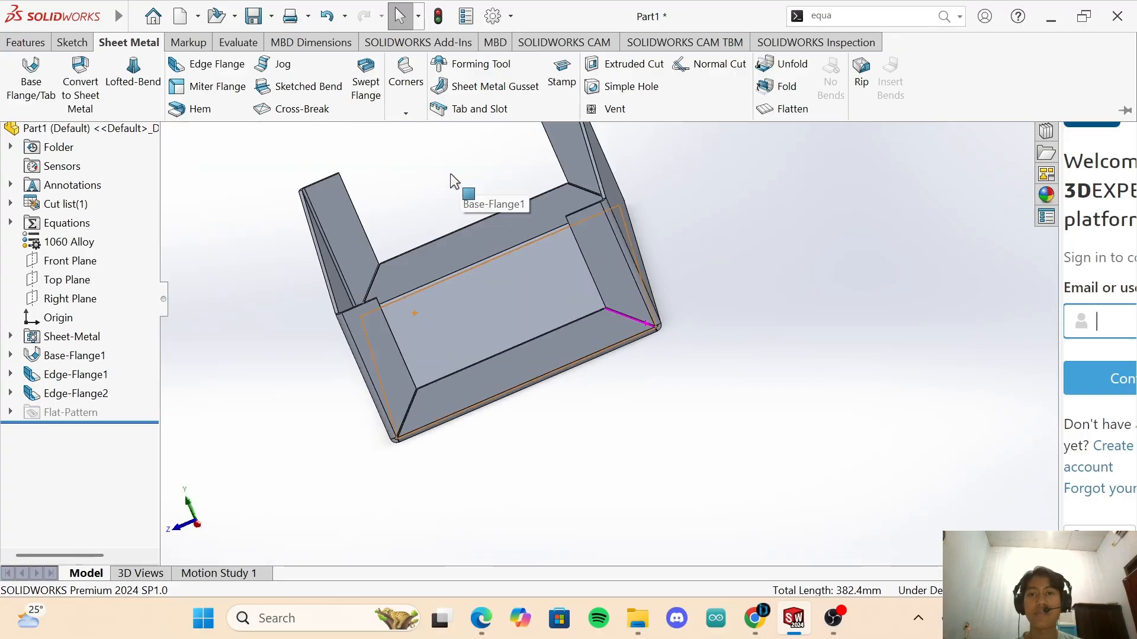
Examine the mitred end flanges and the open side of the part from several angles.
key(Right)
key(Left)
key(Up)
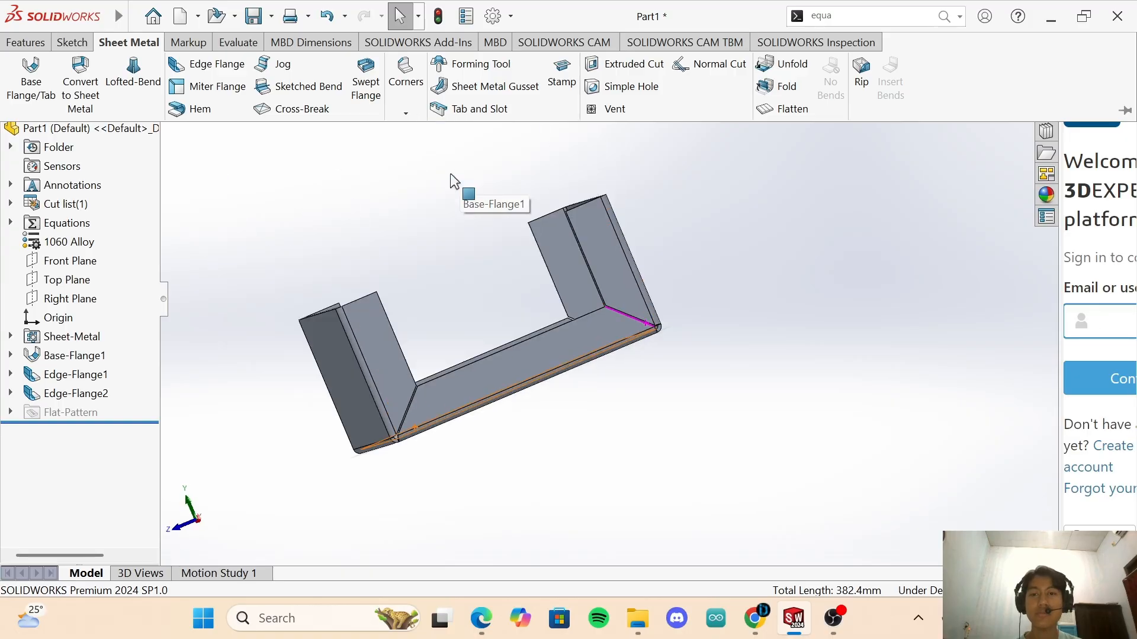
key(Down)
scroll(450, 174, up, 2)
scroll(524, 182, down, 1)
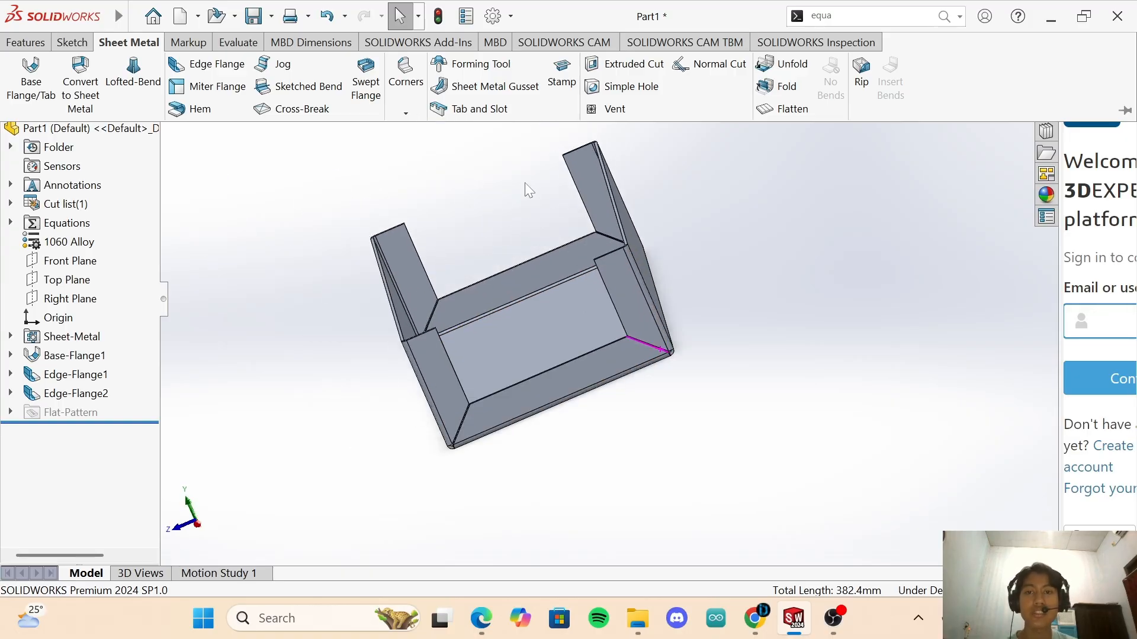
scroll(524, 191, down, 1)
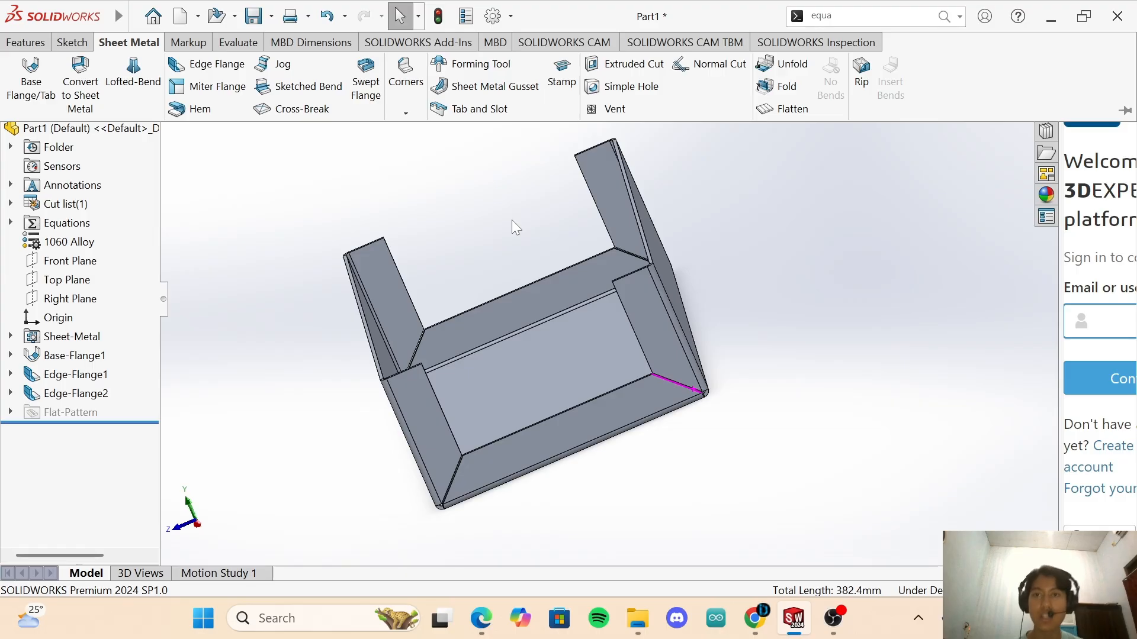
Consult the hole layout in CSWP Sheet Metal.pdf and start a SOLIDWORKS sketch on the negative-Z side's end flange face.
click(481, 618)
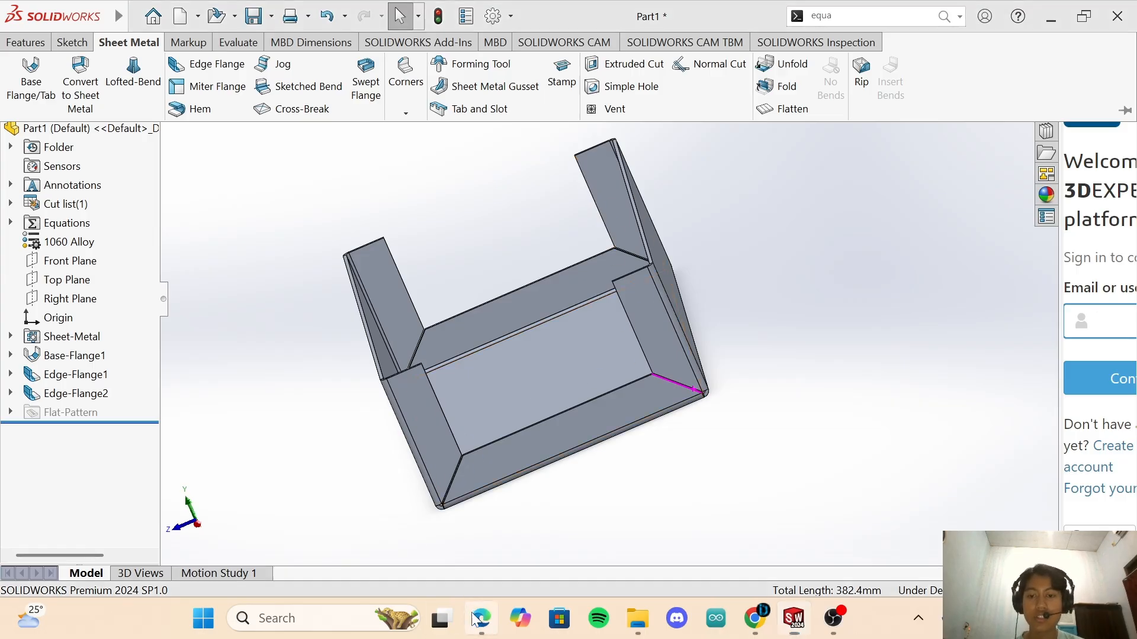
scroll(563, 354, up, 2)
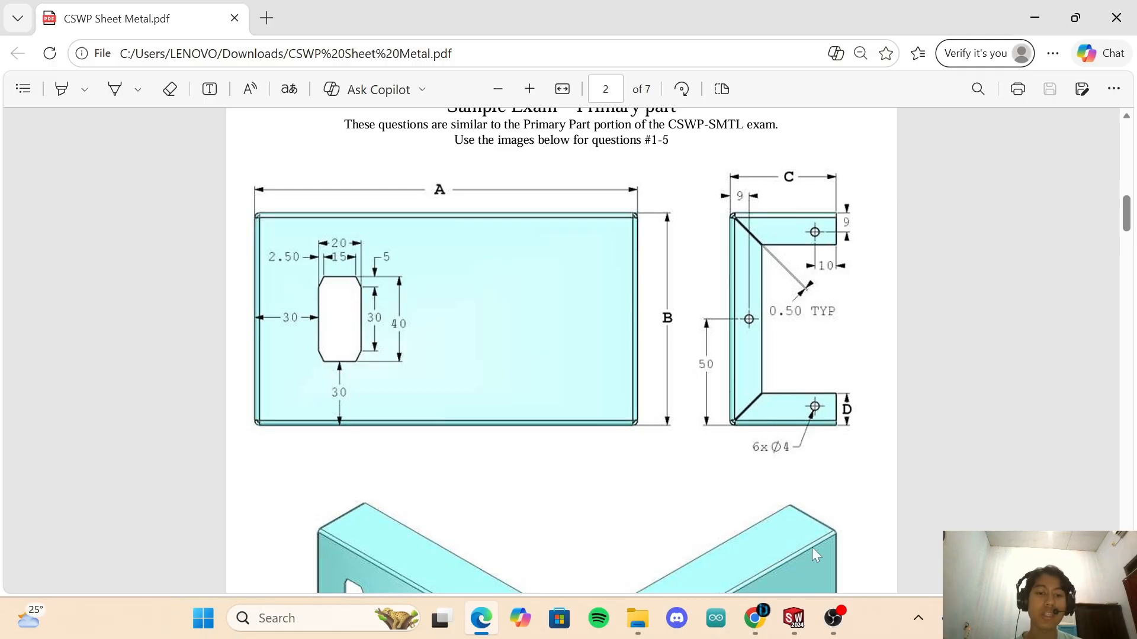
click(793, 618)
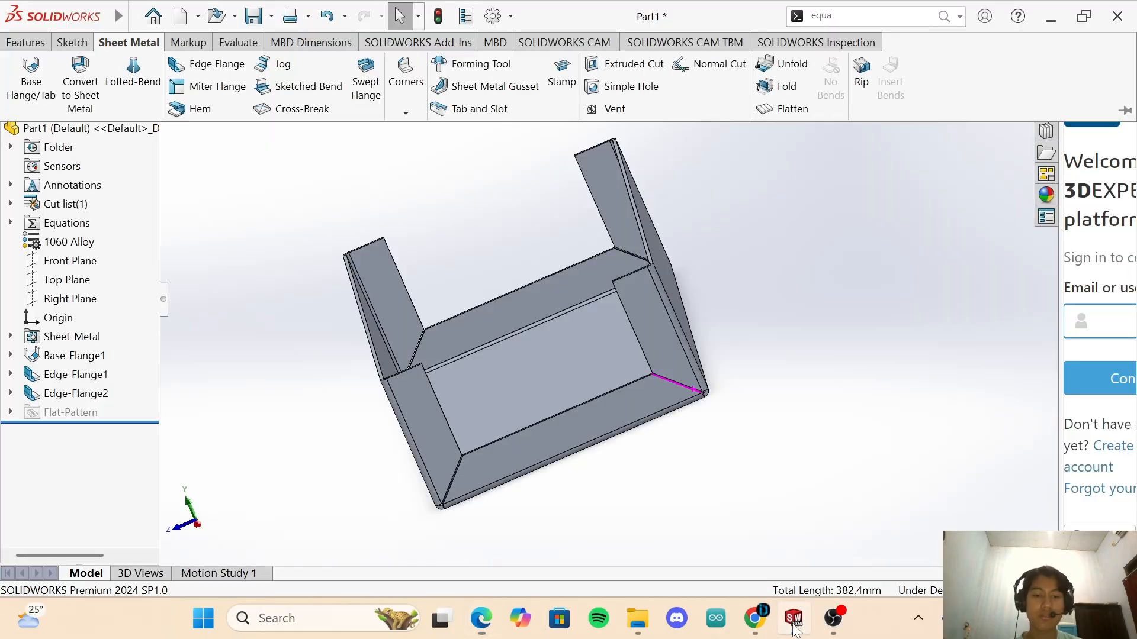
click(72, 42)
click(31, 91)
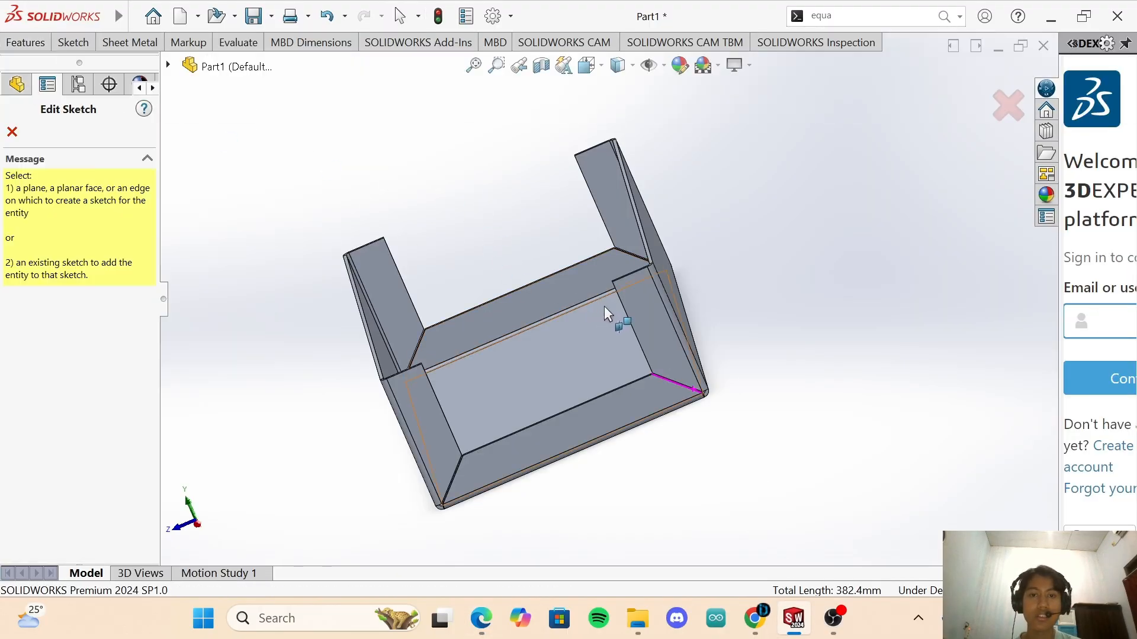
click(637, 314)
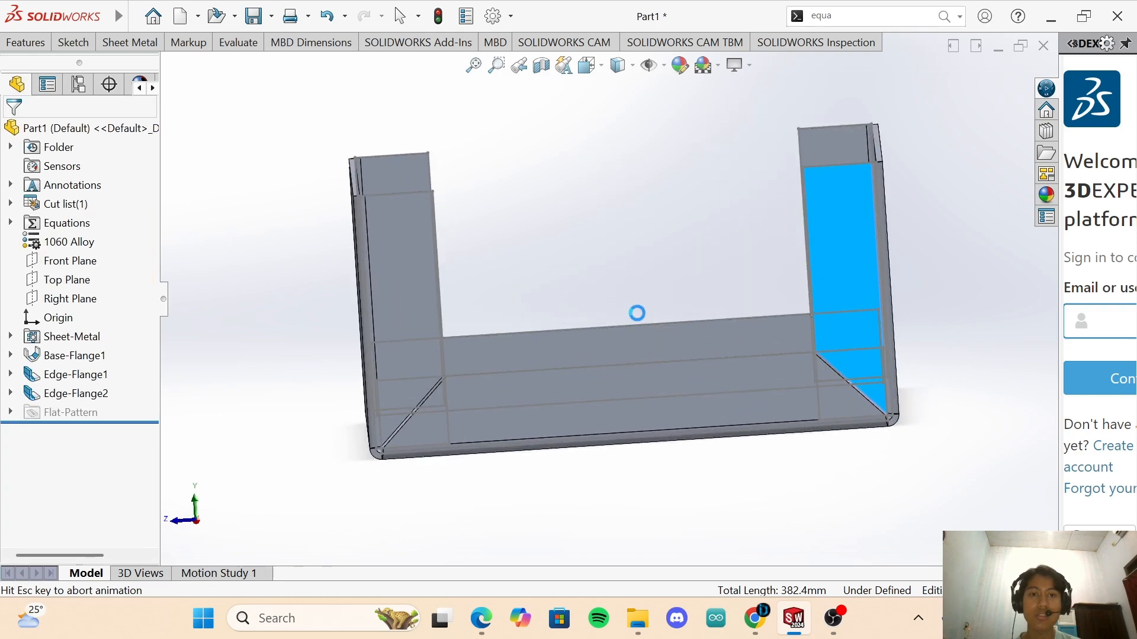
Draw three 4 mm diameter circles, one on each side's end flange and one on the base's end flange aligned above the origin.
click(73, 42)
click(138, 67)
click(841, 187)
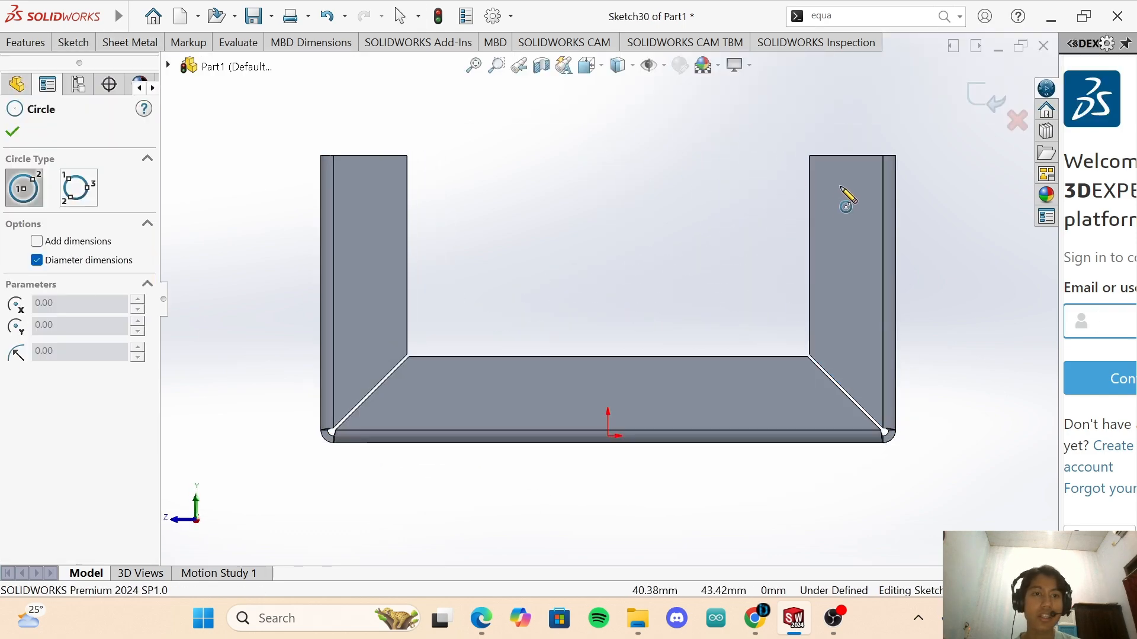
text(4)
key(Return)
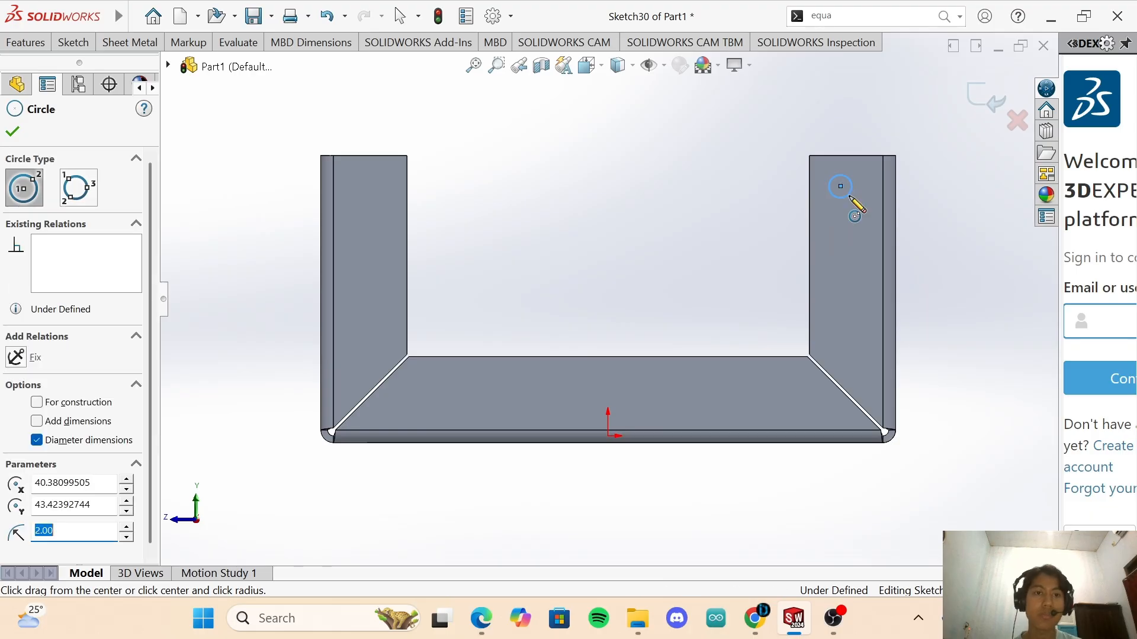
click(608, 376)
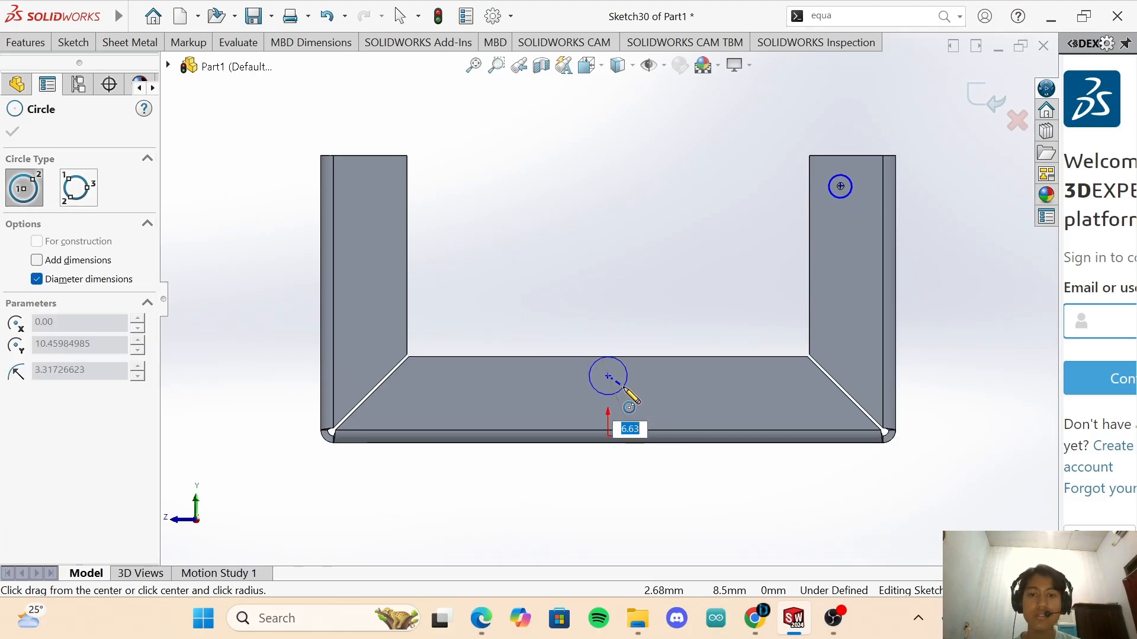
text(4)
key(Return)
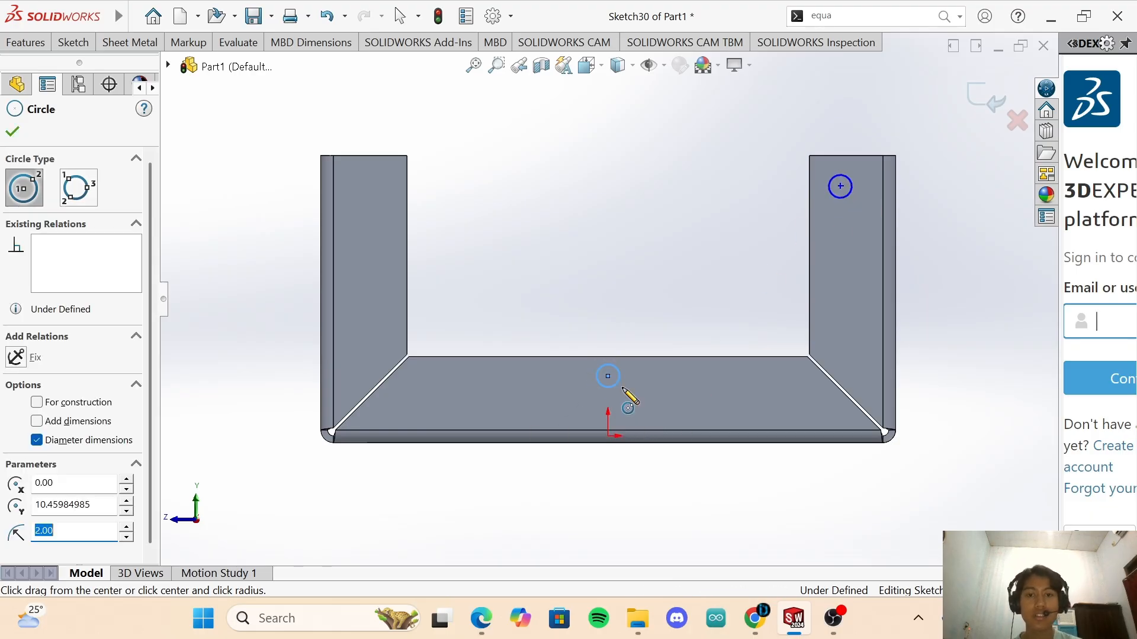
click(360, 181)
click(360, 180)
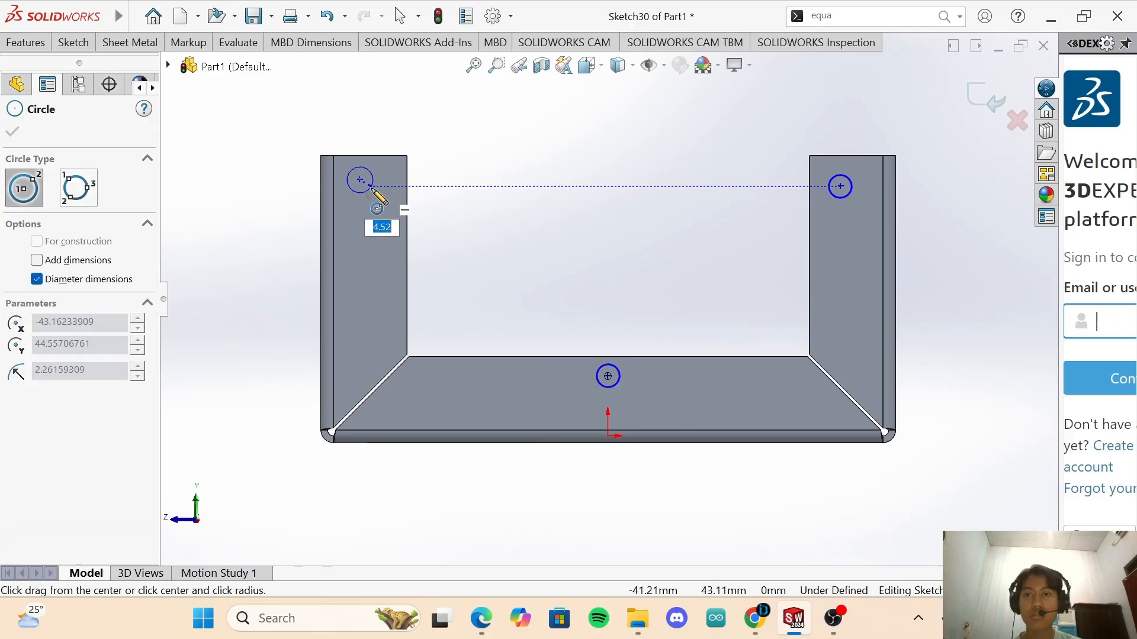
text(4)
key(Return)
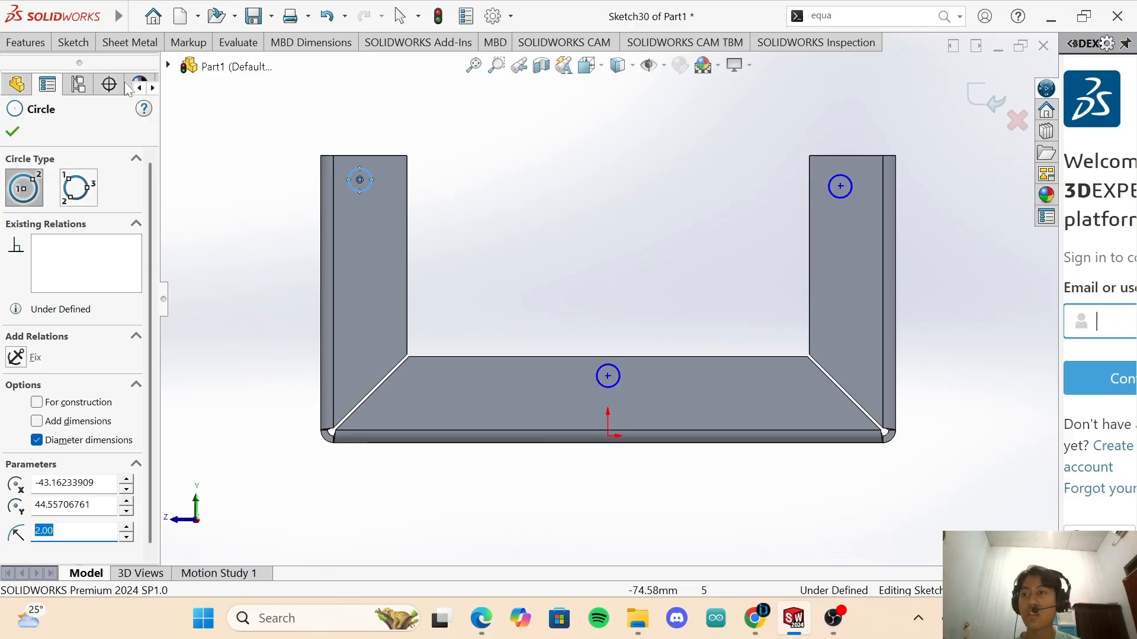
click(11, 132)
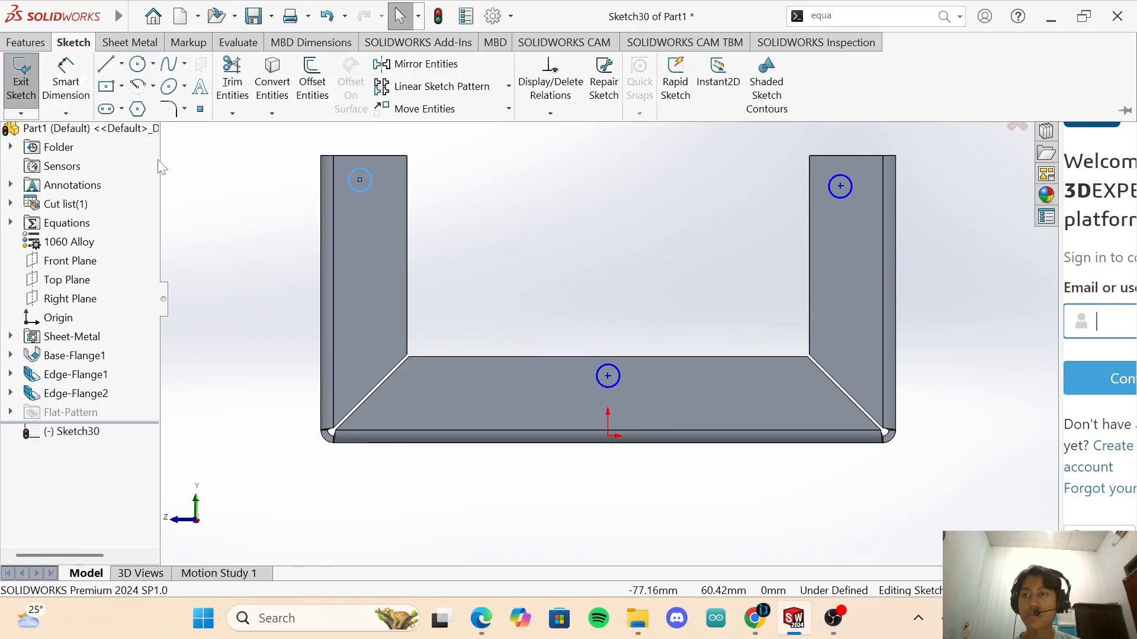
Check the hole dimensions in the exam drawing and dimension the positive-Z side circle's diameter at 4 mm.
click(481, 618)
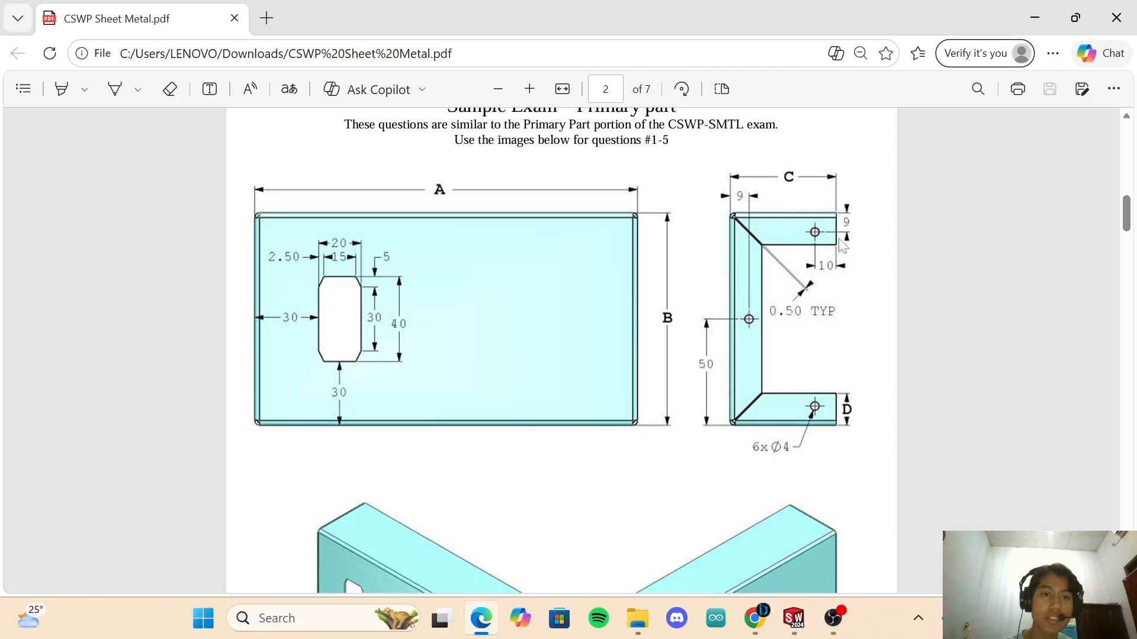
click(794, 618)
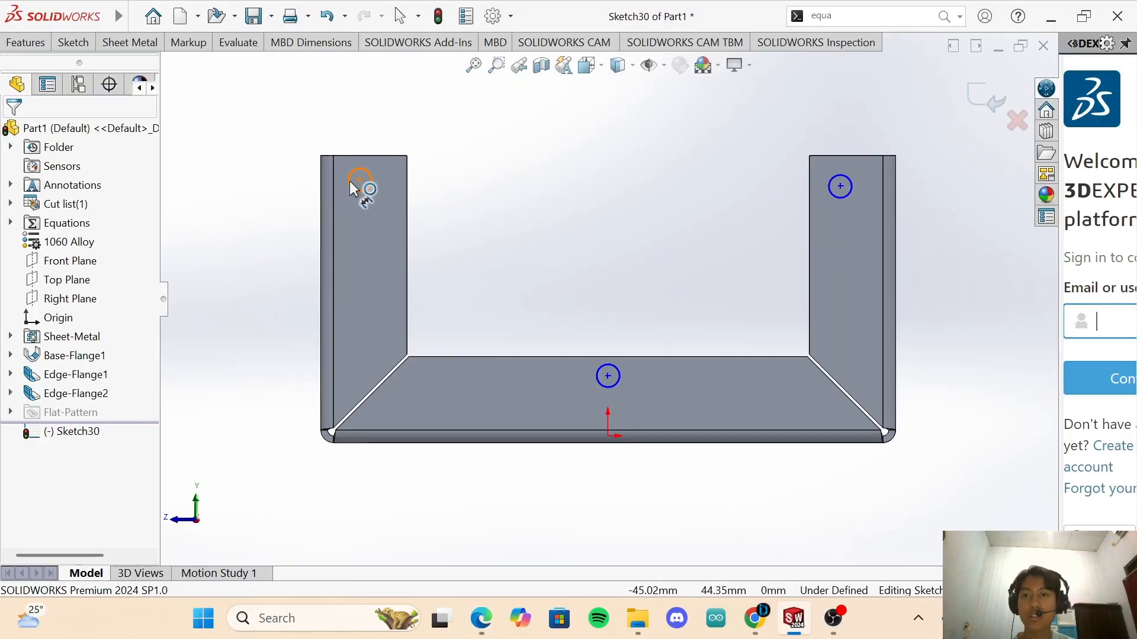
click(350, 187)
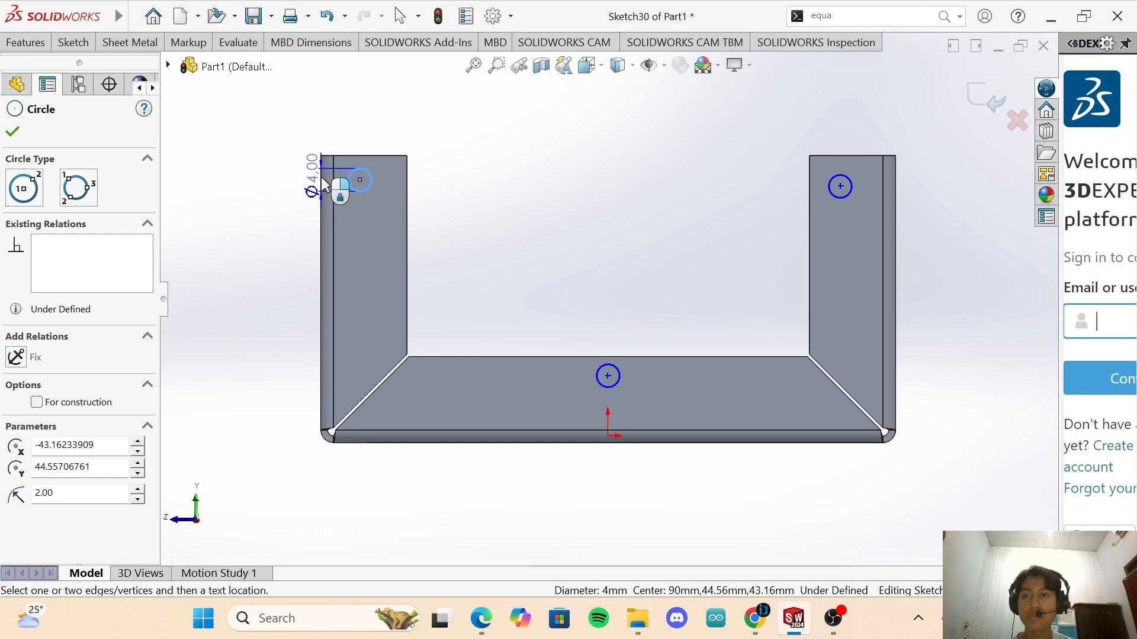
click(313, 173)
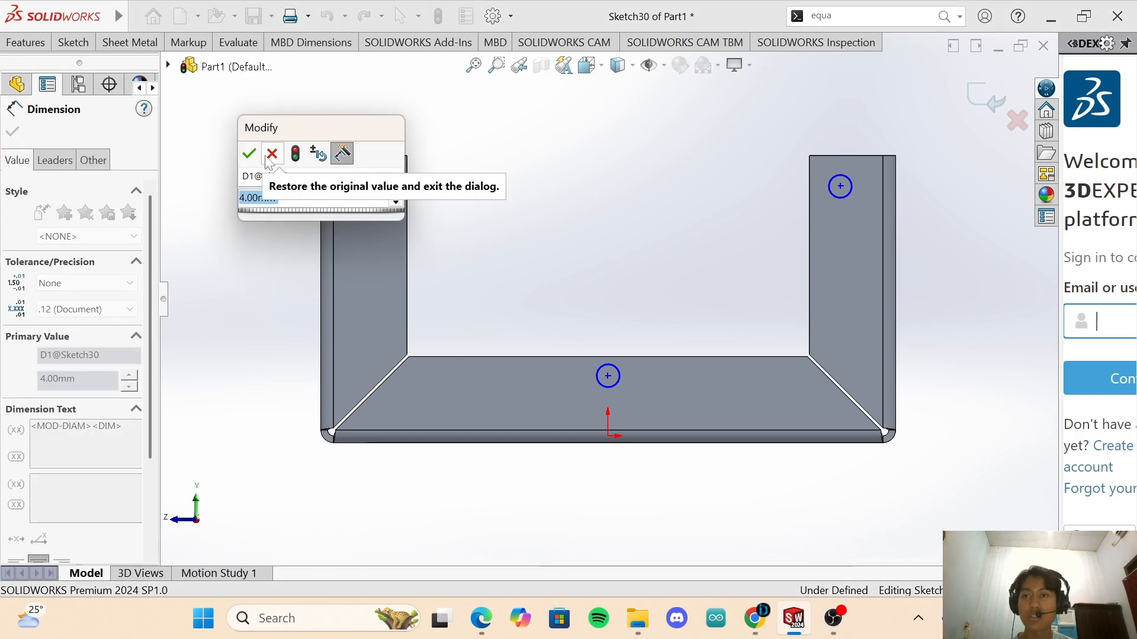
click(273, 157)
click(358, 179)
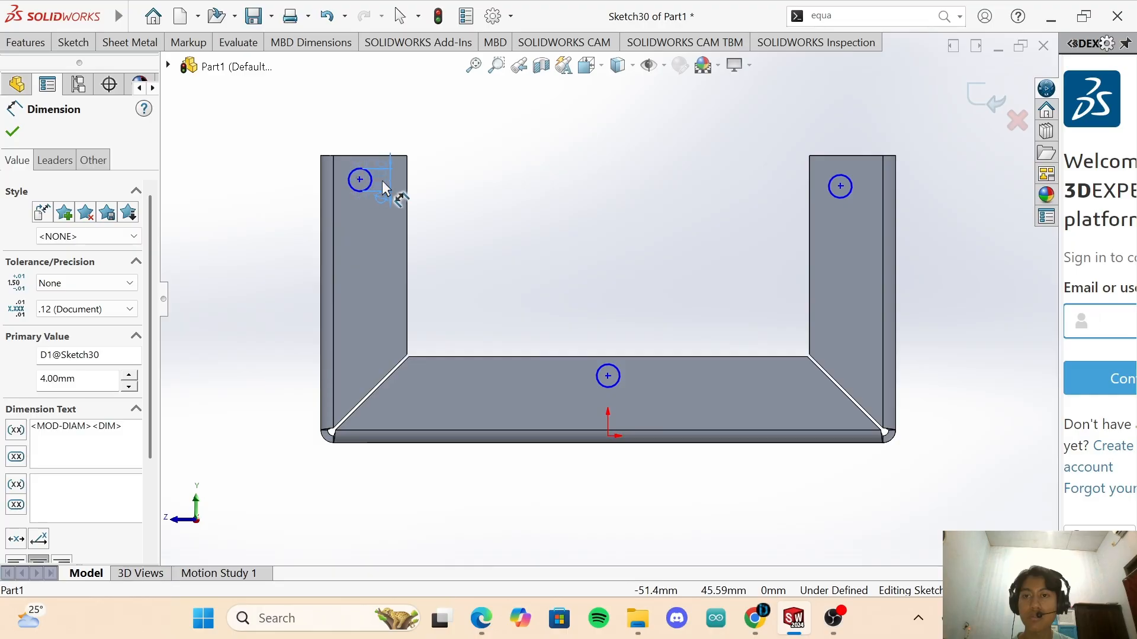
Dimension the positive-Z side circle's centre 9 mm from the outer edge of the side wall.
click(350, 180)
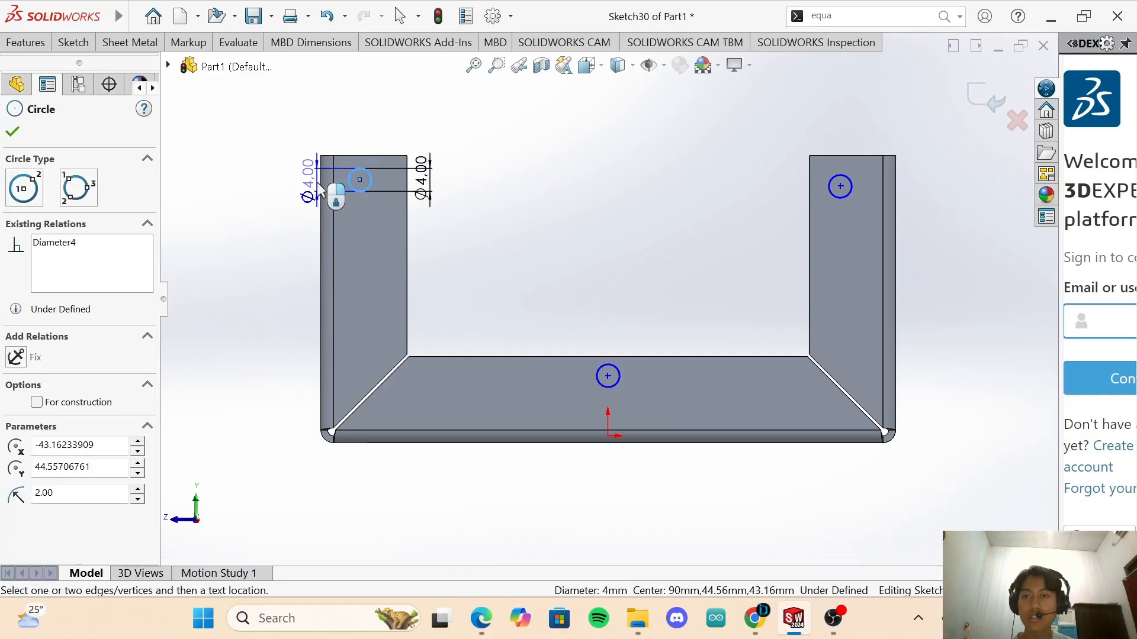
click(321, 181)
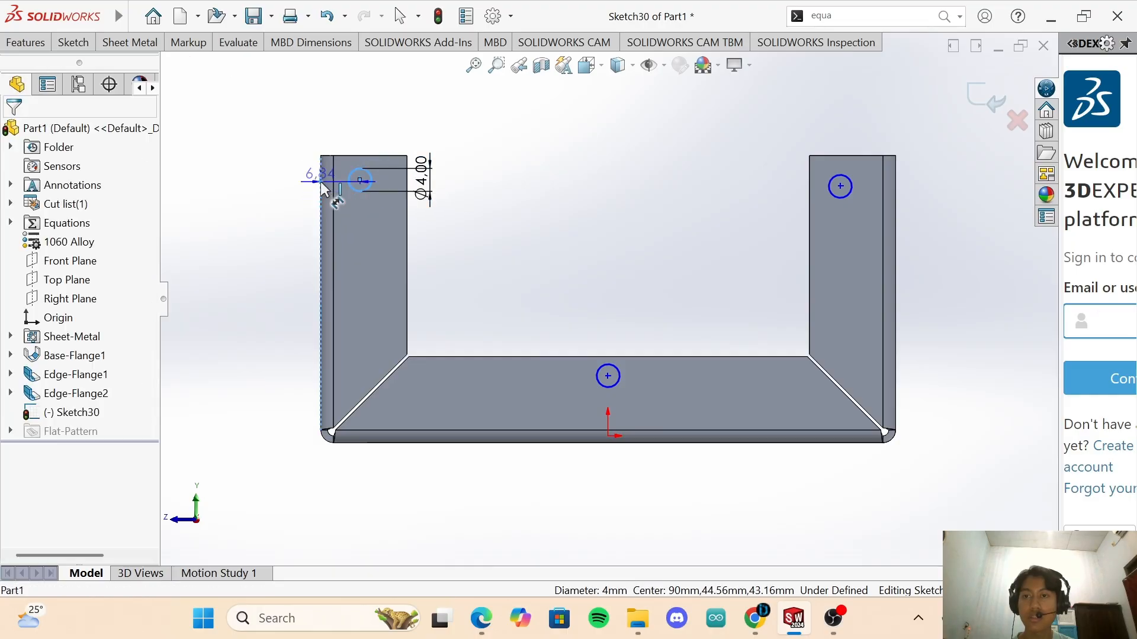
click(329, 146)
text(9)
key(Return)
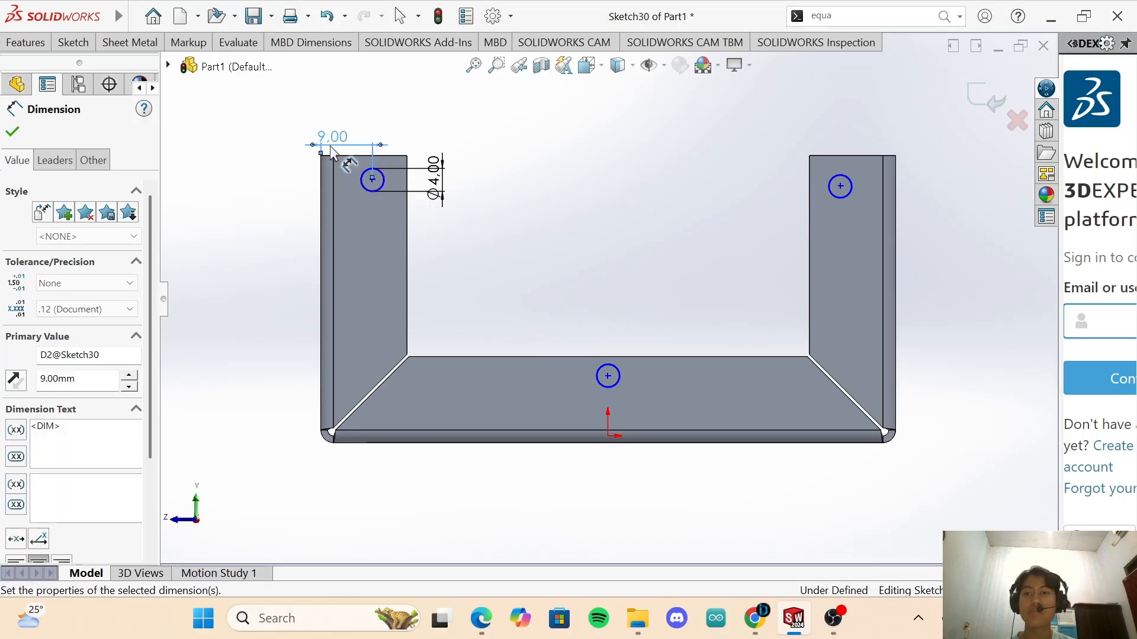
Dimension the positive-Z side circle's centre 10 mm below the free end edge of its flange.
click(368, 178)
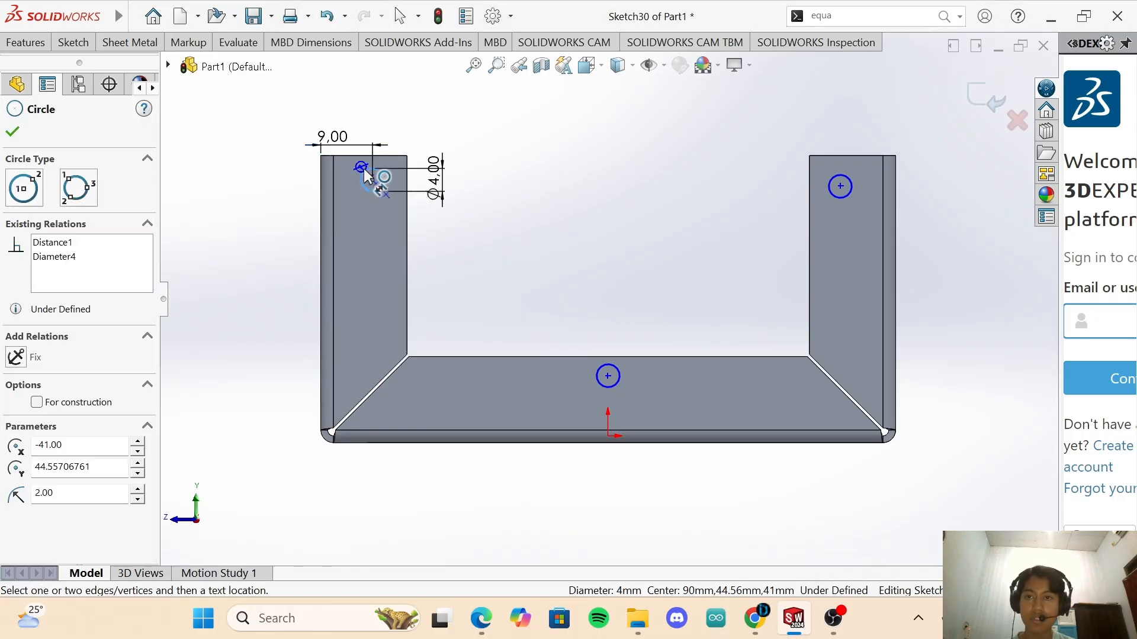
click(361, 154)
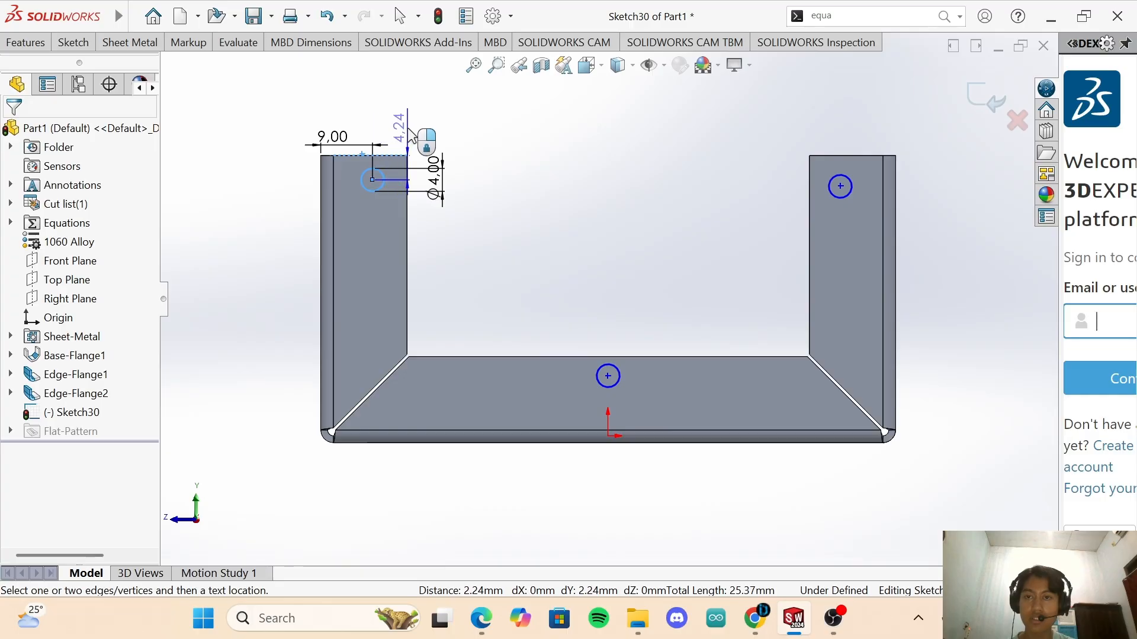
click(436, 140)
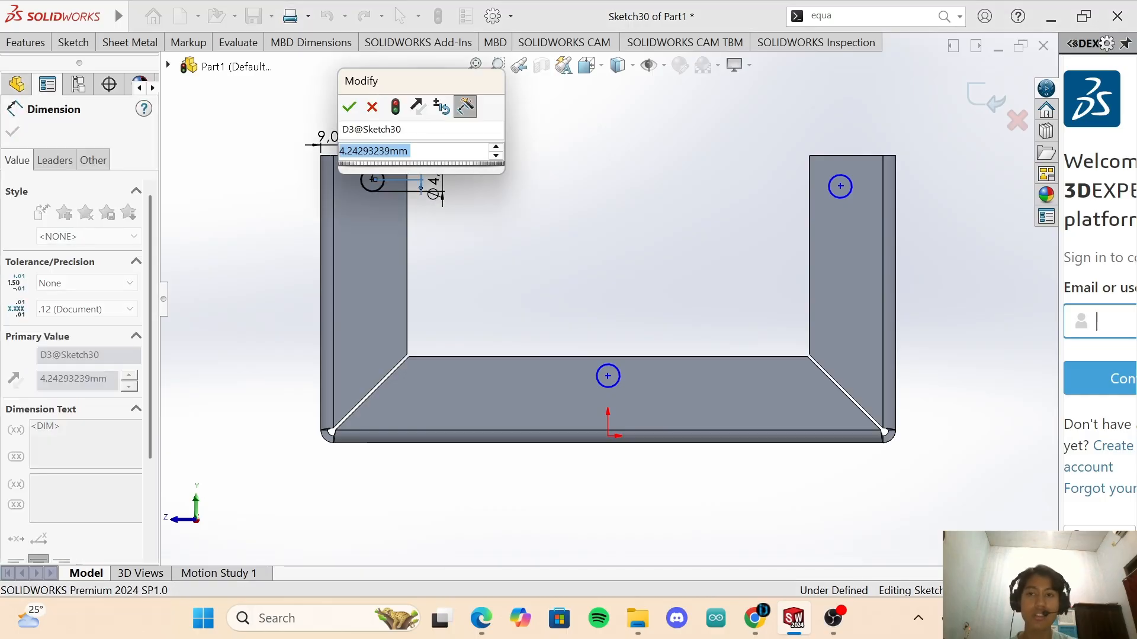
text(10)
key(Return)
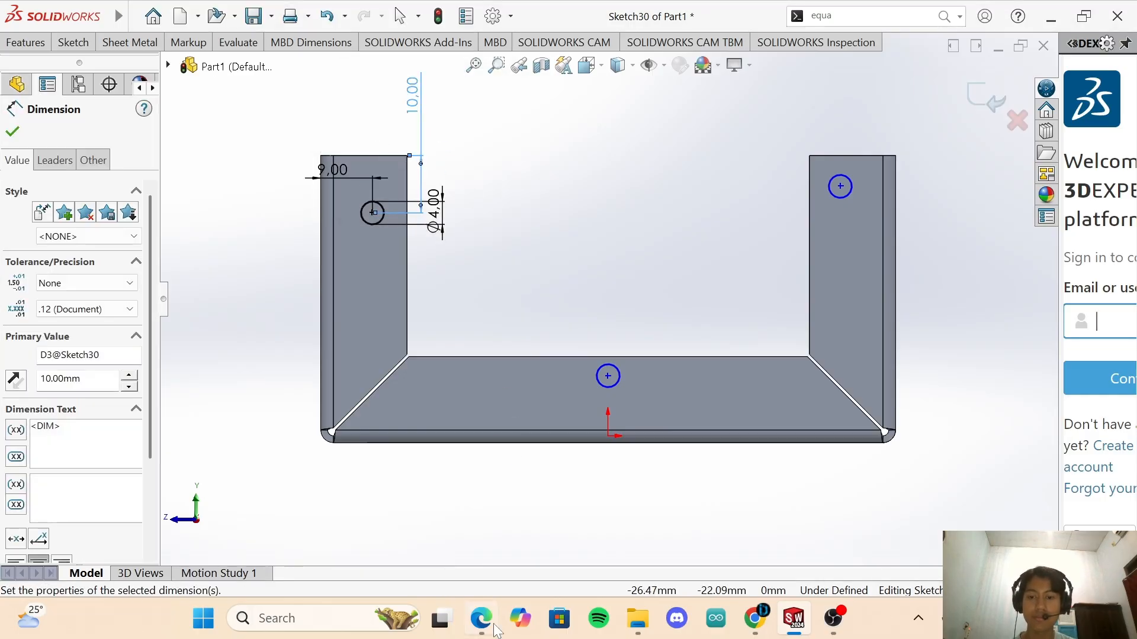
Recheck the exam drawing and dimension the negative-Z side circle's centre 10 mm below its flange's free end edge.
click(484, 633)
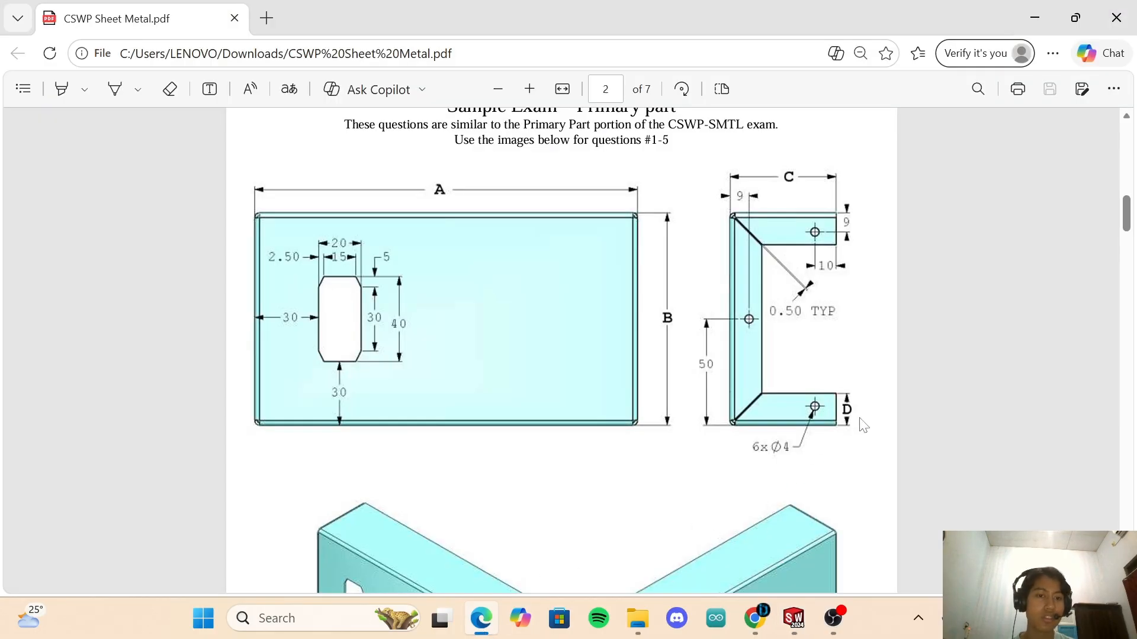
click(793, 618)
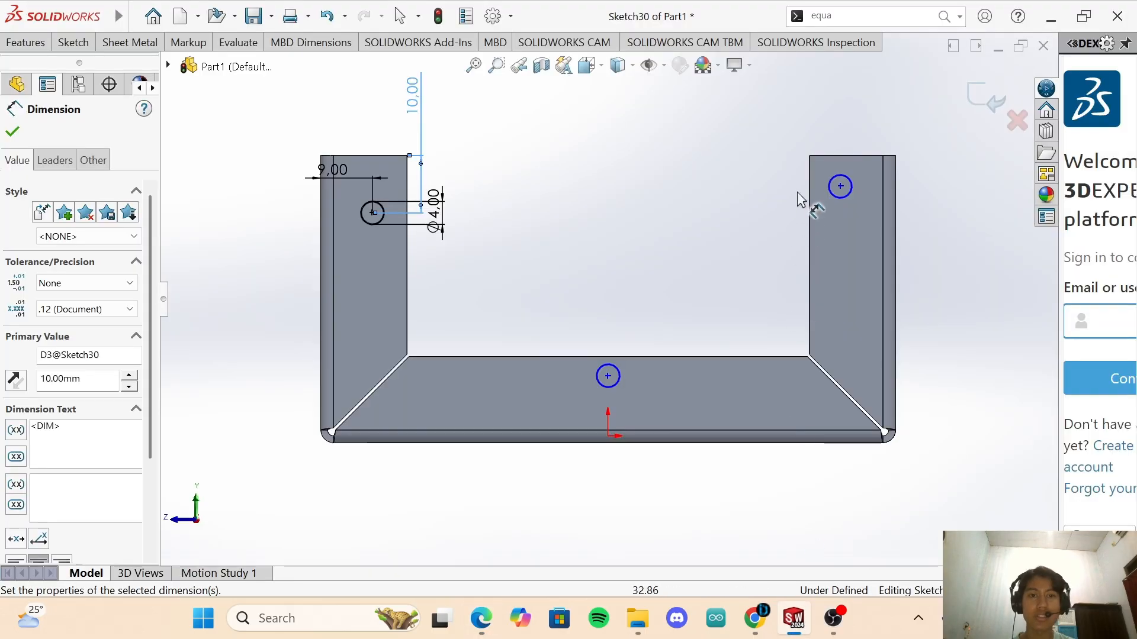
click(841, 174)
click(837, 155)
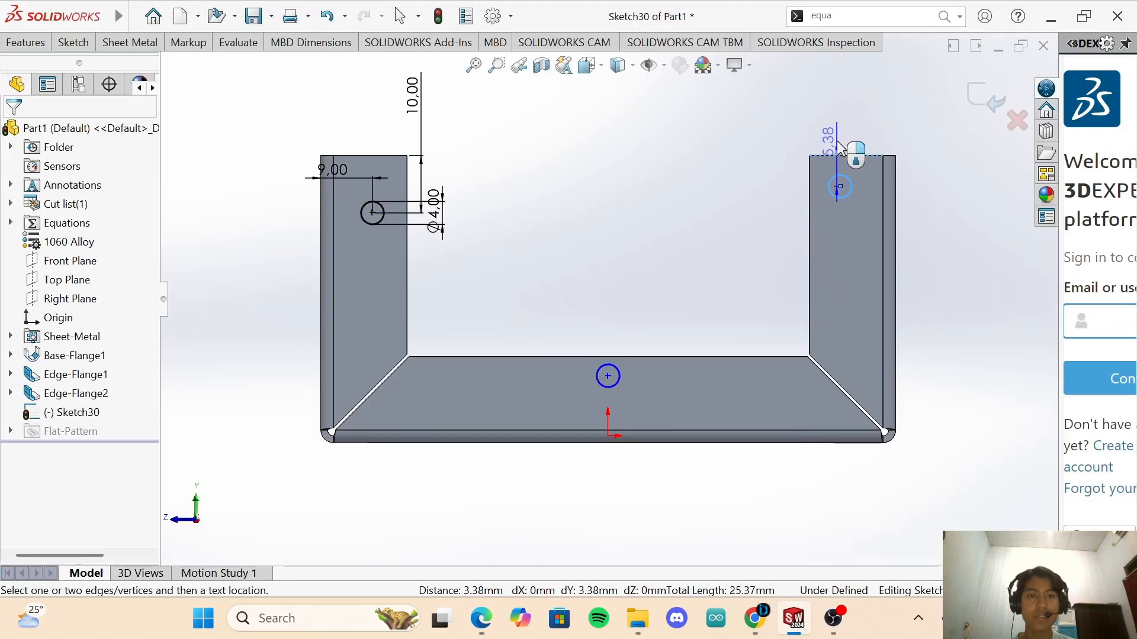
click(836, 139)
text(10)
key(Return)
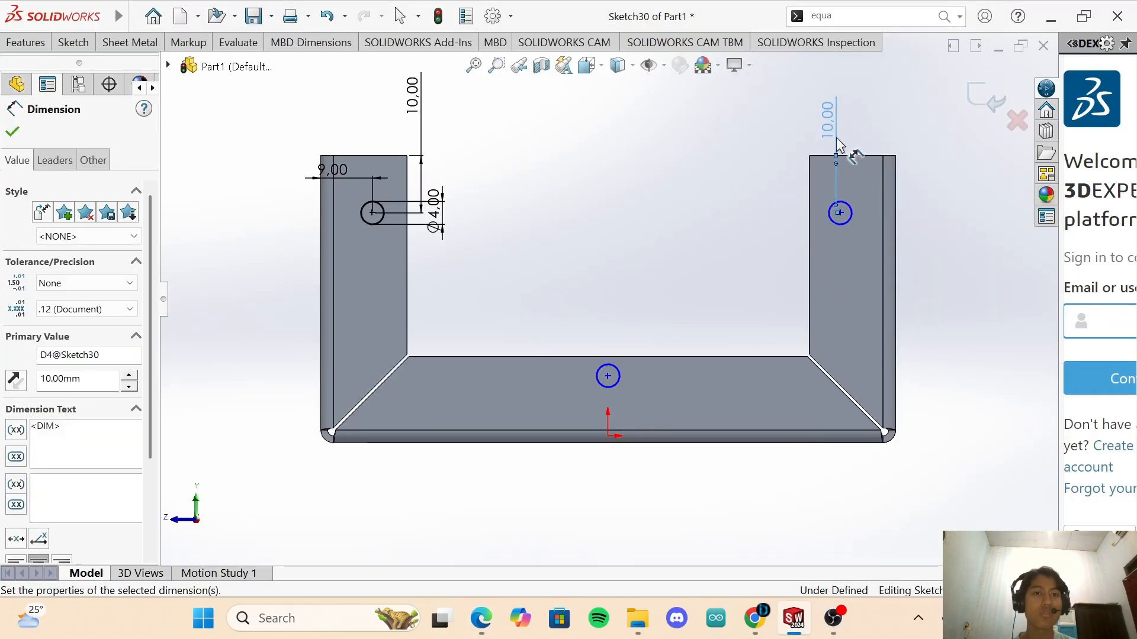
Dimension the negative-Z side circle's diameter at 4 mm.
click(852, 215)
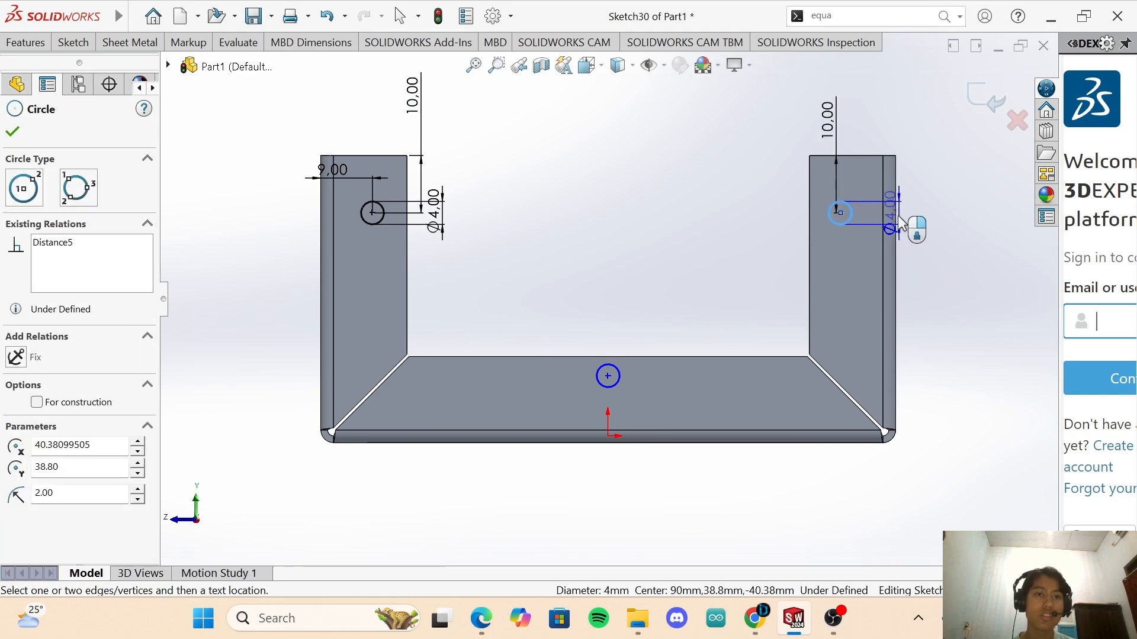
click(909, 213)
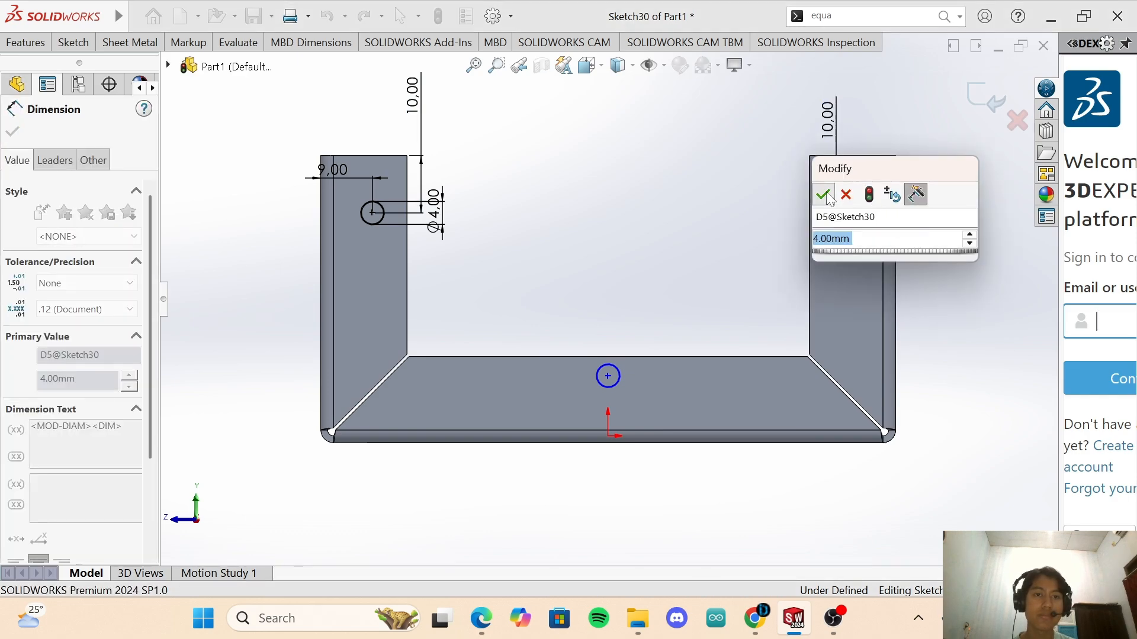
click(821, 196)
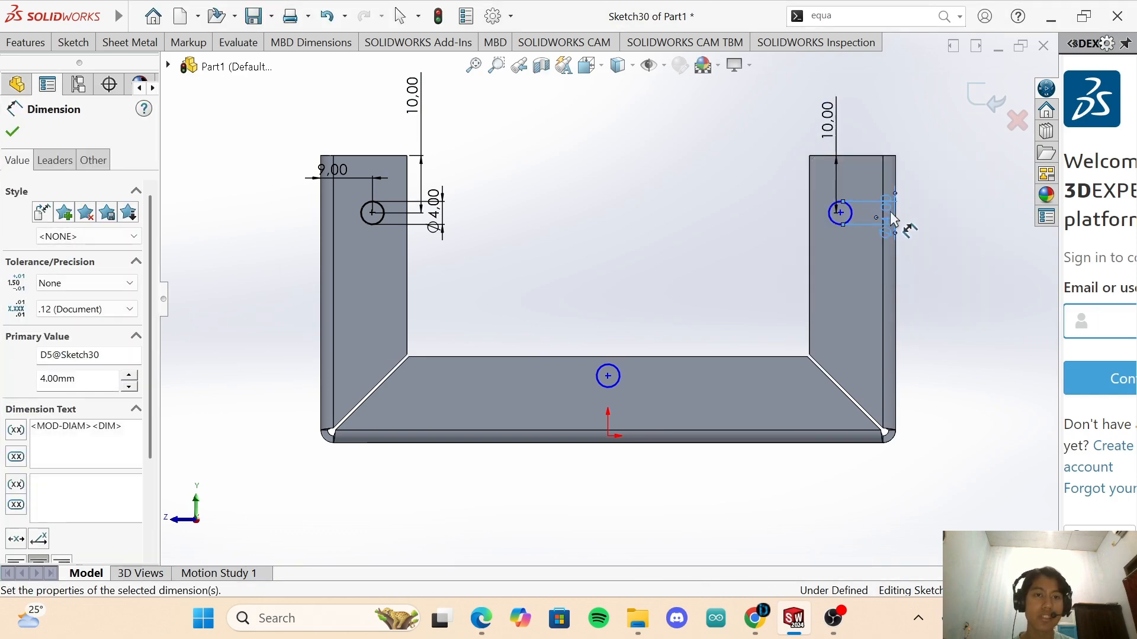
Dimension the negative-Z side circle's centre 9 mm from the outer edge of its side wall.
click(853, 215)
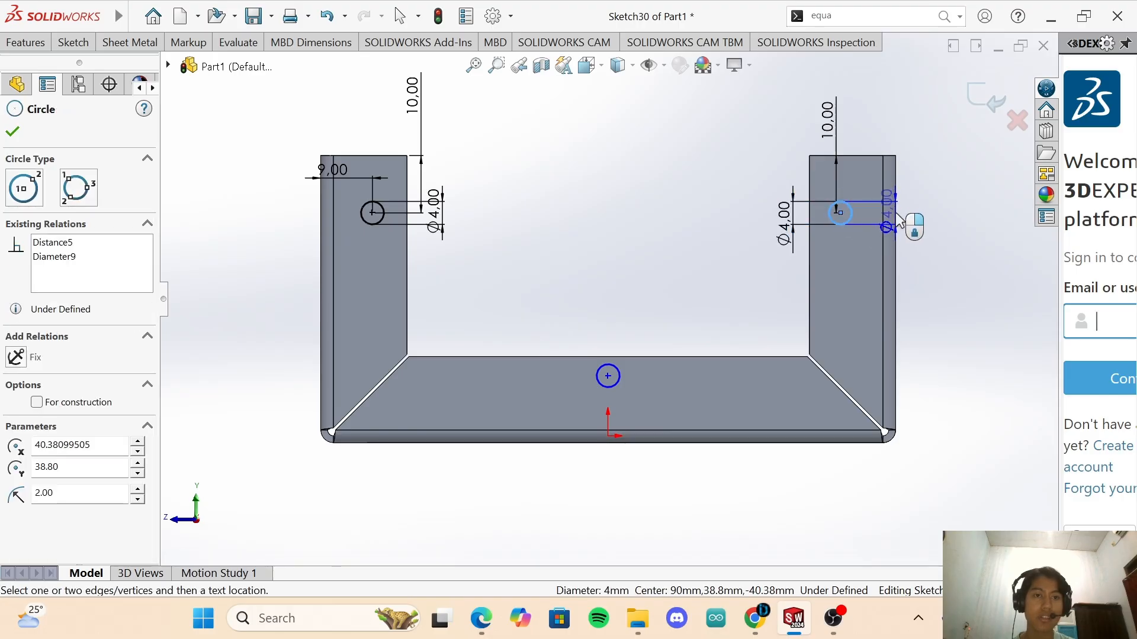
key(Escape)
click(900, 227)
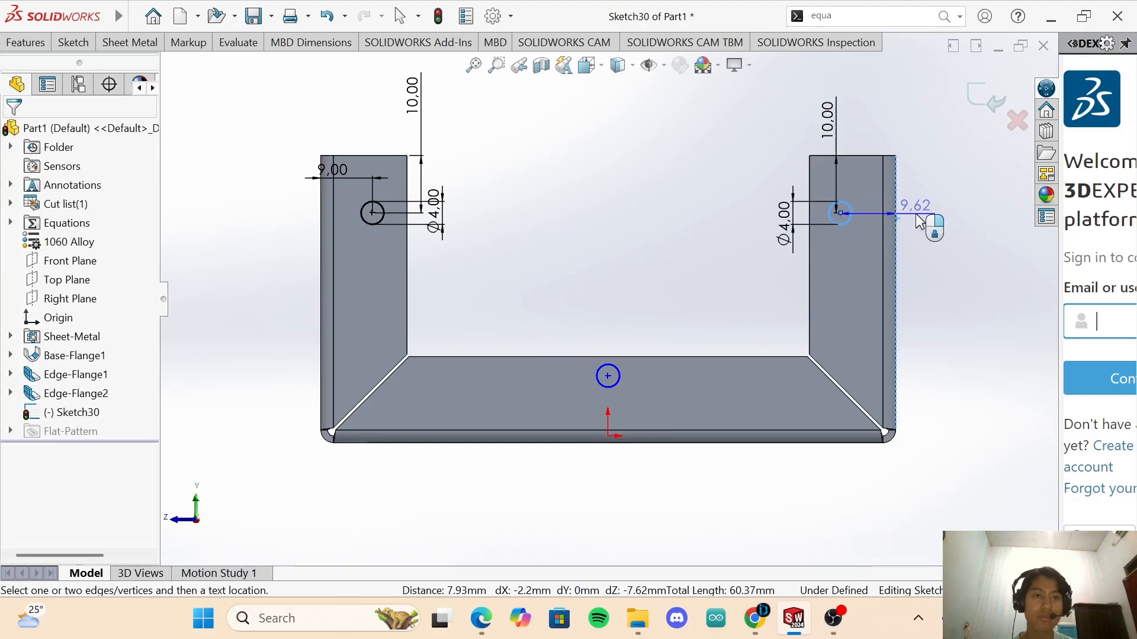
click(923, 222)
text(9.00mm)
key(Return)
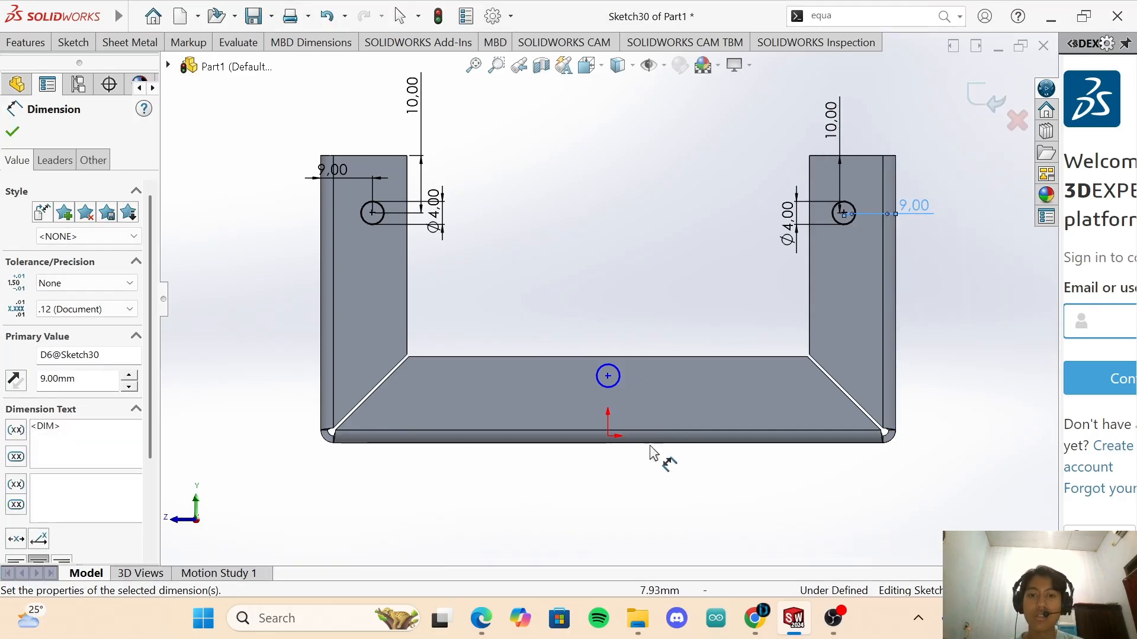
Check the middle hole's position in the exam drawing and dimension the middle circle's centre 9 mm above the base's outer edge.
click(481, 618)
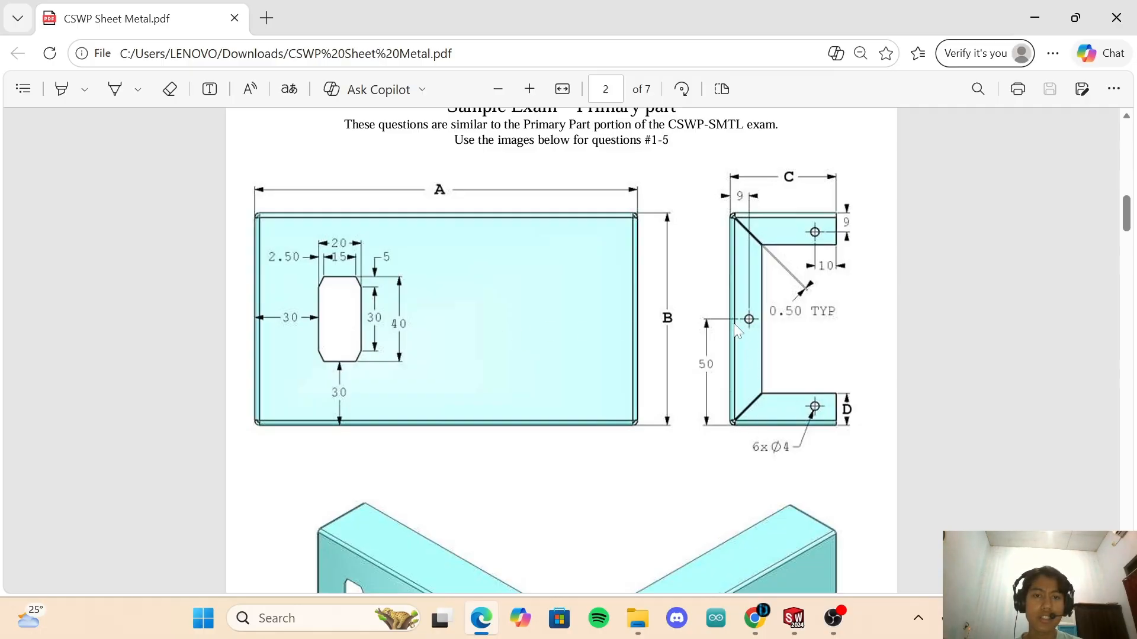
click(794, 618)
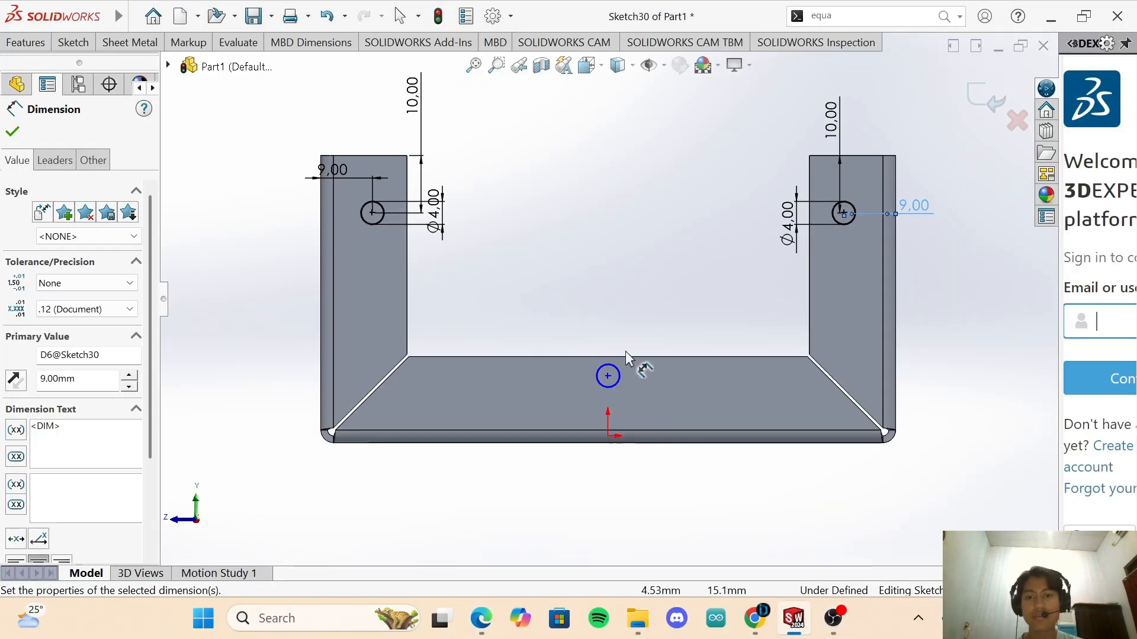
click(612, 385)
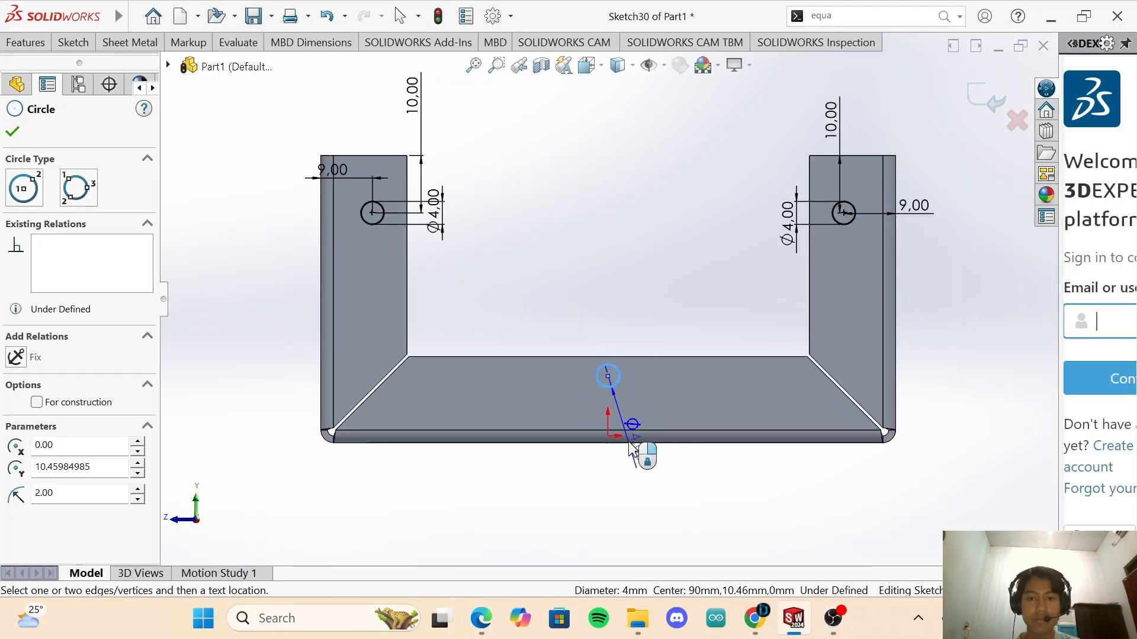
click(629, 444)
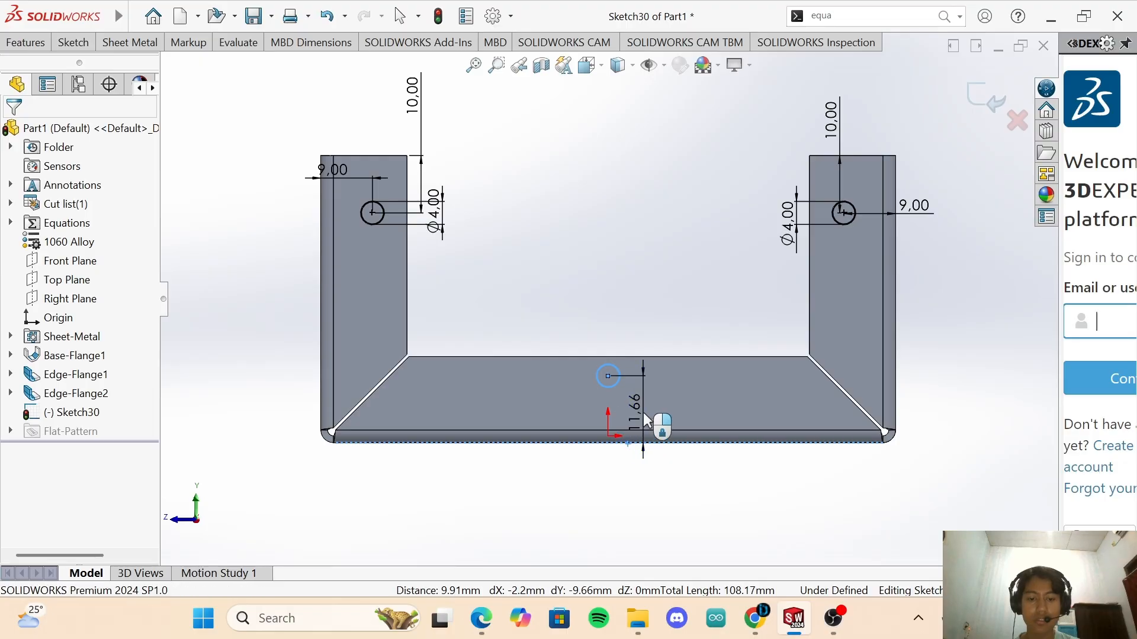
click(645, 418)
key(Return)
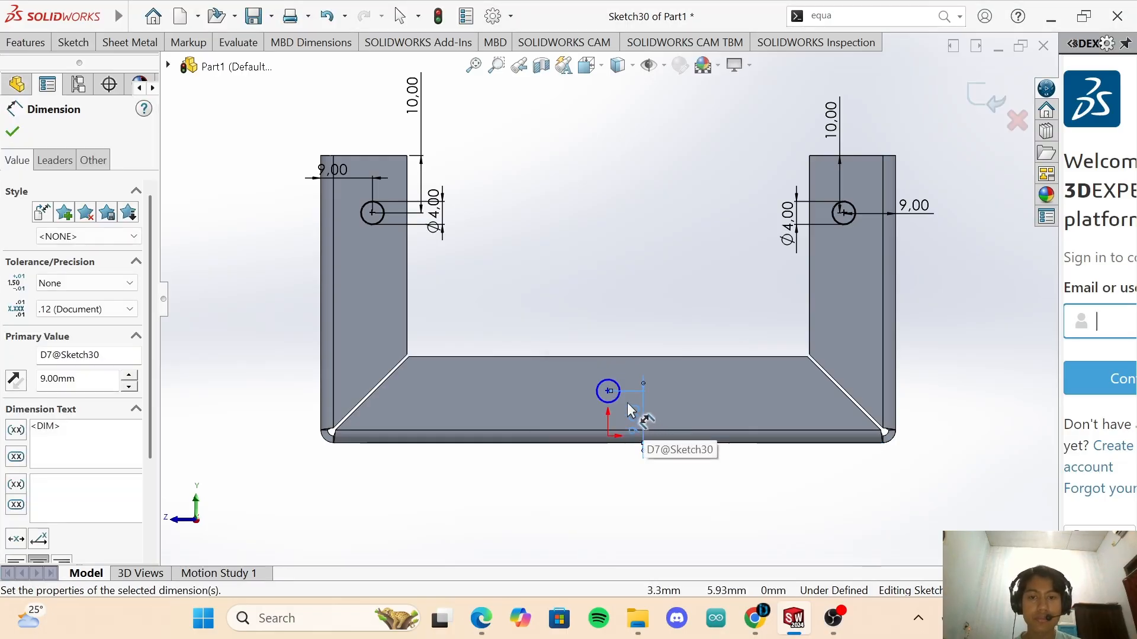
Dimension the middle circle's centre 50 mm from the outer edge of the negative-Z side wall.
click(618, 396)
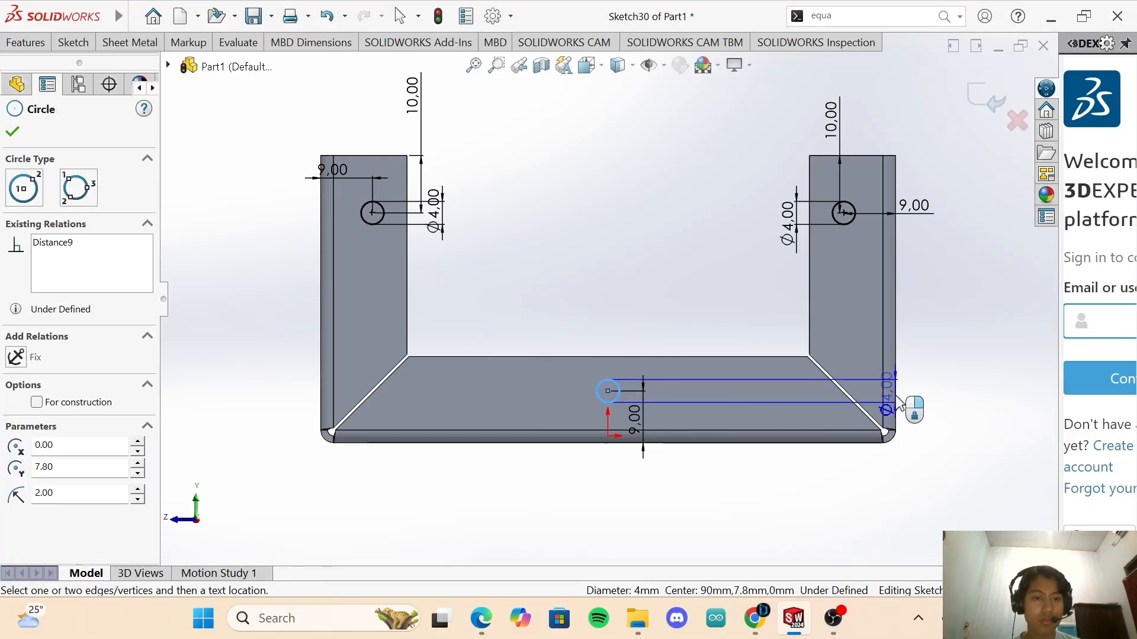
click(897, 398)
click(912, 405)
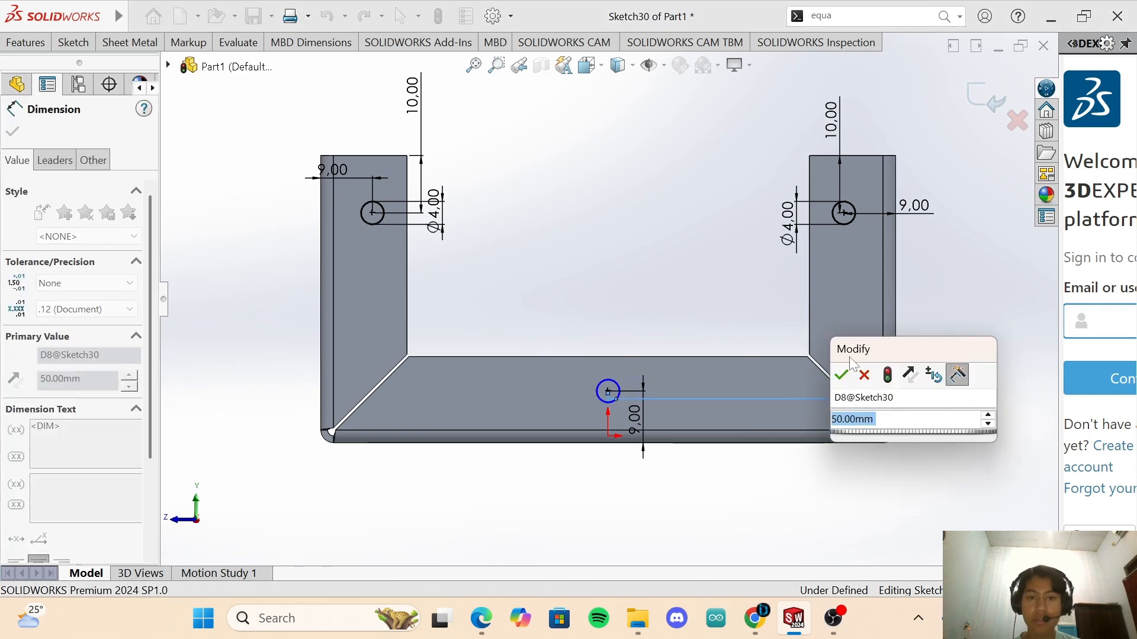
click(841, 375)
Dimension the middle circle's diameter at 4 mm and finish dimensioning the sketch.
click(612, 379)
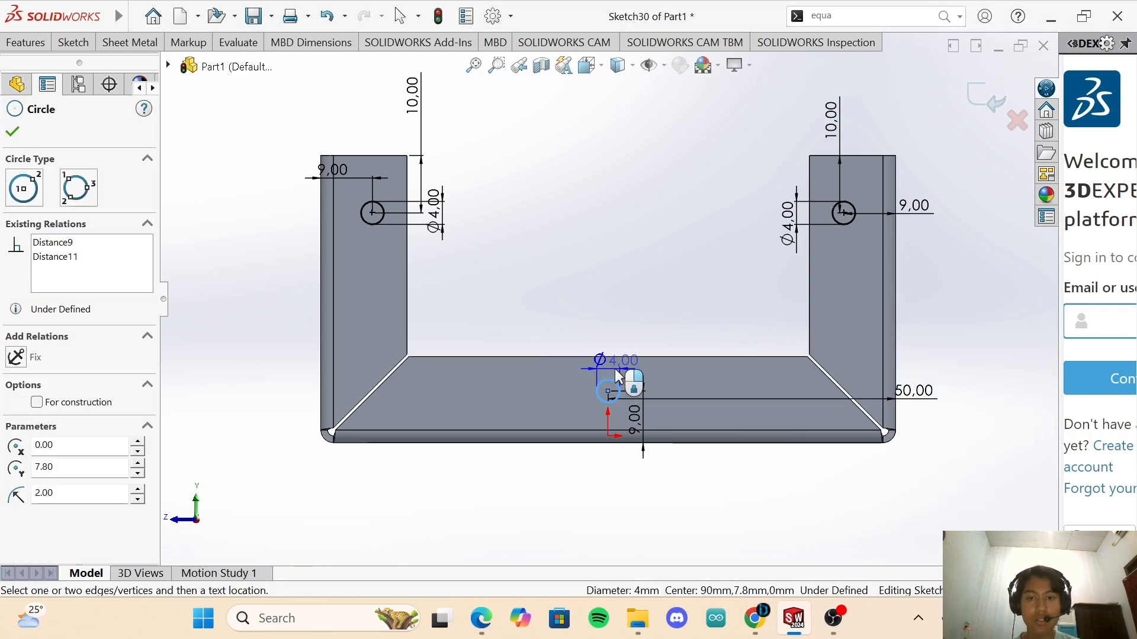
click(716, 317)
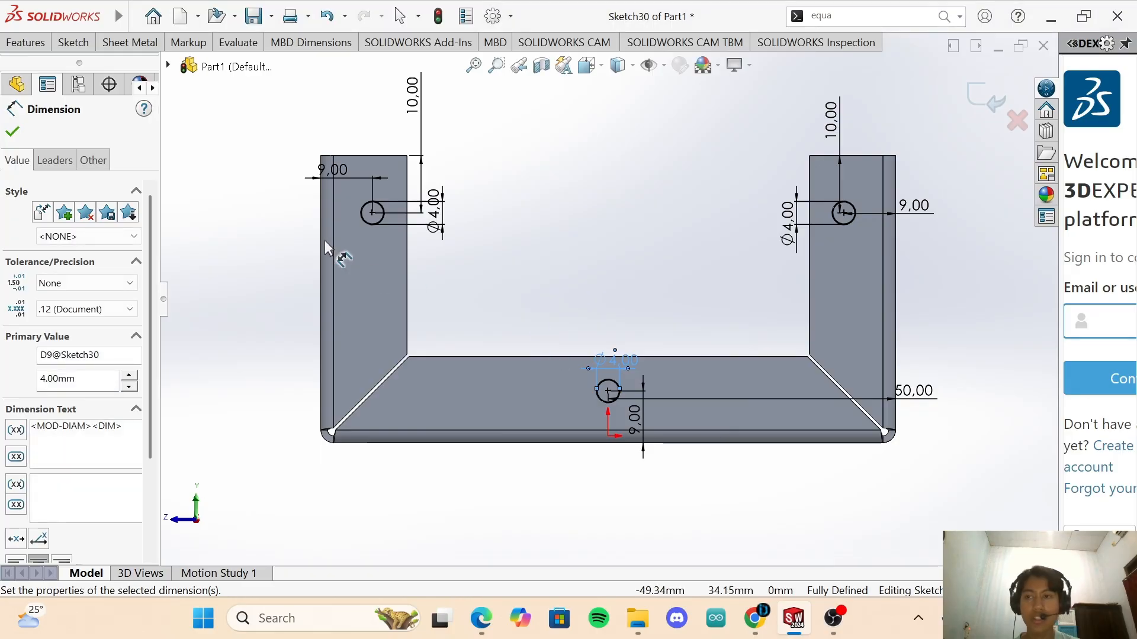
click(14, 132)
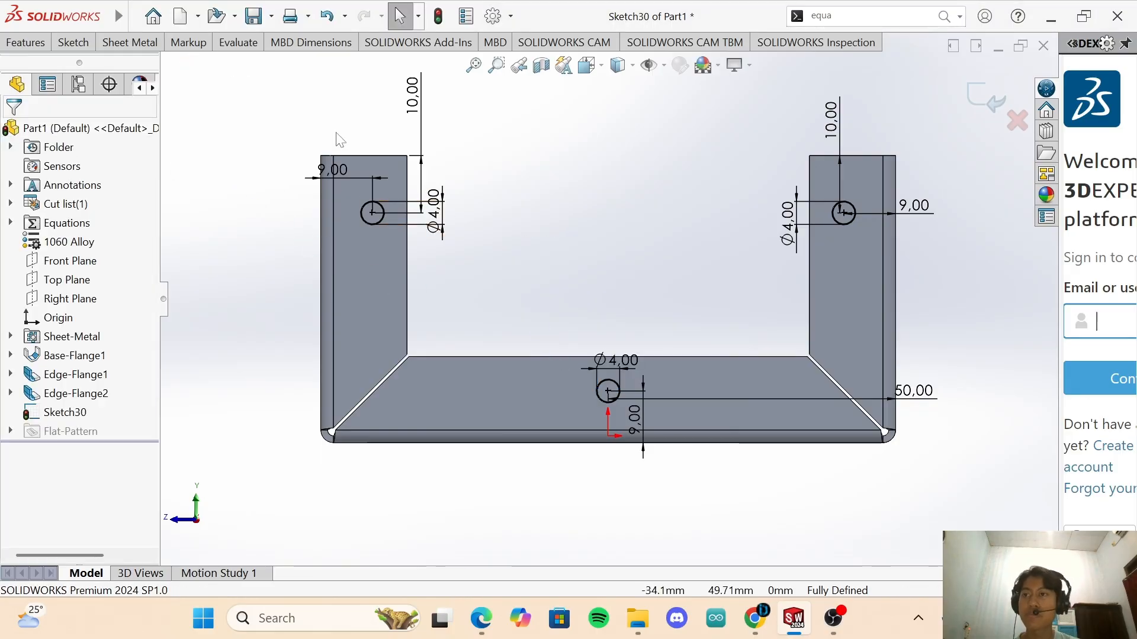
Check the holes in the exam drawing's isometric views and cut the three circles with an Extruded Cut set to Through All.
click(18, 45)
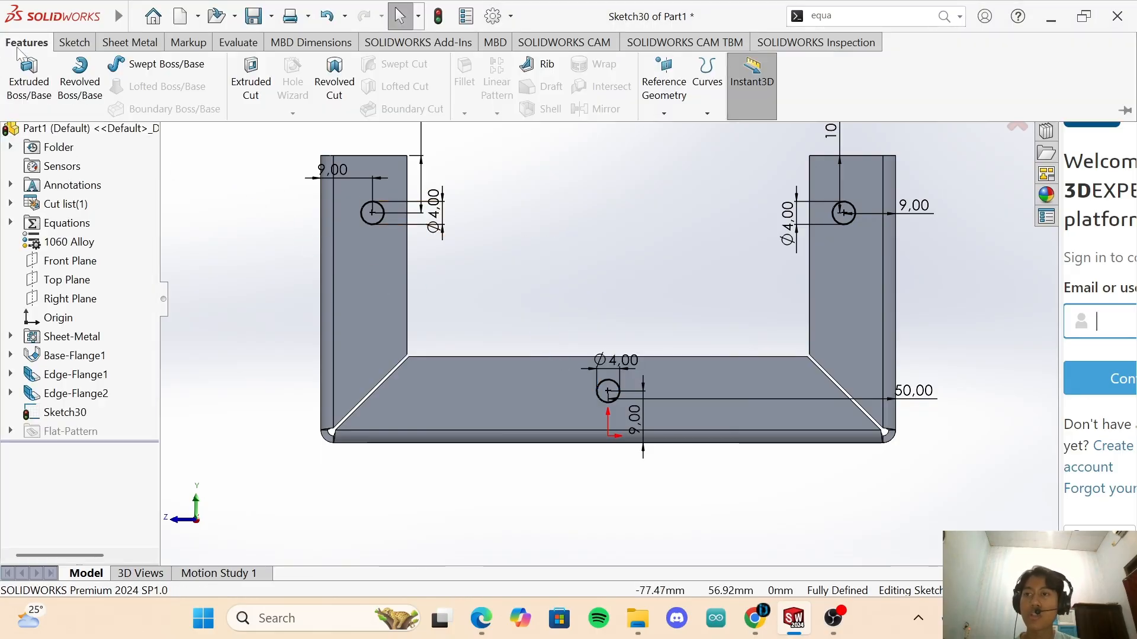
click(253, 78)
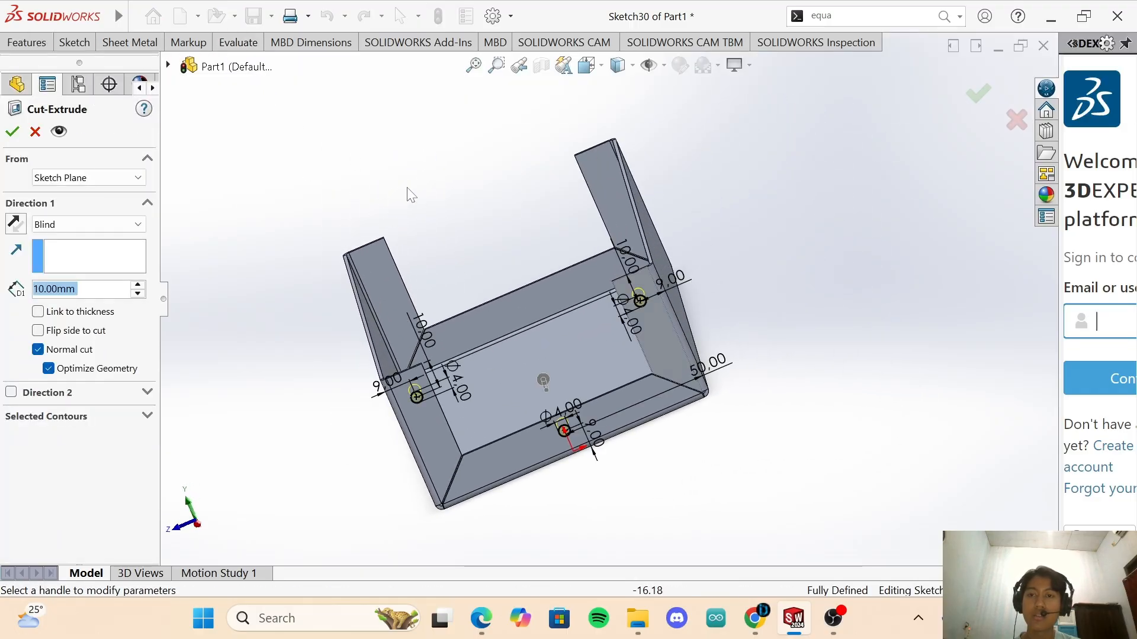
click(482, 619)
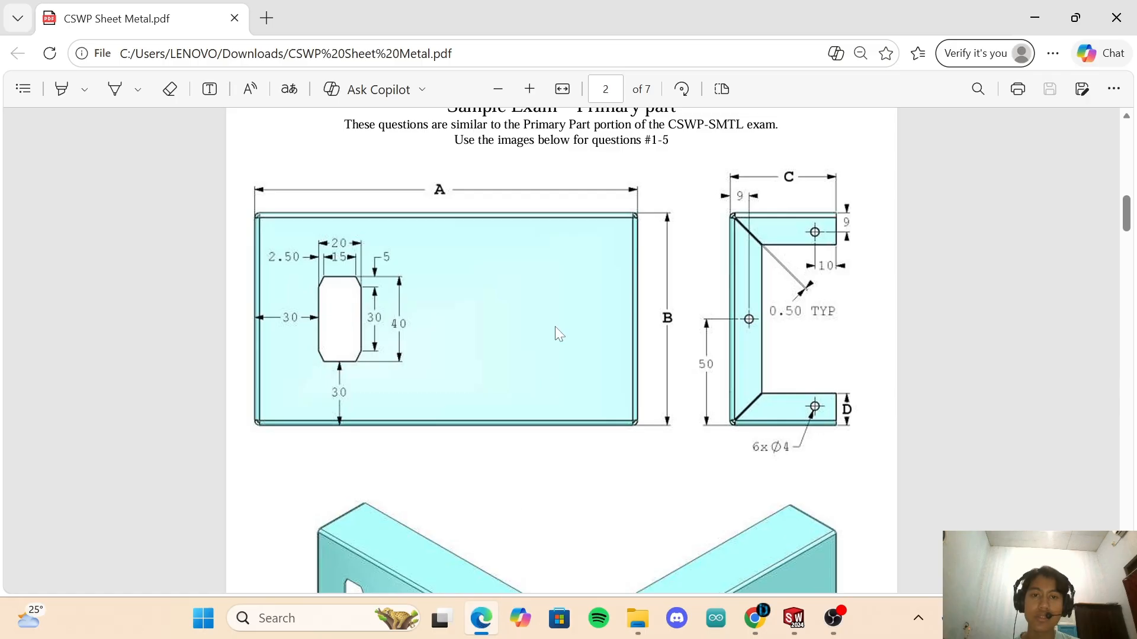
scroll(555, 329, up, 4)
scroll(560, 329, down, 10)
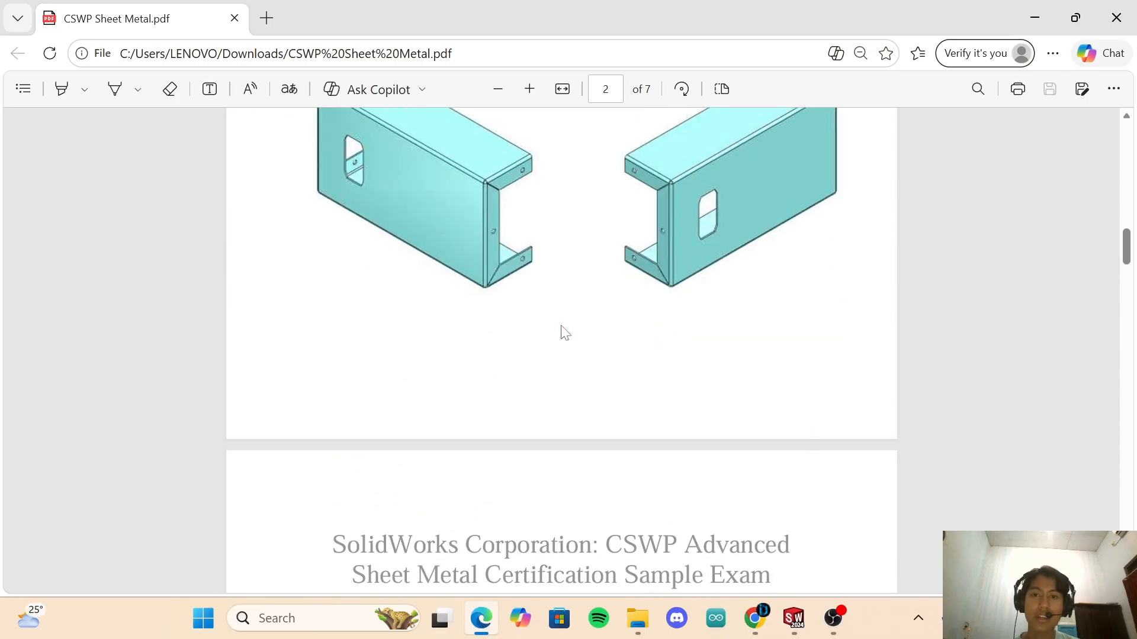
scroll(640, 301, up, 3)
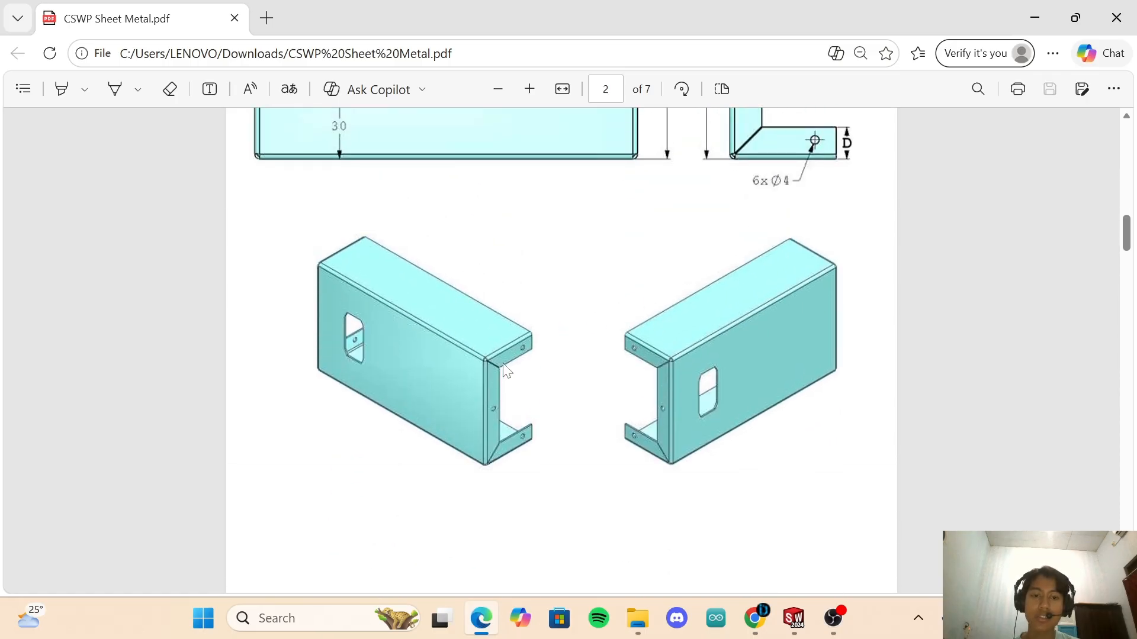
click(794, 619)
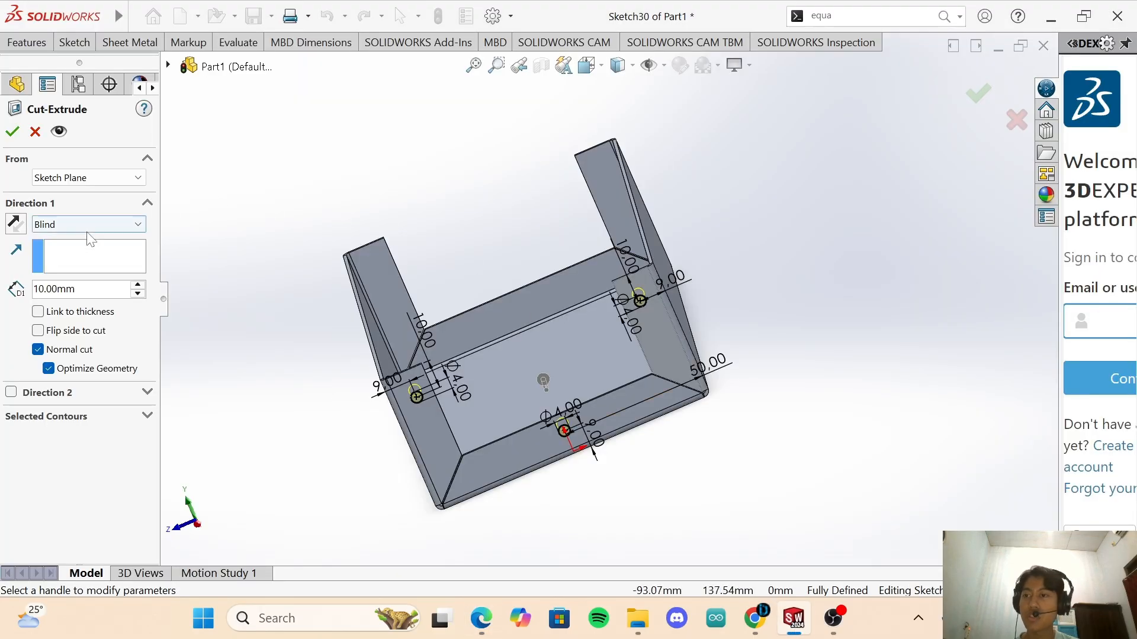
click(81, 233)
click(71, 250)
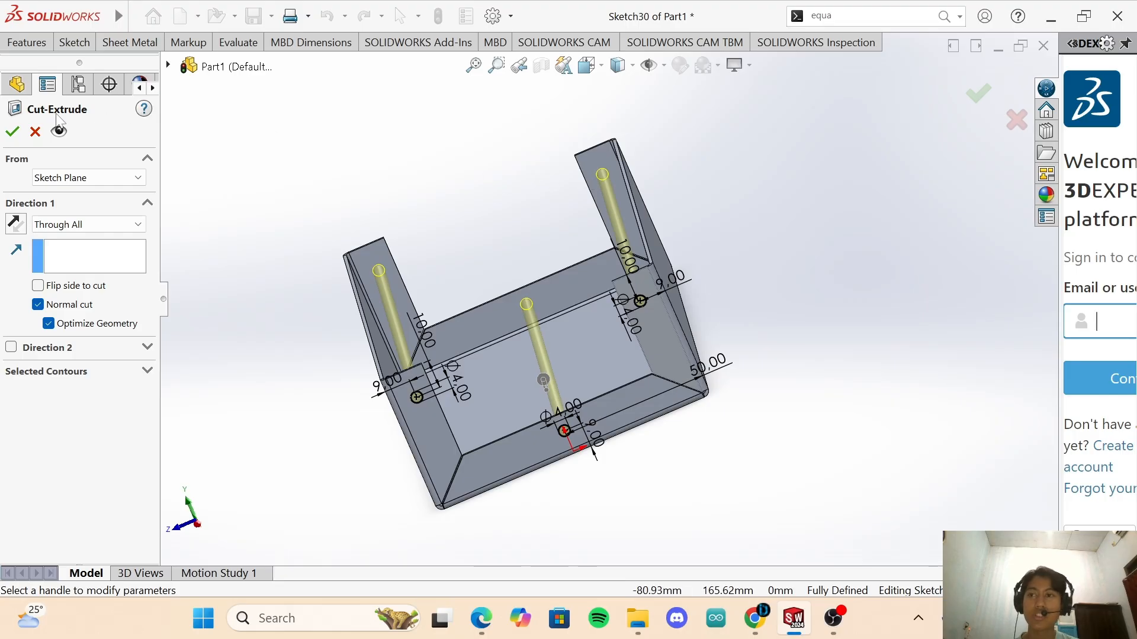
click(11, 132)
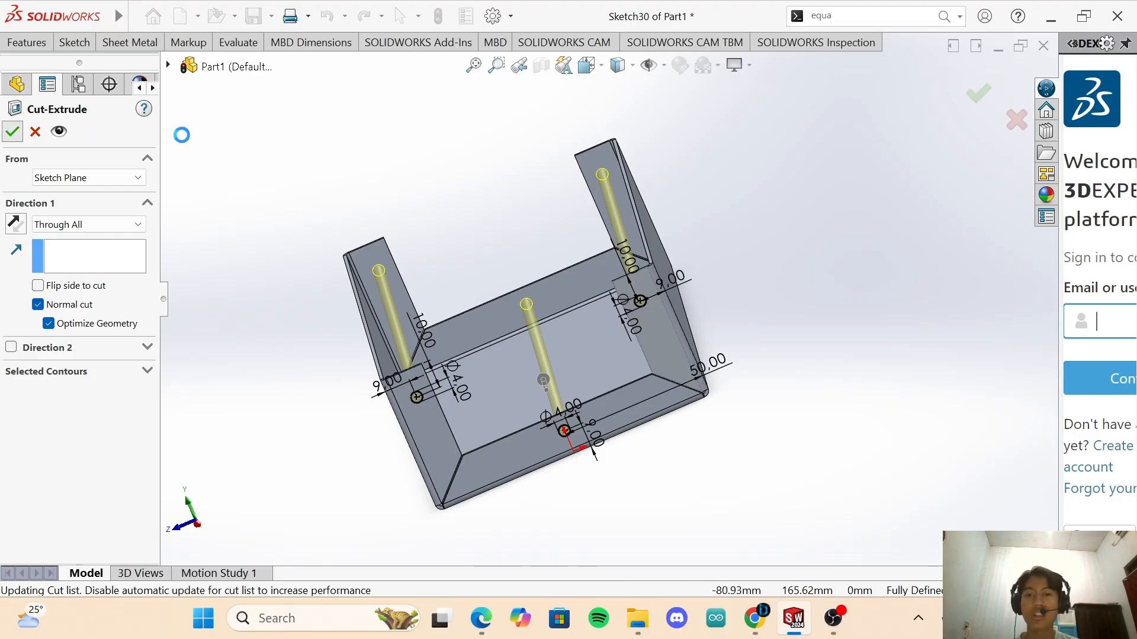
Inspect the finished holes, switch to Edge and check the rectangular cutout's dimensions in CSWP Sheet Metal.pdf.
click(349, 188)
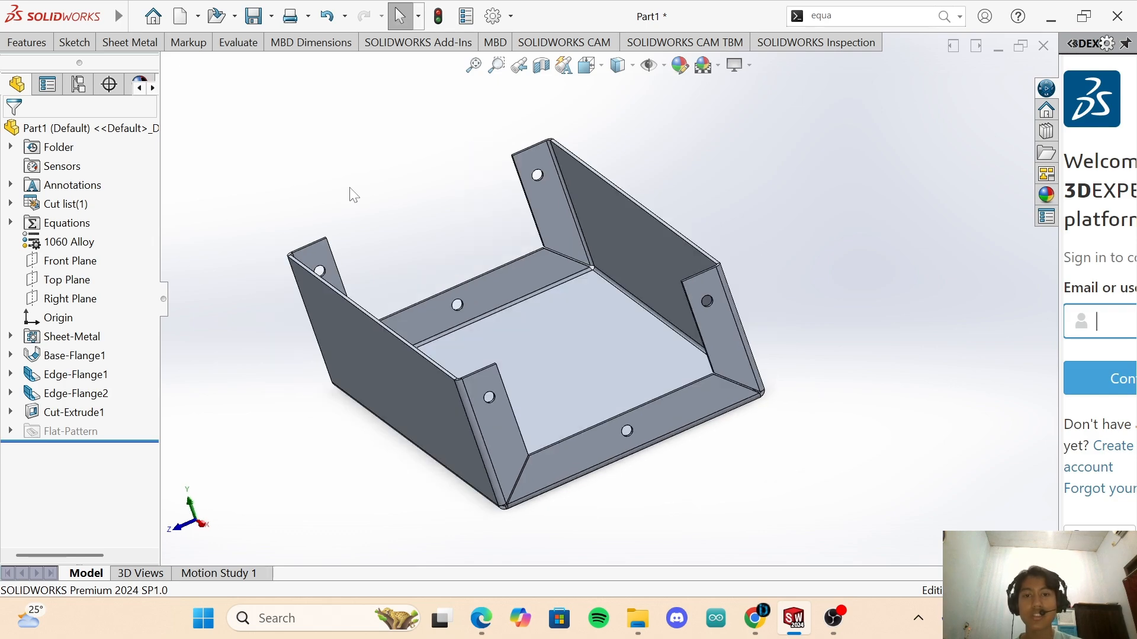
key(Left)
key(Down)
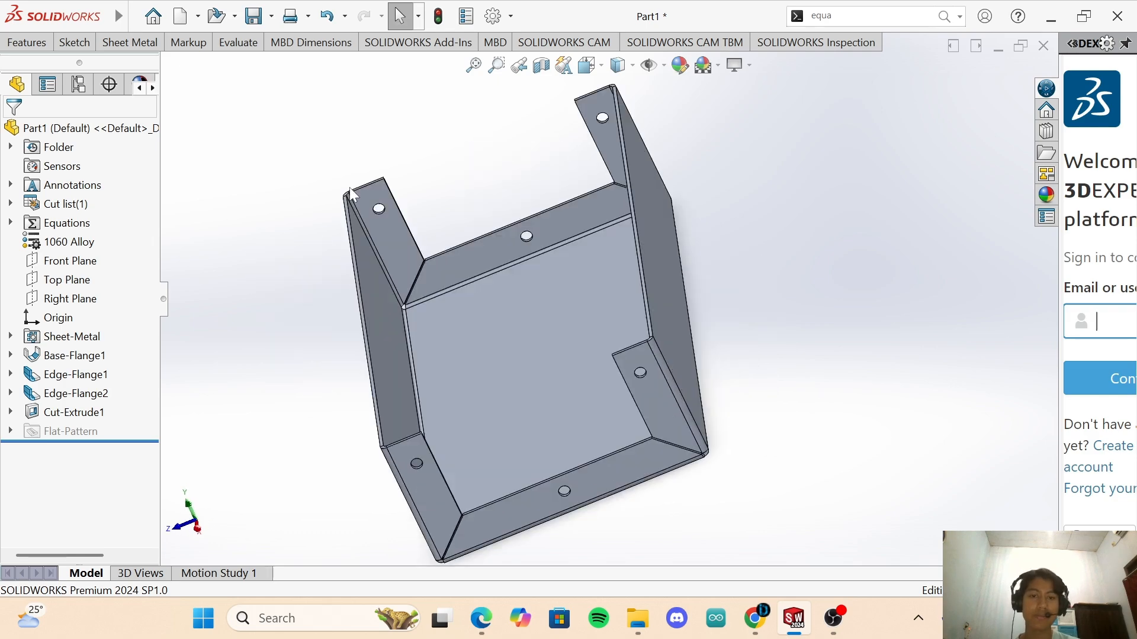
click(479, 613)
scroll(517, 321, up, 4)
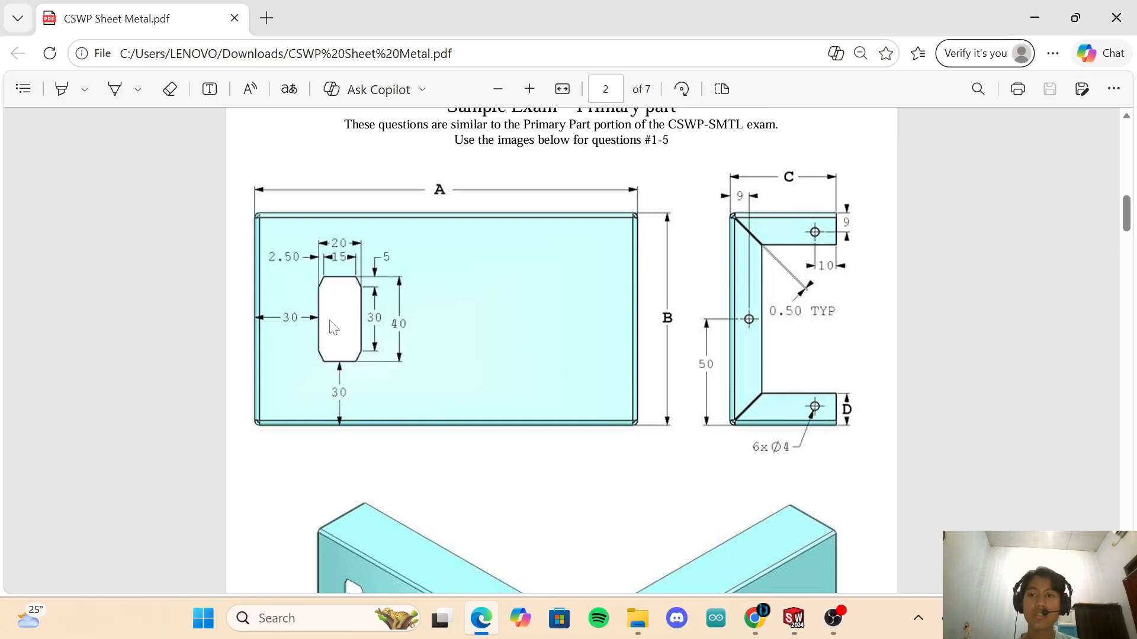
Switch back to SOLIDWORKS and start a new sketch on the outer face of the part's base.
click(795, 616)
key(Down)
key(Up)
key(Up)
key(Up)
key(Up)
key(Up)
key(Up)
key(Up)
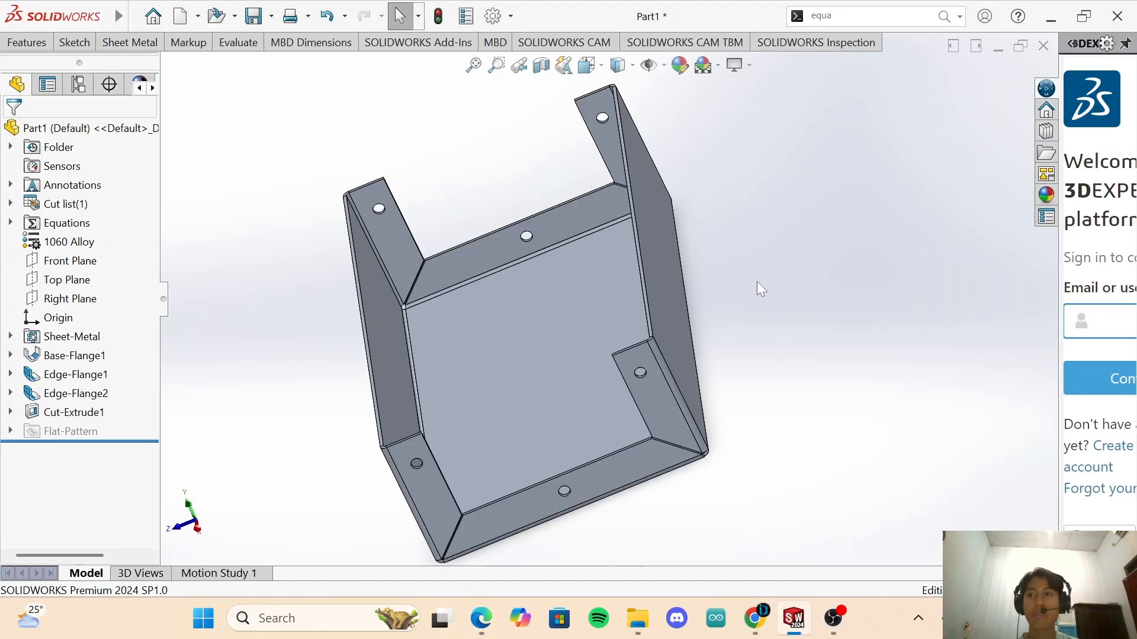
key(Left)
click(73, 42)
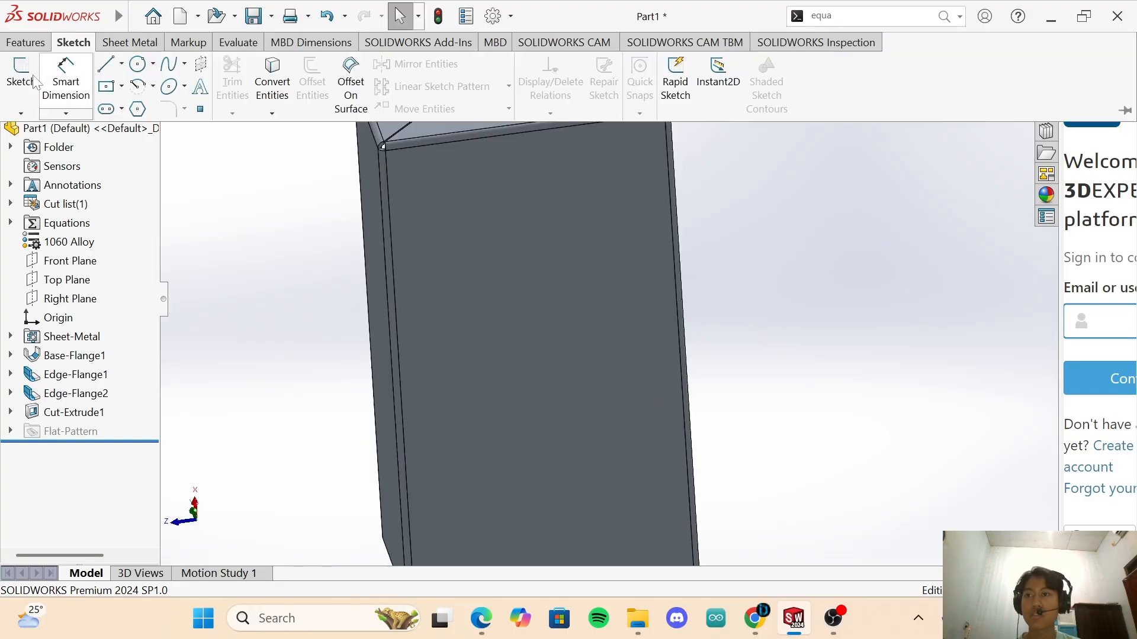
click(21, 79)
click(562, 279)
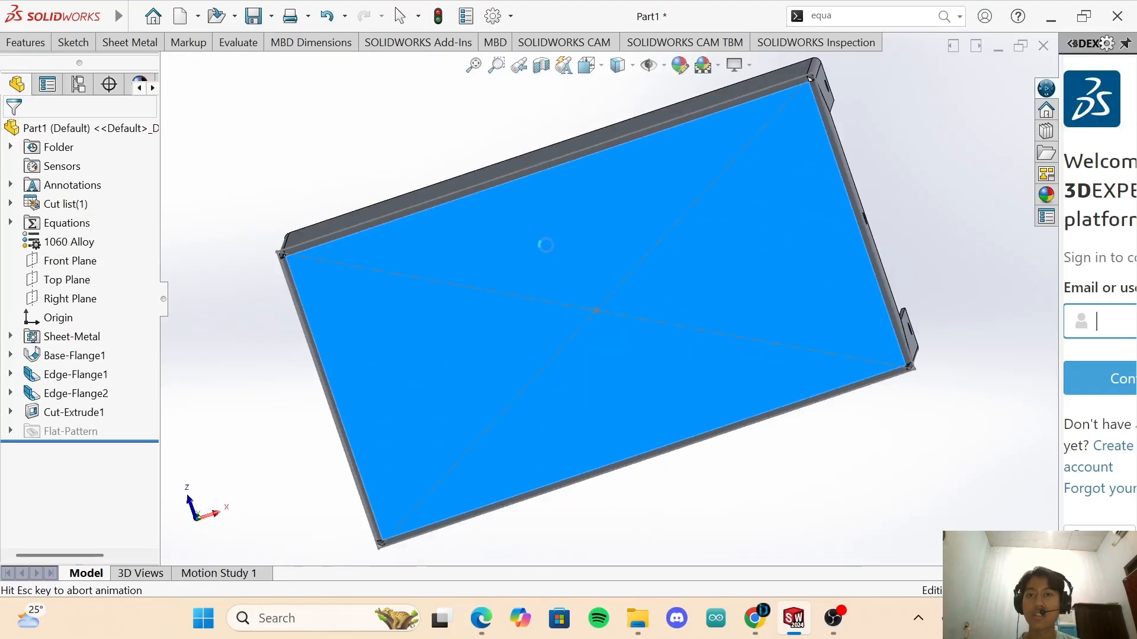
Sketch a corner rectangle about 16 mm wide and 25 mm high near the left edge of the base face.
click(71, 45)
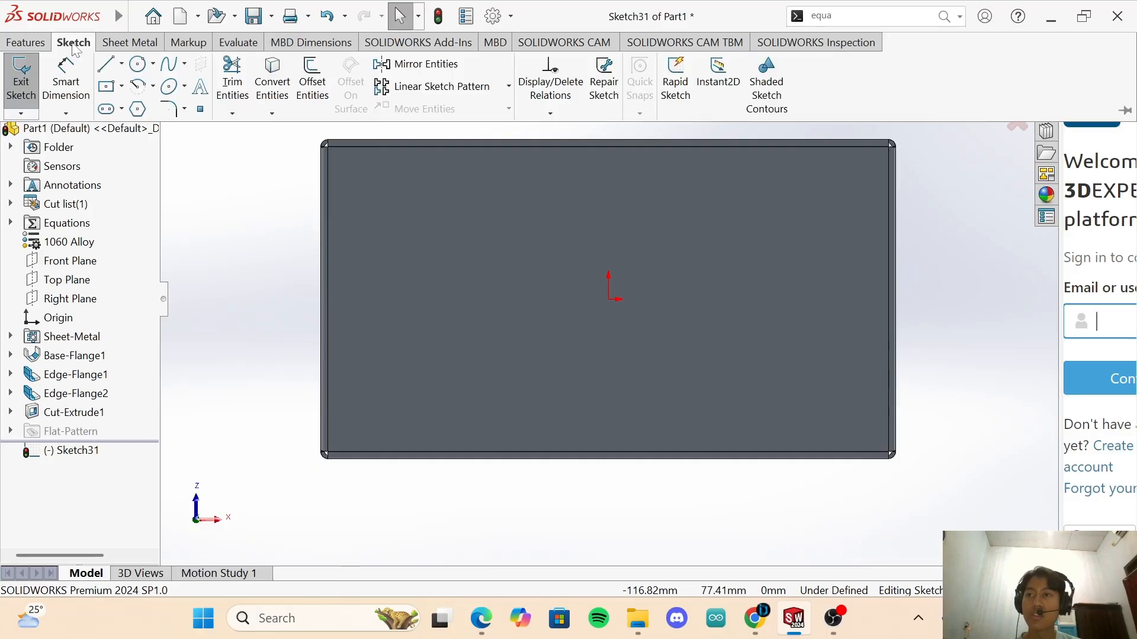
click(121, 90)
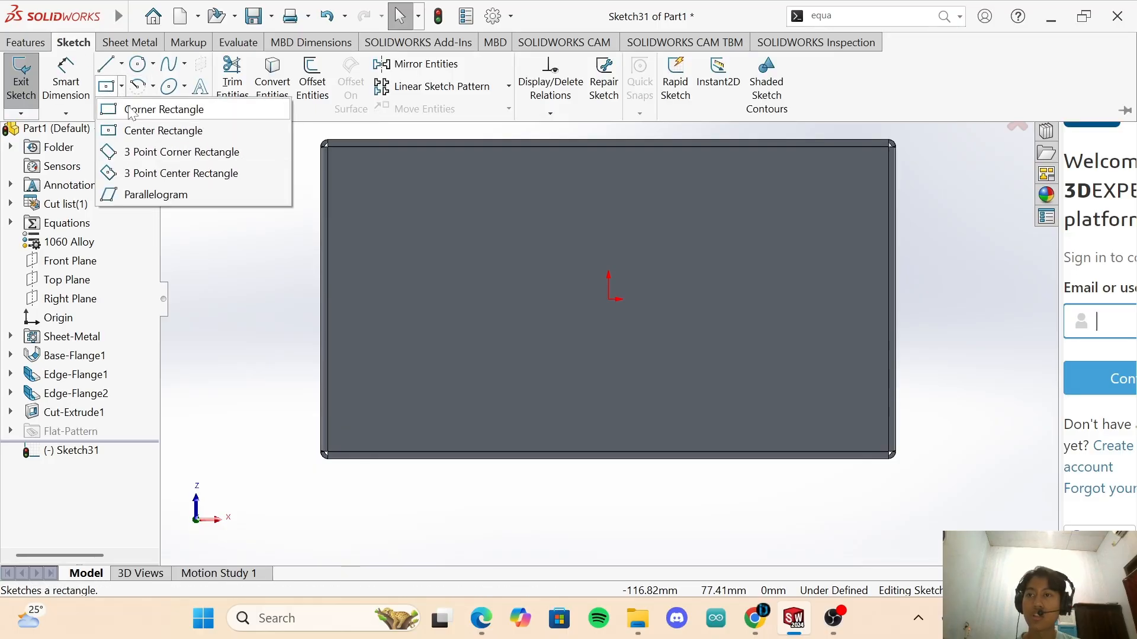
click(148, 107)
click(368, 245)
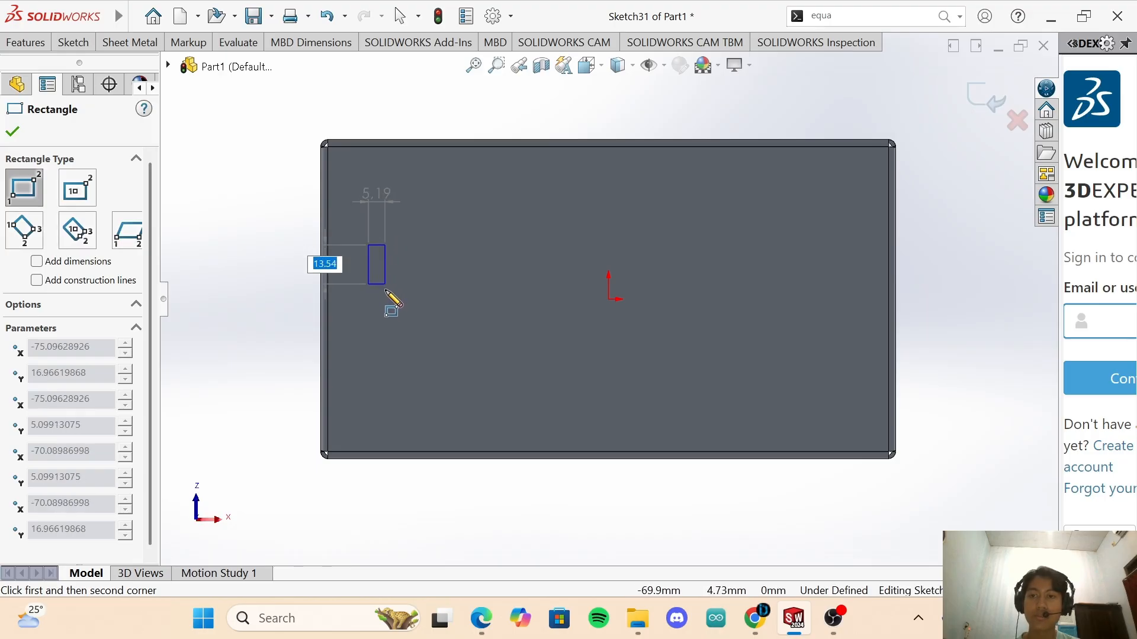
click(418, 325)
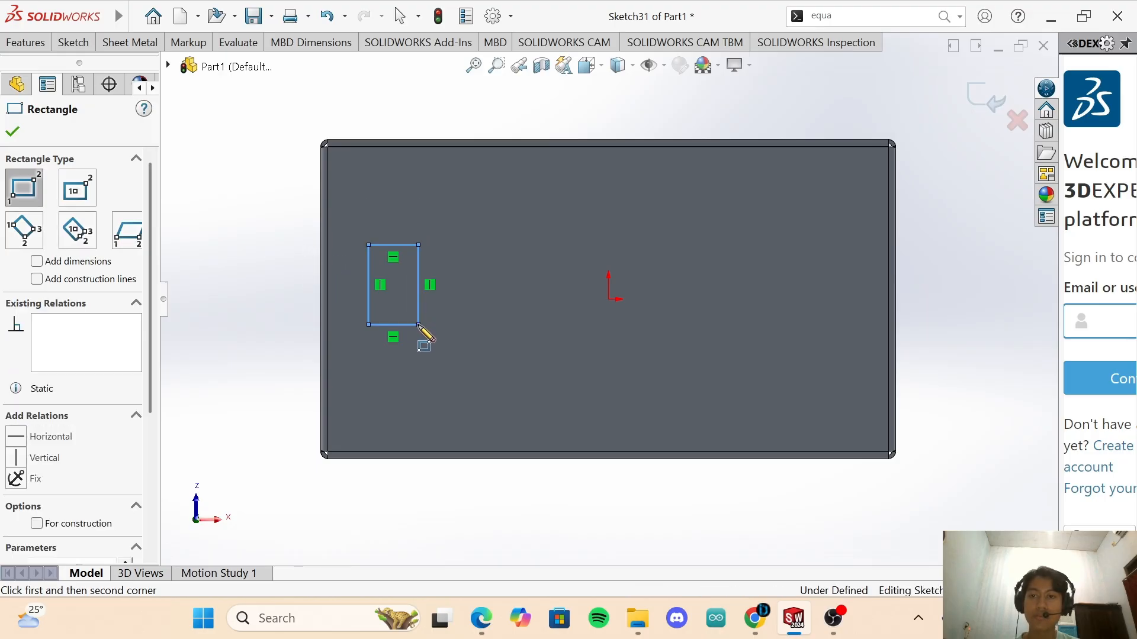
click(12, 127)
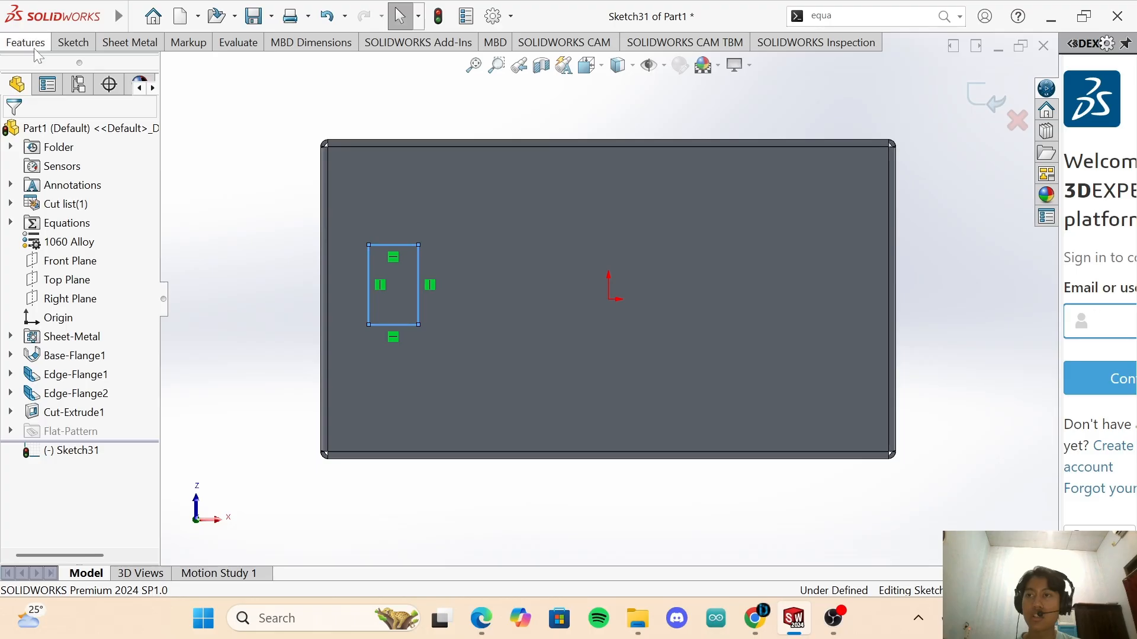
click(82, 45)
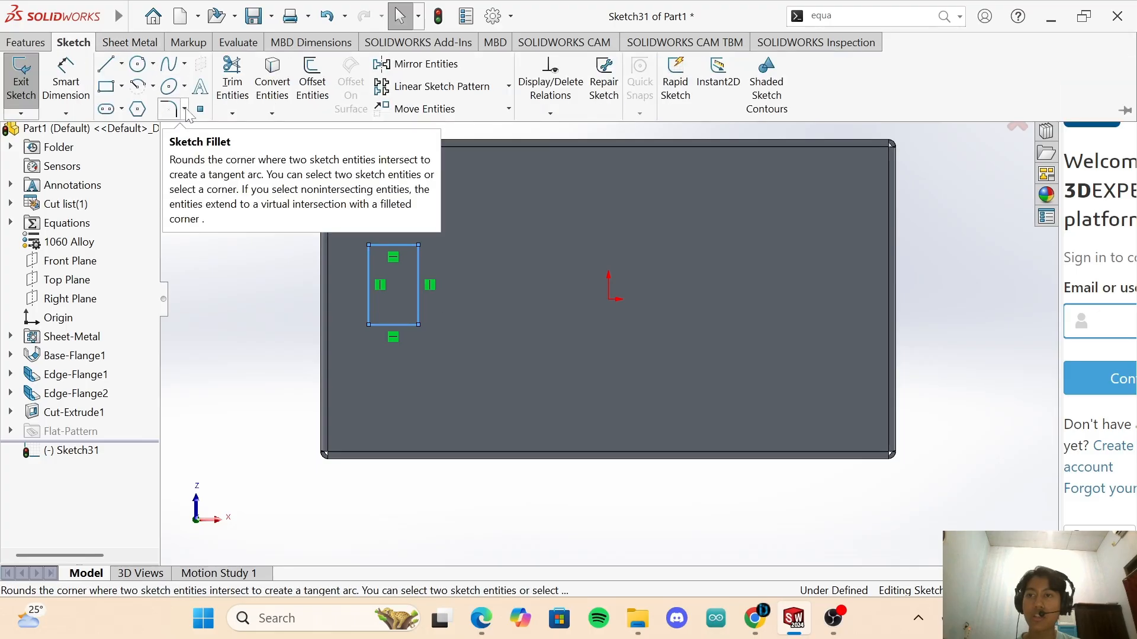
click(185, 111)
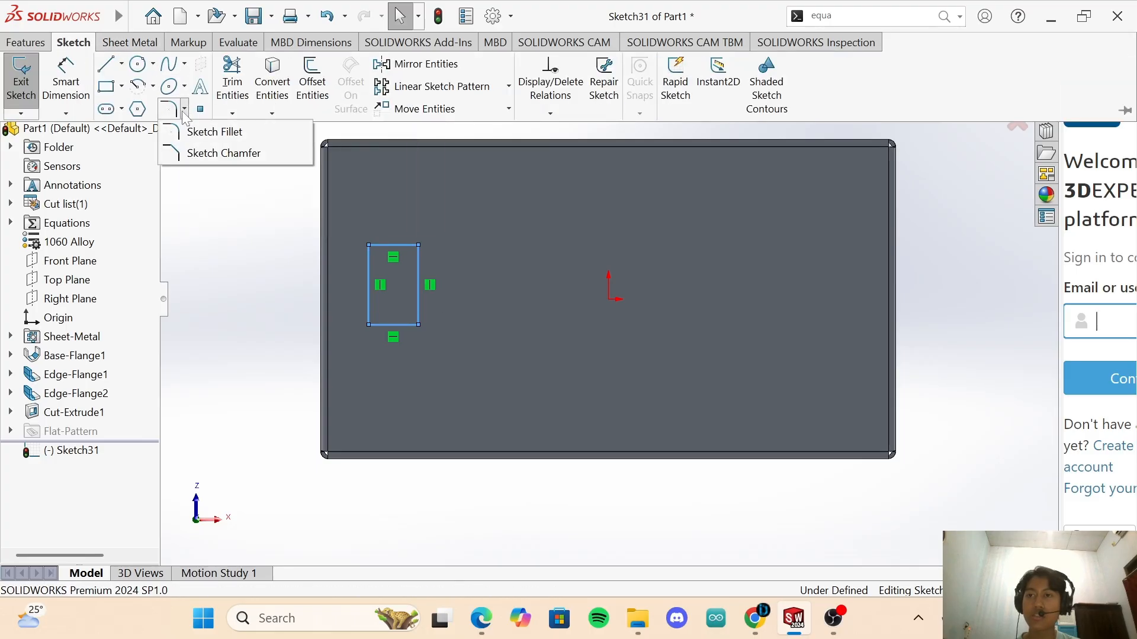
click(246, 240)
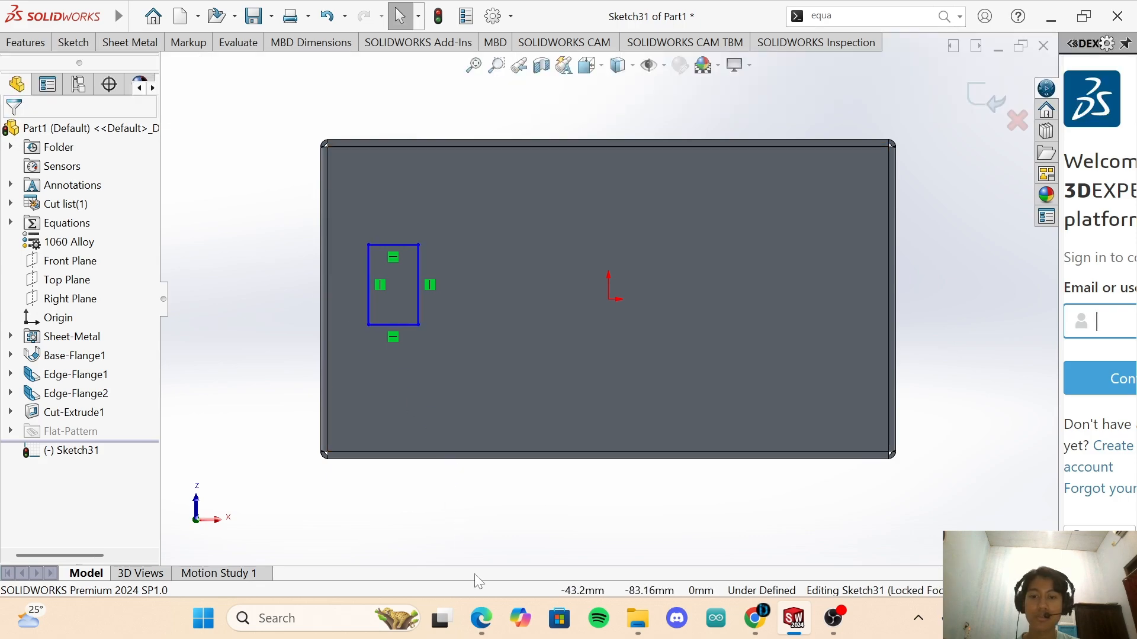
Consult the PDF drawing in Edge, return to SOLIDWORKS and dimension the rectangle 40 mm high and 20 mm wide.
click(481, 618)
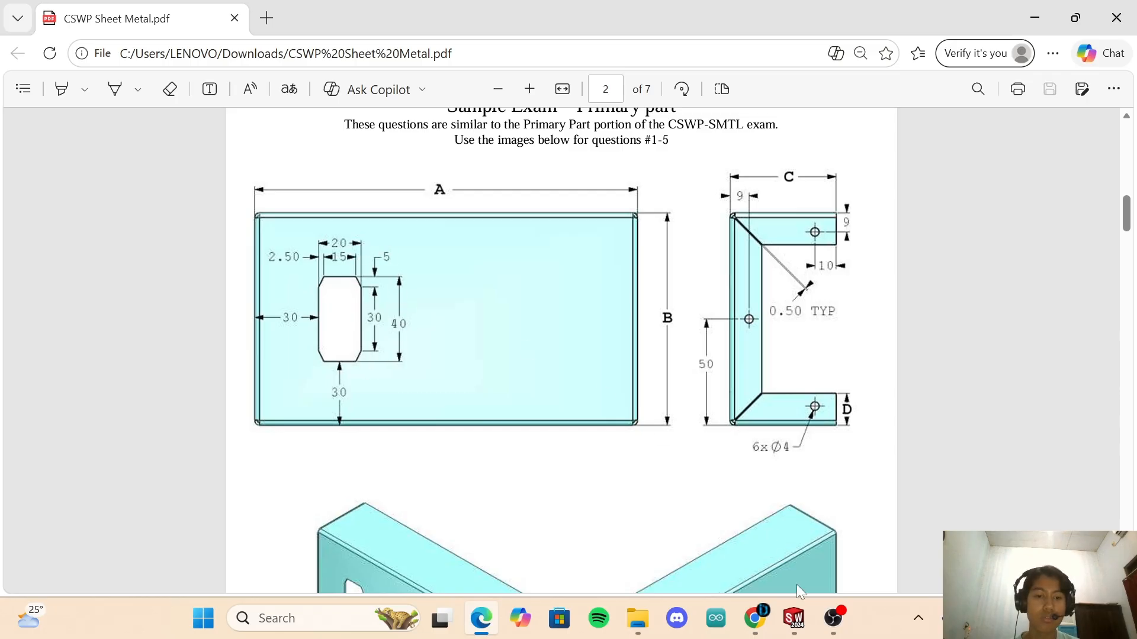
click(793, 618)
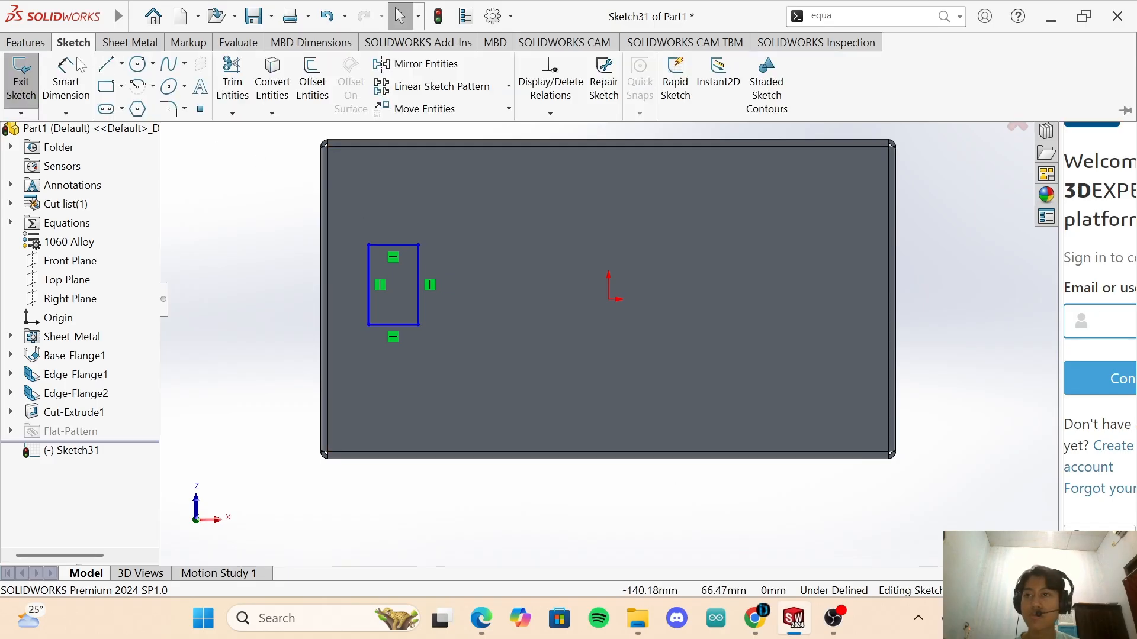
click(66, 75)
click(418, 268)
click(473, 285)
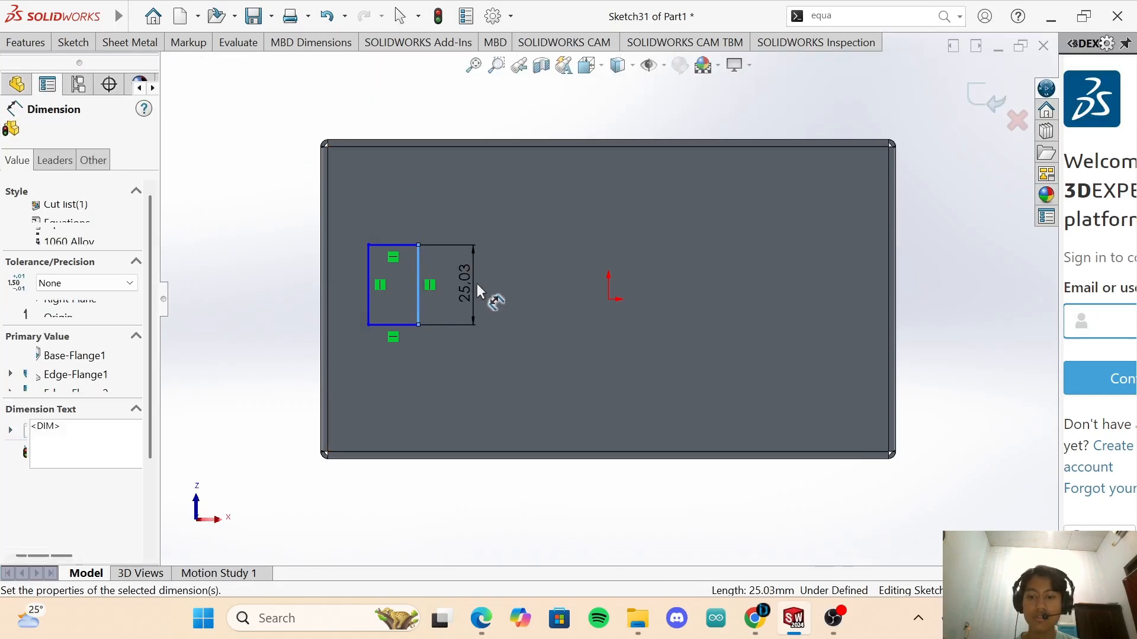
text(40)
key(Return)
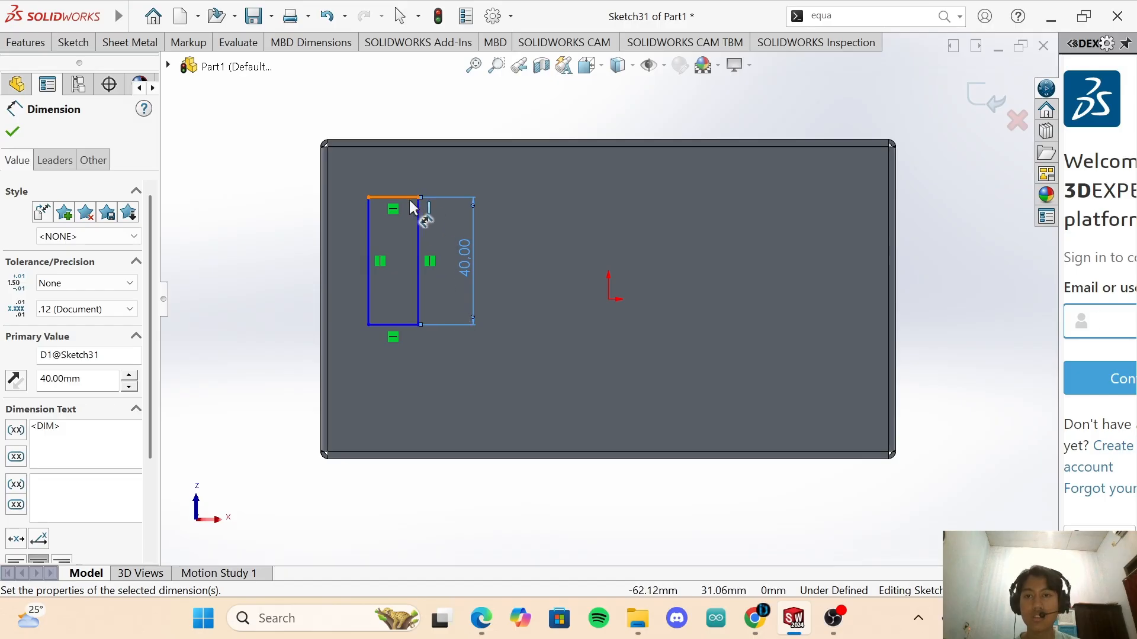
click(405, 199)
click(403, 175)
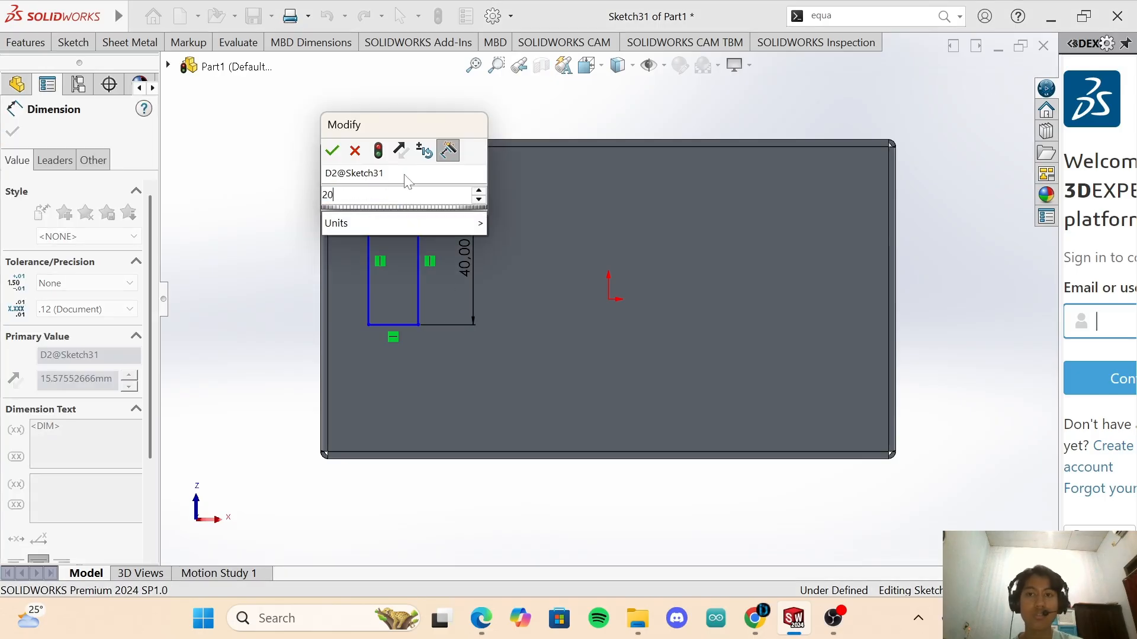
key(Return)
click(12, 131)
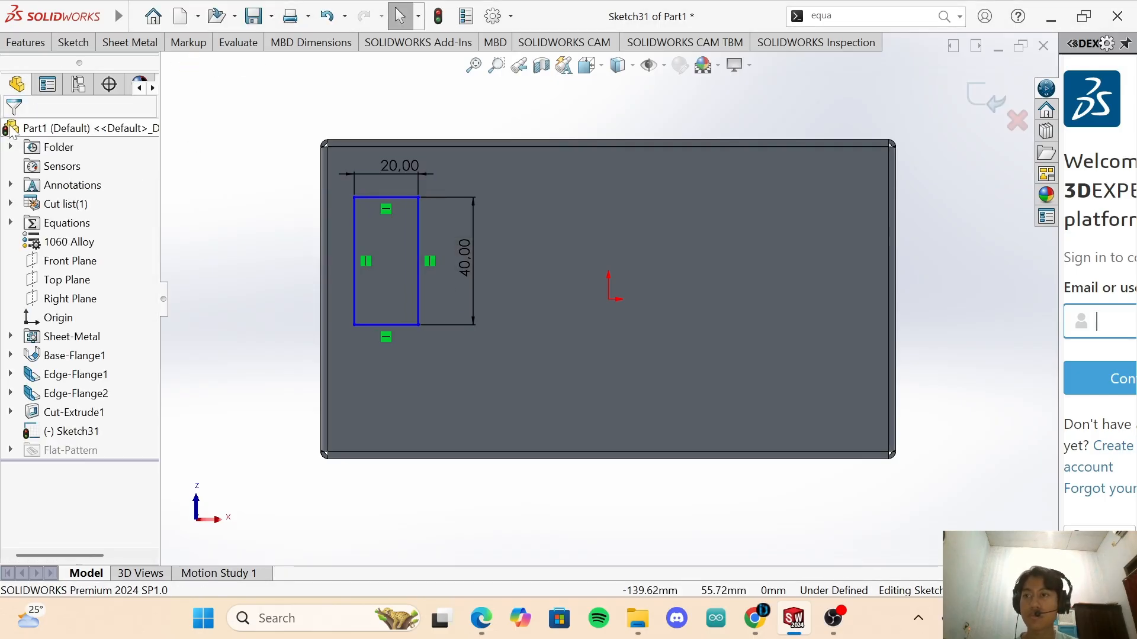
Recheck the PDF drawing in Edge, return to SOLIDWORKS and chamfer the rectangle's two upper corners with an equal distance of 5 mm.
click(489, 625)
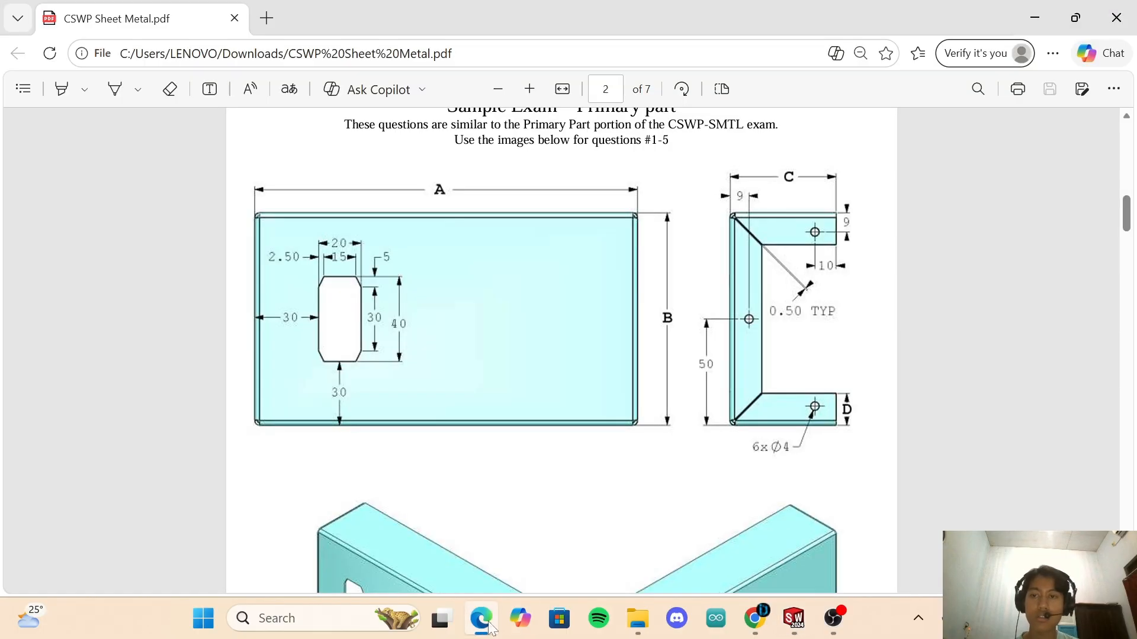
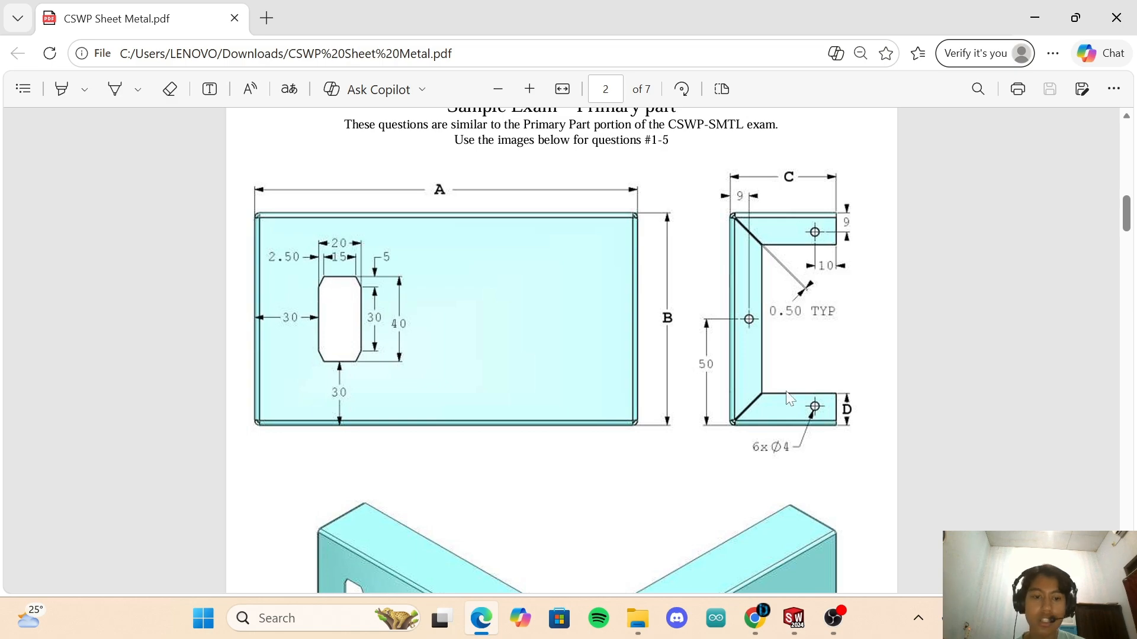
click(794, 618)
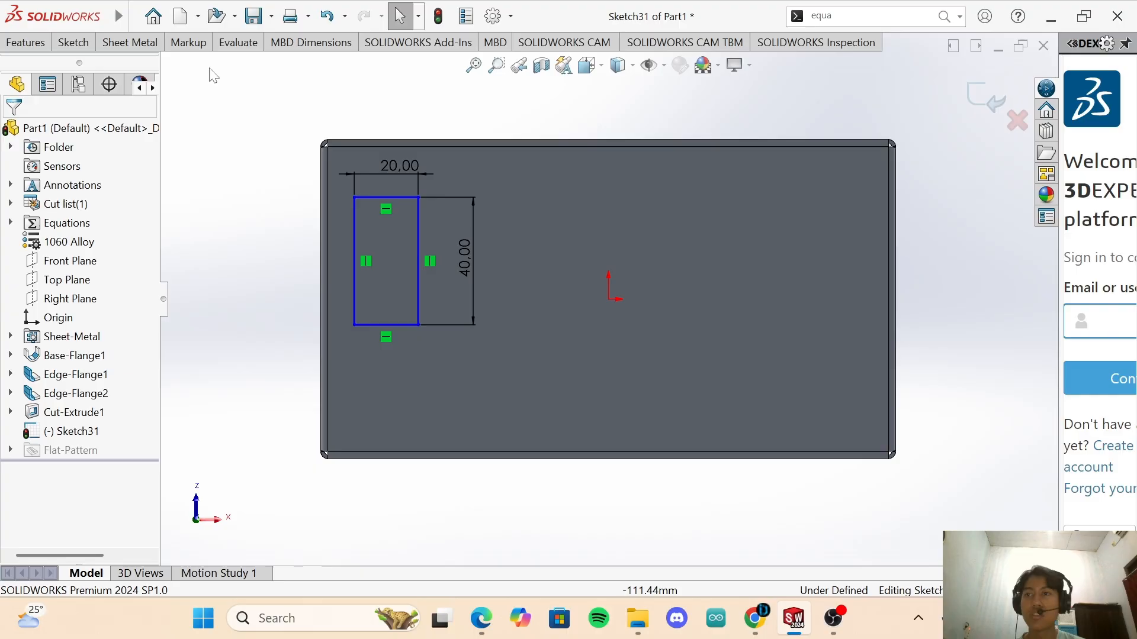
click(72, 43)
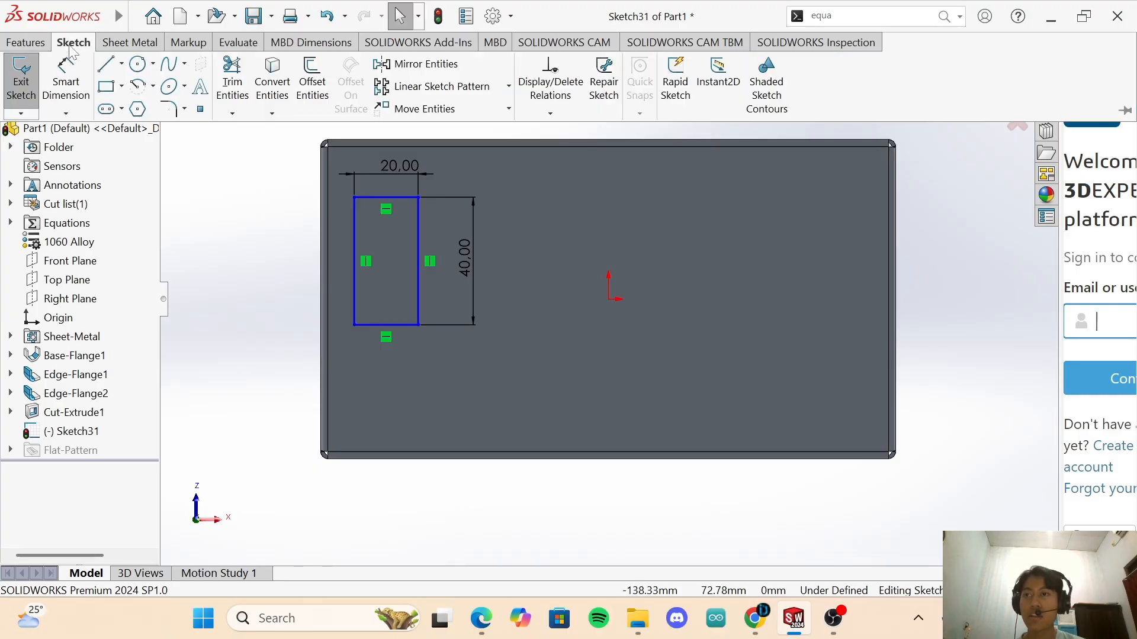
click(186, 110)
click(203, 155)
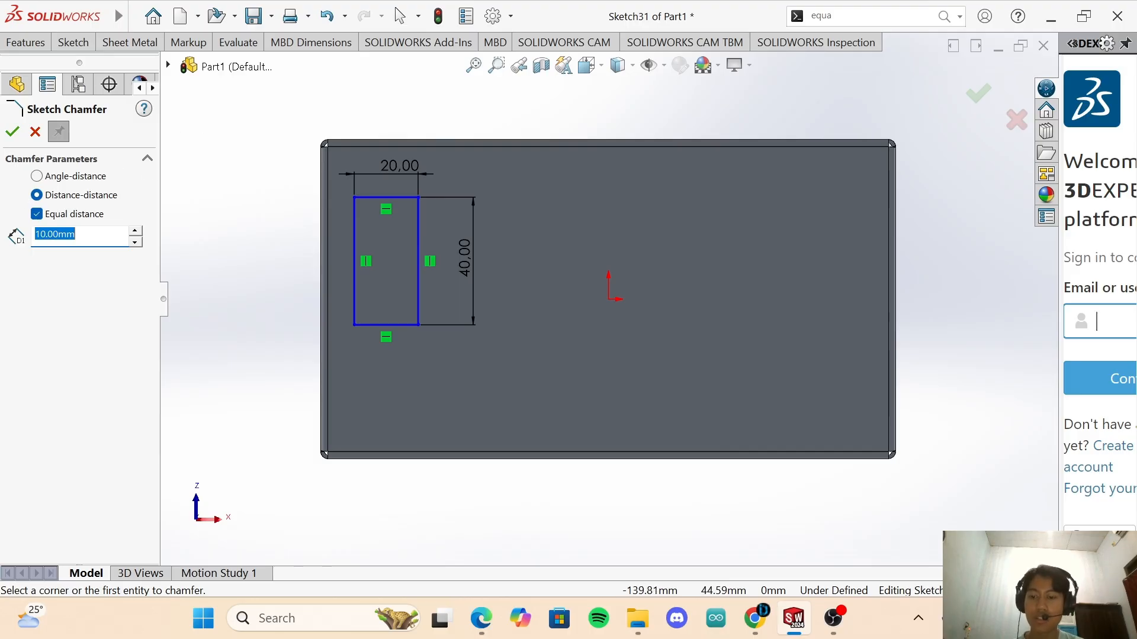
text(5)
key(Return)
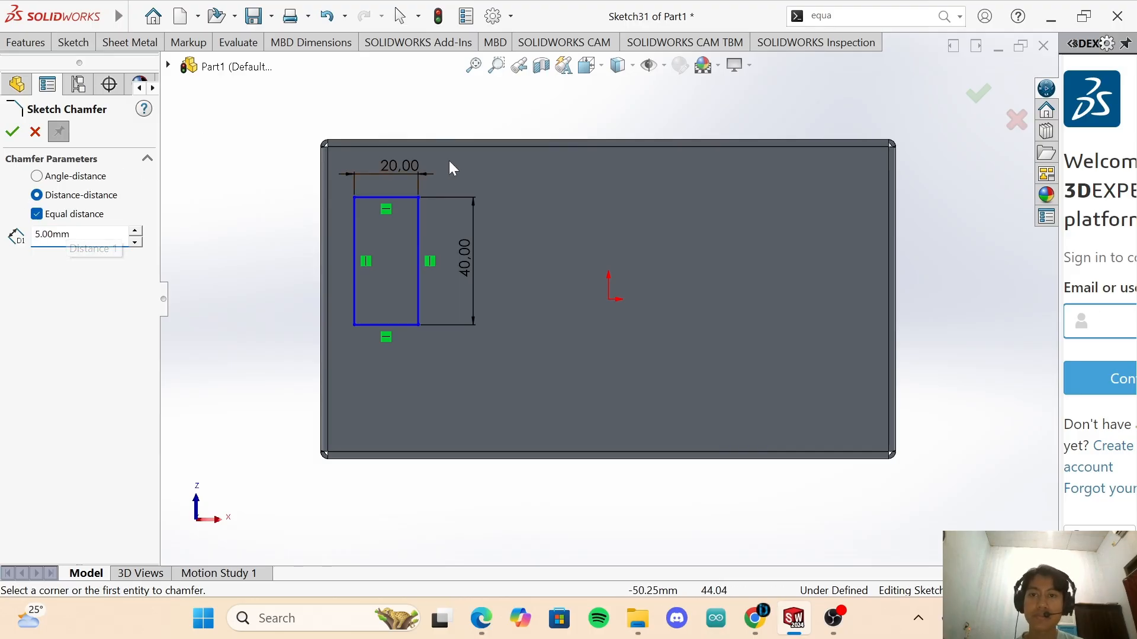
click(418, 210)
click(406, 200)
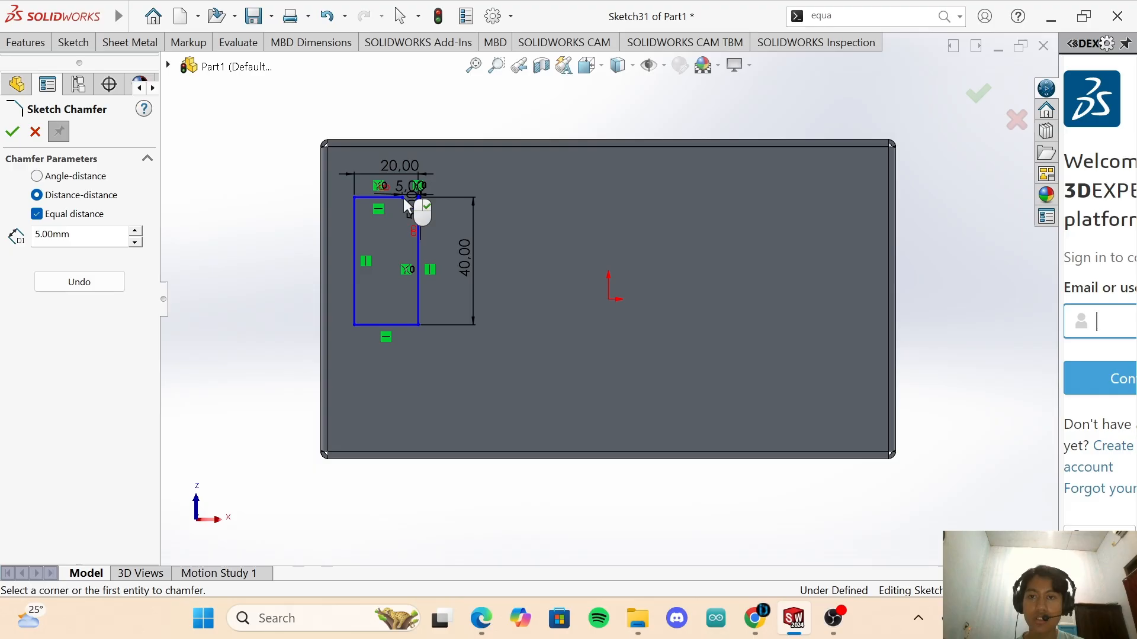
click(355, 214)
click(368, 198)
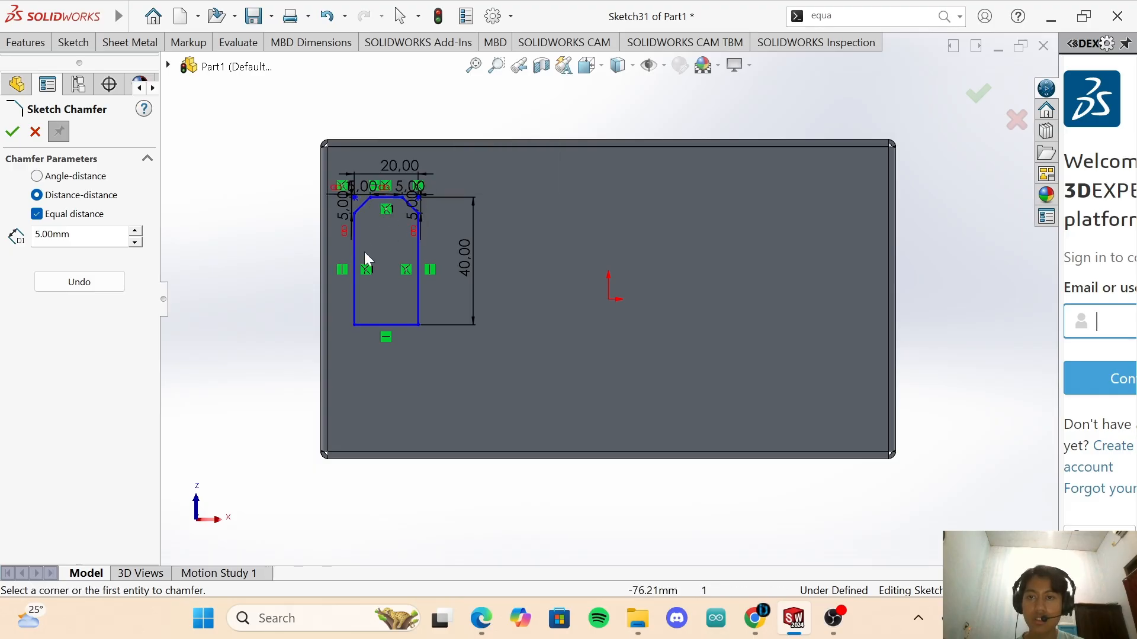
Chamfer the rectangle's two lower corners with the same 5 mm equal distance and finish the Sketch Chamfer command.
click(354, 290)
click(385, 325)
click(418, 303)
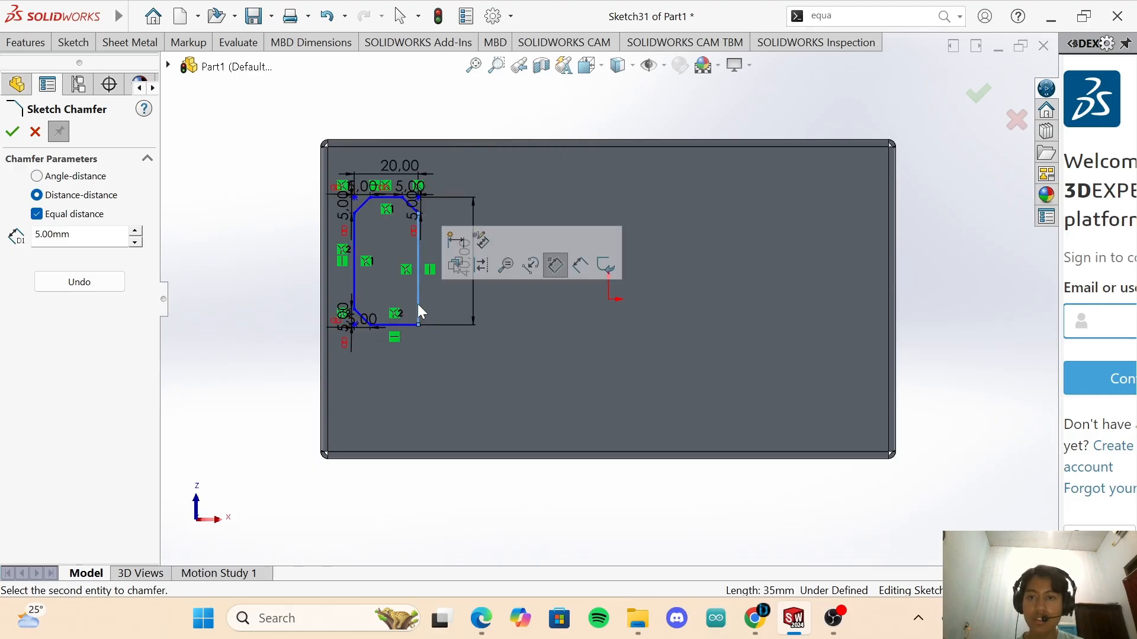
click(409, 326)
key(Escape)
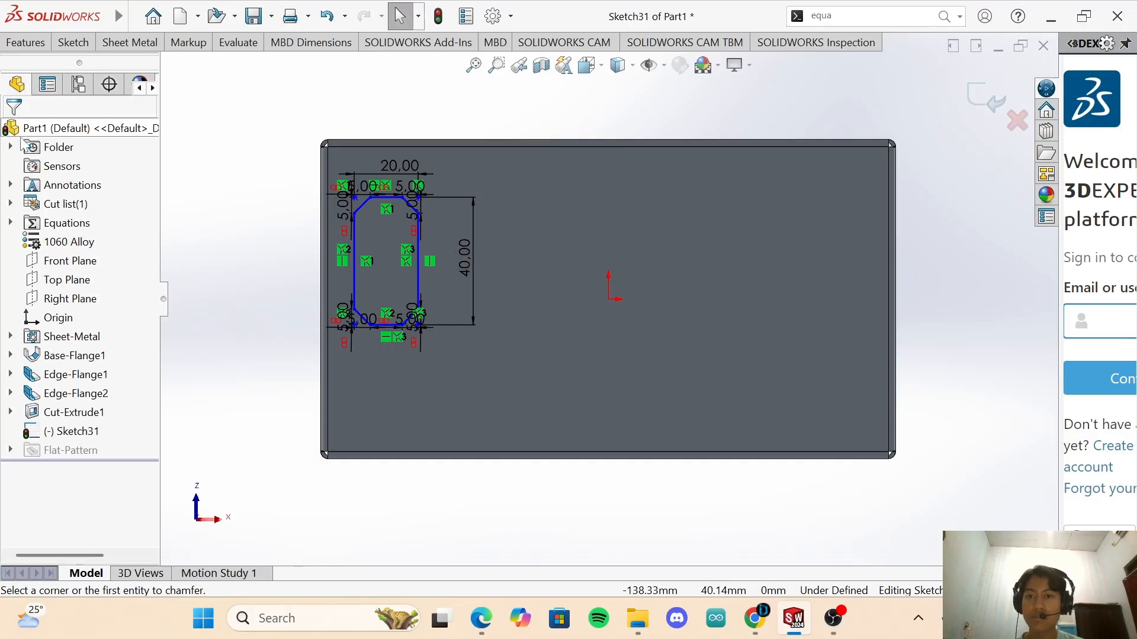
Move the 5 mm chamfer dimensions outward from the cutout profile so they no longer overlap.
drag(347, 324, 315, 331)
drag(342, 204, 358, 165)
drag(414, 208, 471, 211)
drag(406, 195, 406, 148)
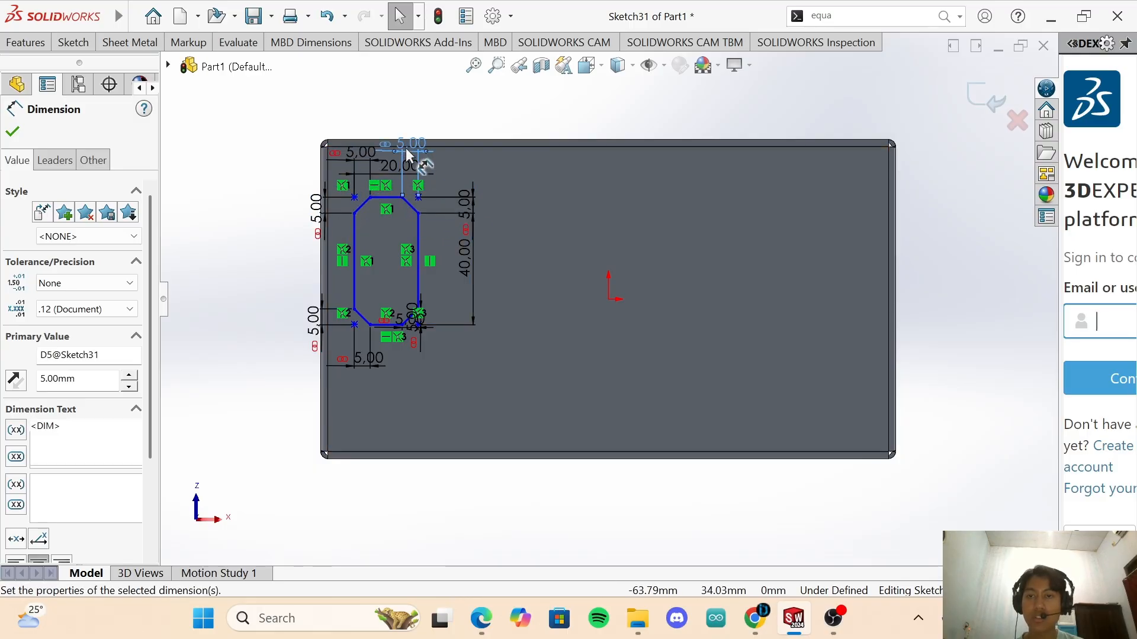
drag(413, 323, 491, 332)
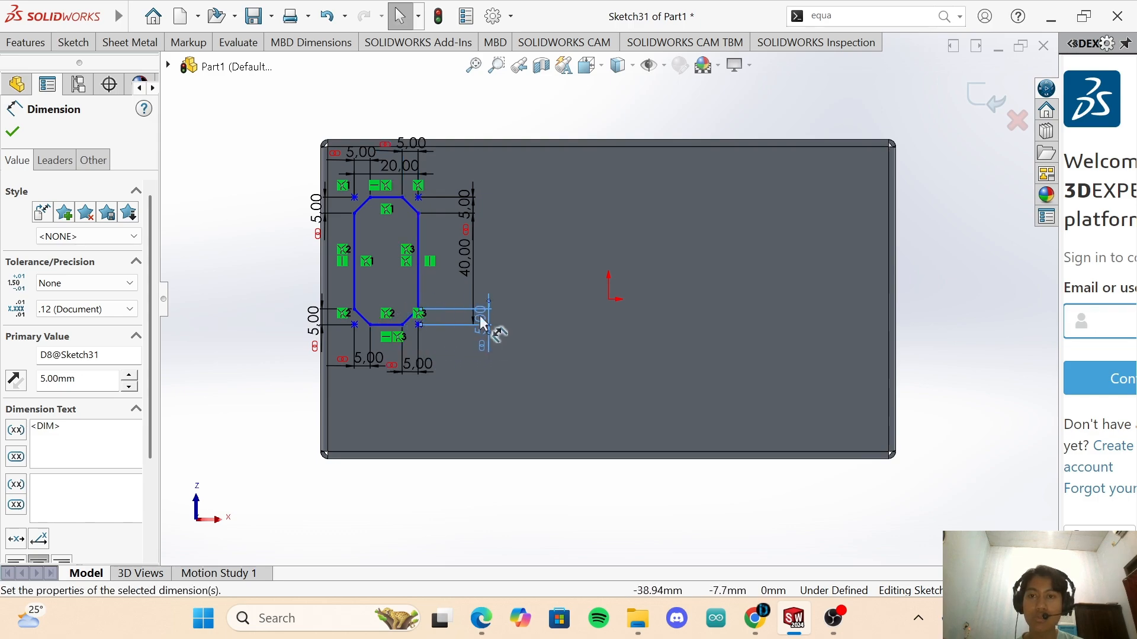
click(12, 131)
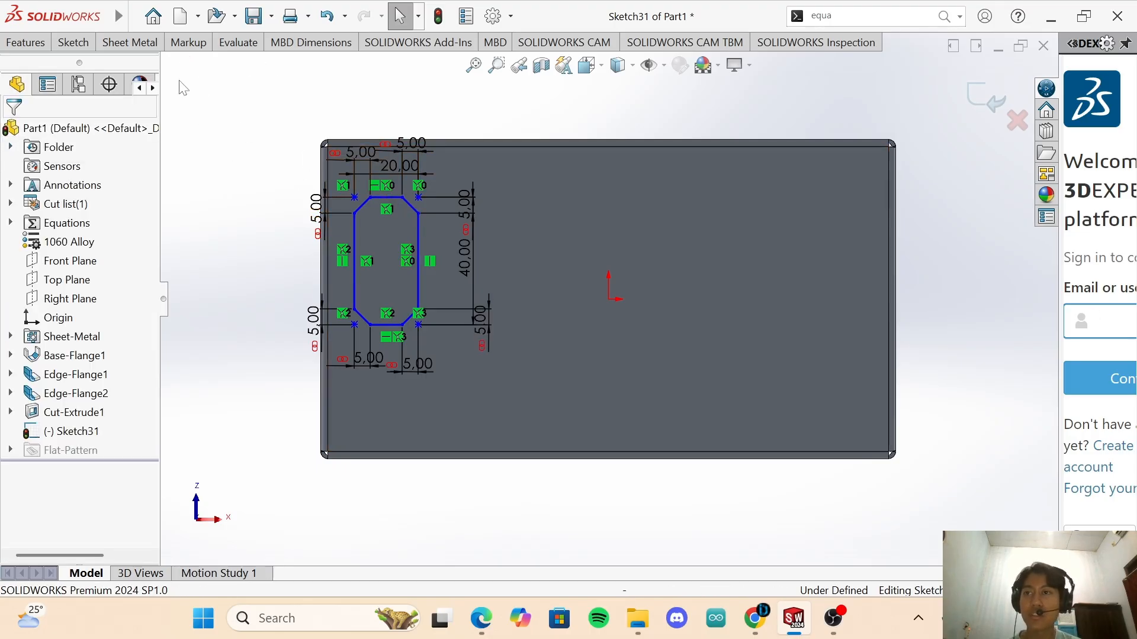
Check the length of the cutout's right vertical edge with Smart Dimension, consult the PDF drawing in Edge and return to SOLIDWORKS.
click(83, 41)
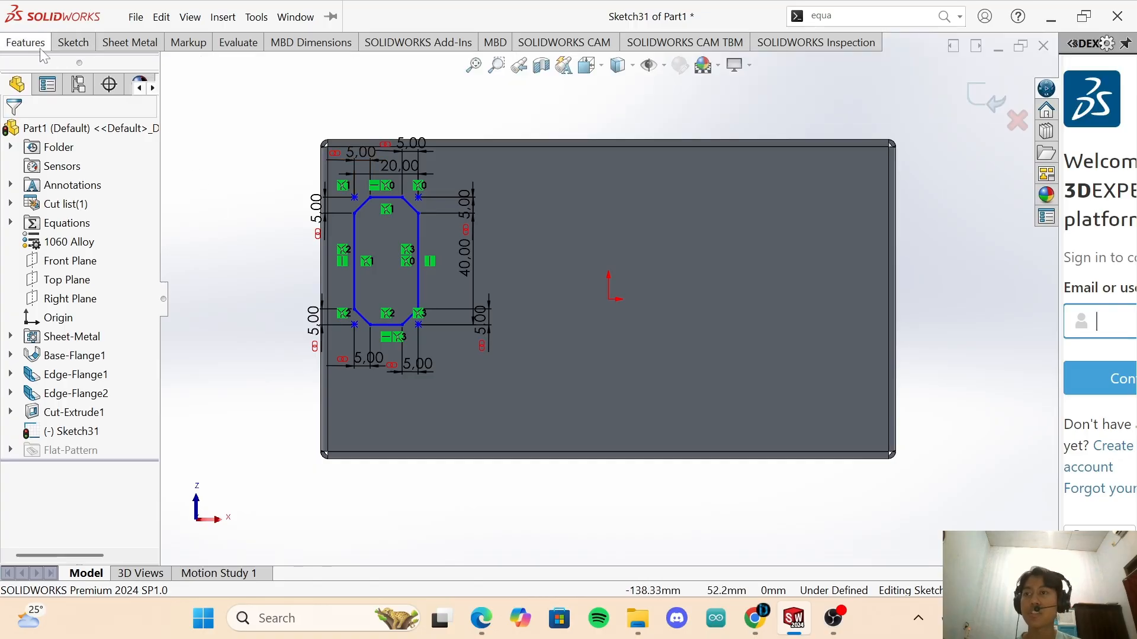
click(73, 42)
click(66, 76)
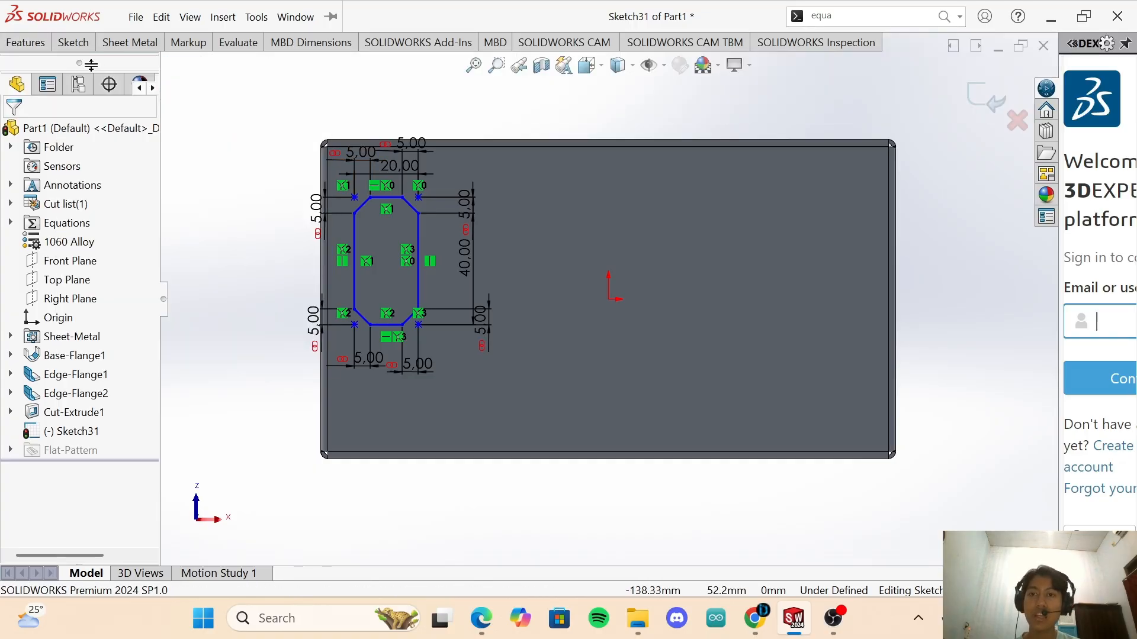
click(417, 254)
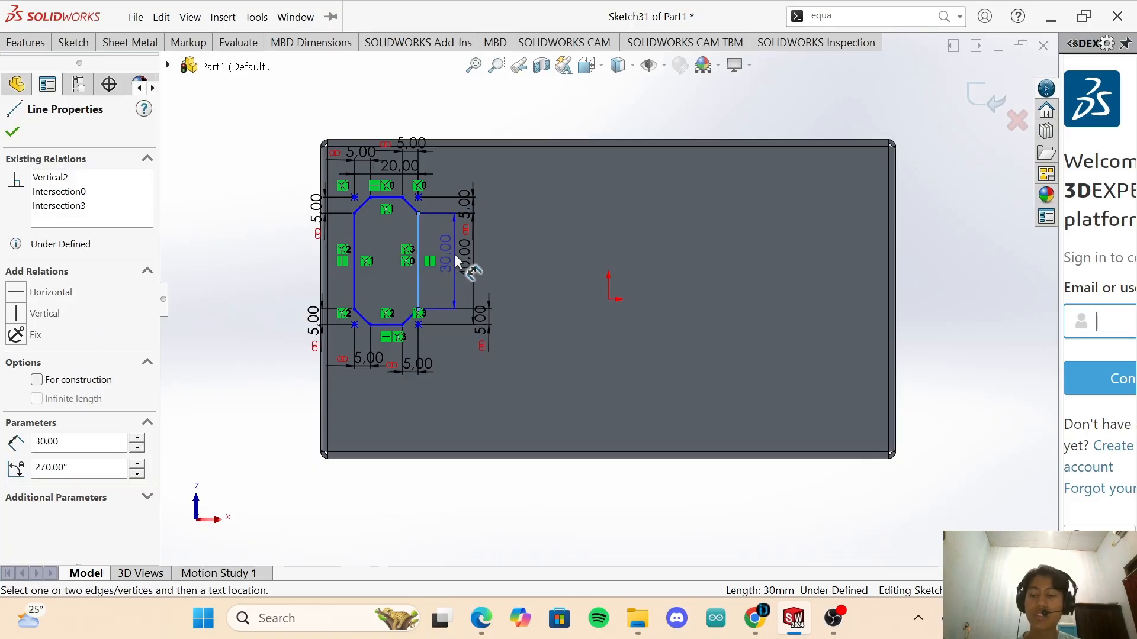
key(Escape)
click(481, 618)
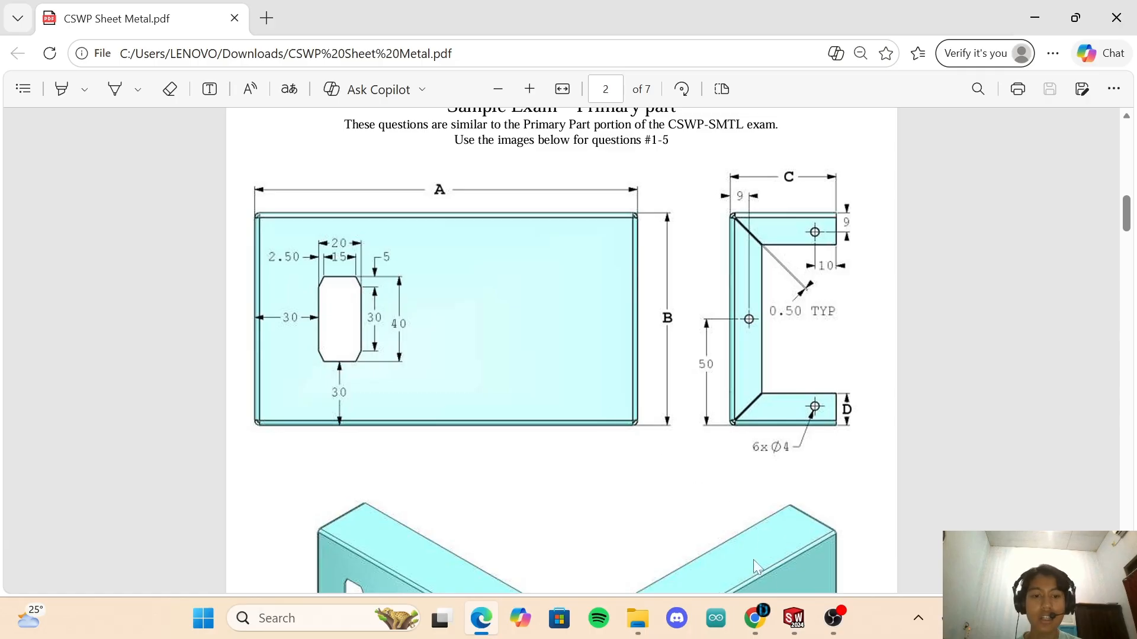
click(794, 618)
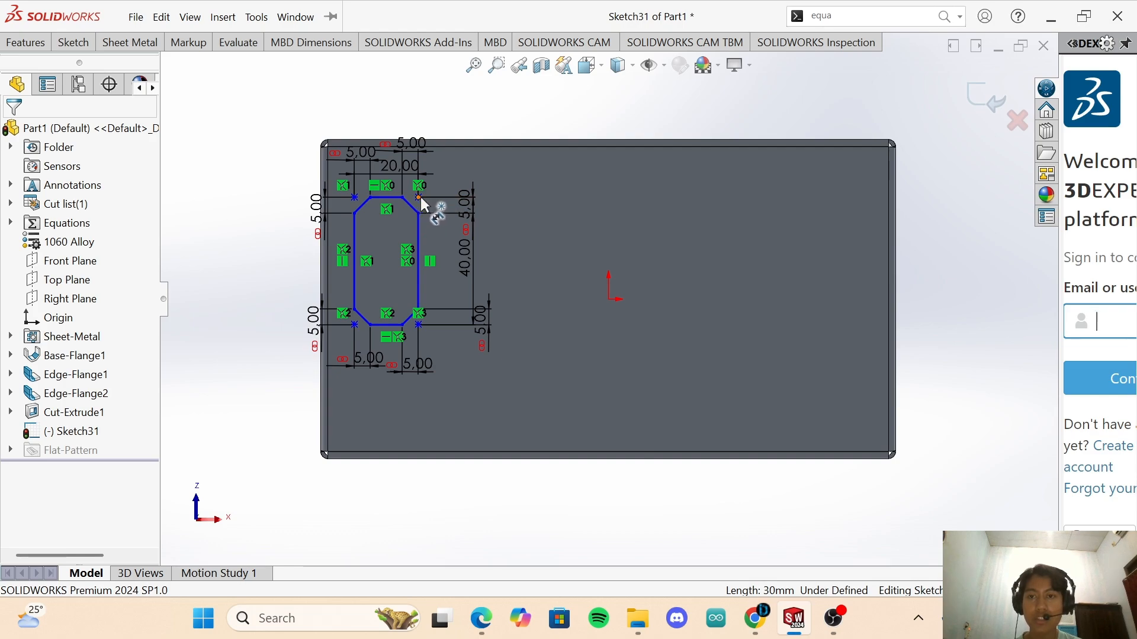
Move the upper-right chamfer's vertical 5 mm dimension closer to the cutout and compare the top edge's length with the PDF drawing in Edge.
click(420, 199)
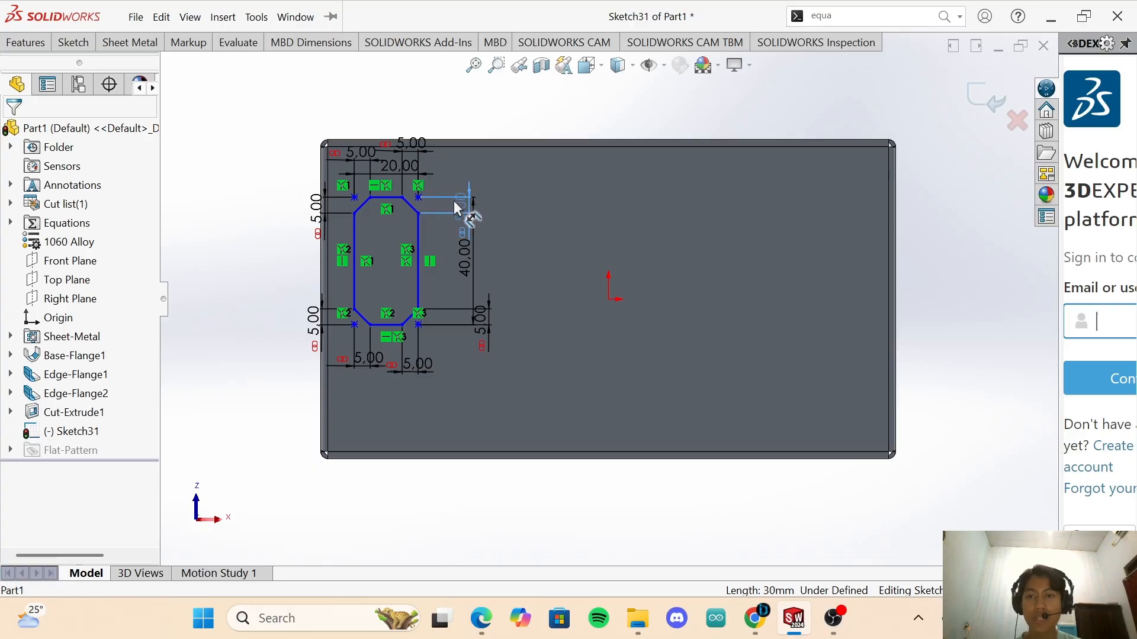
click(450, 197)
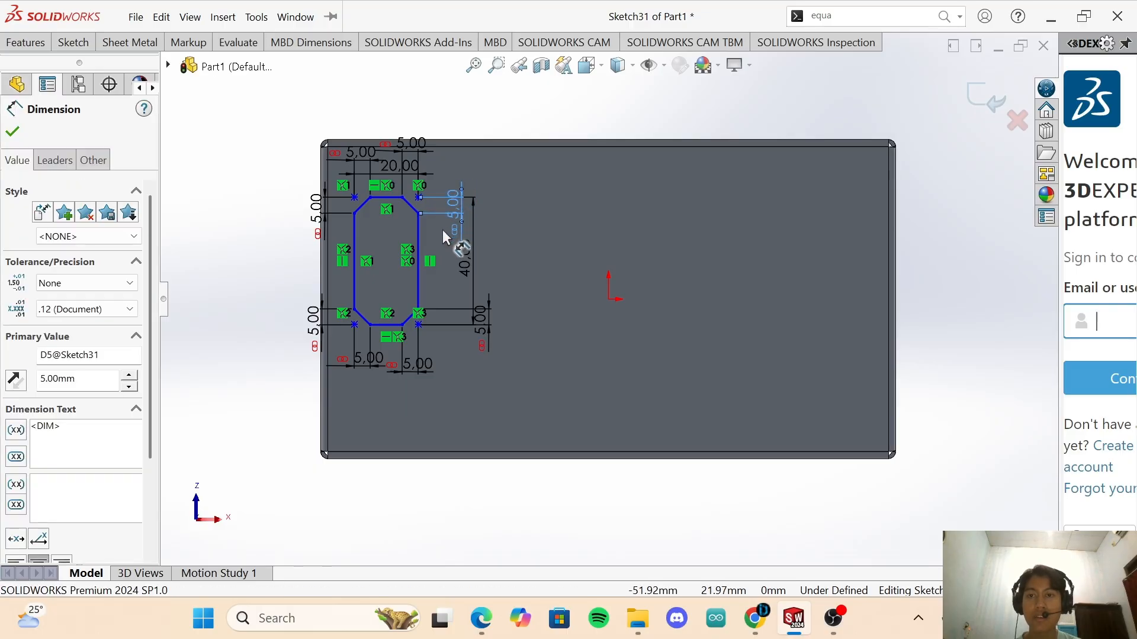
click(390, 196)
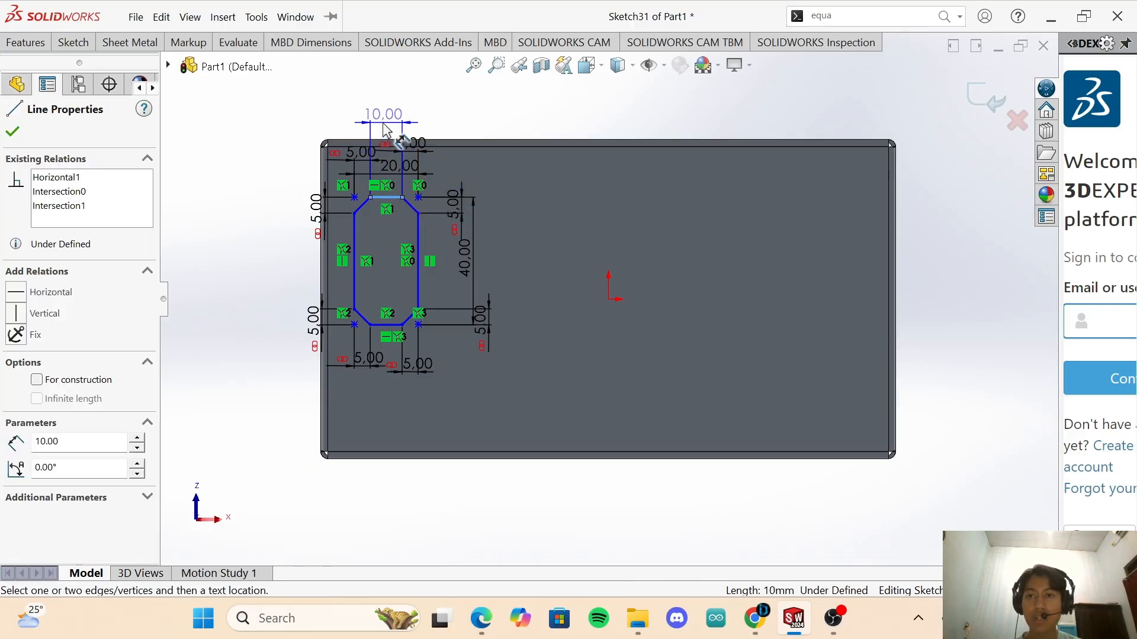
key(Escape)
click(482, 619)
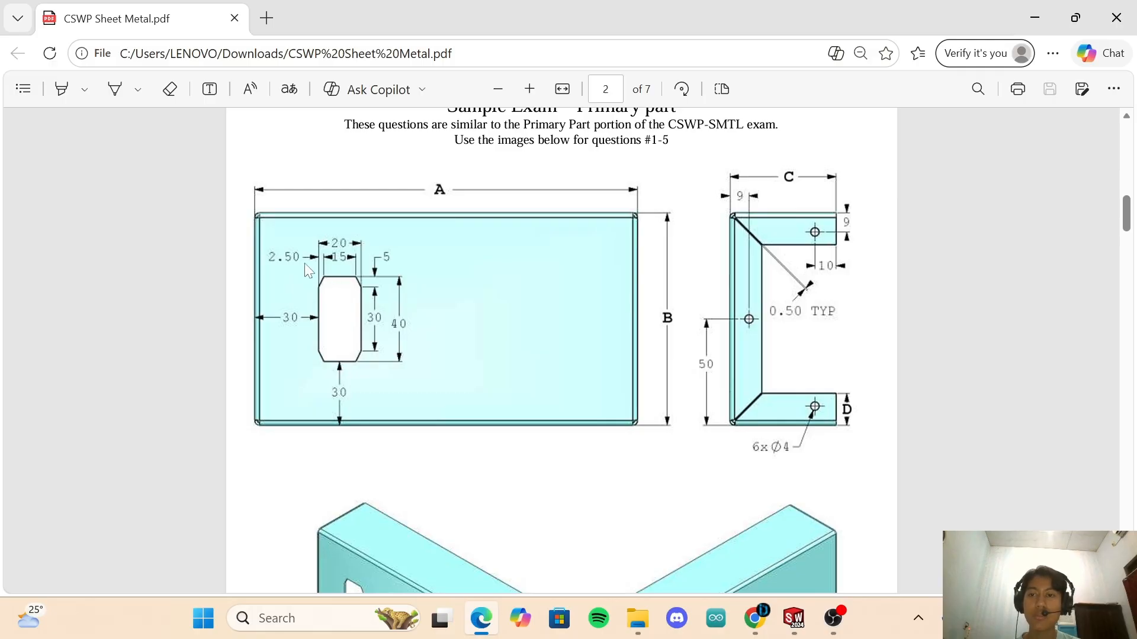
click(793, 618)
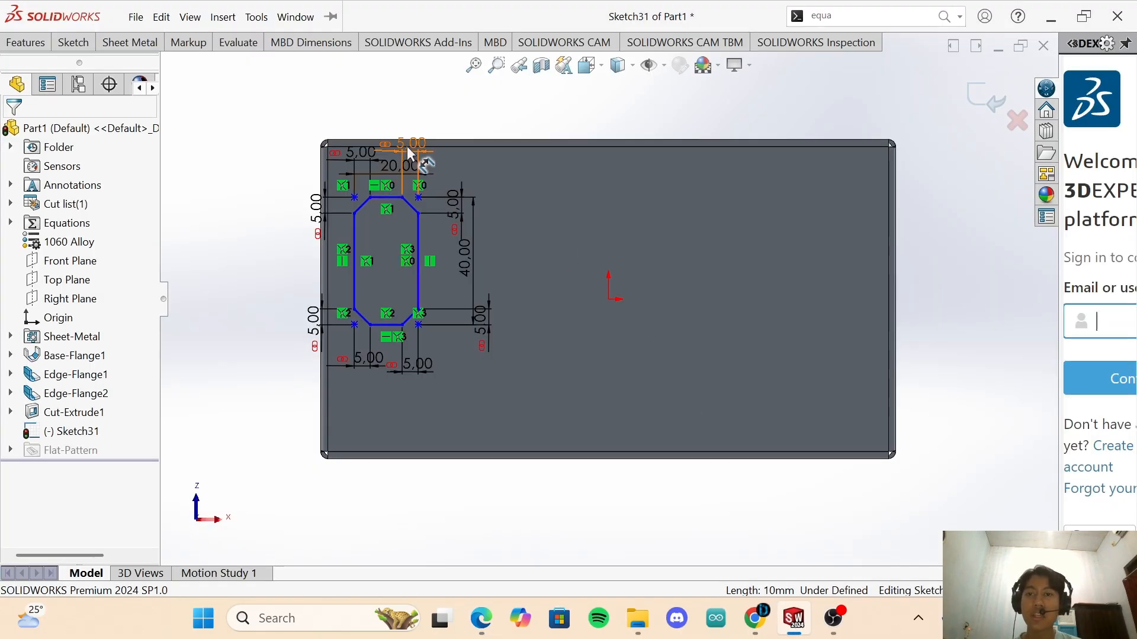
Replace the upper-right chamfer's horizontal 5 mm dimension with a separate horizontal dimension of 2.5 mm.
mouse_move(407, 147)
mouse_down()
mouse_move(410, 160)
mouse_move(415, 144)
mouse_up()
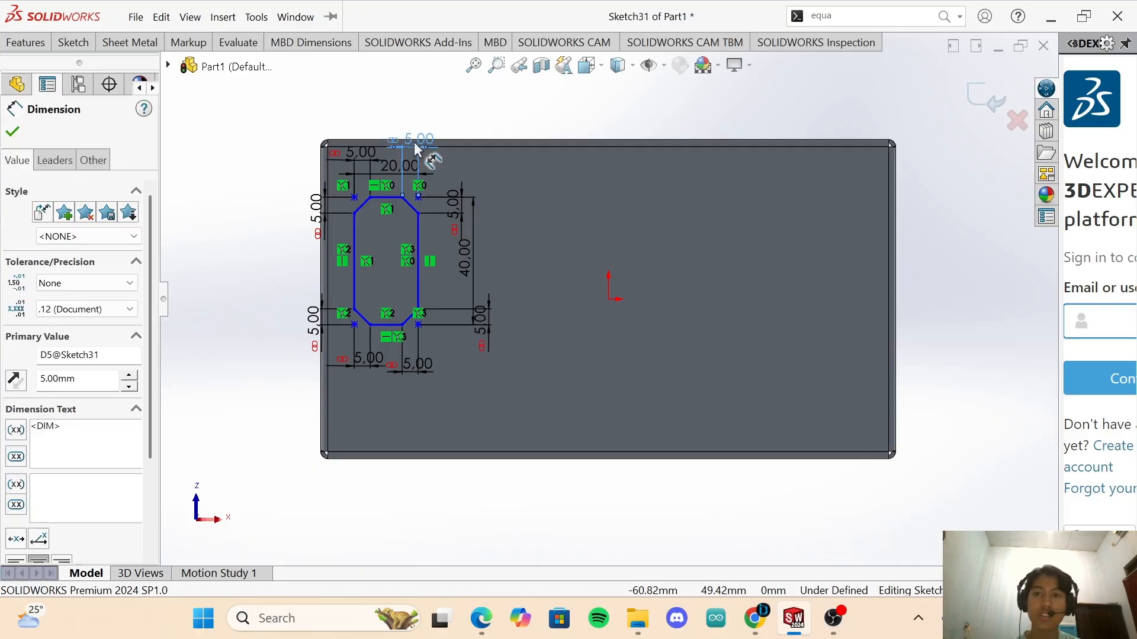
key(Delete)
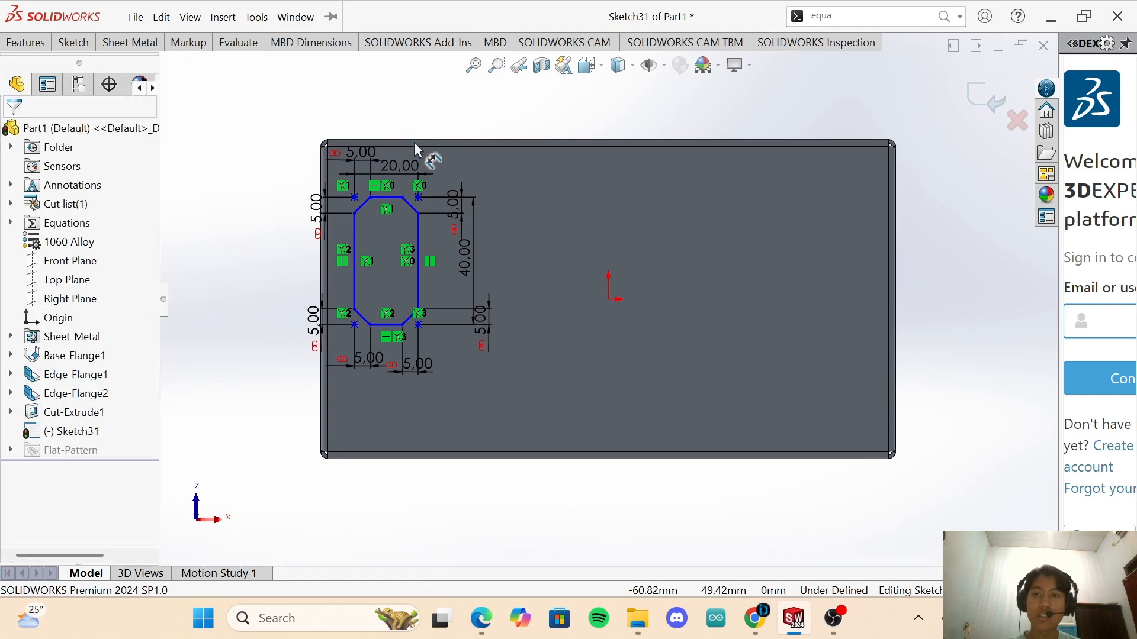
click(71, 48)
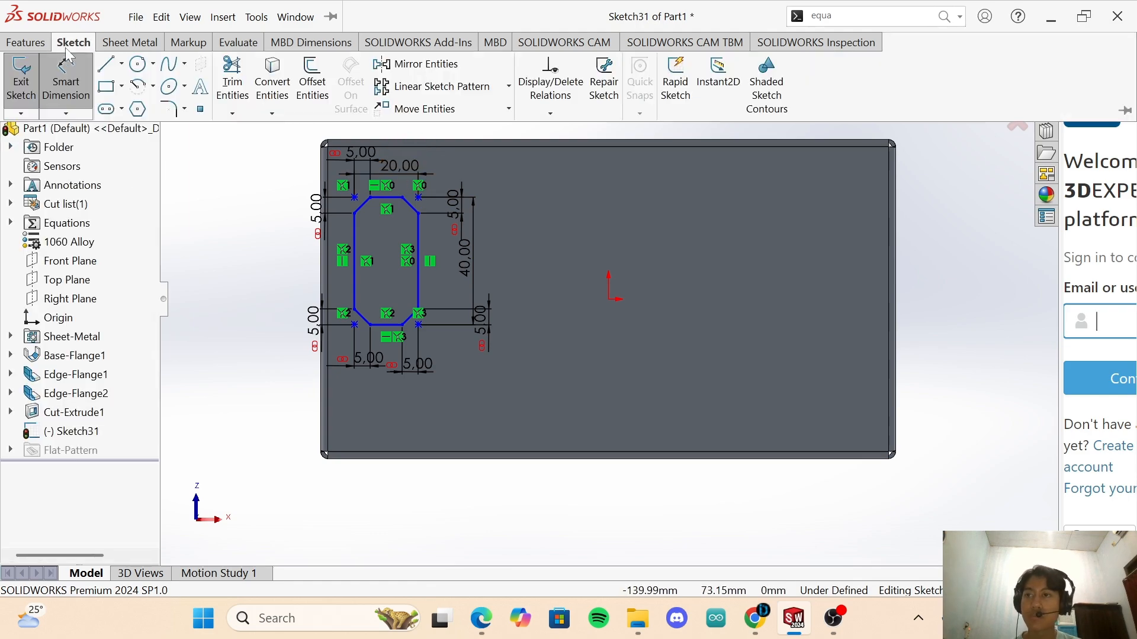
click(403, 198)
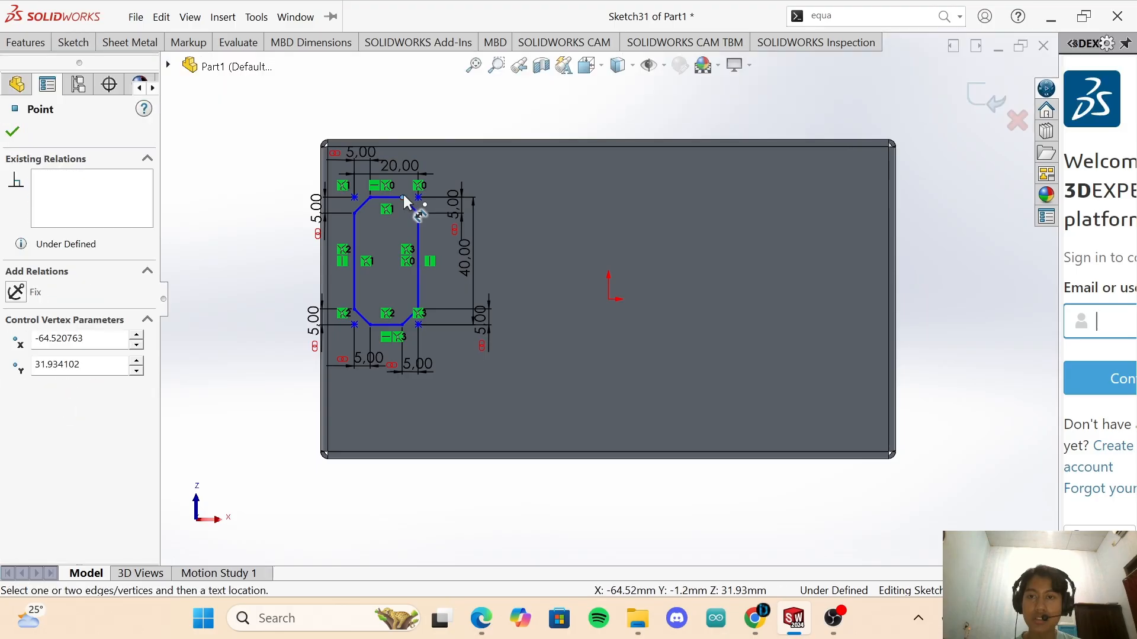
click(418, 197)
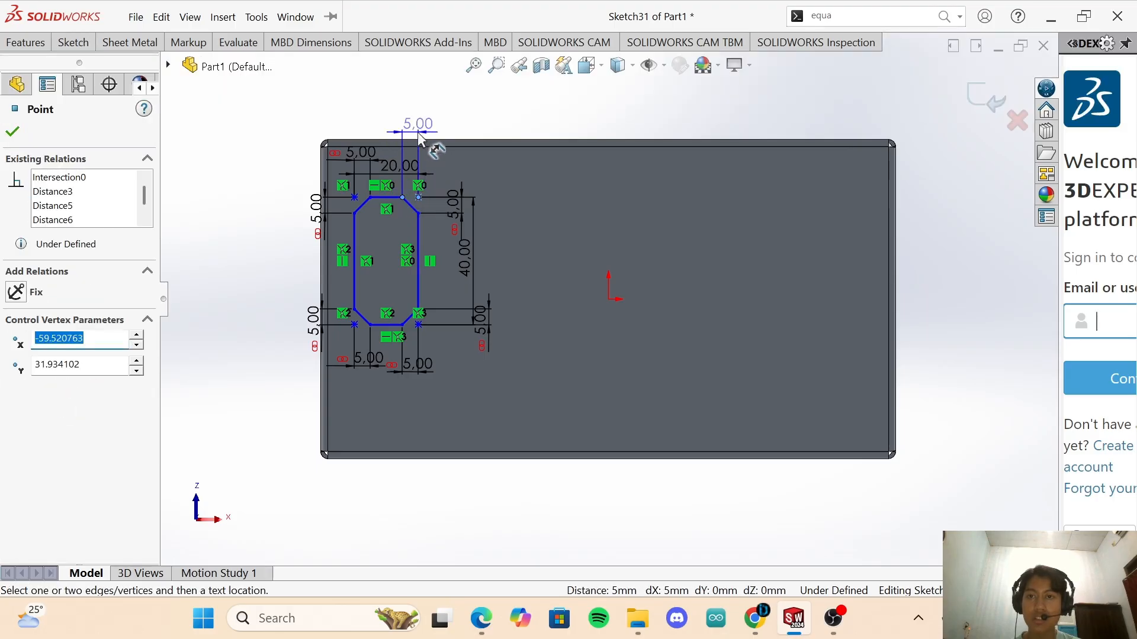
click(415, 121)
text(2.5)
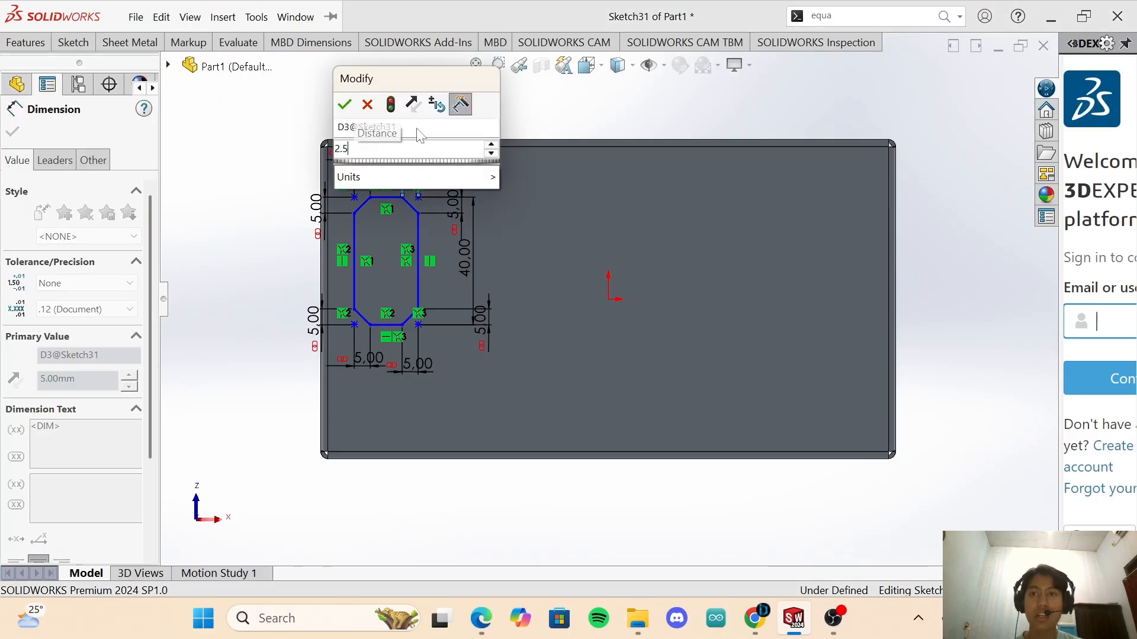
key(Return)
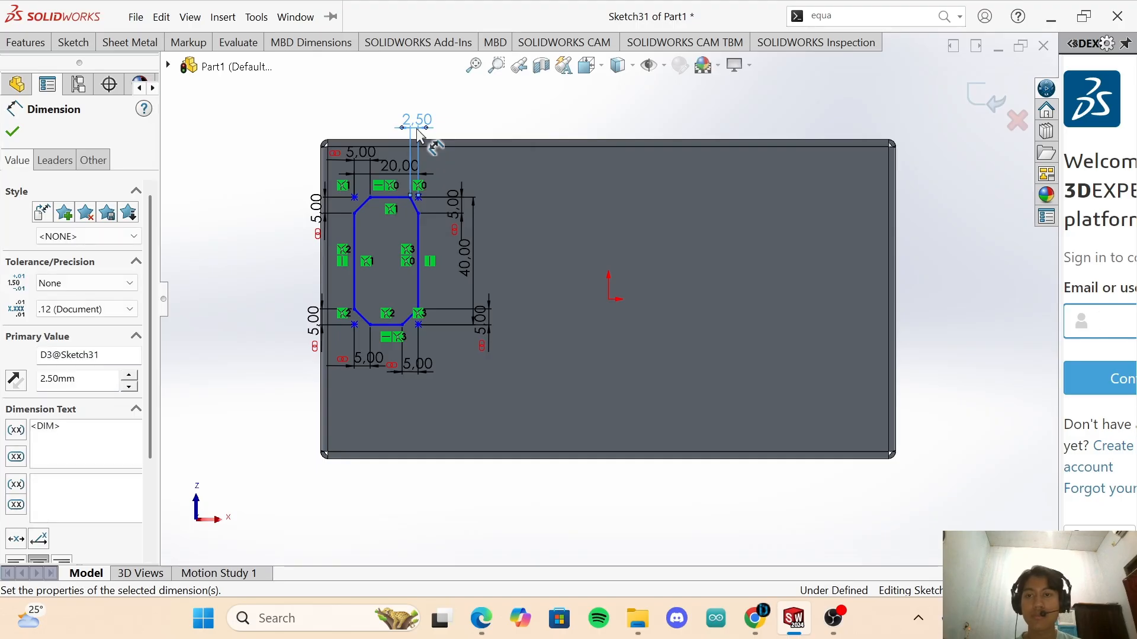
Try setting the upper-left chamfer's linked horizontal dimension to 2.5 mm and reset the linked pair to 5 mm.
click(365, 160)
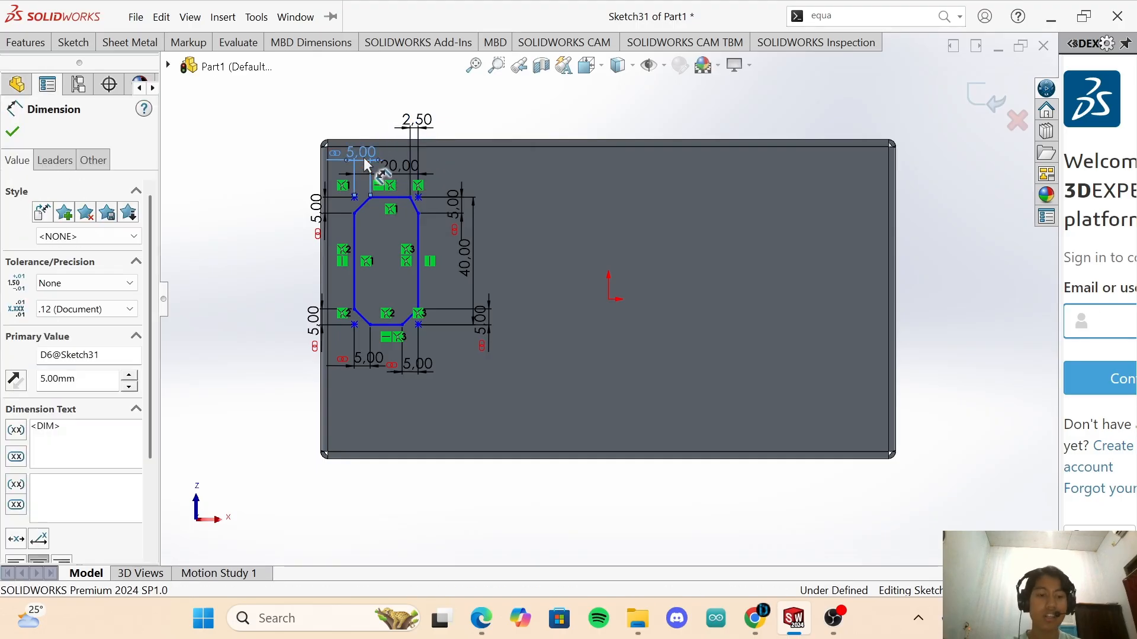
double_click(367, 165)
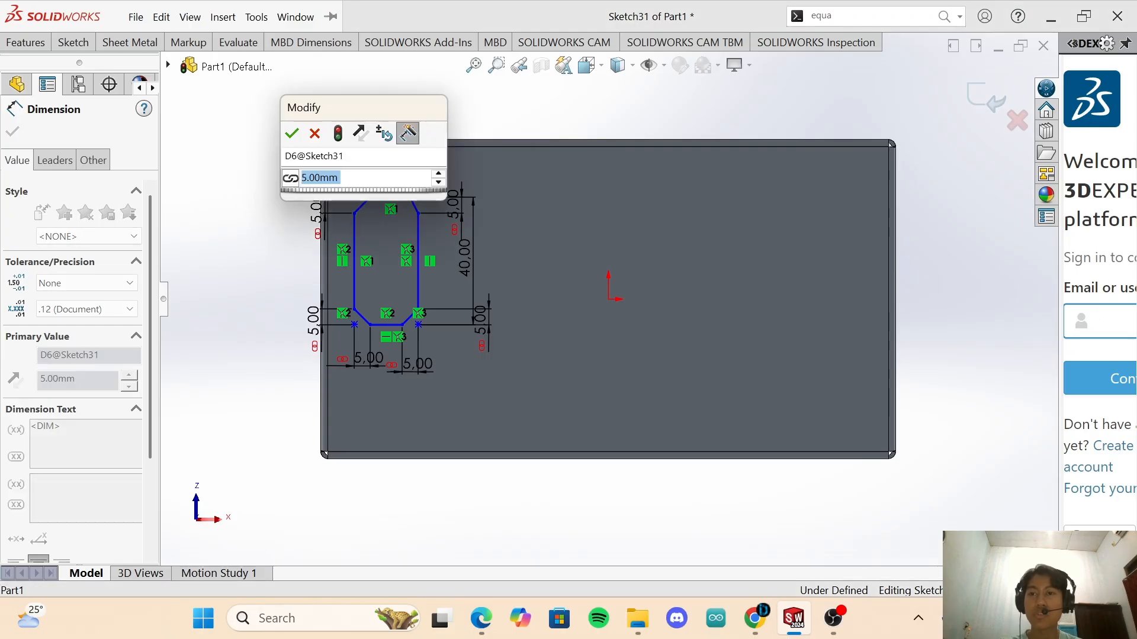
text(2.5)
key(Return)
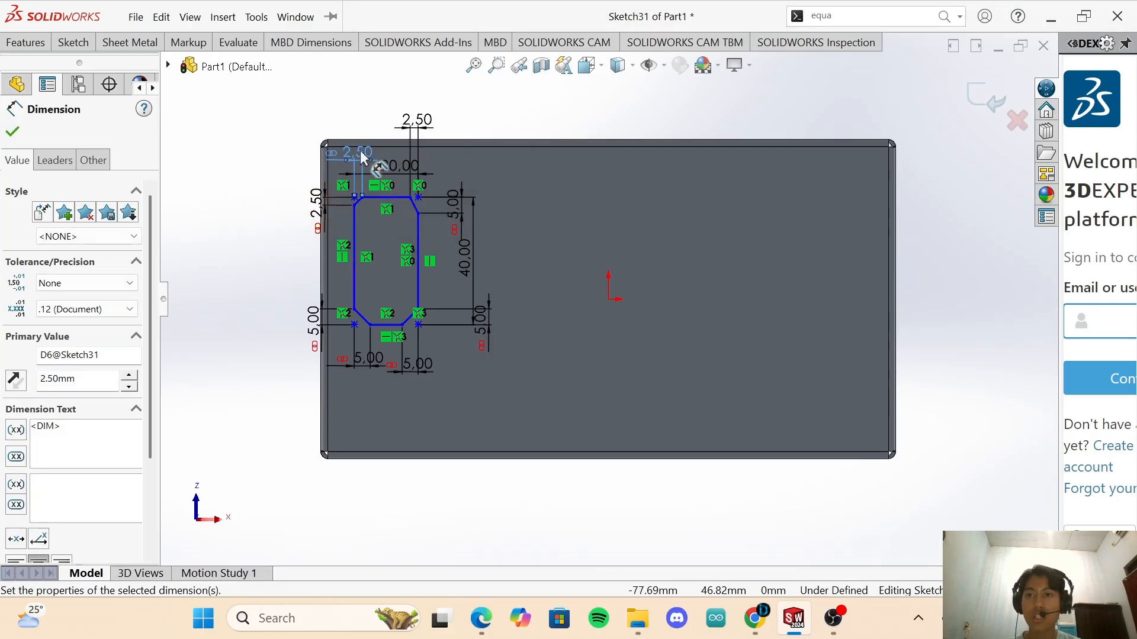
double_click(318, 204)
text(5)
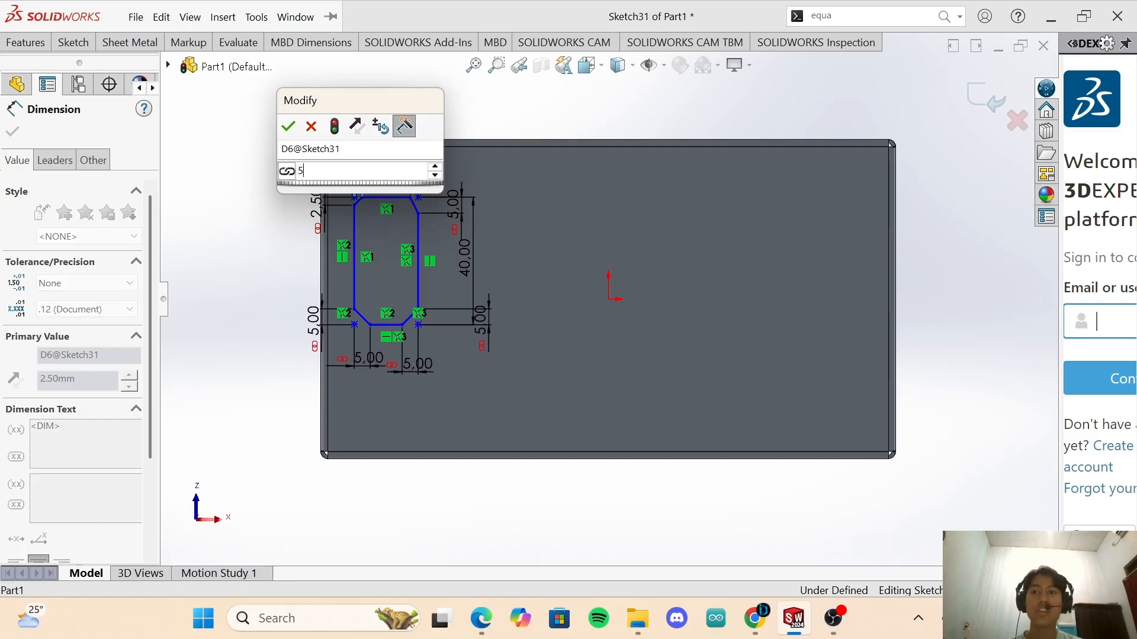
key(Return)
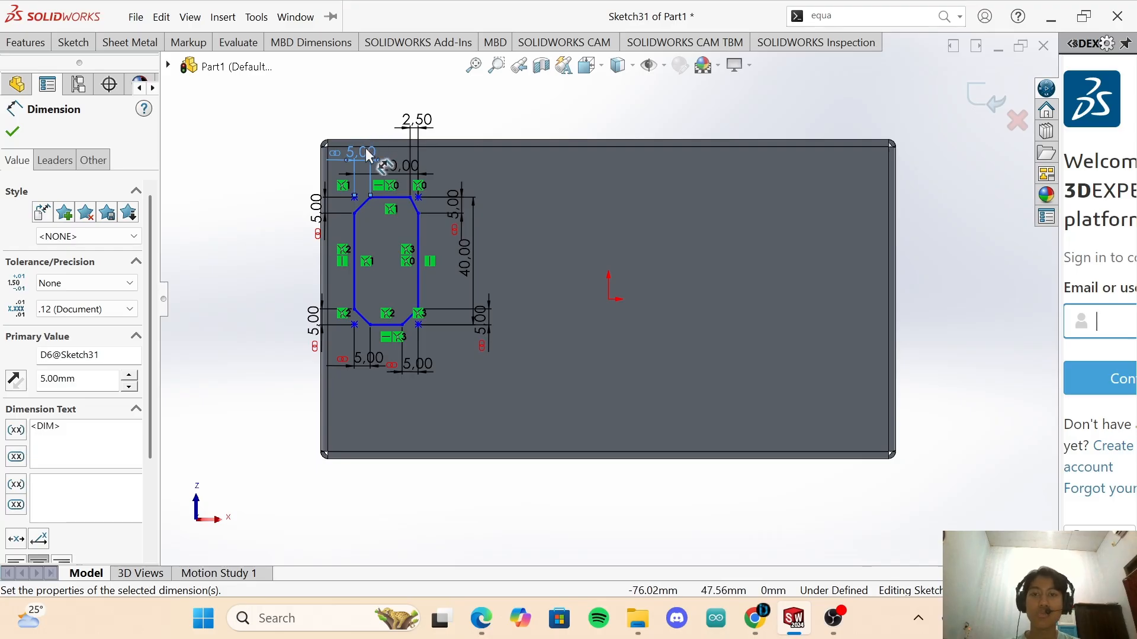
Delete the upper-left chamfer's linked horizontal dimension and redimension that horizontal distance as 2.5 mm.
key(Delete)
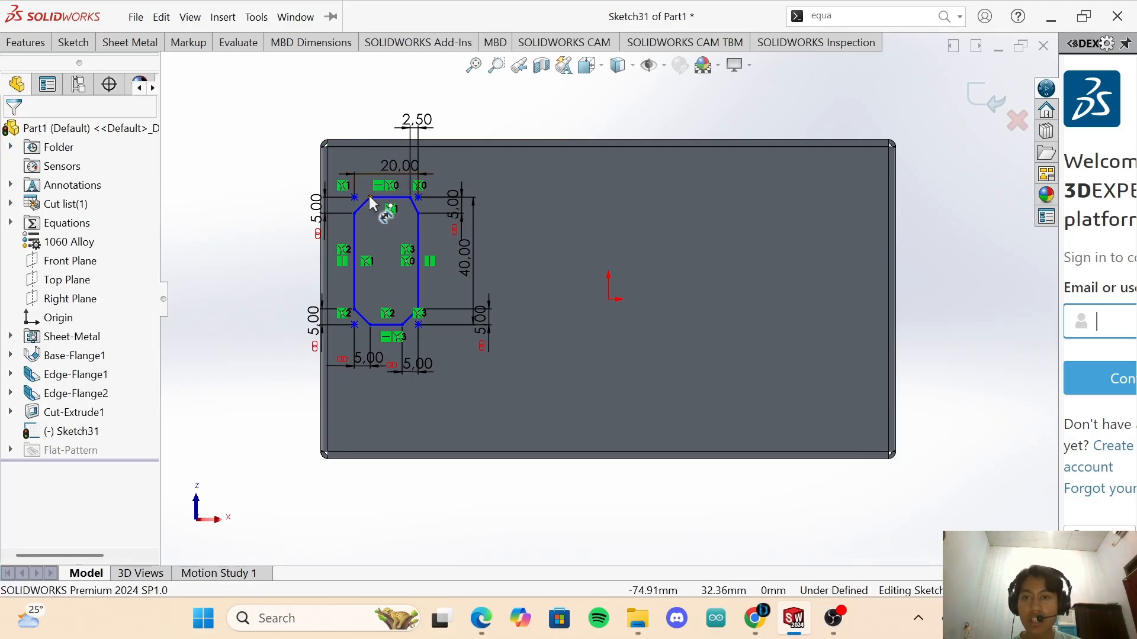
click(370, 198)
click(354, 197)
click(364, 135)
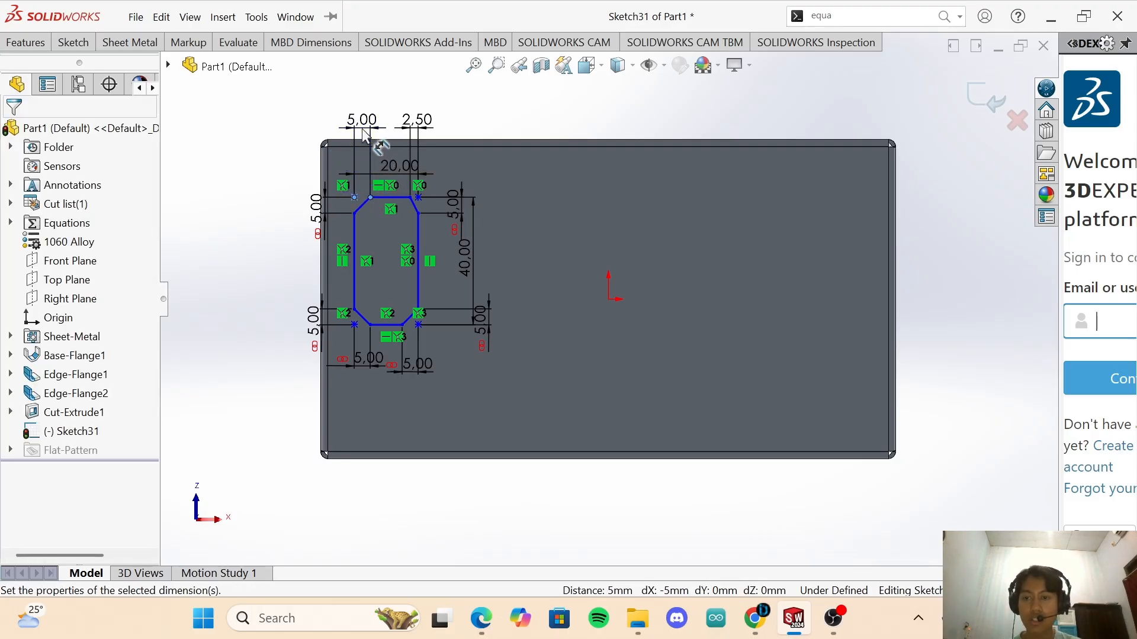
text(2.5)
key(Return)
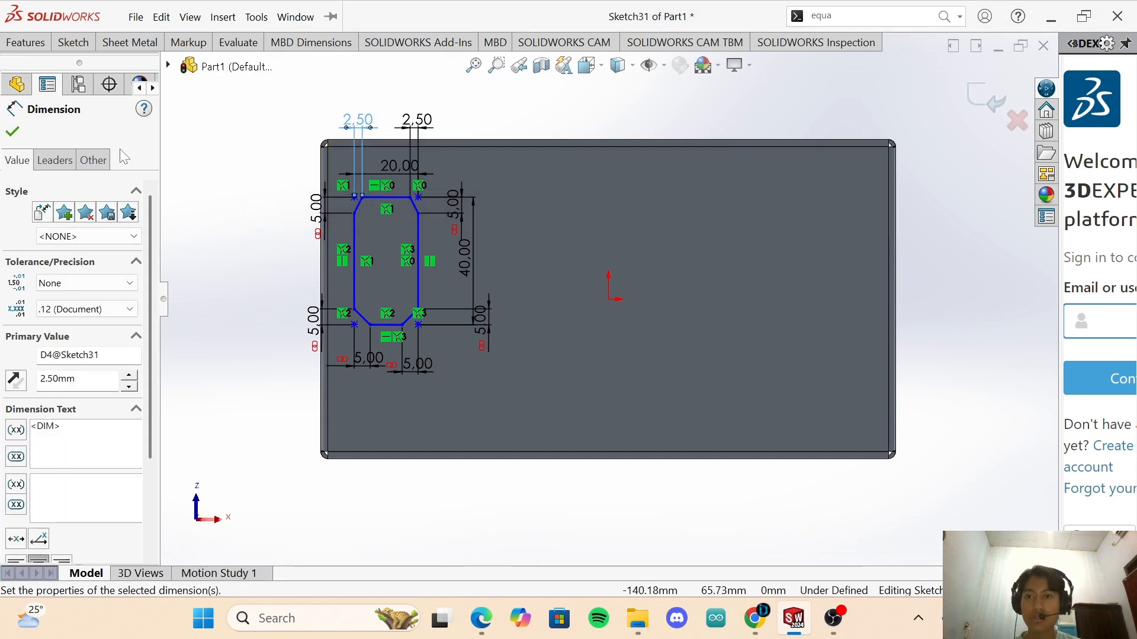
Delete the horizontal 5 mm dimensions of the cutout's two lower chamfers.
click(353, 363)
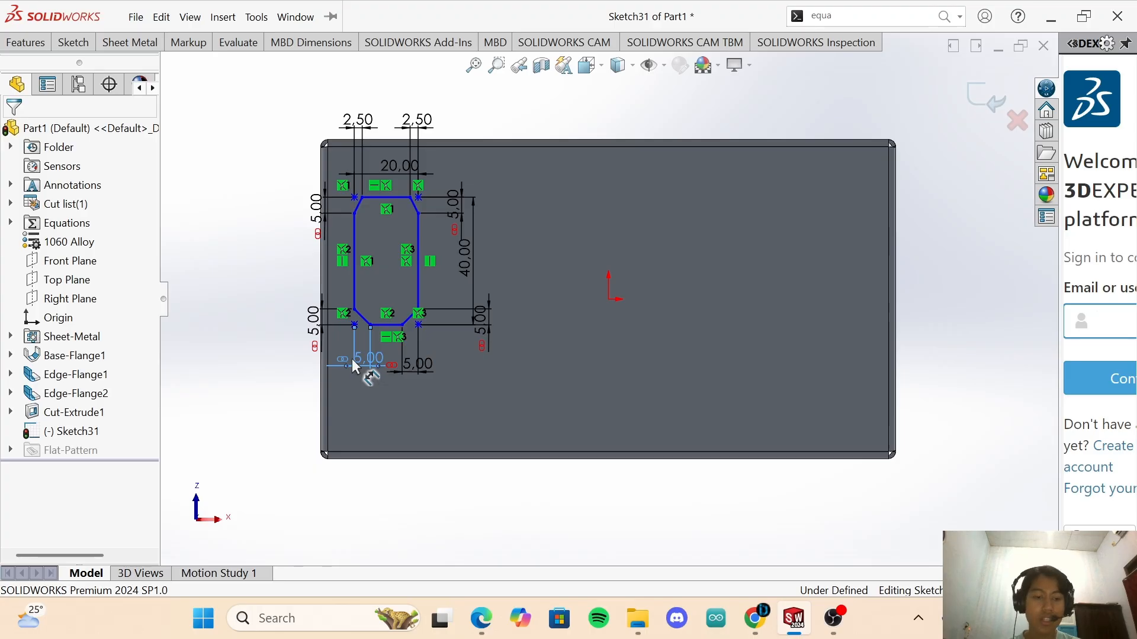
key(Delete)
click(412, 369)
key(Delete)
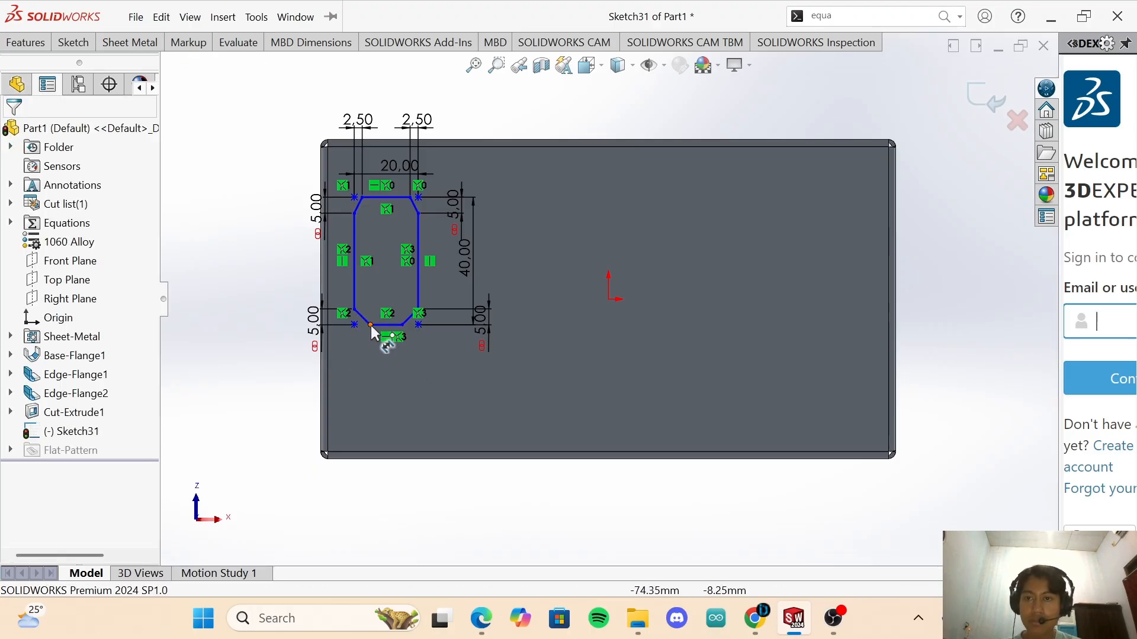
Dimension the horizontal distance of the lower-left and lower-right chamfers as 2.5 mm each.
click(370, 325)
click(354, 325)
click(362, 350)
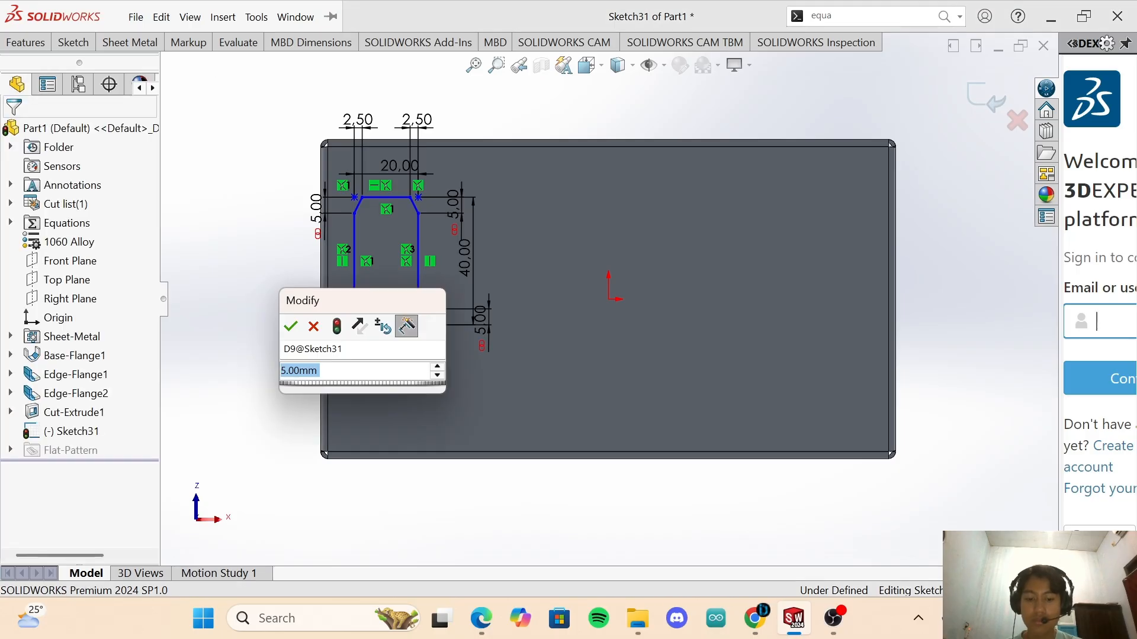
text(2.5)
key(Return)
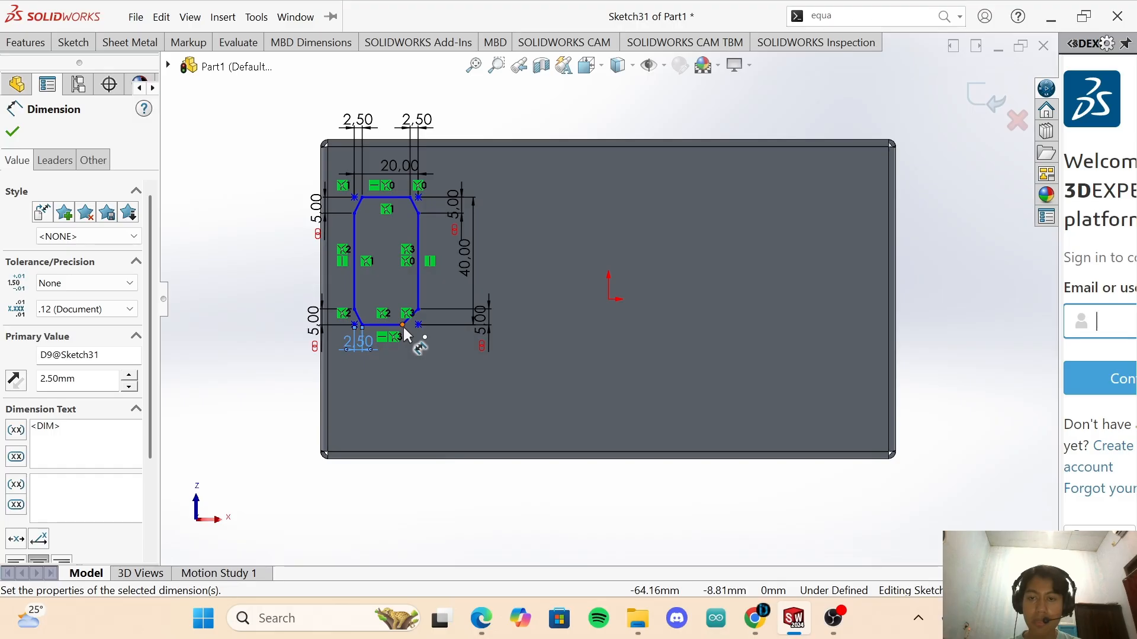
click(403, 326)
click(418, 325)
click(421, 353)
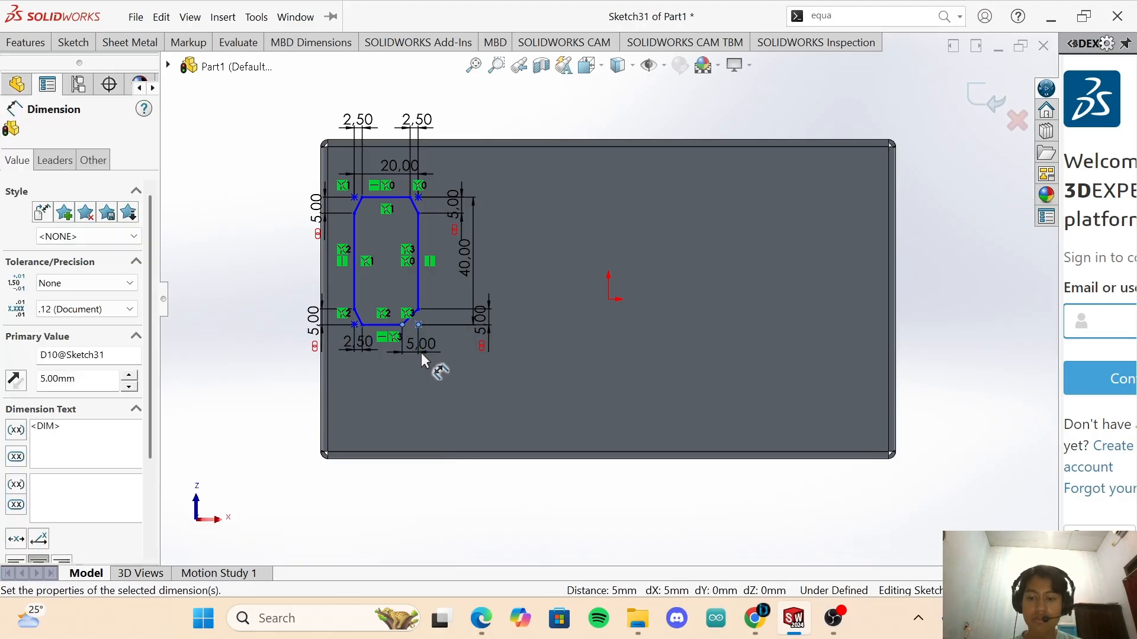
text(2.5)
key(Return)
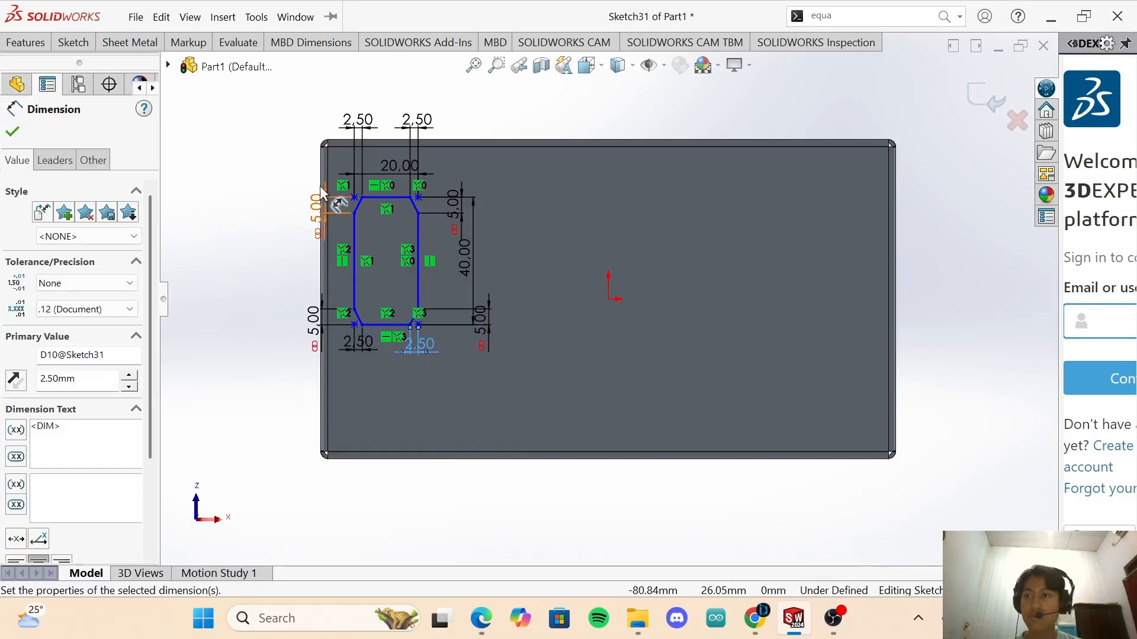
Check the length of the cutout's top edge with Smart Dimension and compare the profile with the PDF drawing in Edge.
click(385, 198)
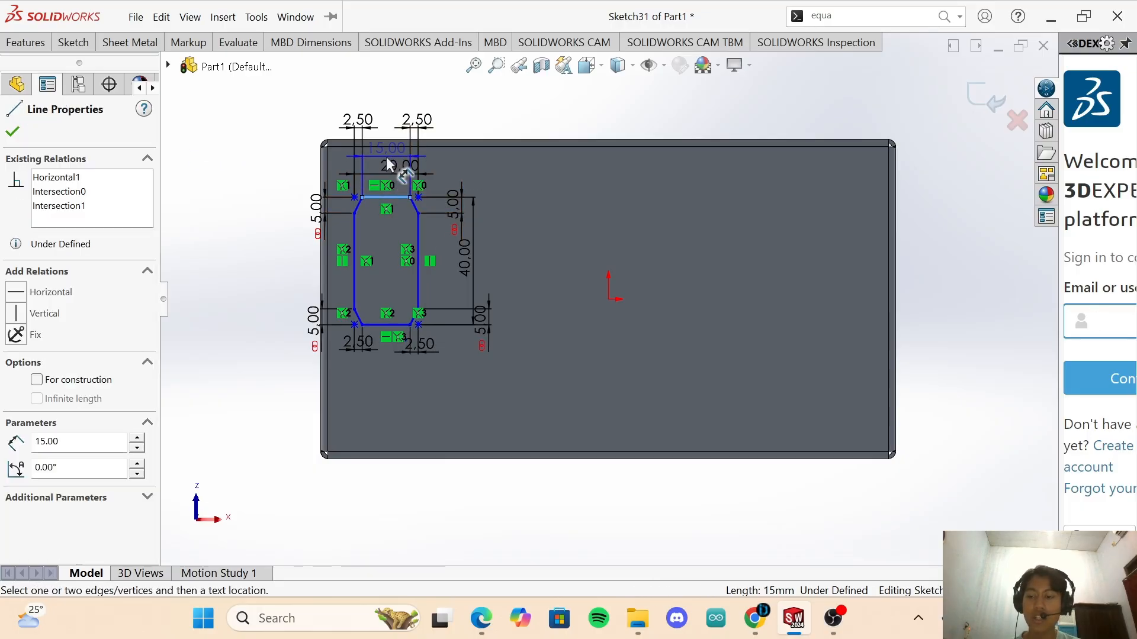
key(Escape)
key(alt+Tab)
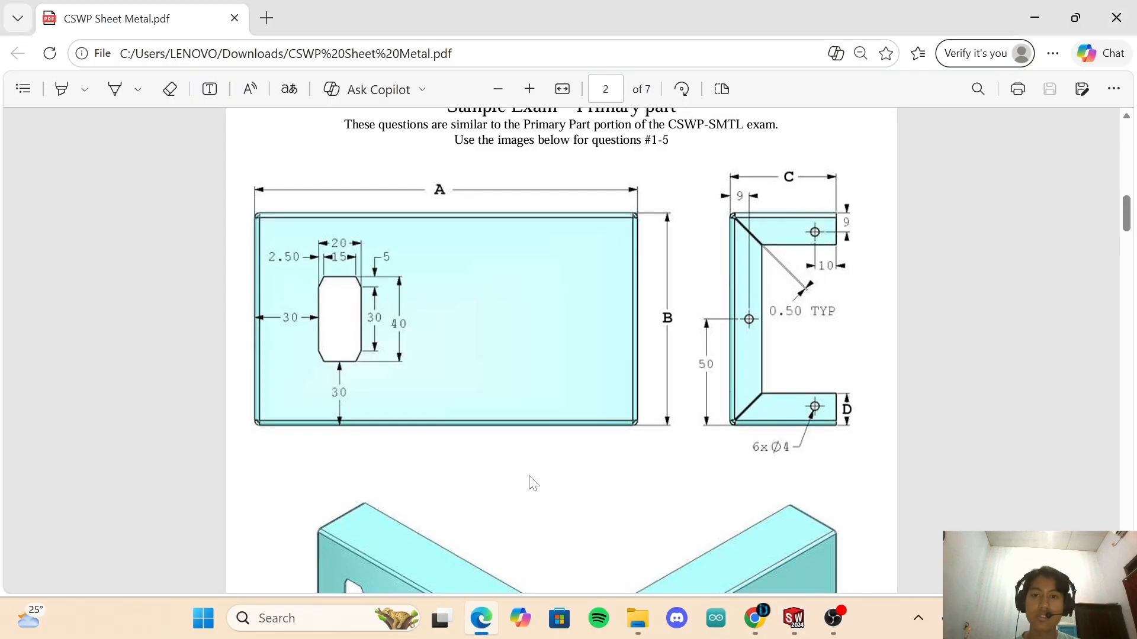
click(787, 620)
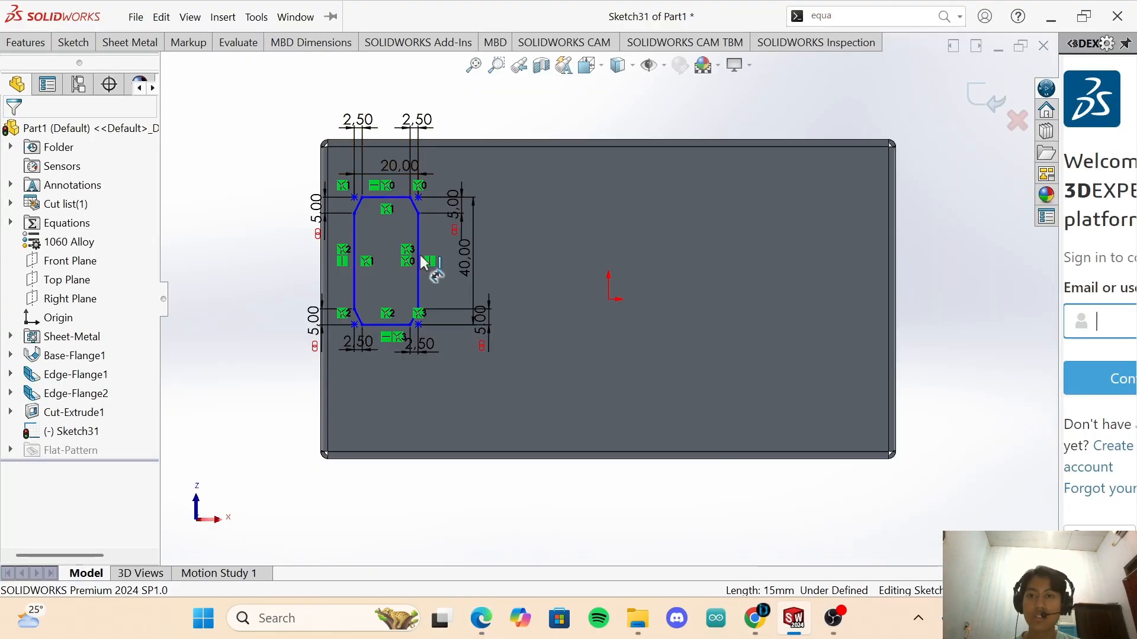
click(471, 557)
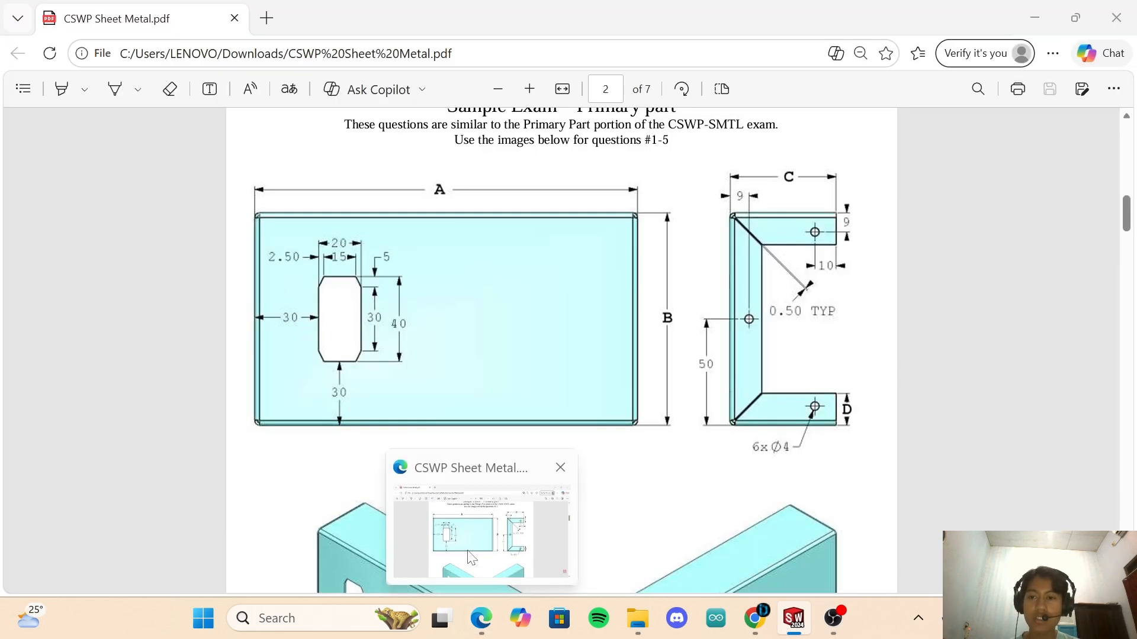
Return to SOLIDWORKS and dimension the cutout's left vertical edge 30 mm from the base's left edge.
key(alt+Tab)
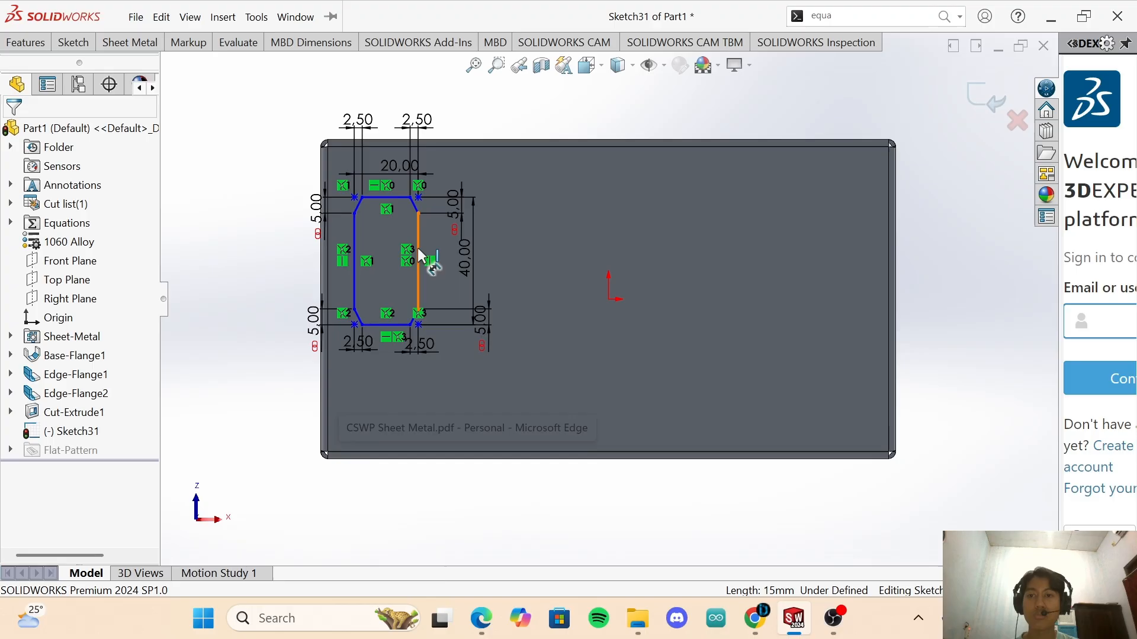
click(354, 268)
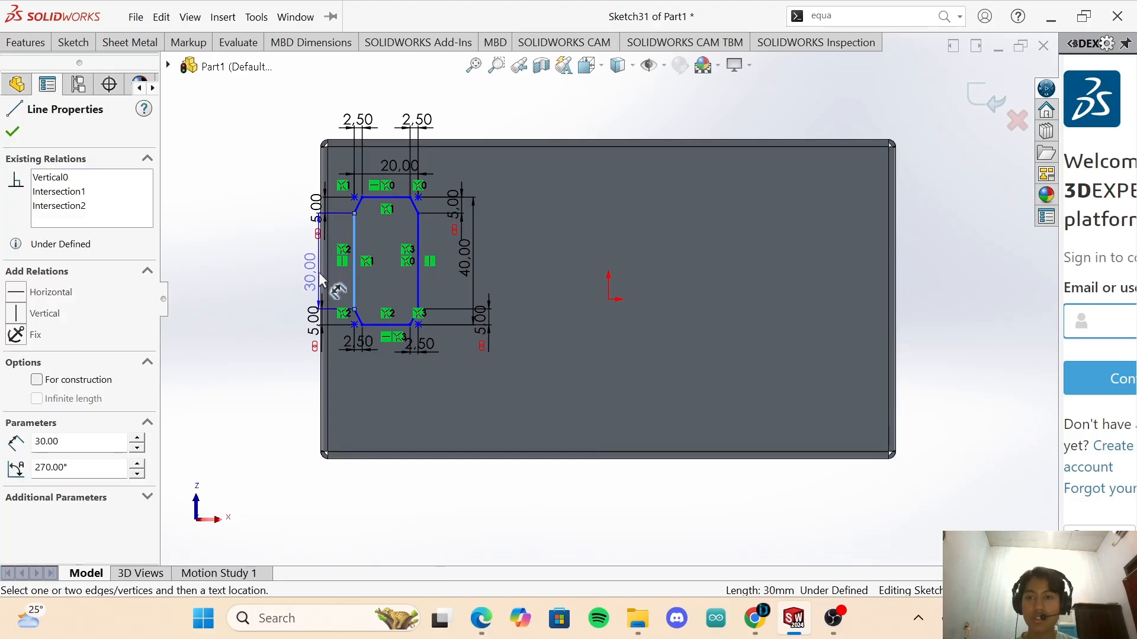
click(321, 278)
click(304, 269)
text(3)
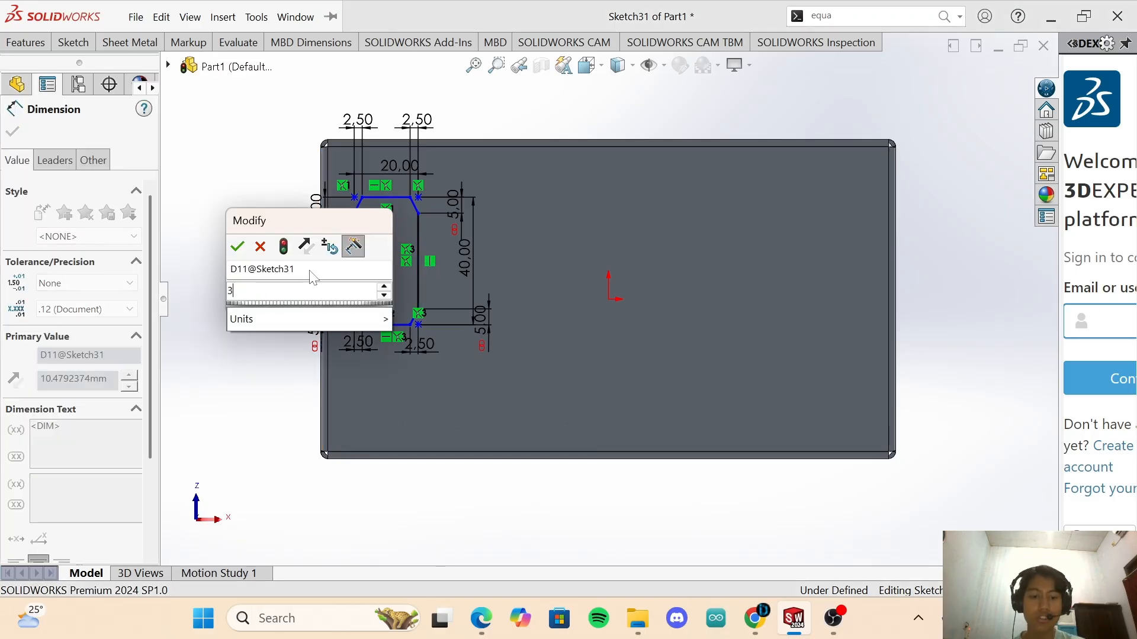
text(0)
key(Return)
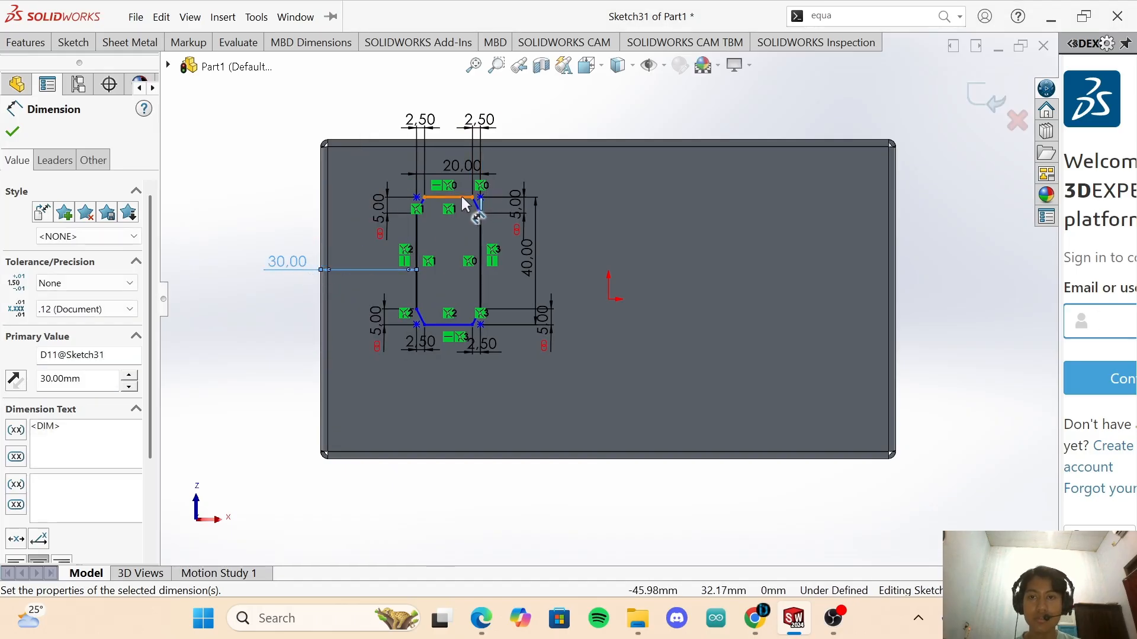
Dimension the cutout's upper horizontal edge 30 mm from the base's upper edge.
click(463, 198)
click(457, 140)
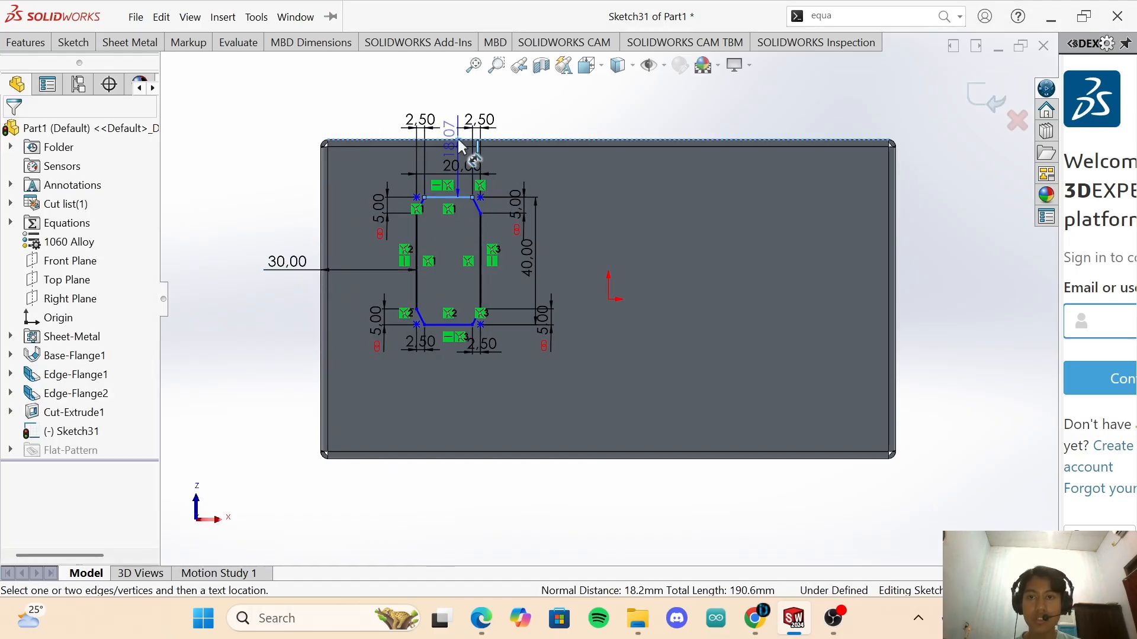
click(458, 141)
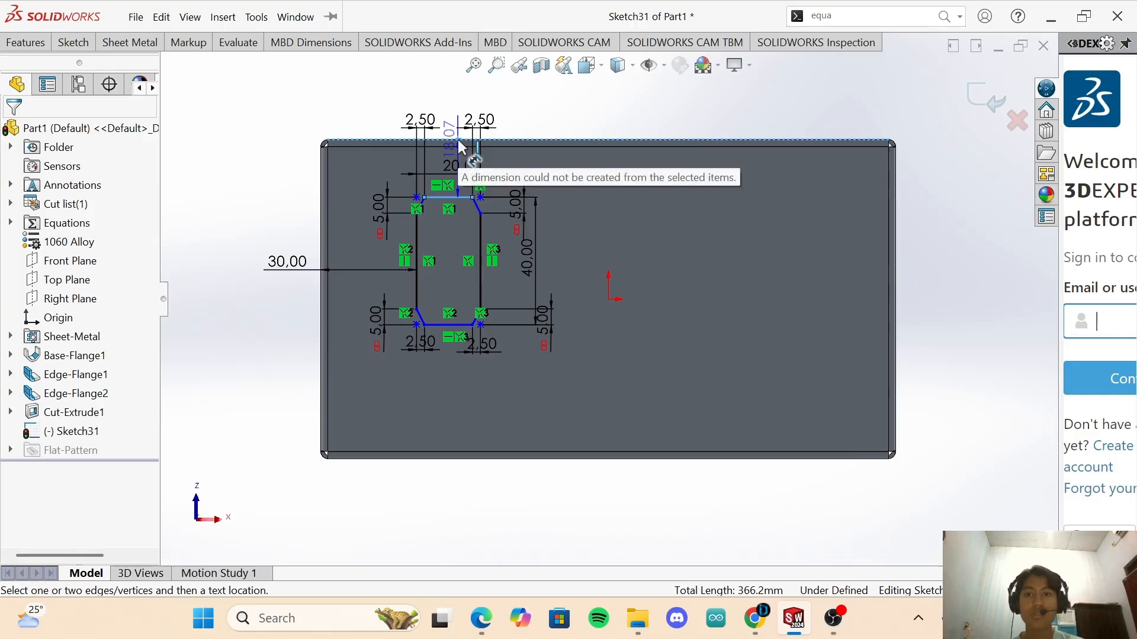
click(438, 107)
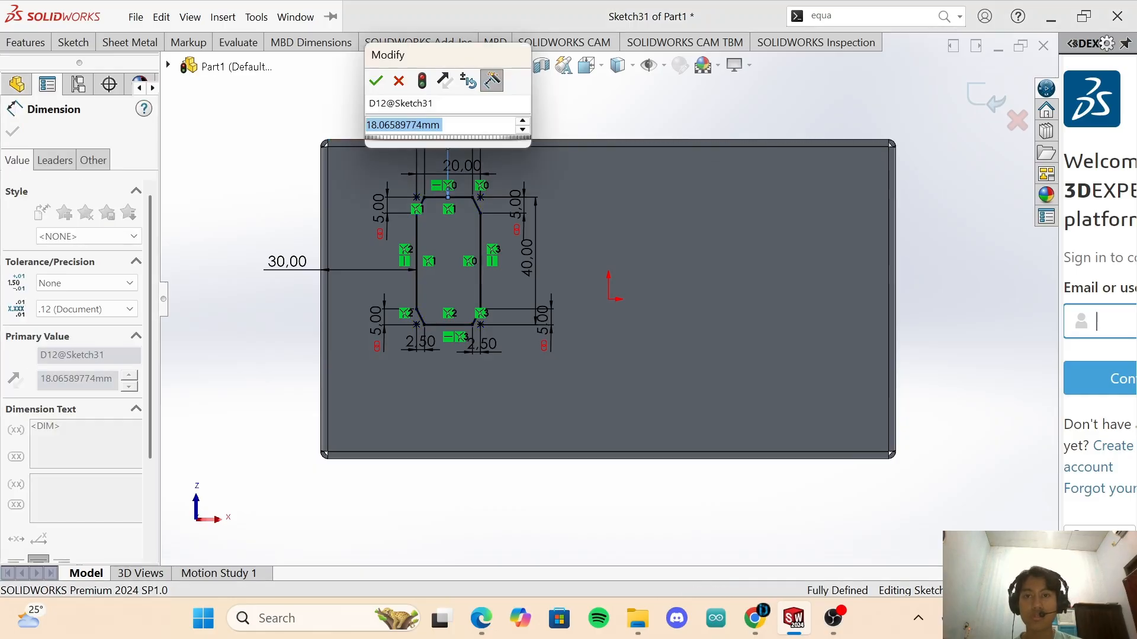
text(30)
key(Return)
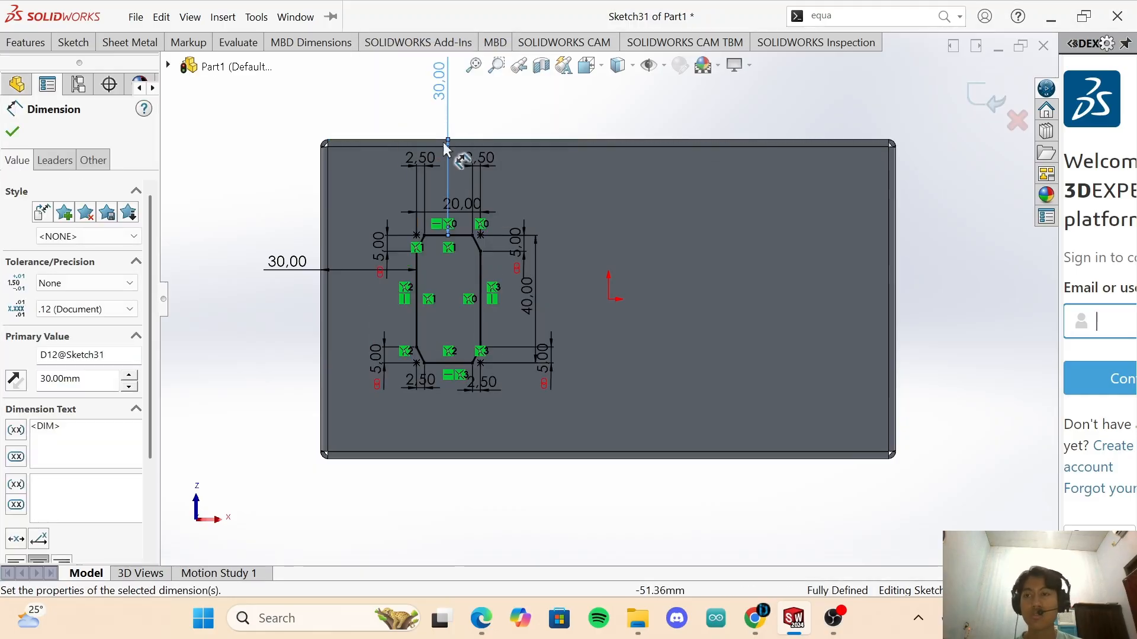
Cut the chamfered profile through the base with an Extruded Cut set to Through All.
click(23, 131)
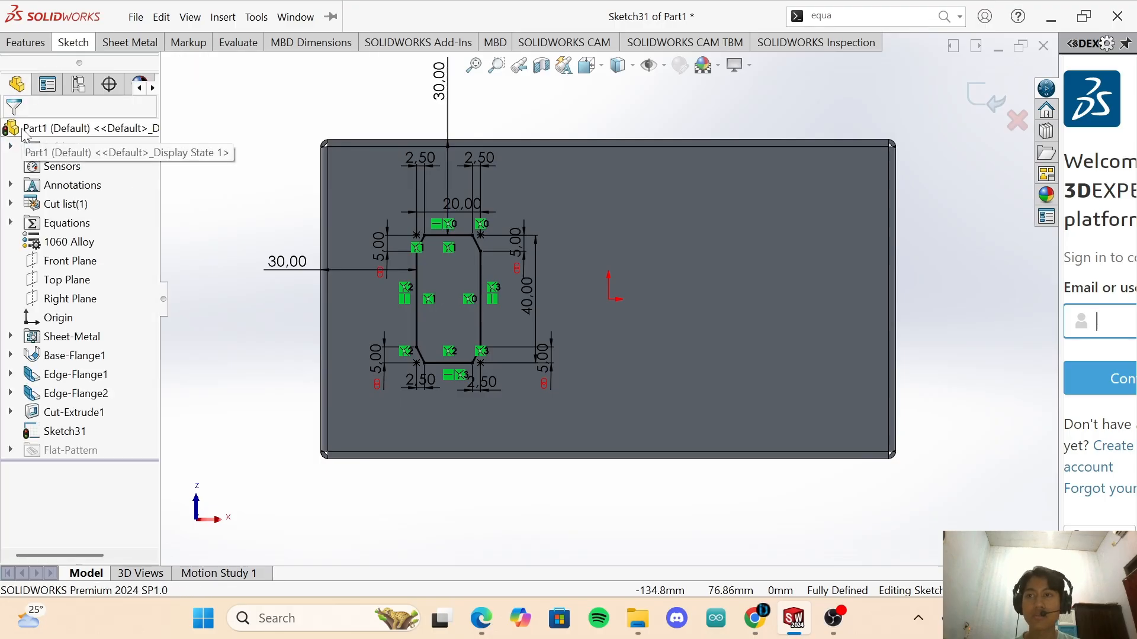
click(26, 42)
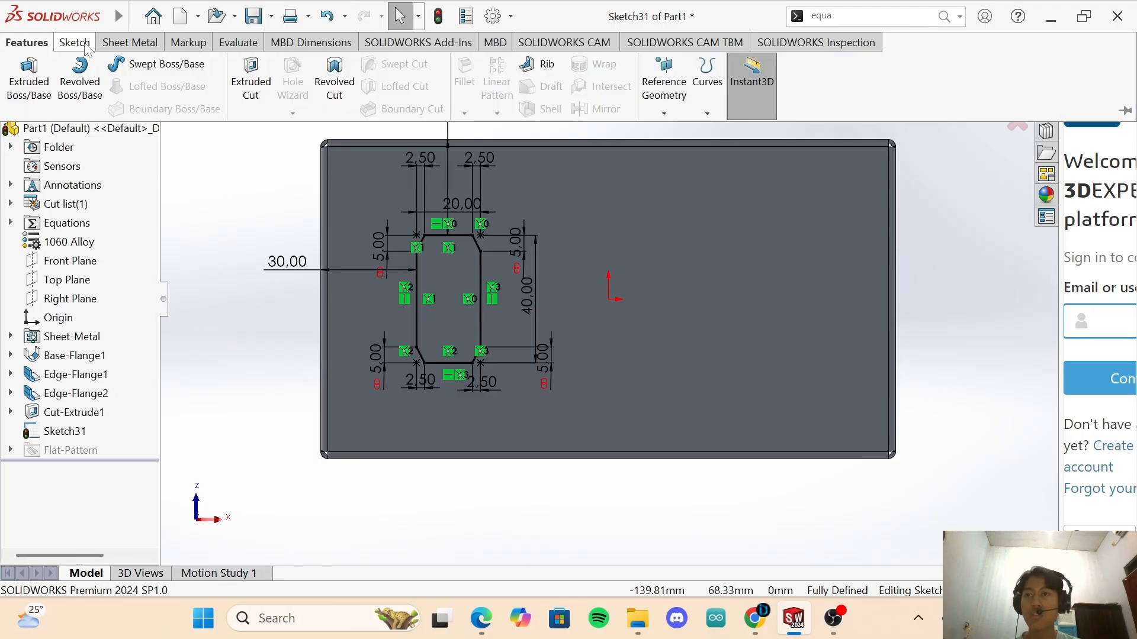
click(245, 88)
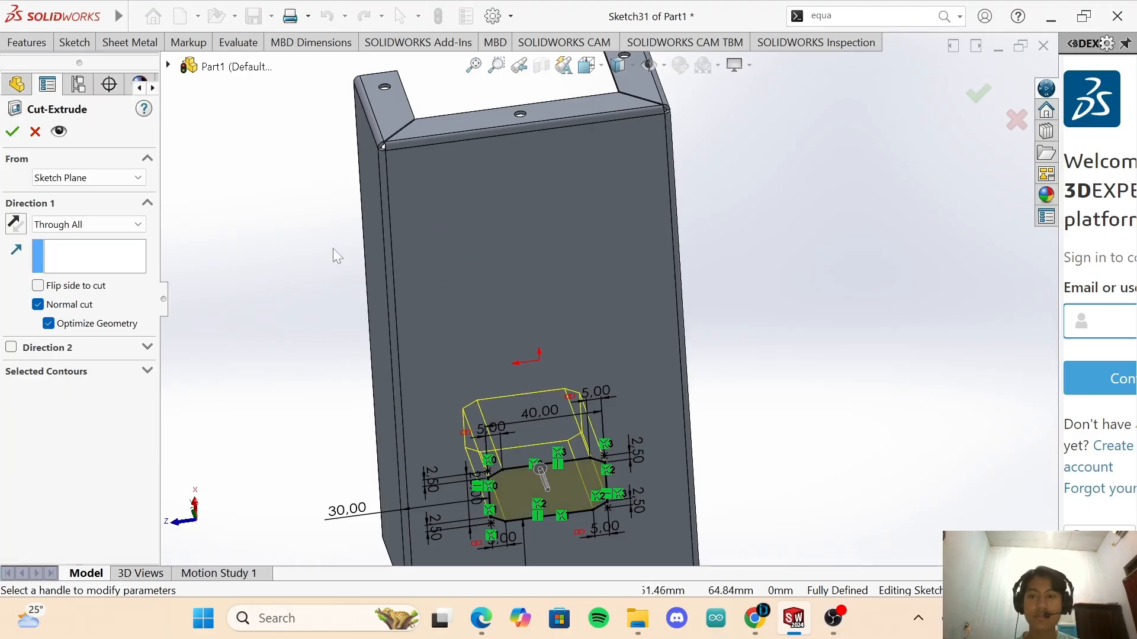
click(13, 132)
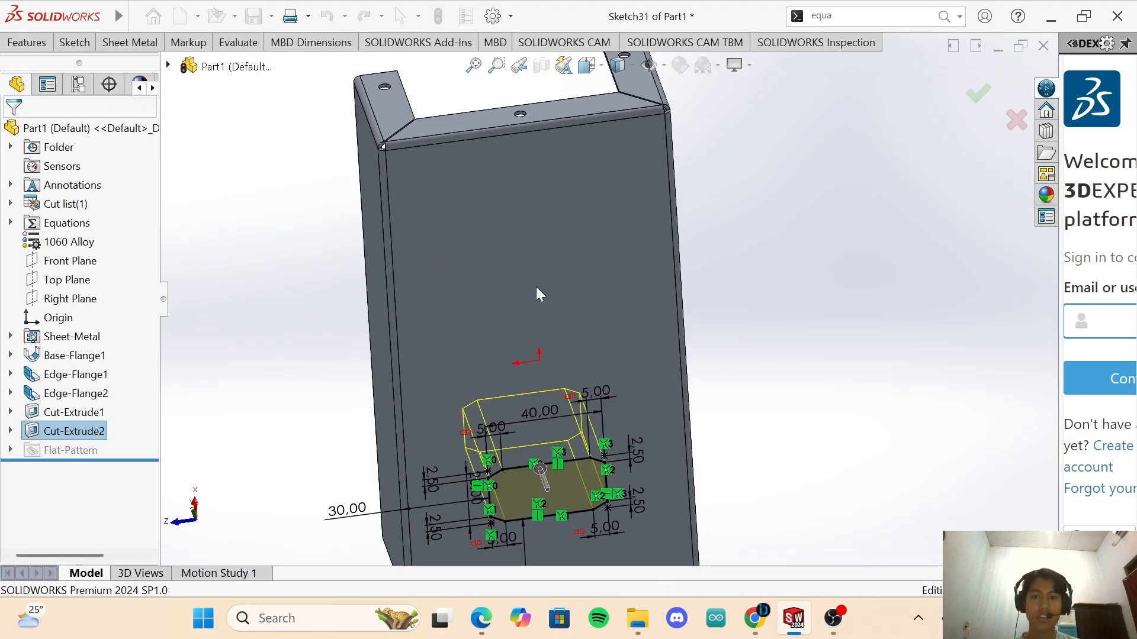
Inspect the cutout from another angle and compare the part with the isometric views in the PDF in Edge.
click(780, 282)
key(Down)
key(Down)
key(Down)
key(Down)
key(Down)
key(Down)
key(Down)
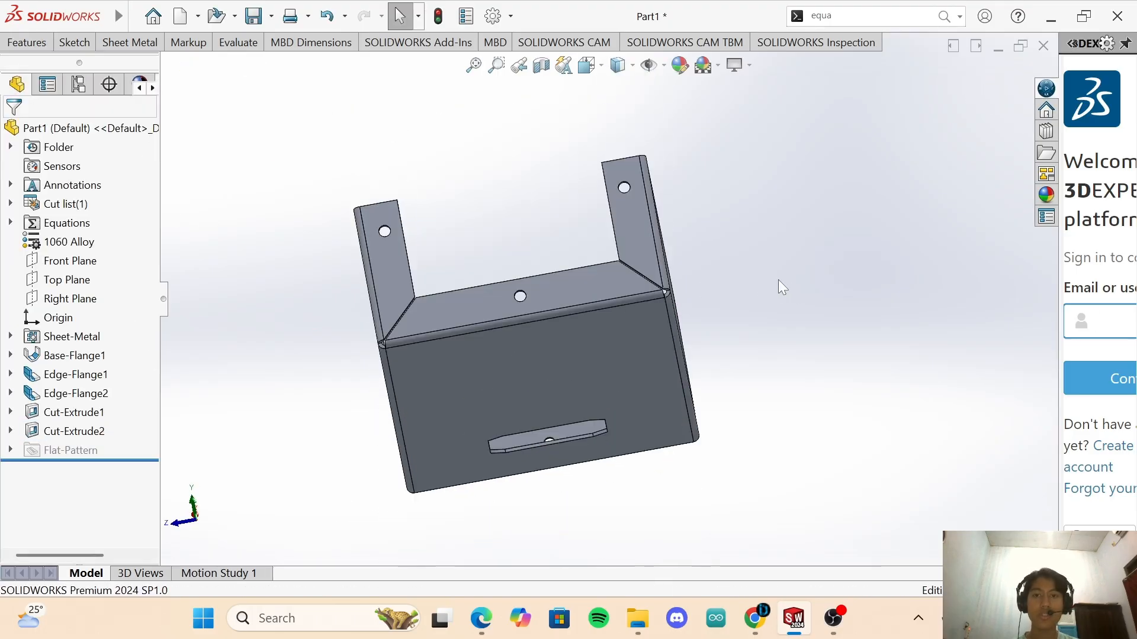
click(481, 618)
scroll(580, 355, down, 15)
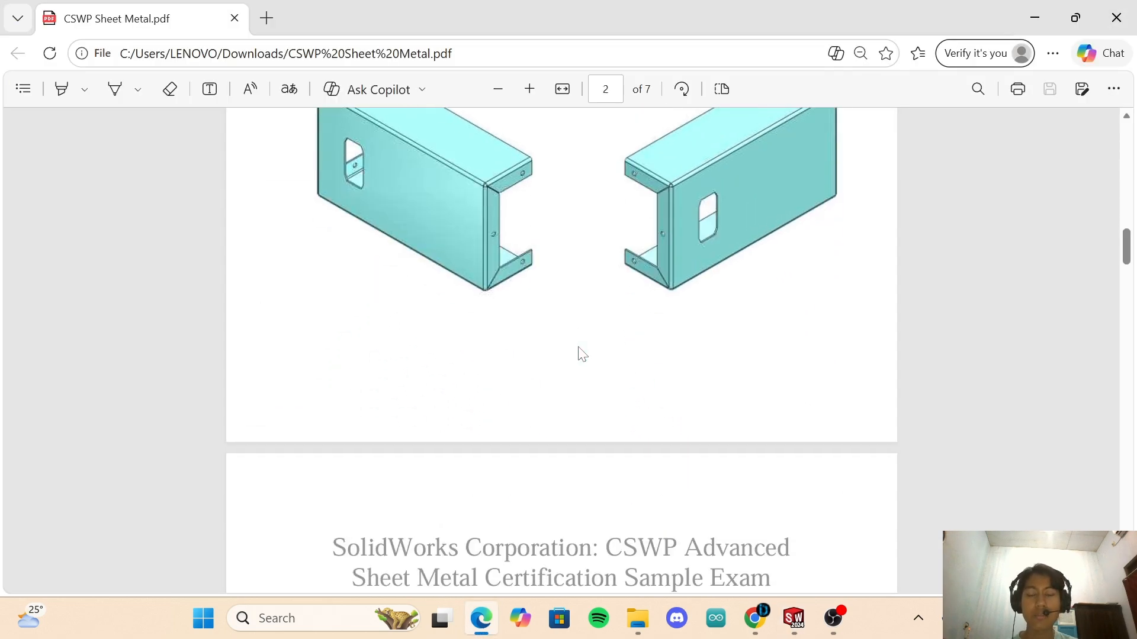
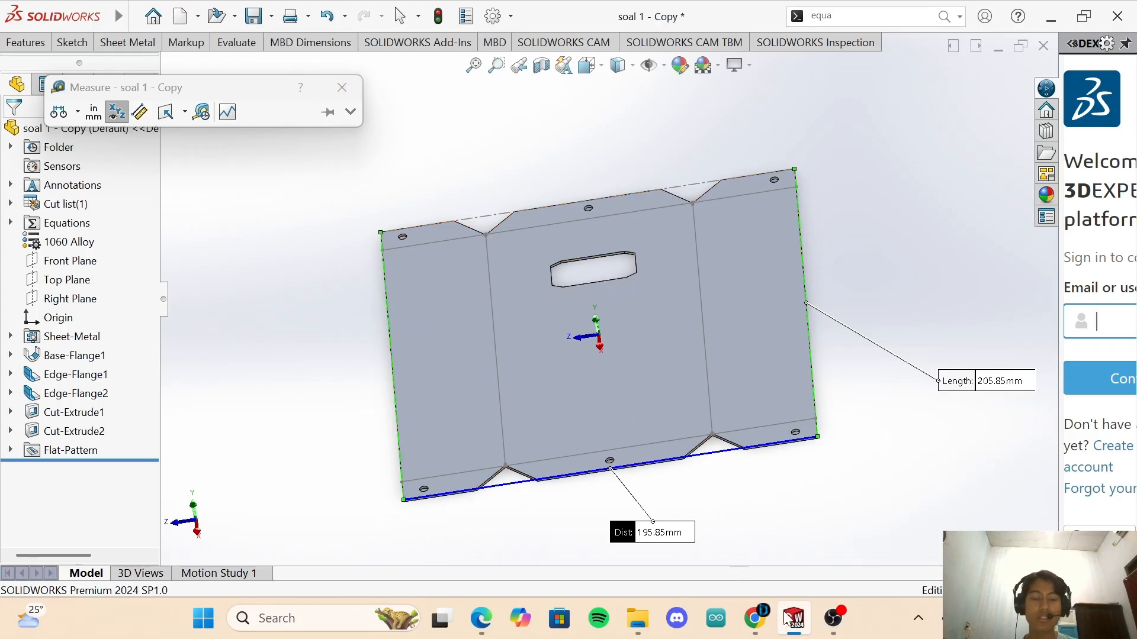
Switch to the soal 2 - Copy part and close its Measure tool.
mouse_move(787, 617)
click(813, 546)
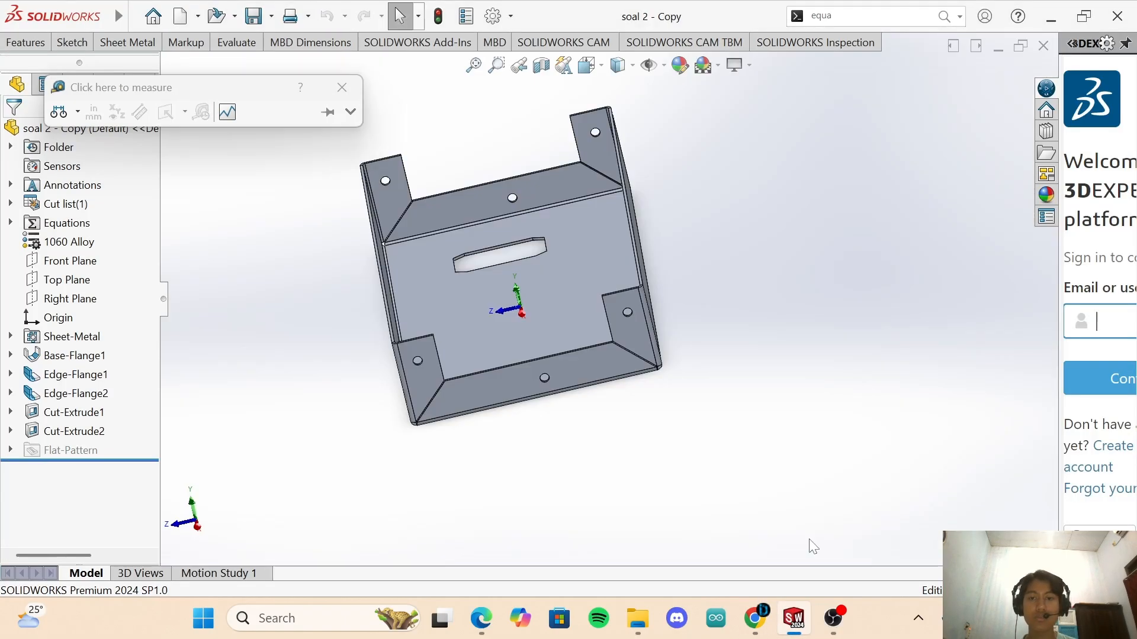
click(342, 87)
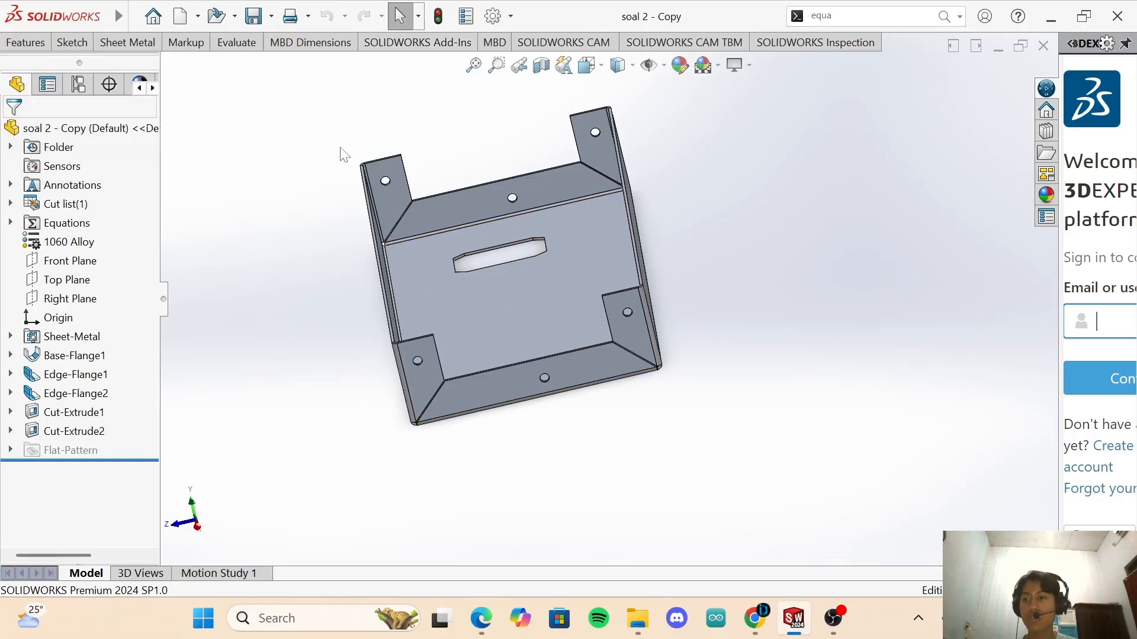
click(85, 338)
right_click(84, 341)
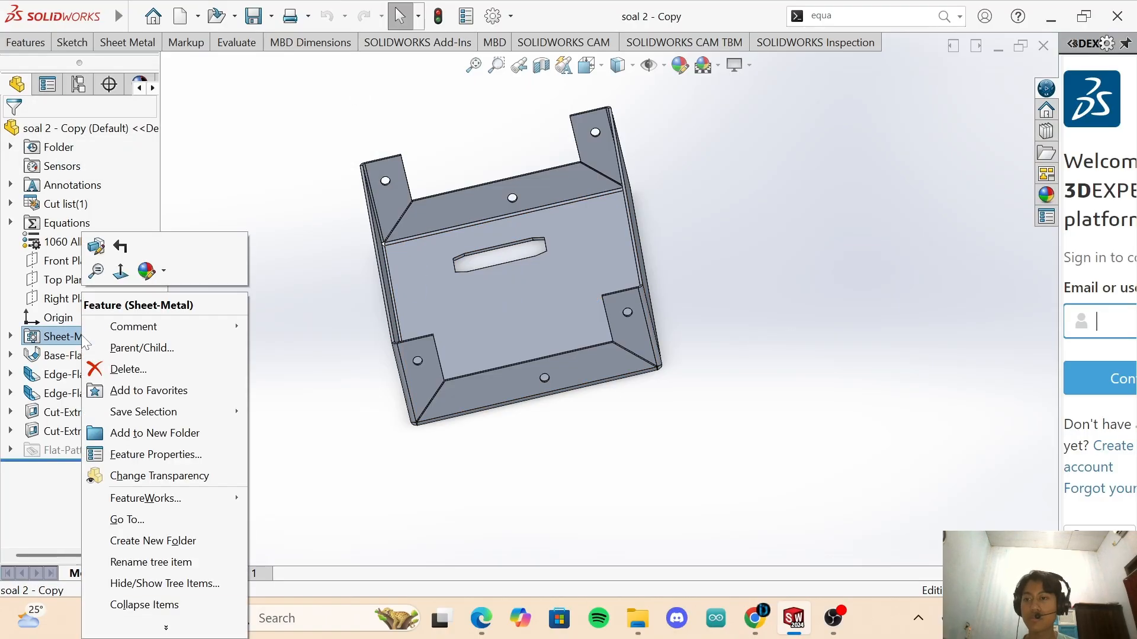
click(96, 246)
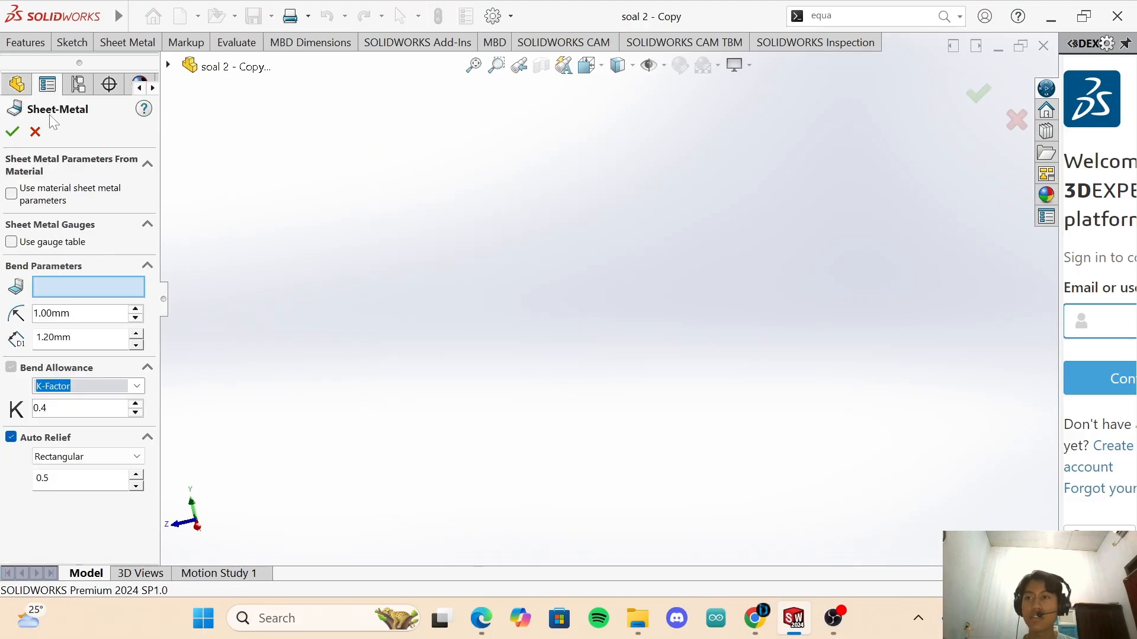
click(35, 132)
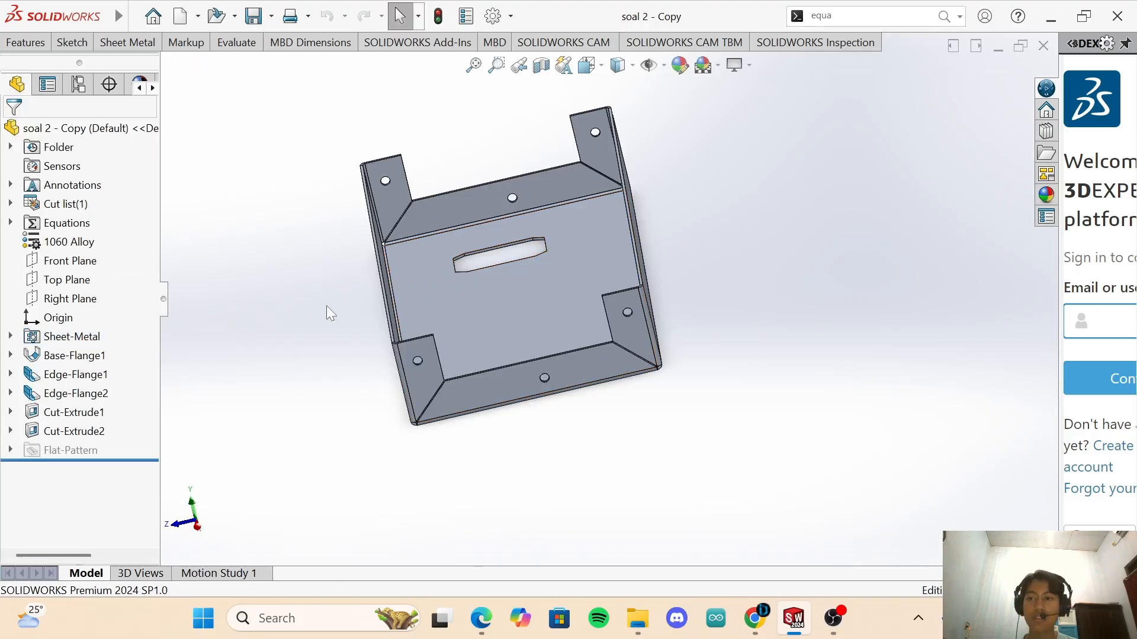
scroll(577, 278, up, 2)
scroll(560, 169, down, 1)
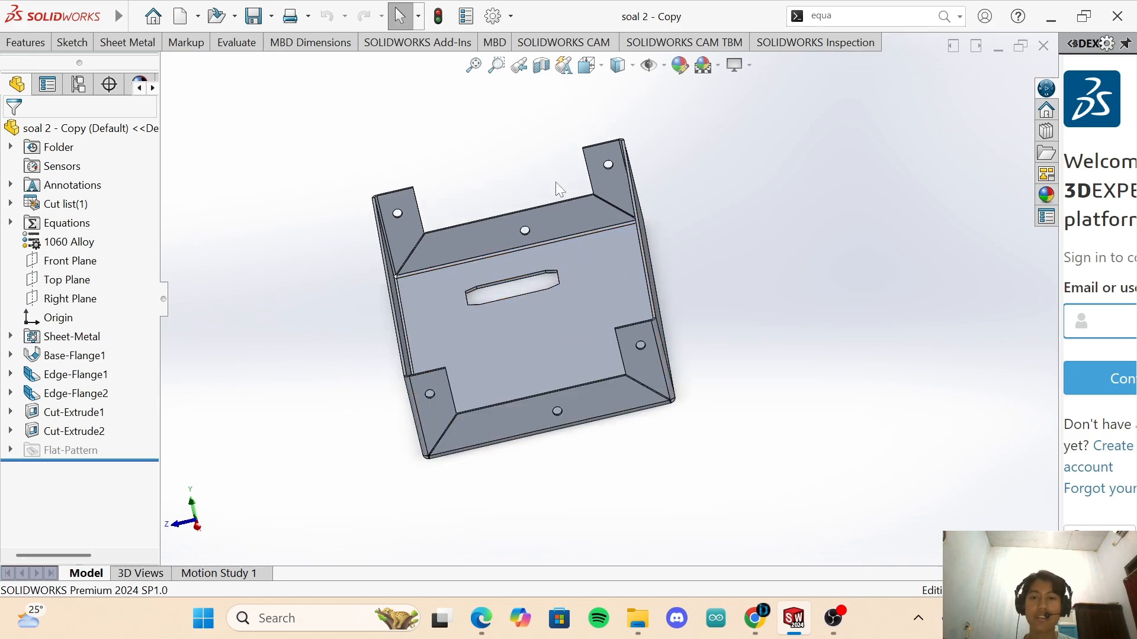
middle_drag(690, 194, 695, 209)
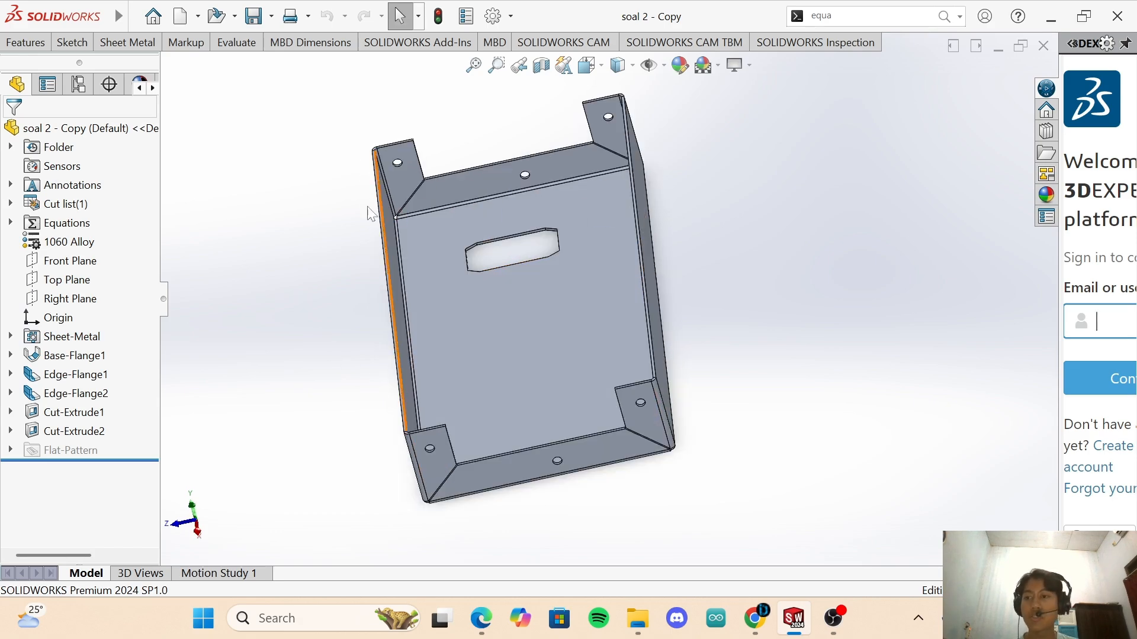
key(Up)
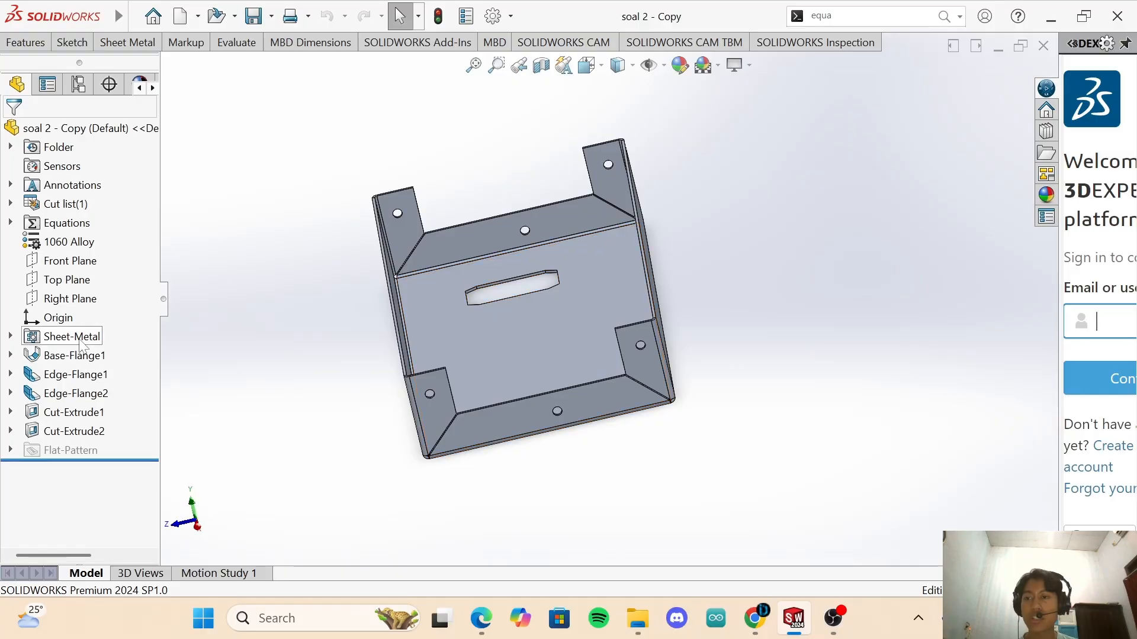
Open the Sheet-Metal feature for editing and look up Question 4's K-factor and parameters in the PDF in Edge.
click(81, 336)
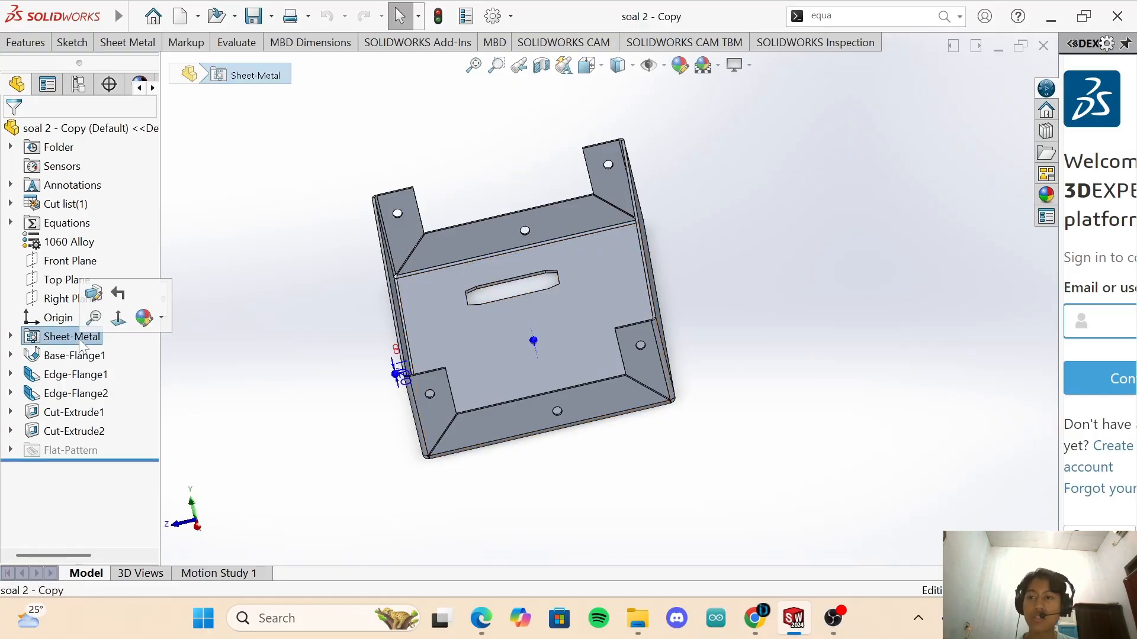
click(94, 293)
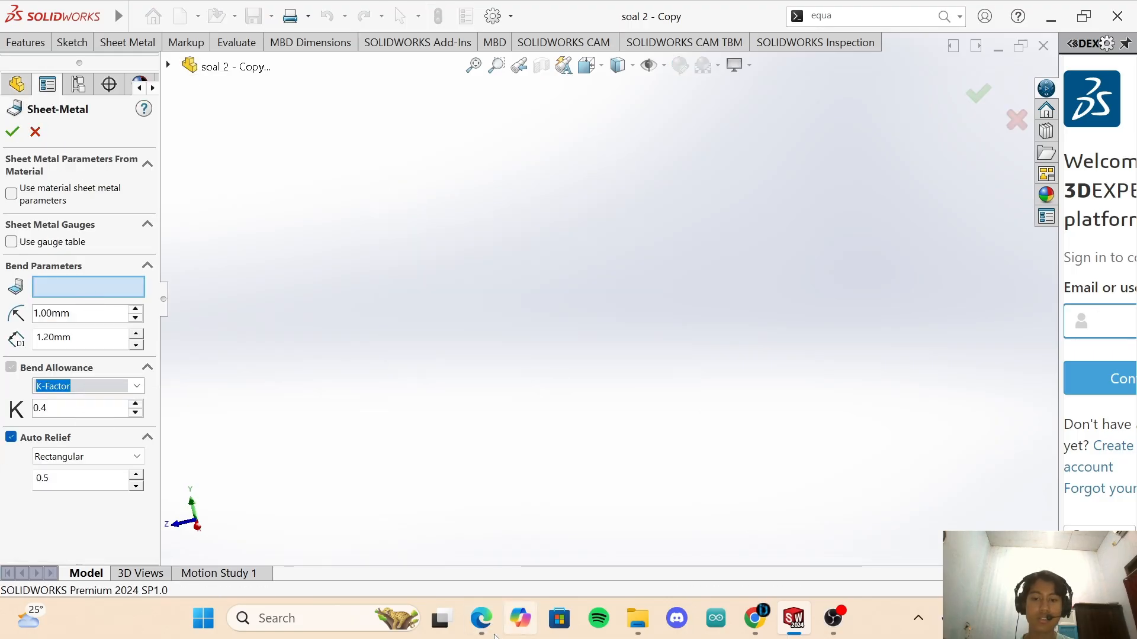
click(481, 618)
scroll(1021, 450, up, 3)
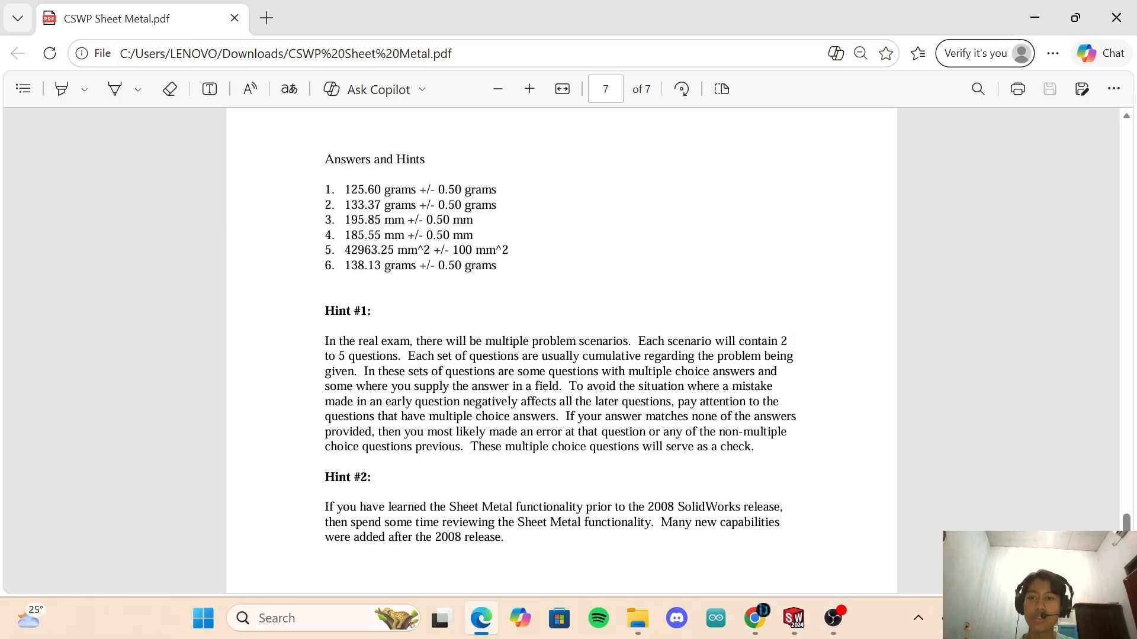
drag(1126, 521, 1134, 415)
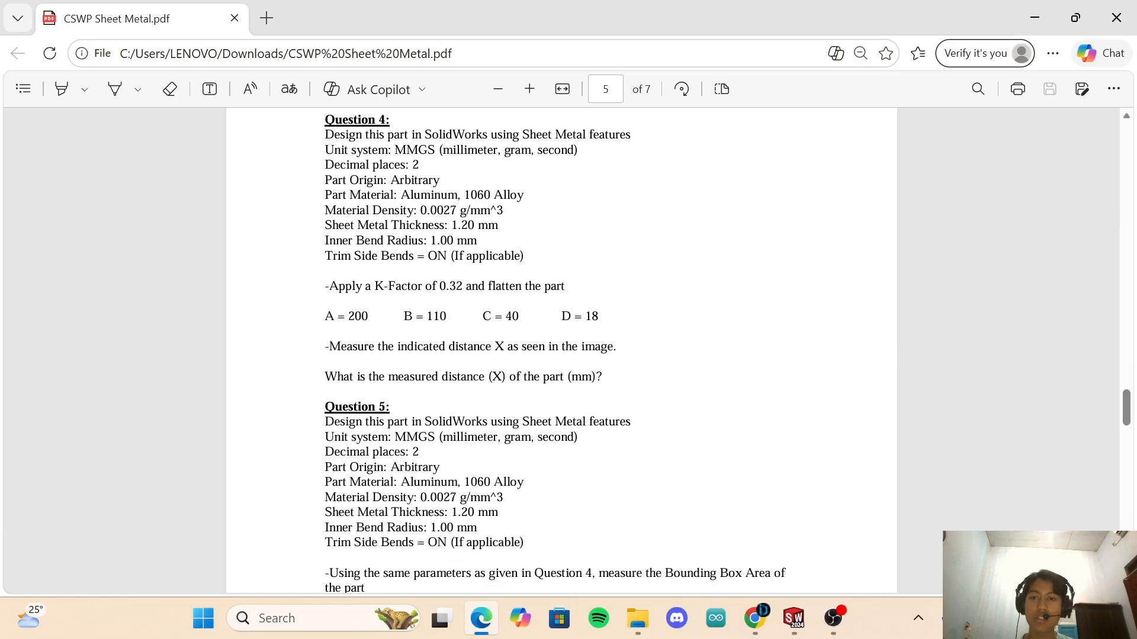
scroll(418, 345, up, 2)
scroll(419, 346, up, 10)
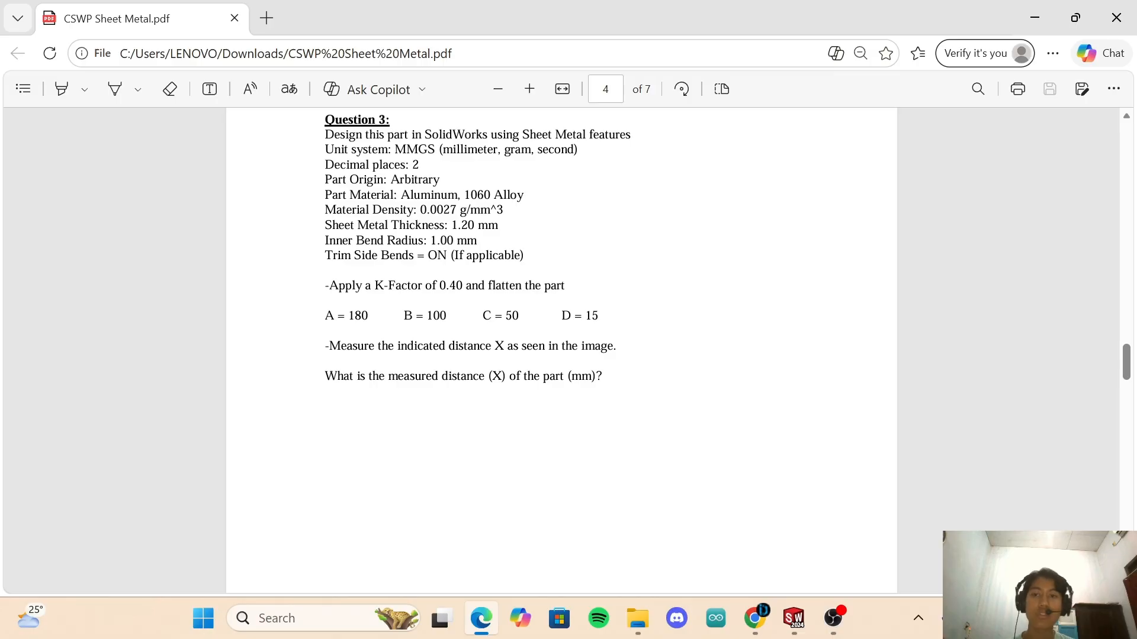
scroll(419, 346, down, 10)
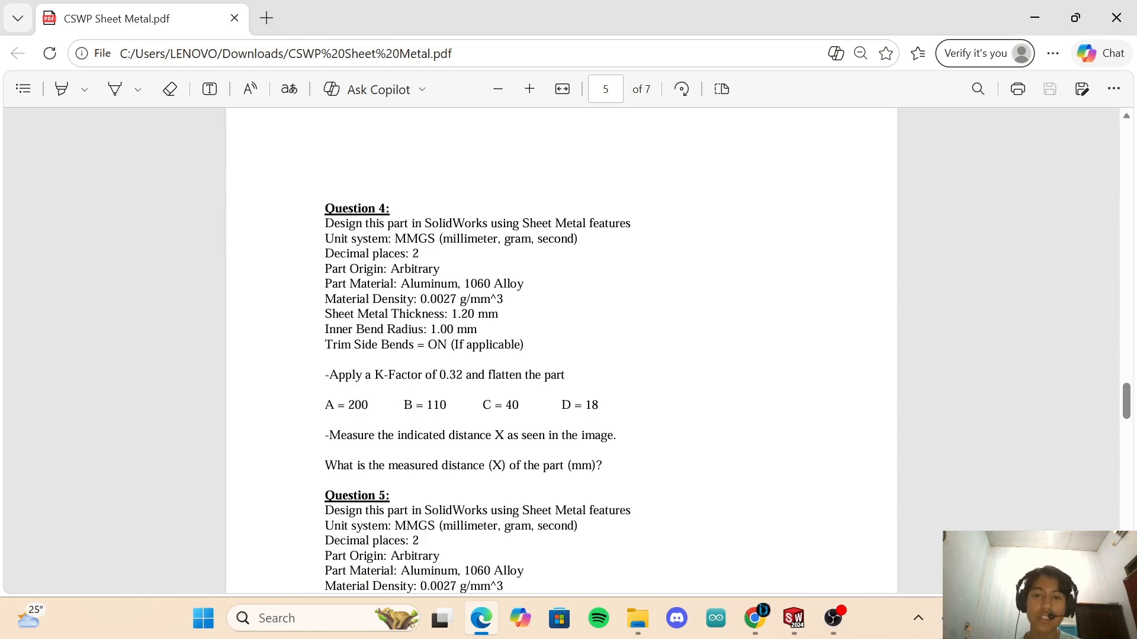
Return to the soal 2 - Copy part in SOLIDWORKS and set the Sheet-Metal feature's K-factor to 0.32.
mouse_move(804, 620)
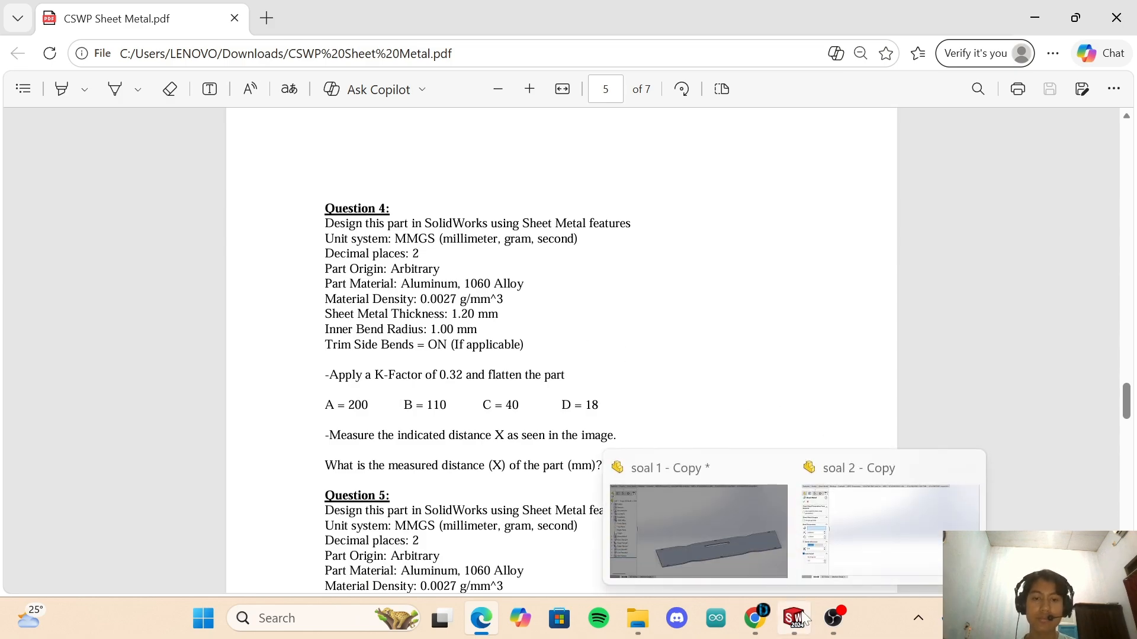
click(826, 538)
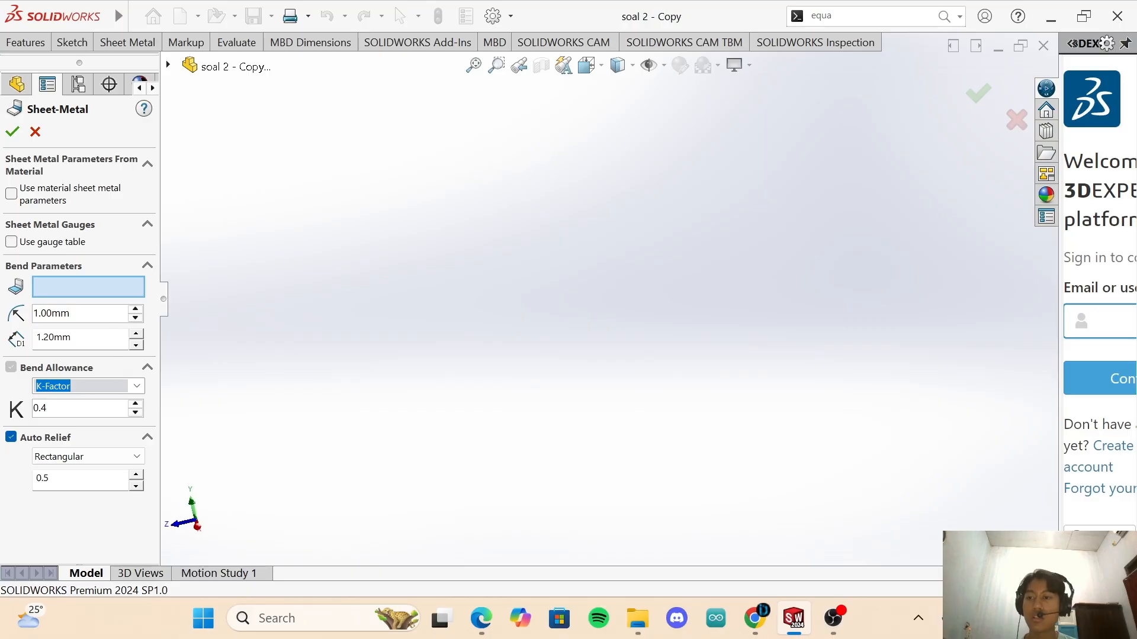
key(BackSpace)
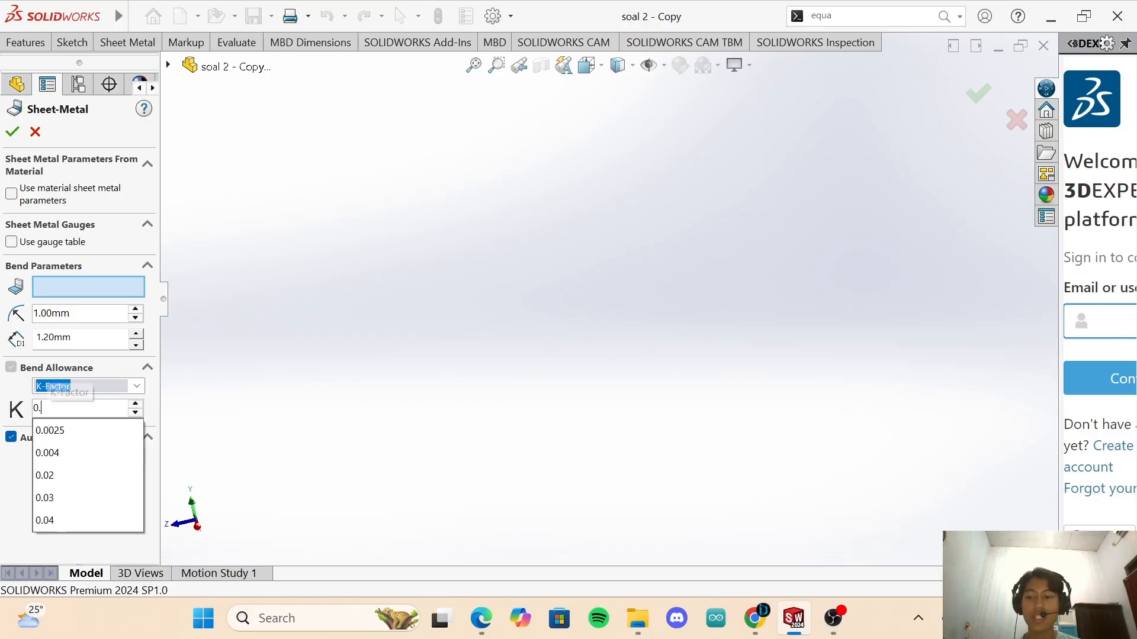
text(32)
key(Tab)
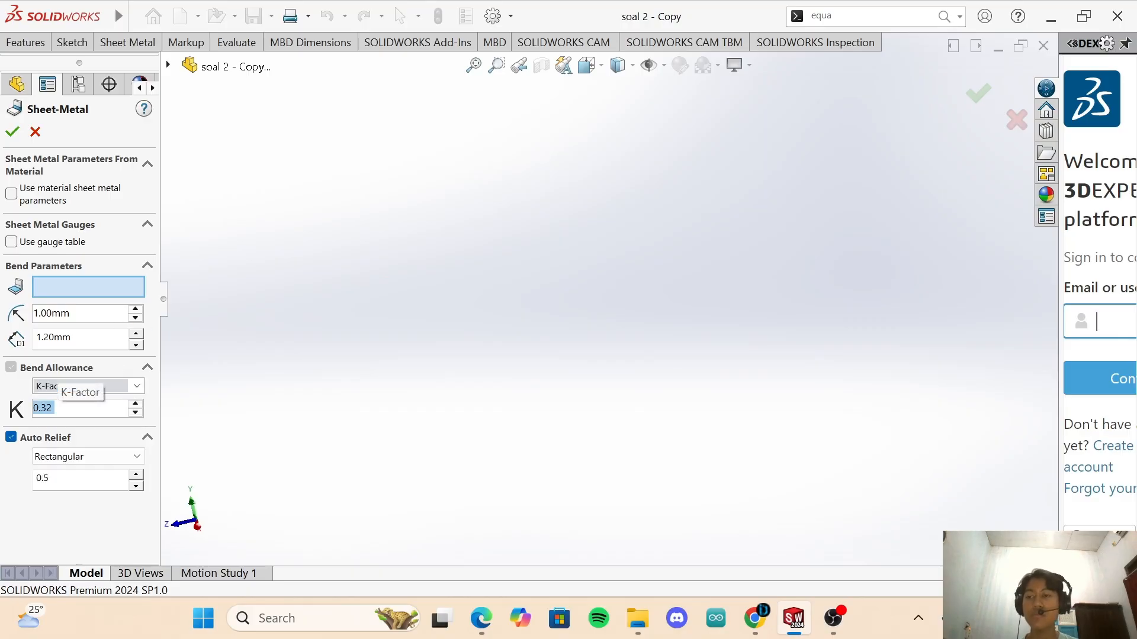
click(357, 411)
click(12, 131)
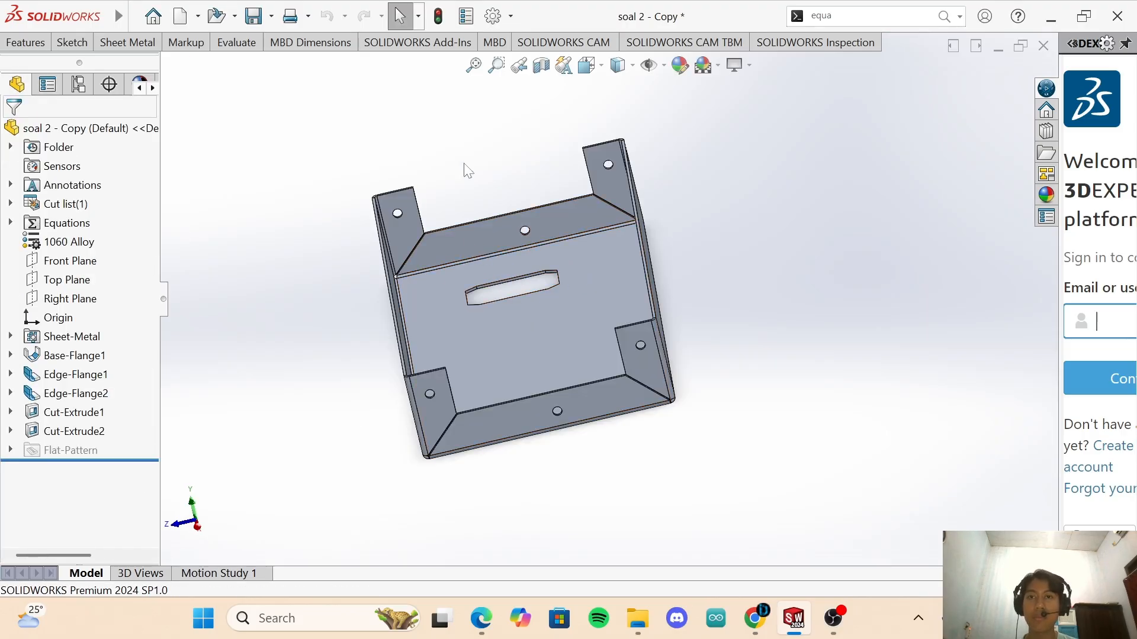
Flatten the sheet metal part and measure distance X between the flat pattern's two opposite outer side edges.
click(128, 42)
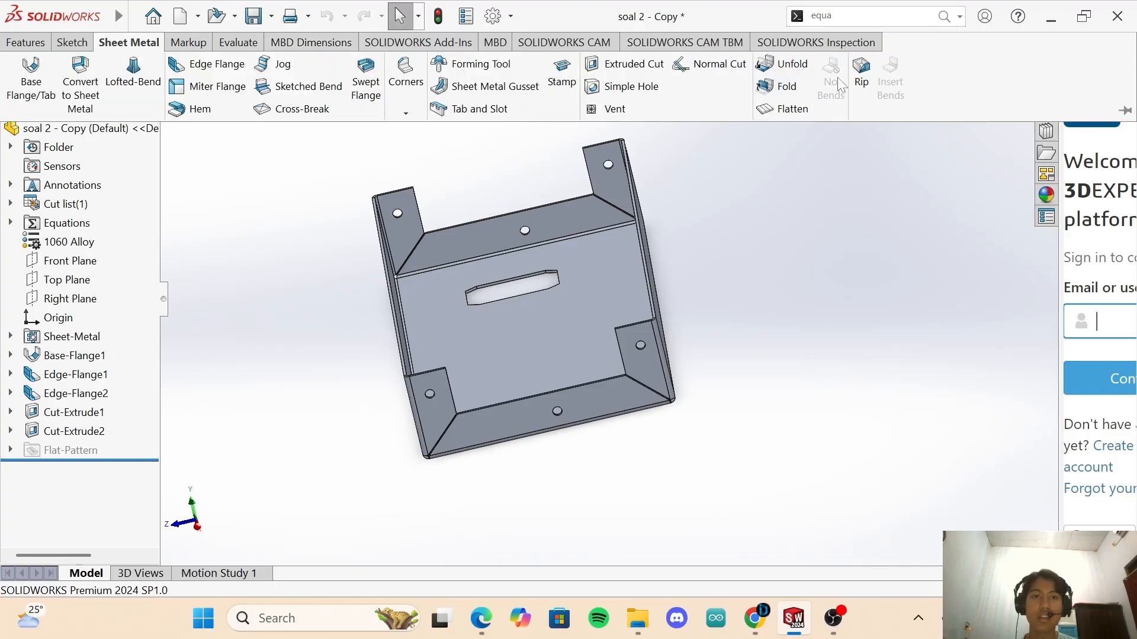
click(788, 109)
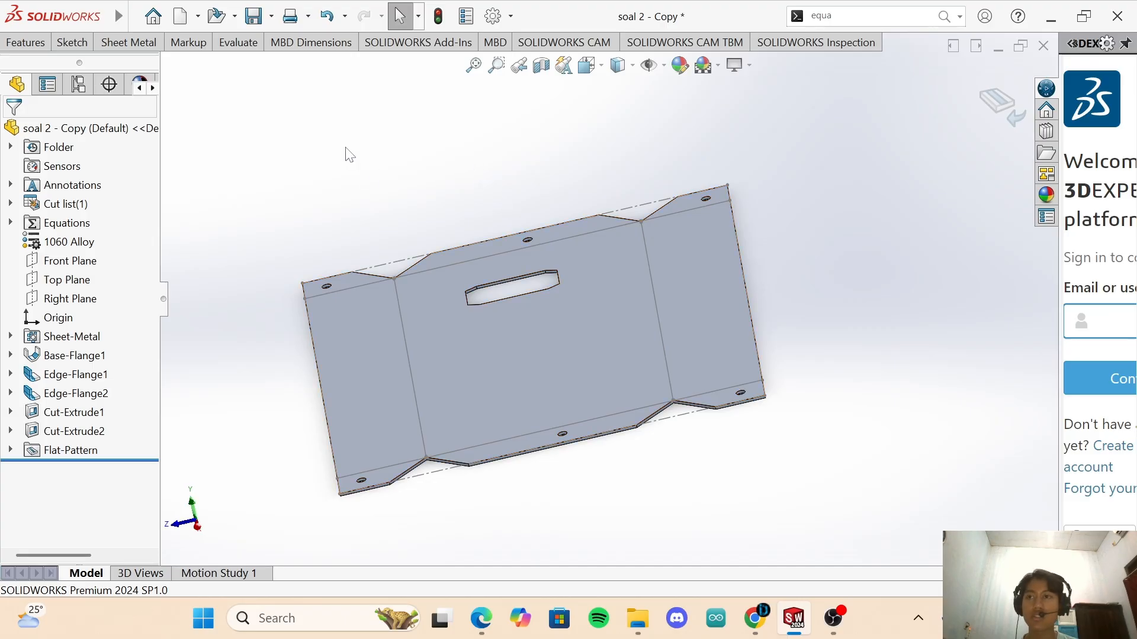
click(82, 48)
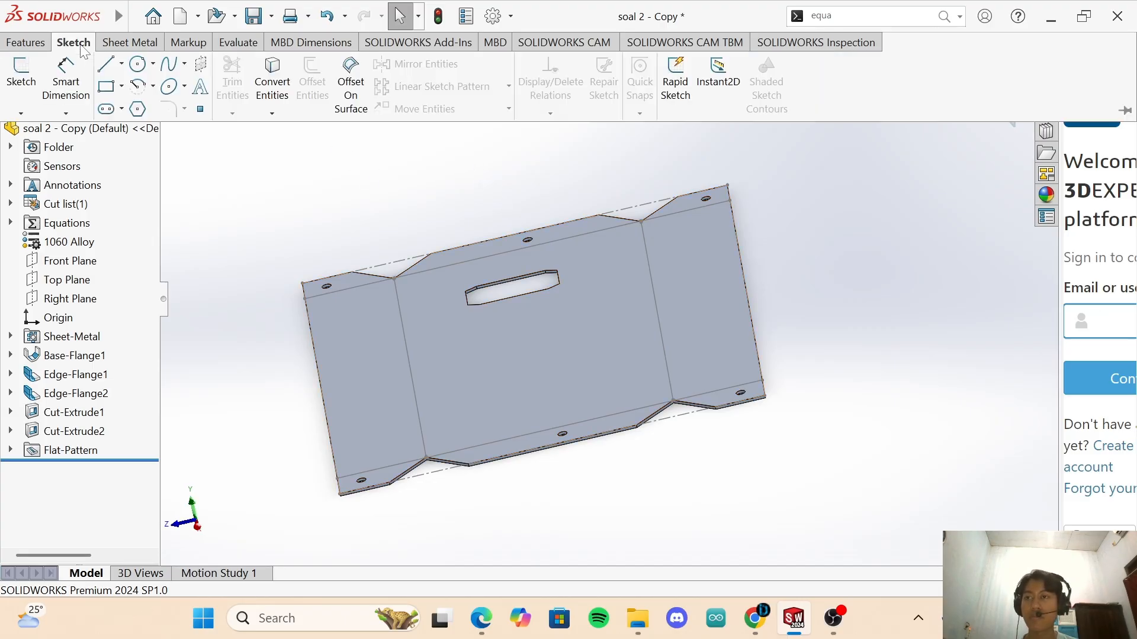
click(240, 42)
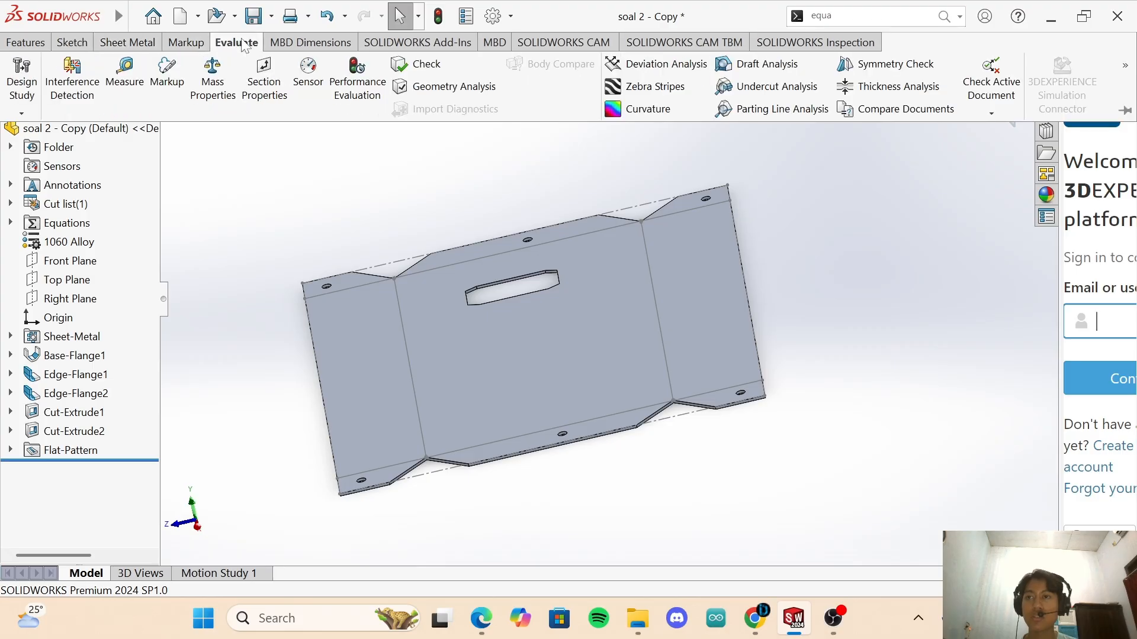
click(116, 70)
click(321, 379)
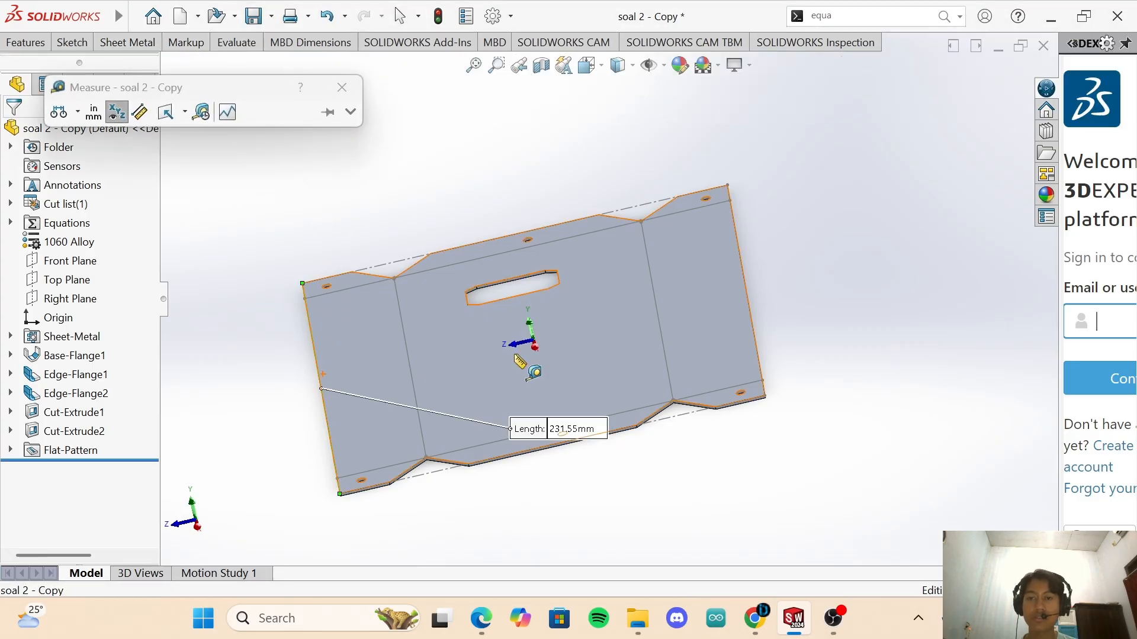
click(751, 325)
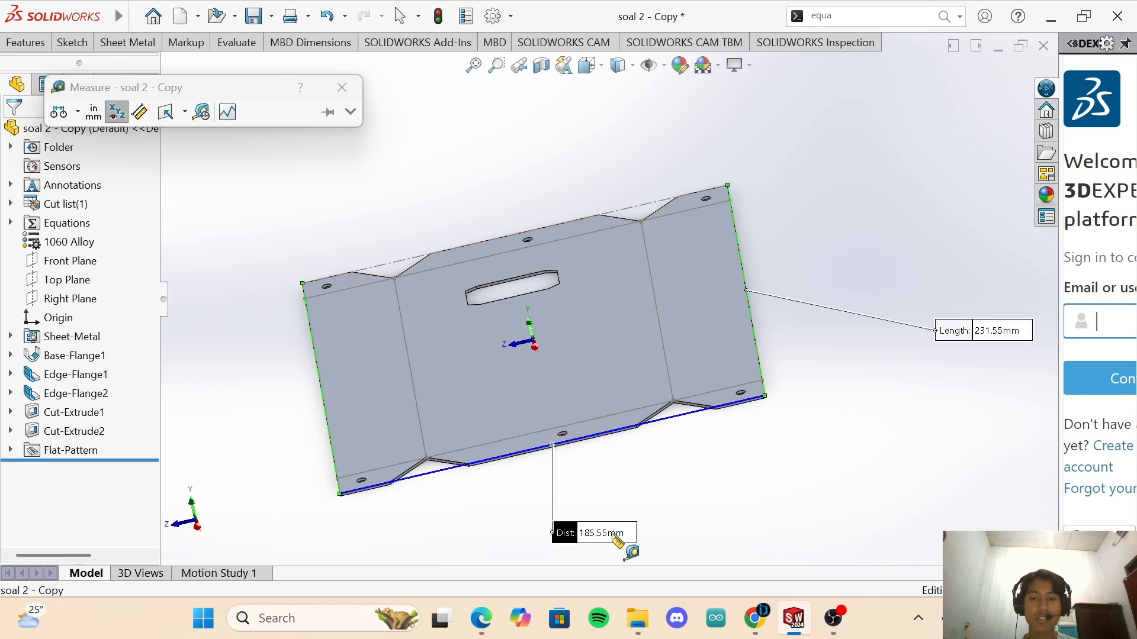
Switch to the CSWP Sheet Metal PDF in Edge and check the listed answer for Question 4.
click(481, 610)
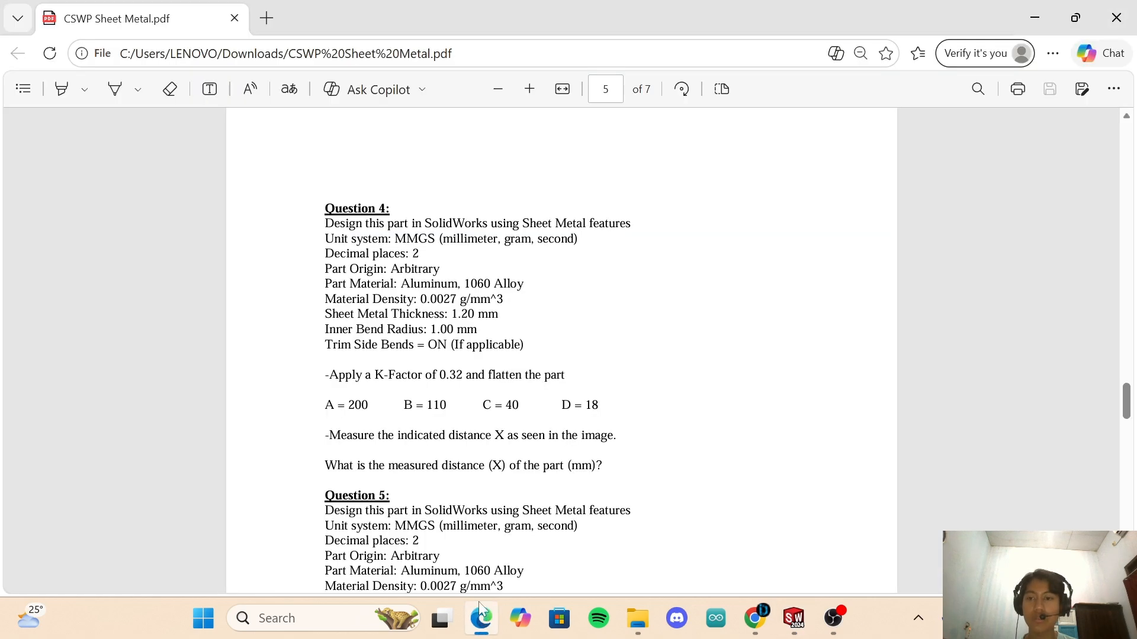
scroll(979, 405, down, 20)
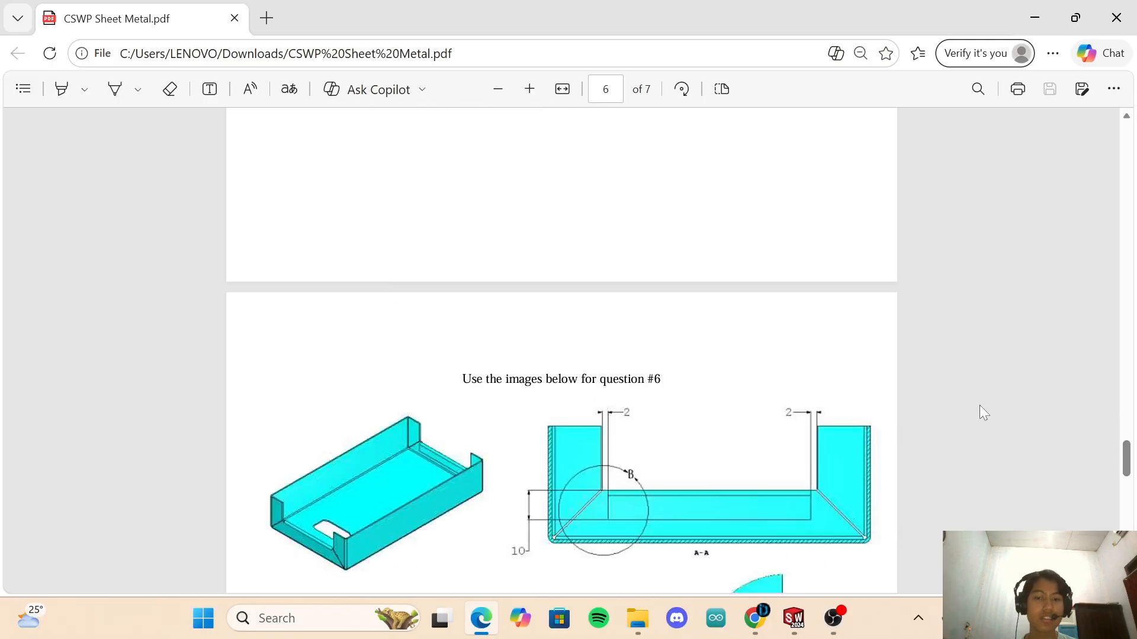
scroll(959, 403, up, 3)
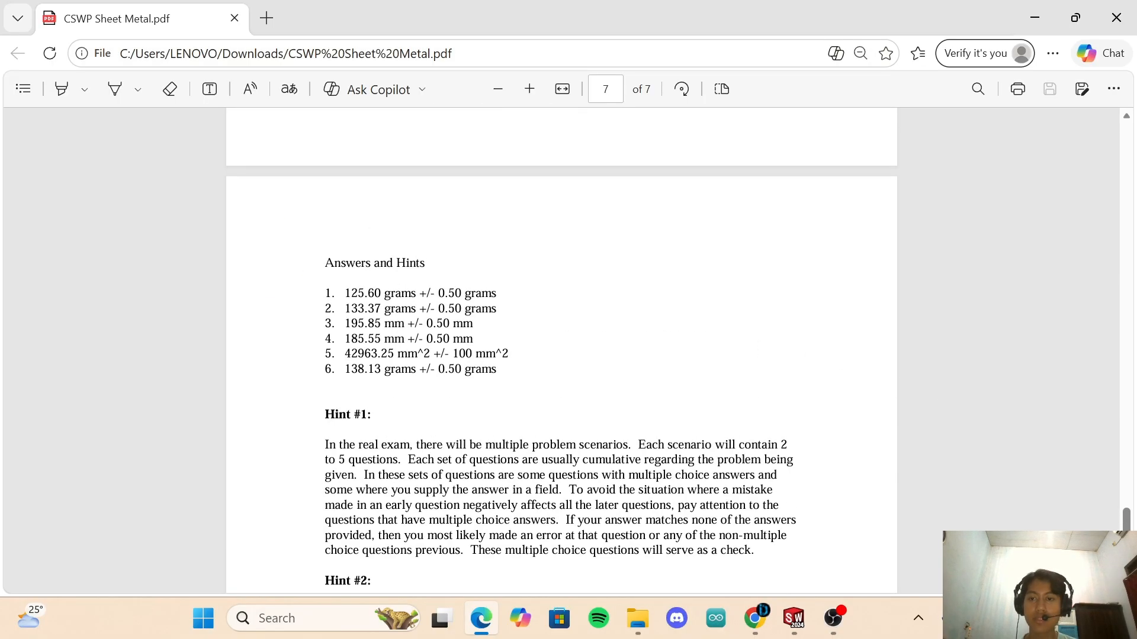
drag(345, 338, 405, 339)
click(409, 340)
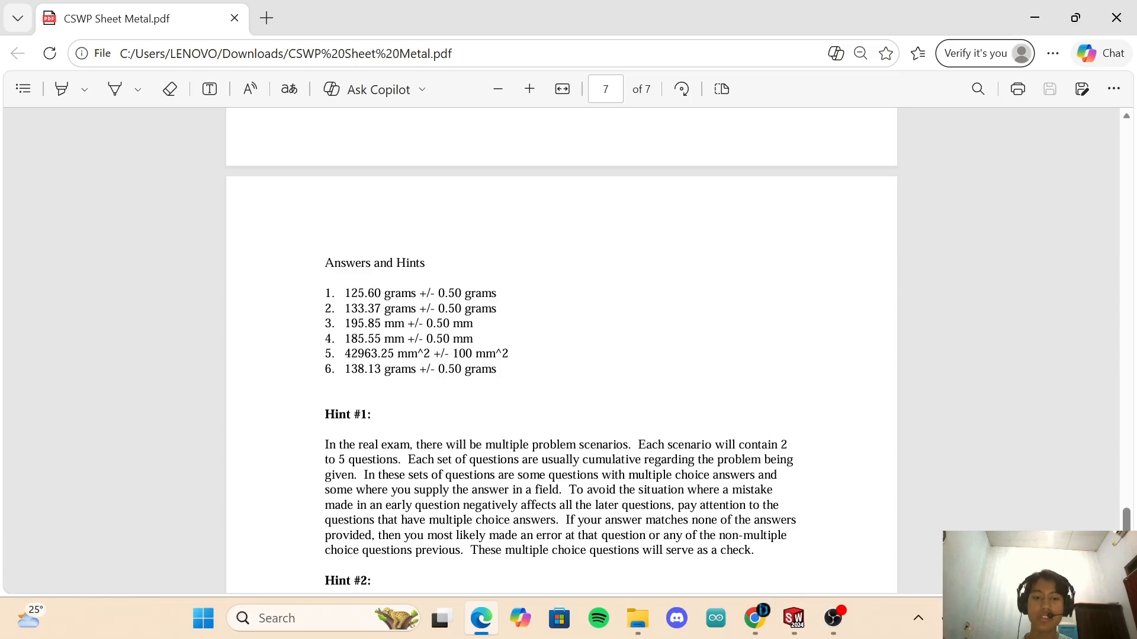
Review the flat pattern image and Question 4's parameters, and read Question 5's bounding box area task in the PDF.
scroll(624, 357, up, 10)
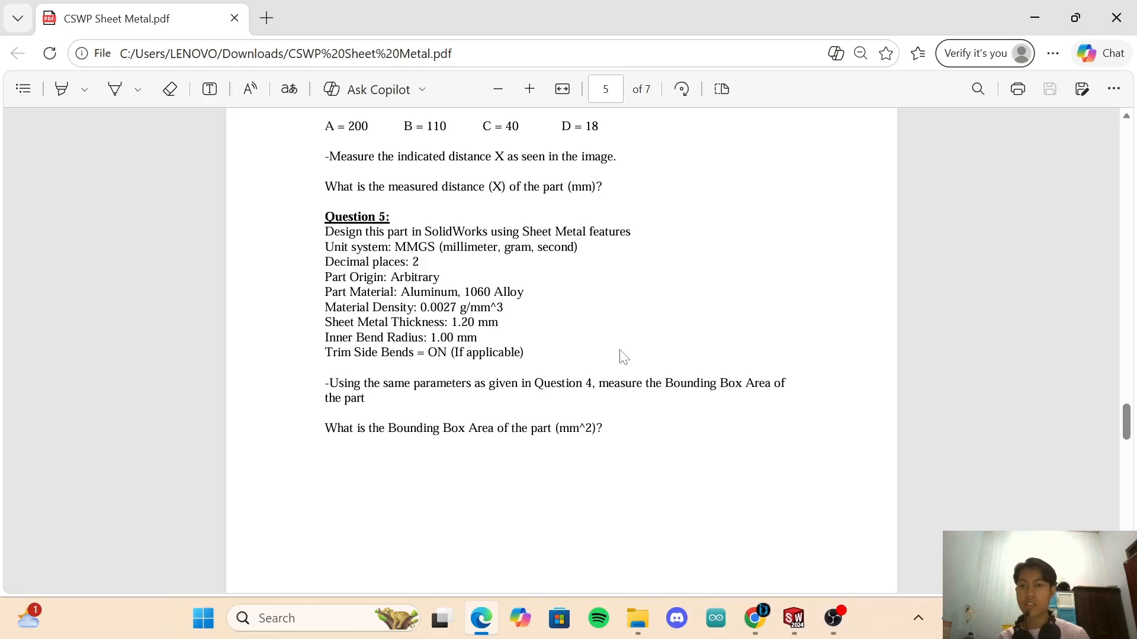
scroll(621, 355, up, 10)
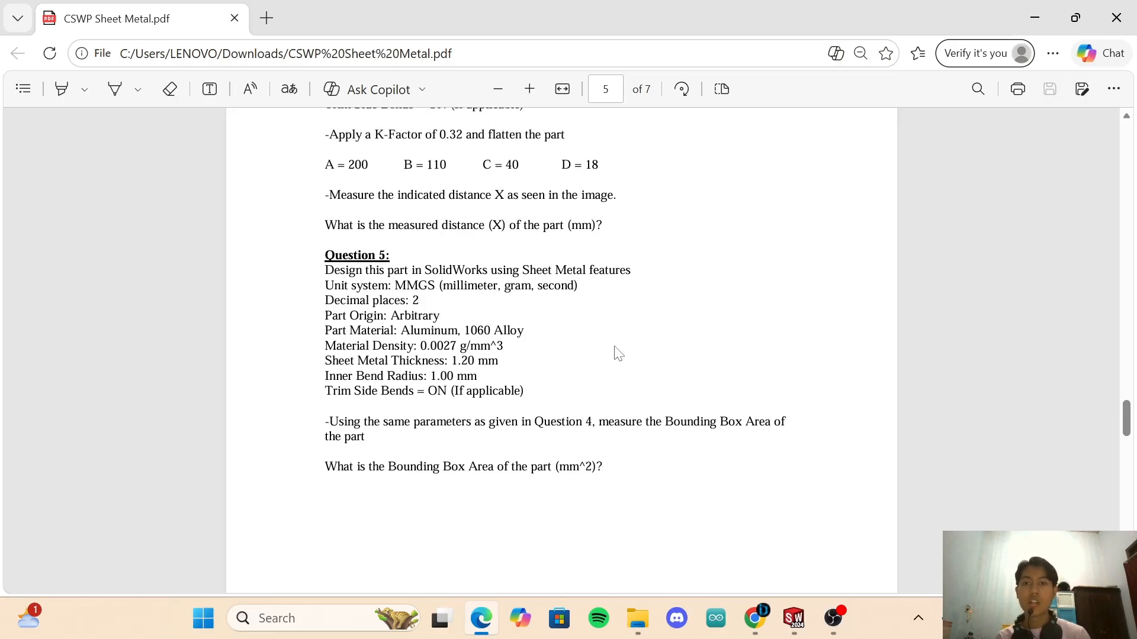
scroll(616, 352, up, 5)
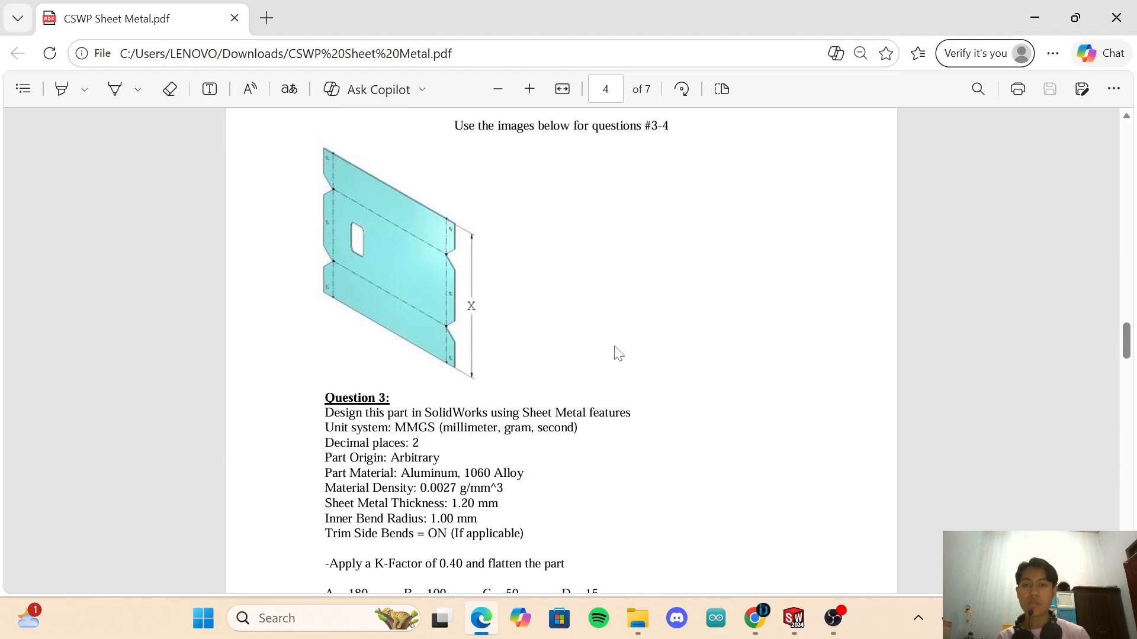
scroll(410, 321, down, 10)
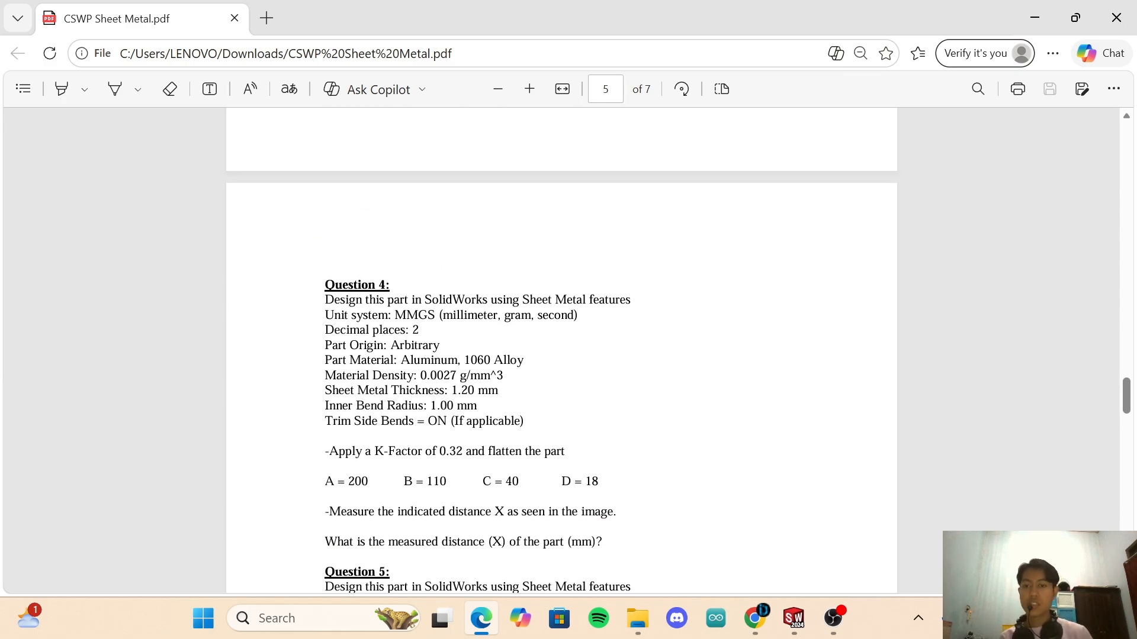
scroll(561, 350, down, 2)
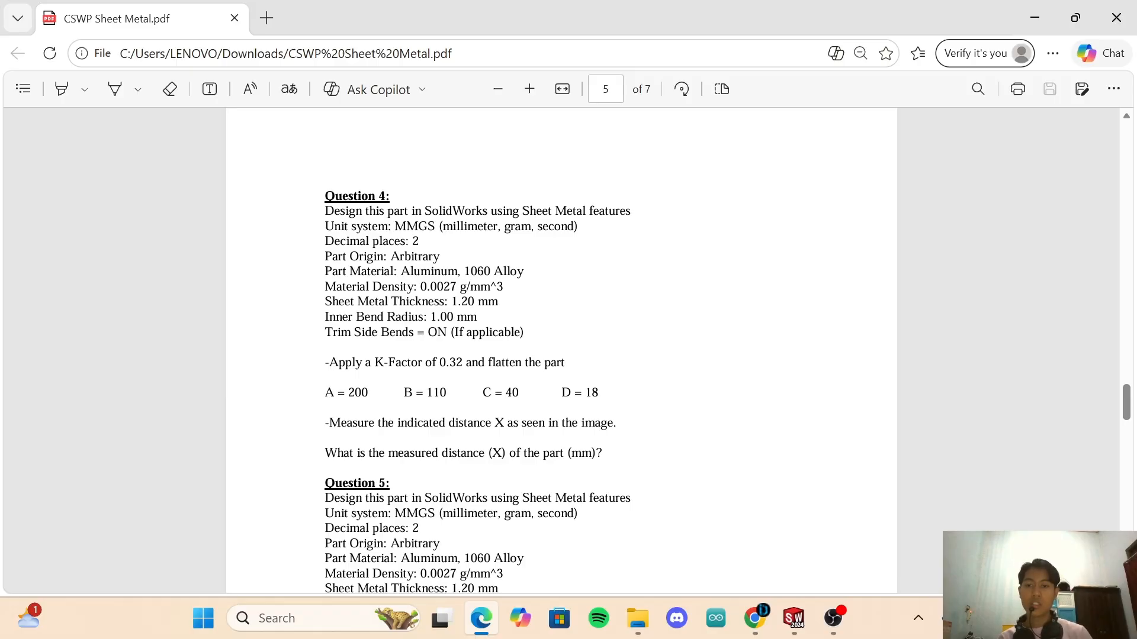
scroll(561, 350, down, 4)
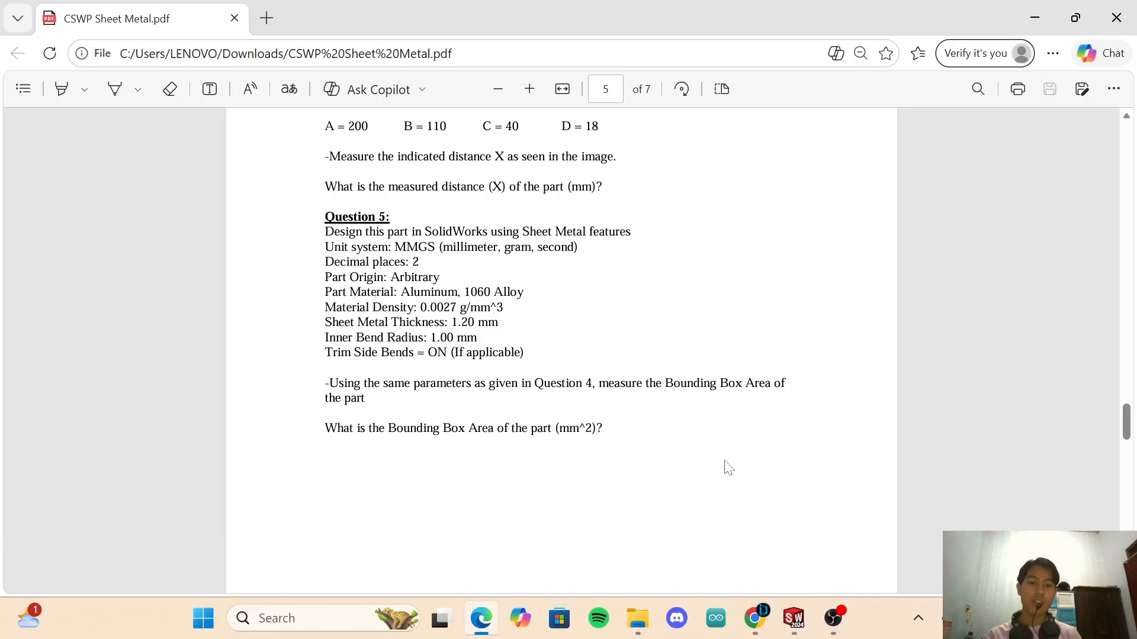
Switch to the soal 4 - Copy part in SOLIDWORKS and add a rectangular, best-fit Bounding Box around the flattened part.
mouse_move(792, 616)
click(726, 531)
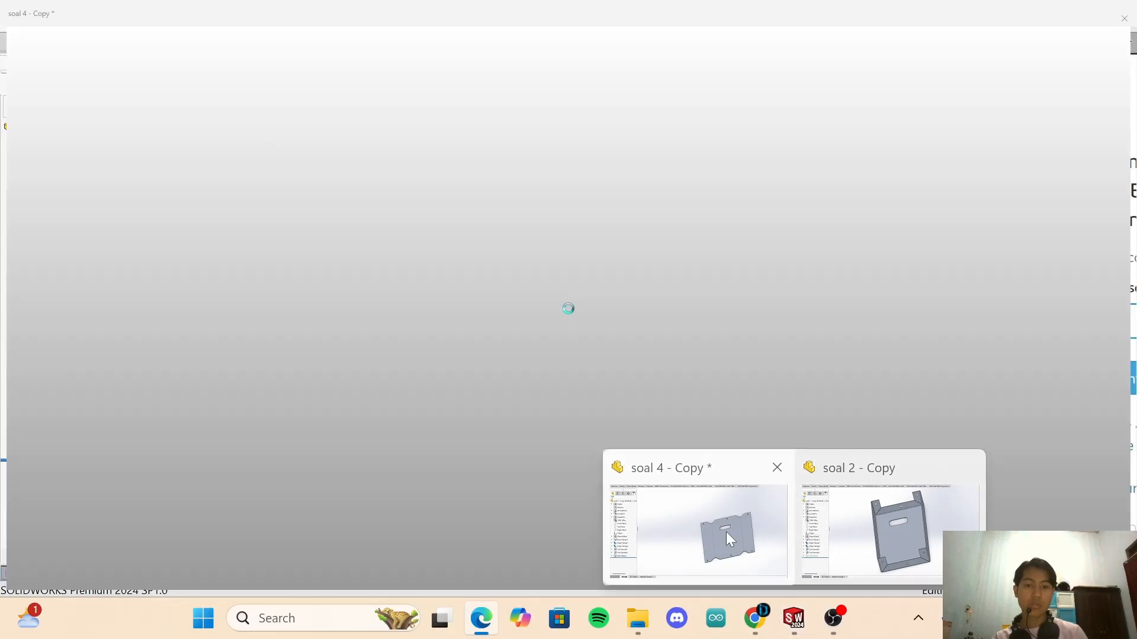
key(f)
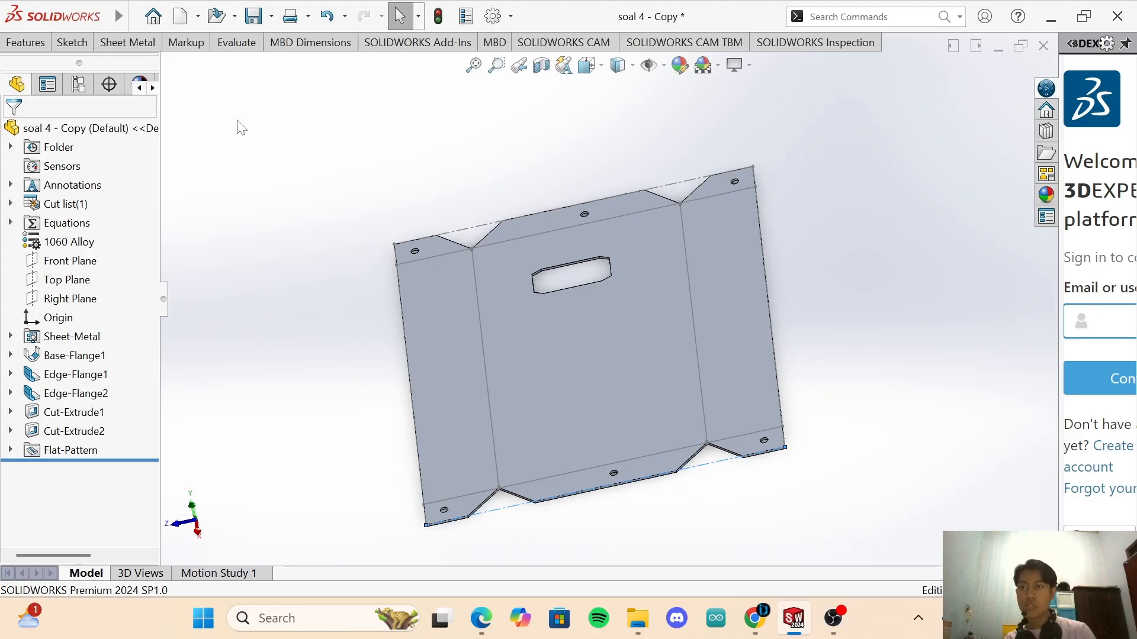
click(35, 45)
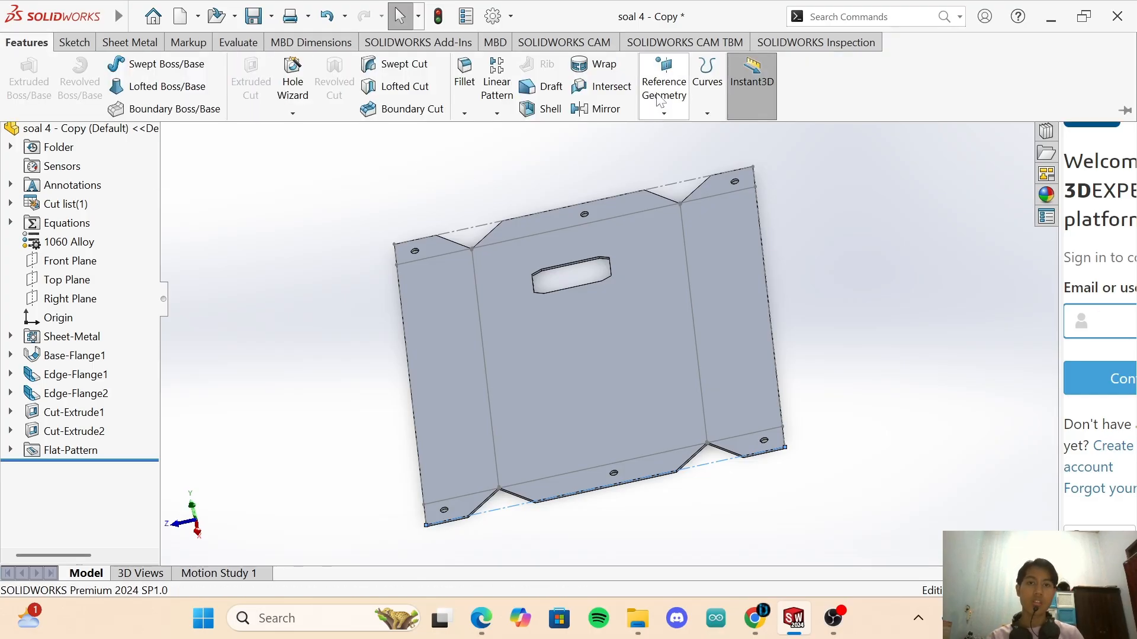
click(663, 113)
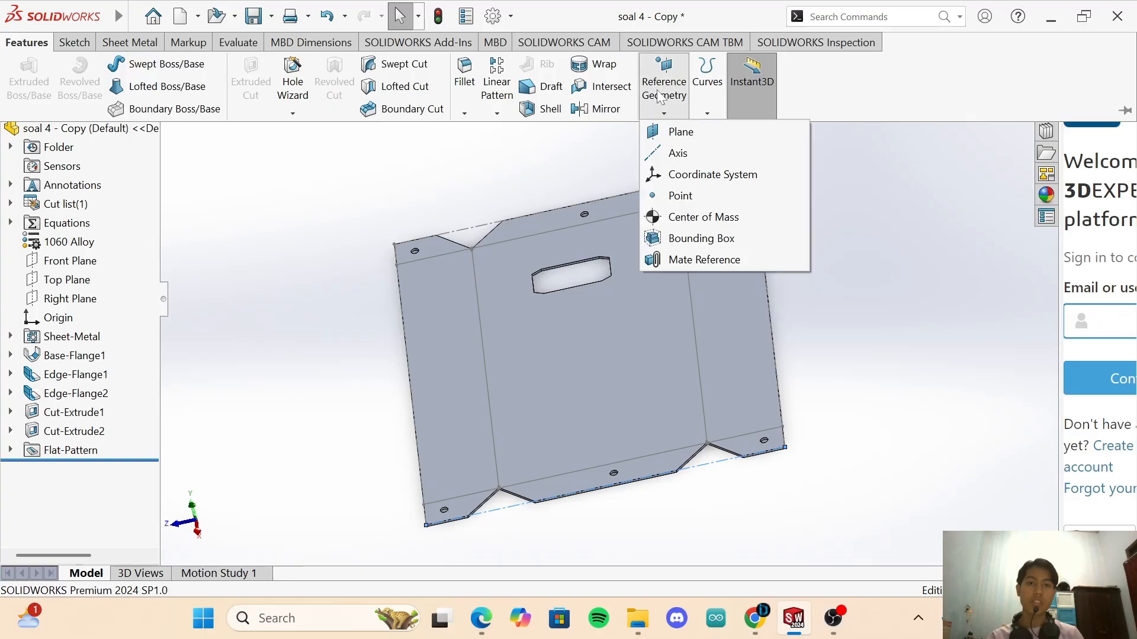
click(702, 238)
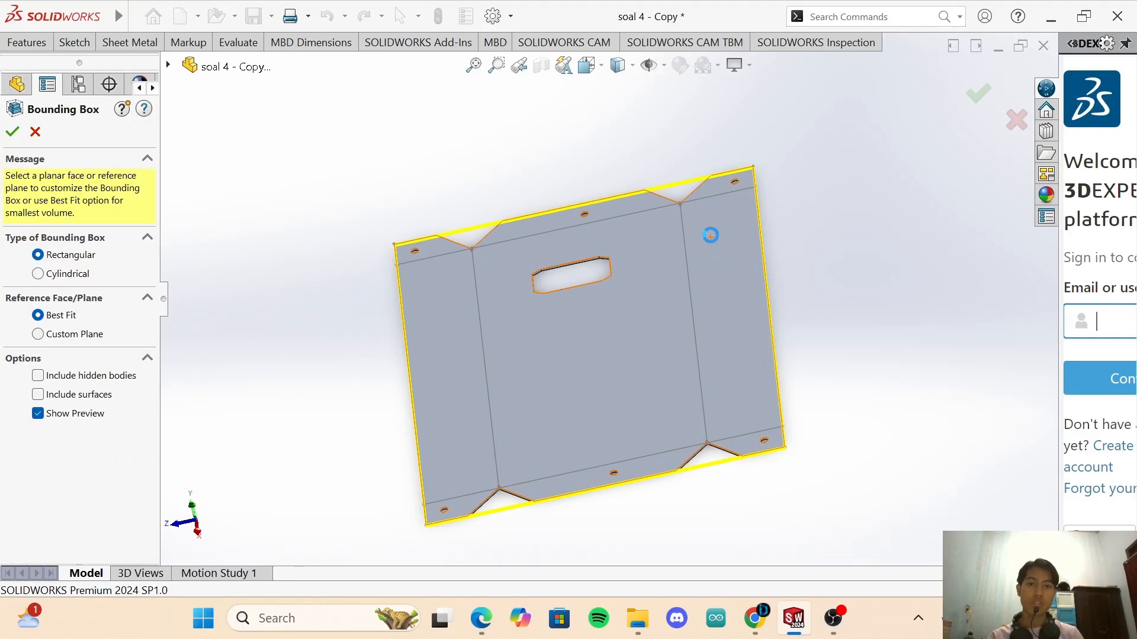
click(631, 319)
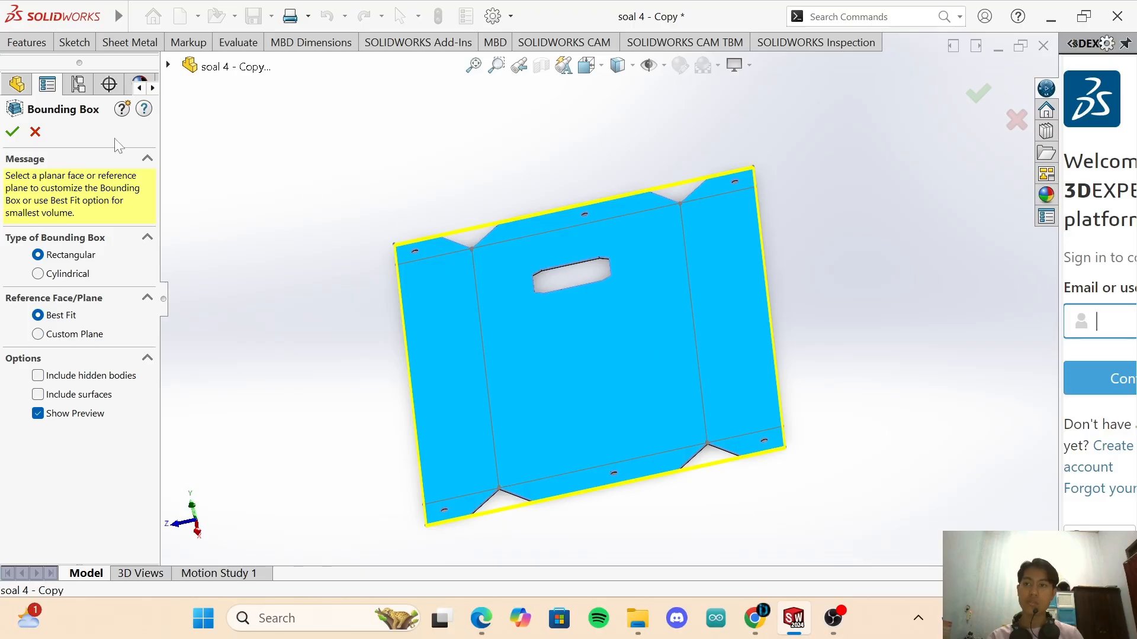
click(13, 131)
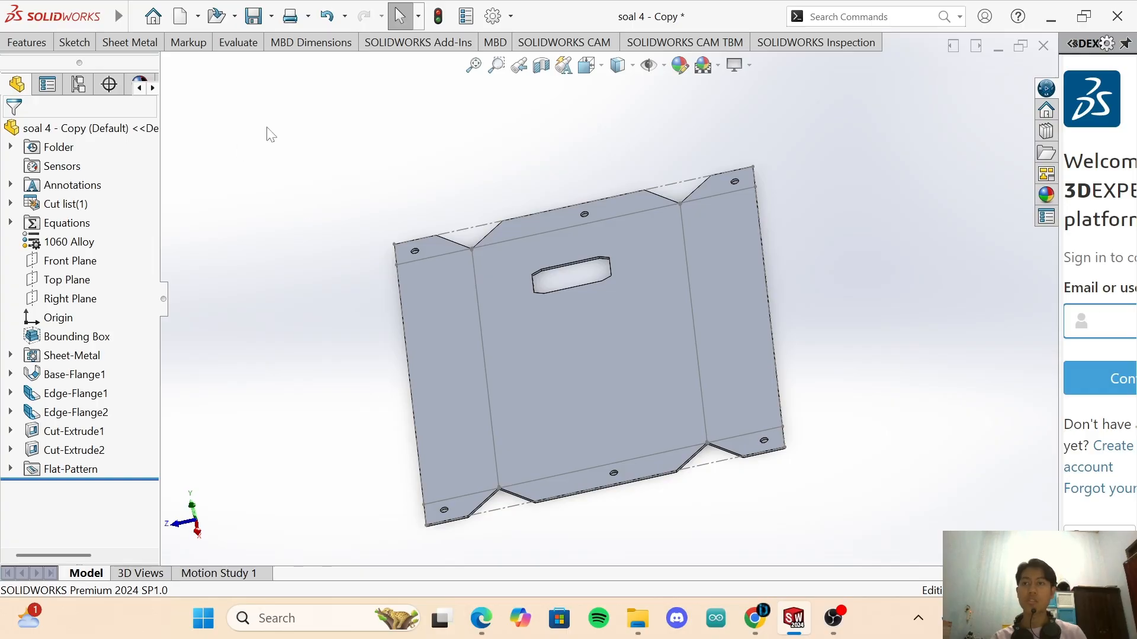
Open the part's file properties and show the configuration properties that list the bounding box dimensions.
click(135, 23)
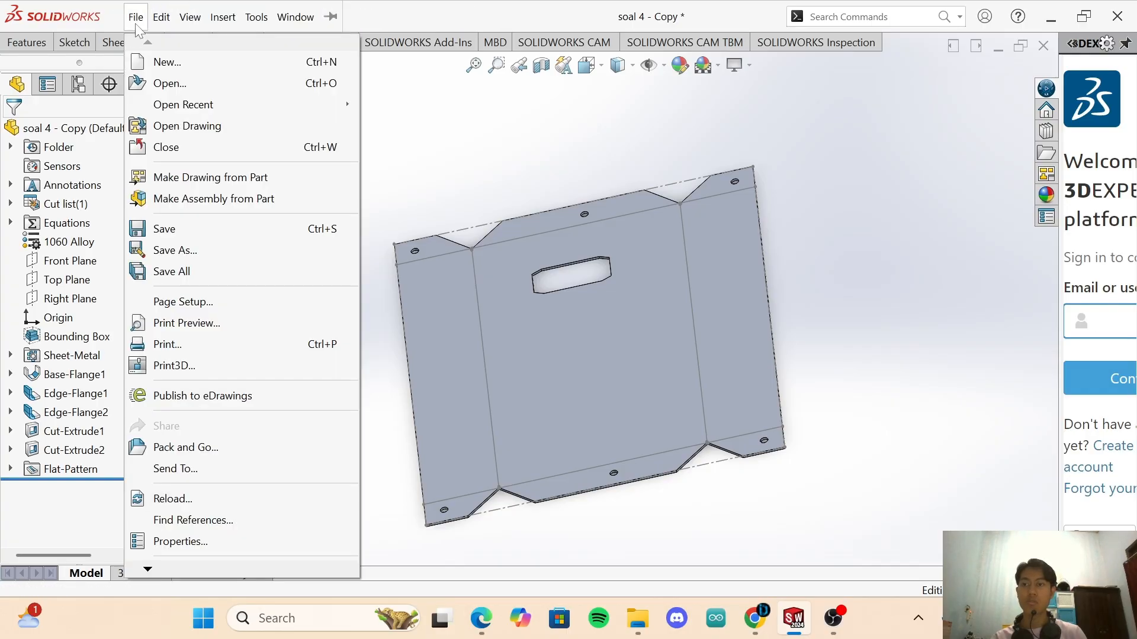
click(222, 543)
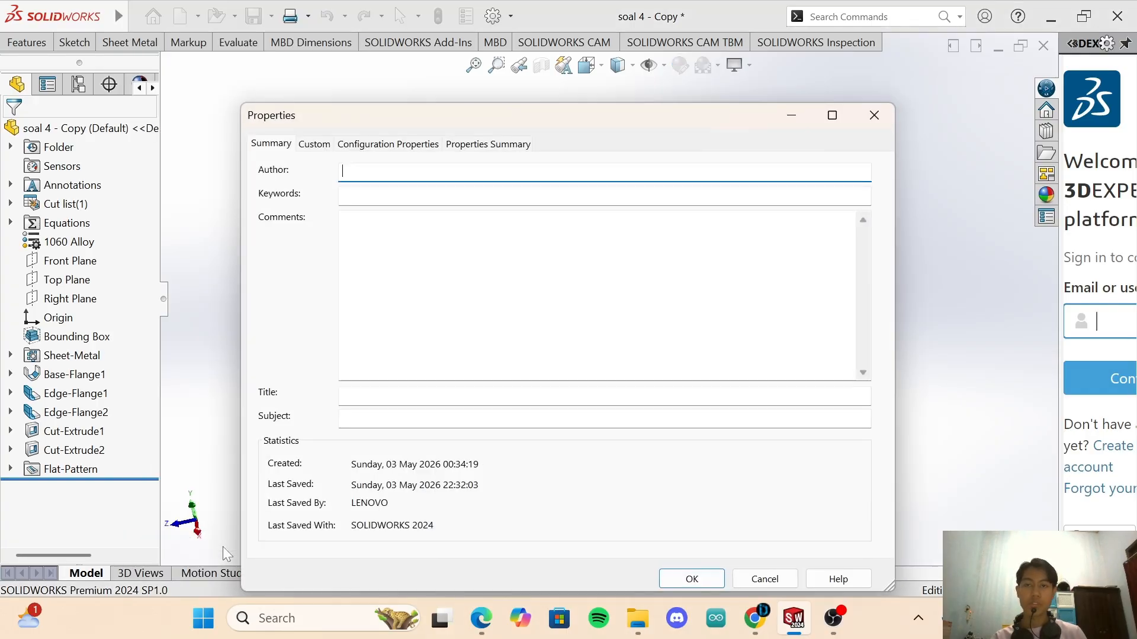
click(315, 145)
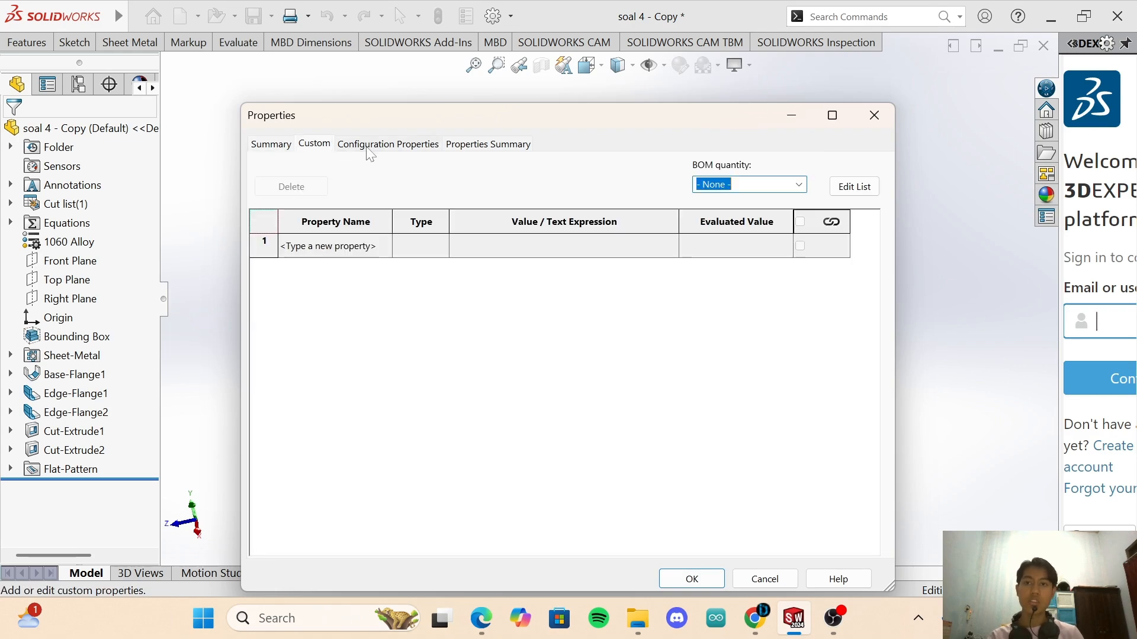
click(370, 145)
click(474, 144)
click(399, 148)
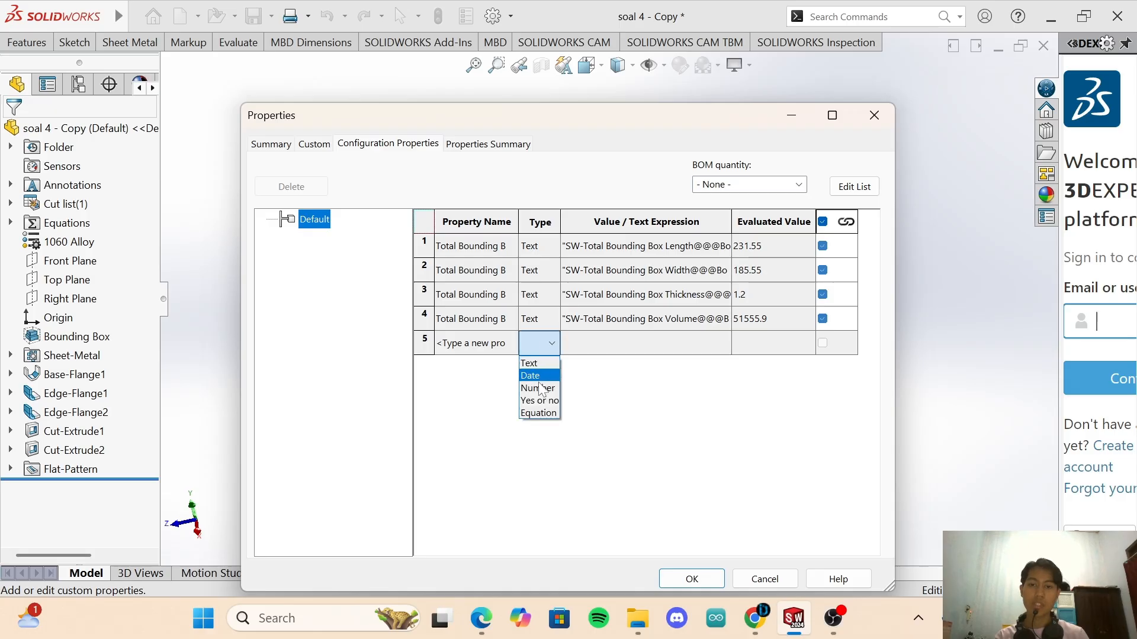
Add an Equation-type configuration property that multiplies Total Bounding Box Length by Total Bounding Box Width.
click(538, 413)
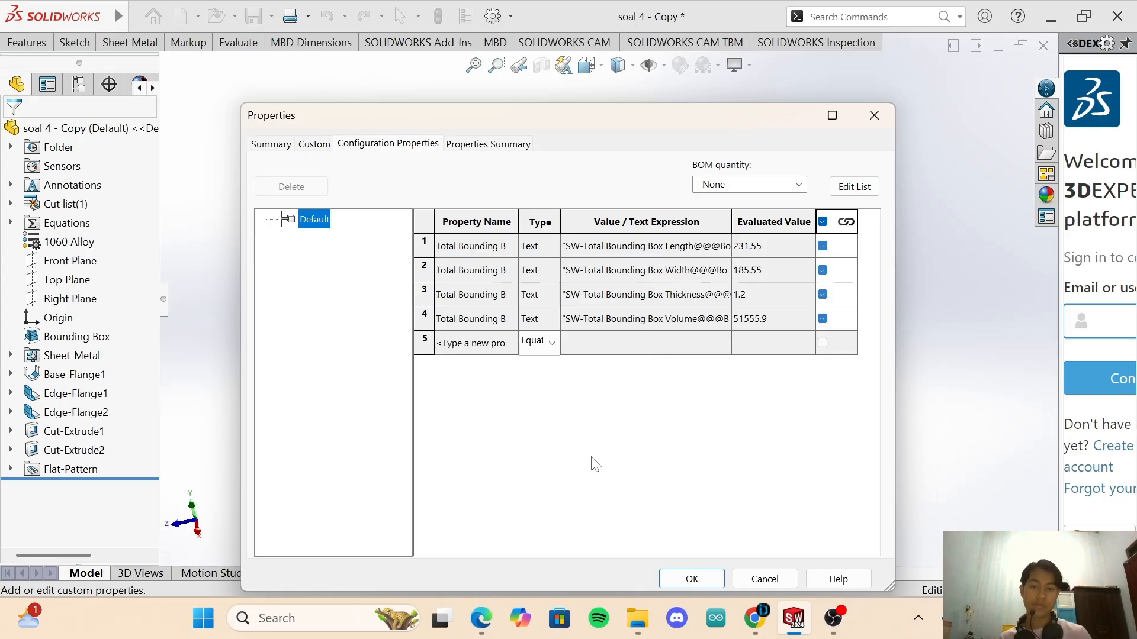
click(595, 348)
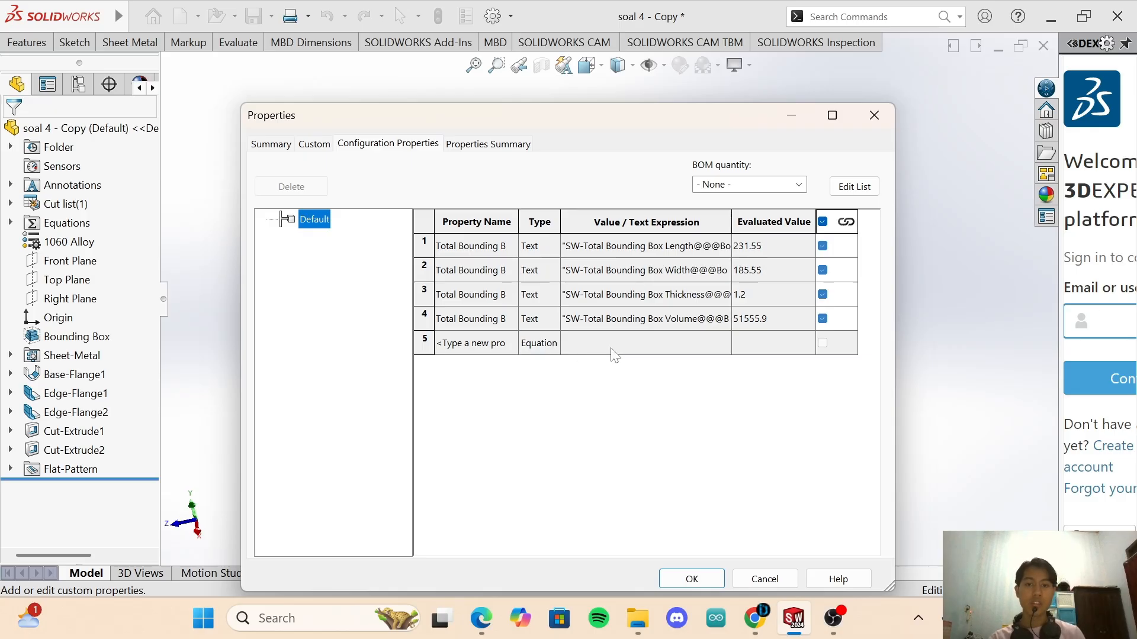
mouse_move(639, 406)
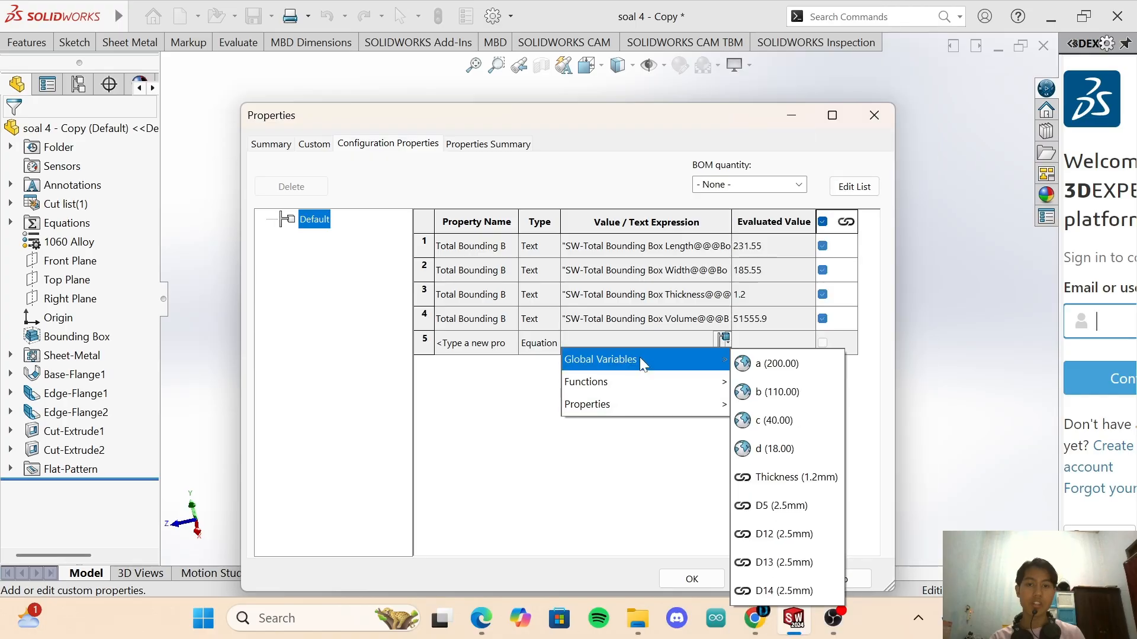
mouse_move(640, 381)
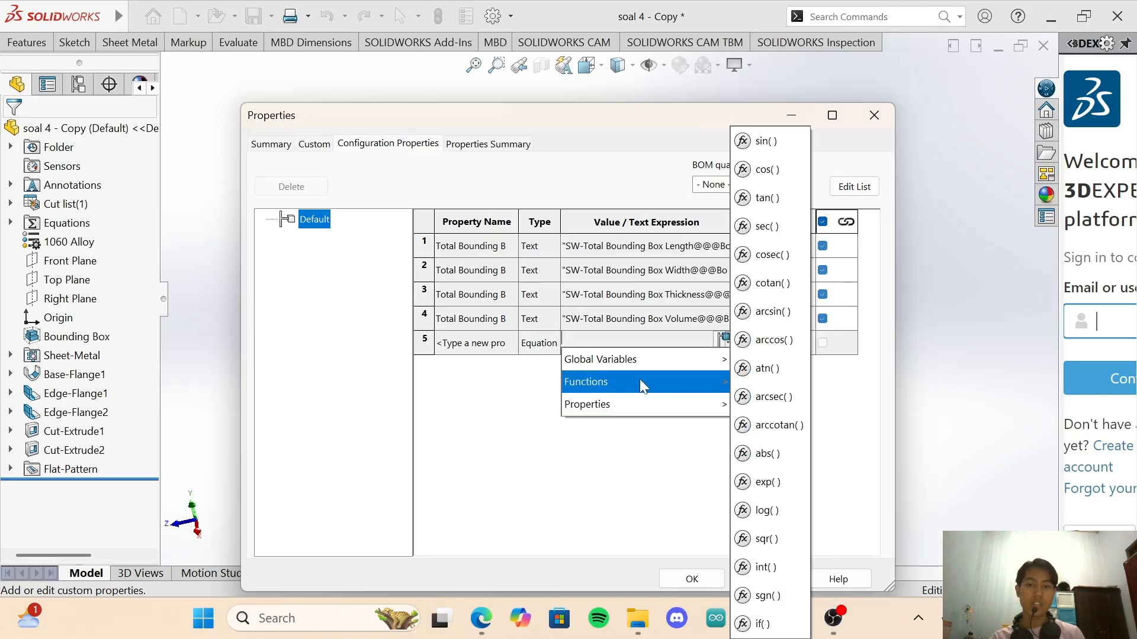
mouse_move(710, 405)
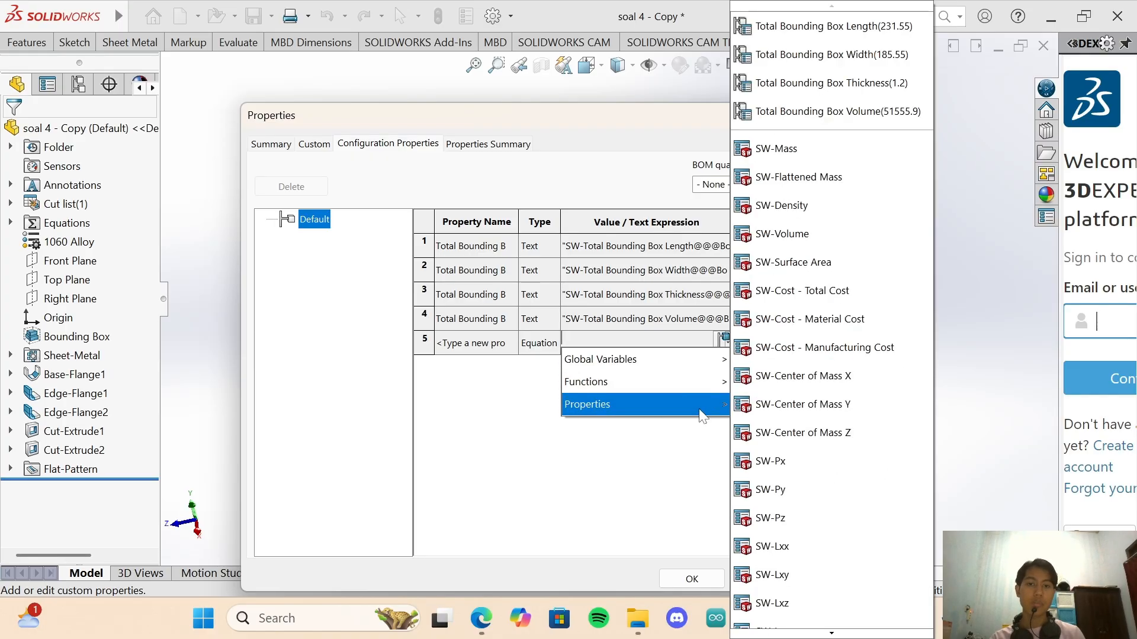
click(810, 27)
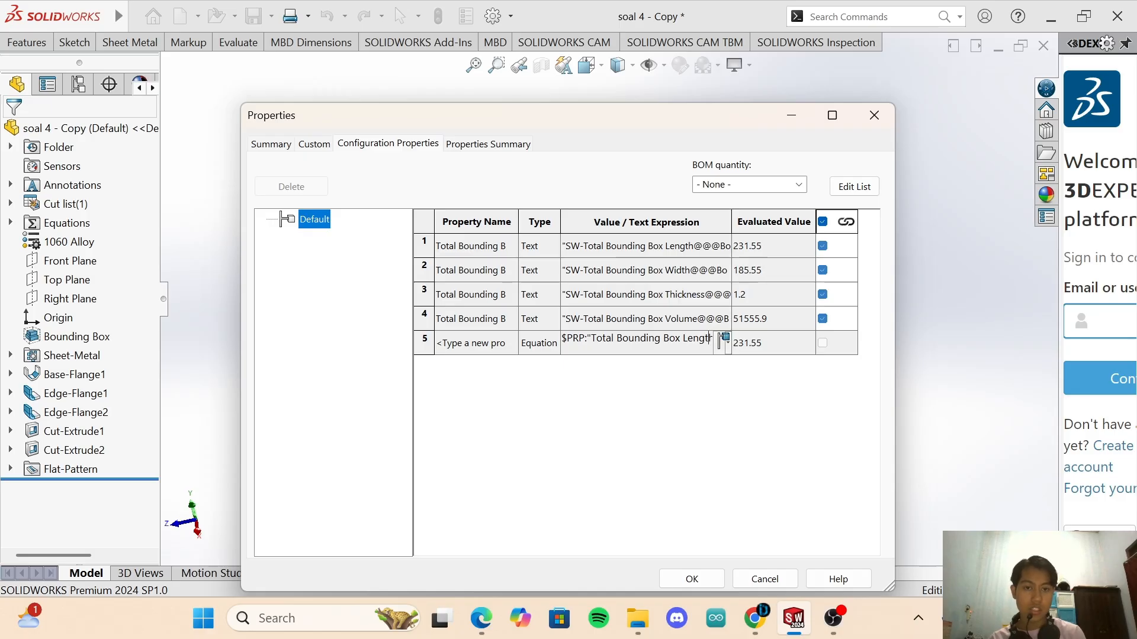
click(710, 339)
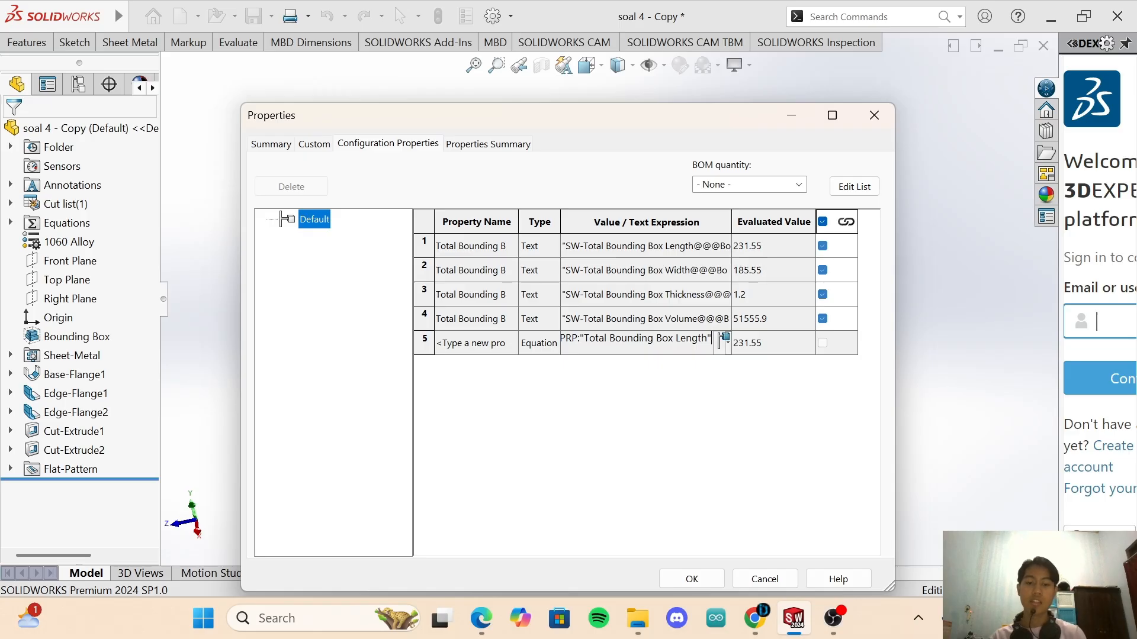
text(*)
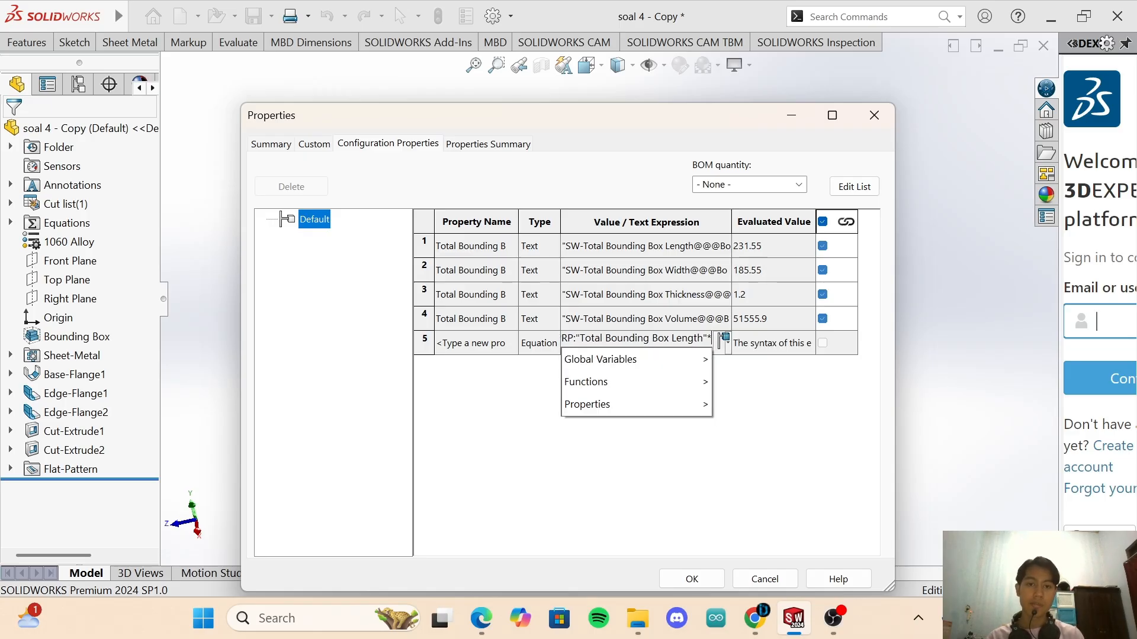
mouse_move(673, 403)
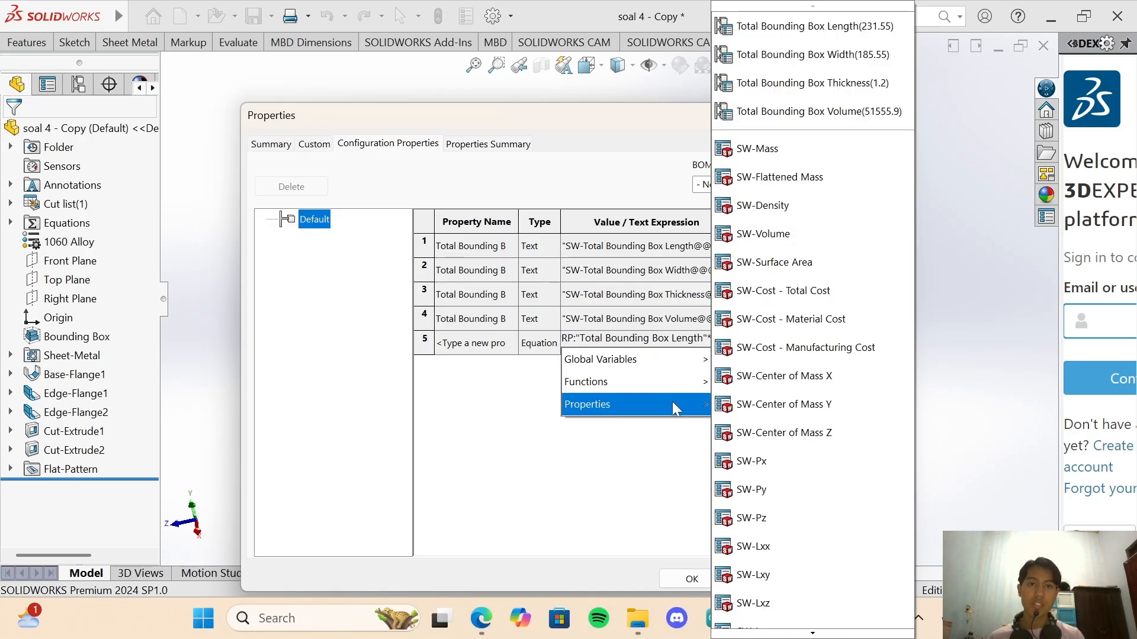
click(833, 56)
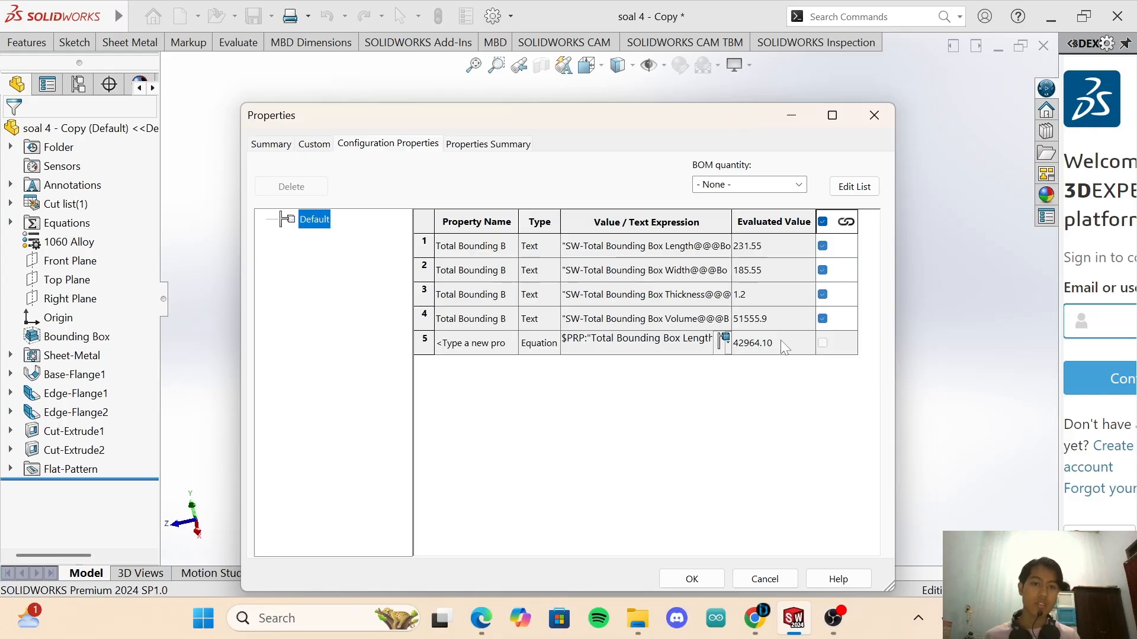
Look up Question 5's listed answer in the CSWP Sheet Metal PDF in Edge and compare it with the evaluated area in SOLIDWORKS.
click(480, 618)
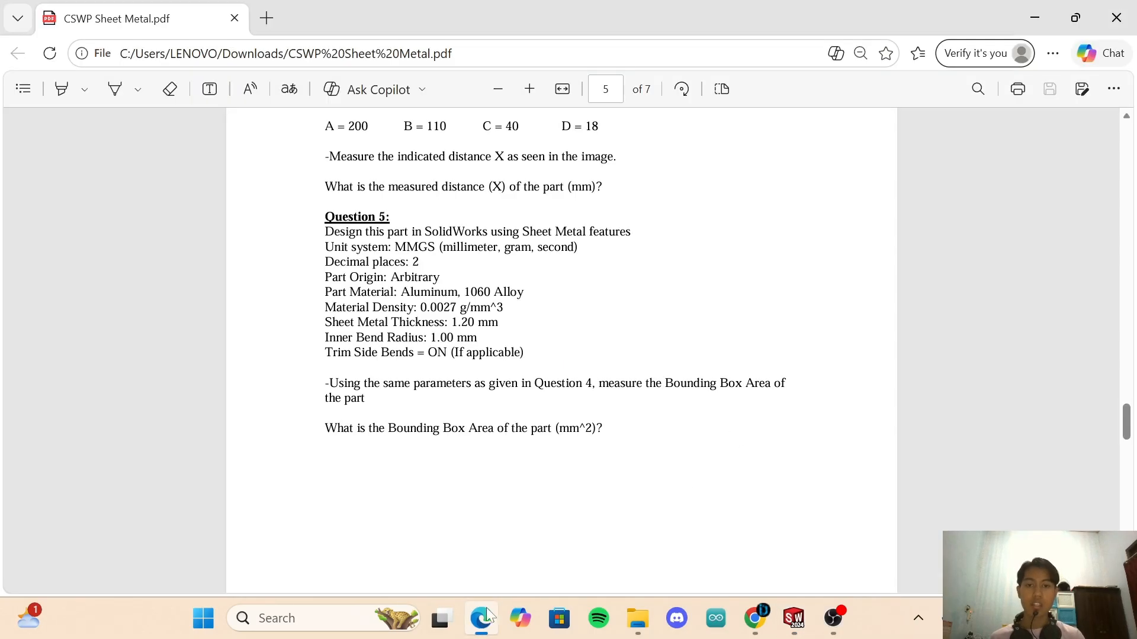
drag(1126, 417, 1123, 531)
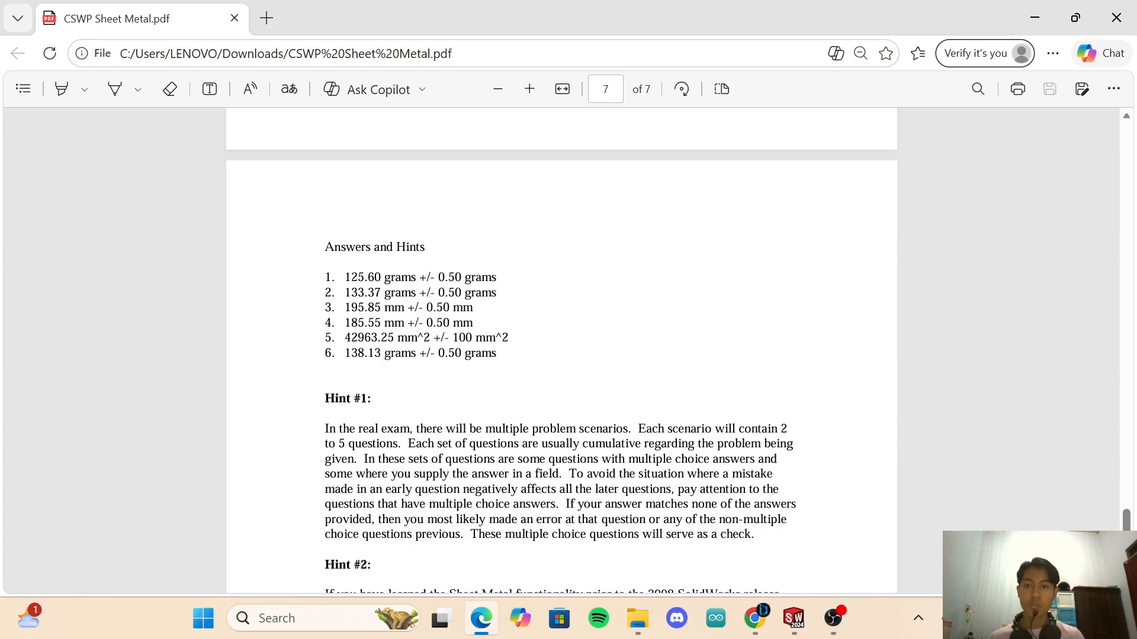
click(793, 618)
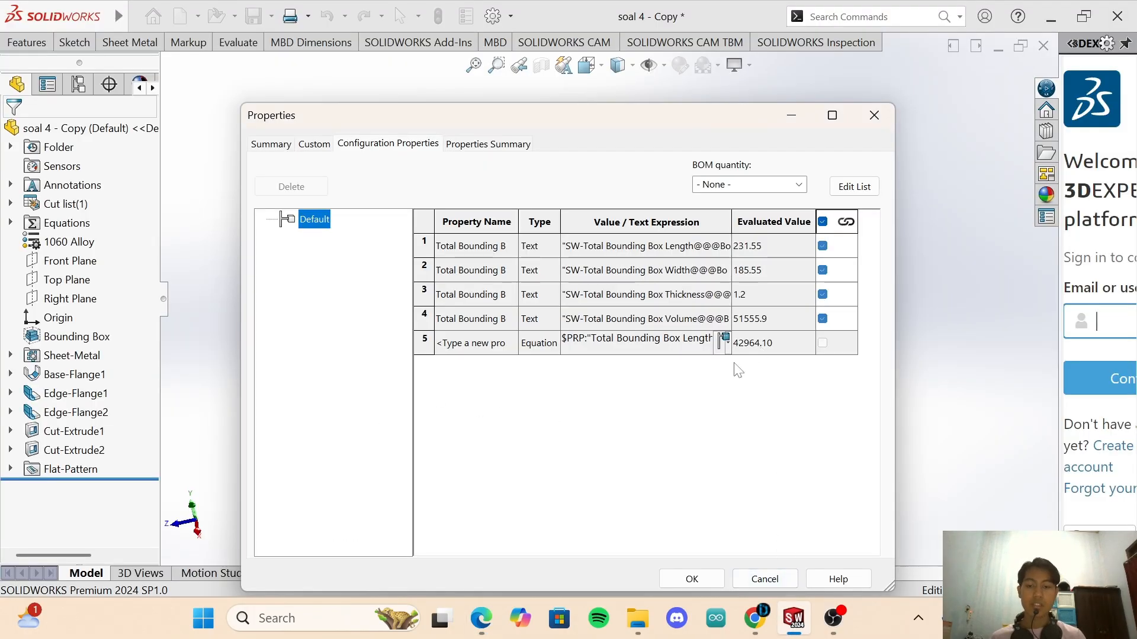
click(493, 619)
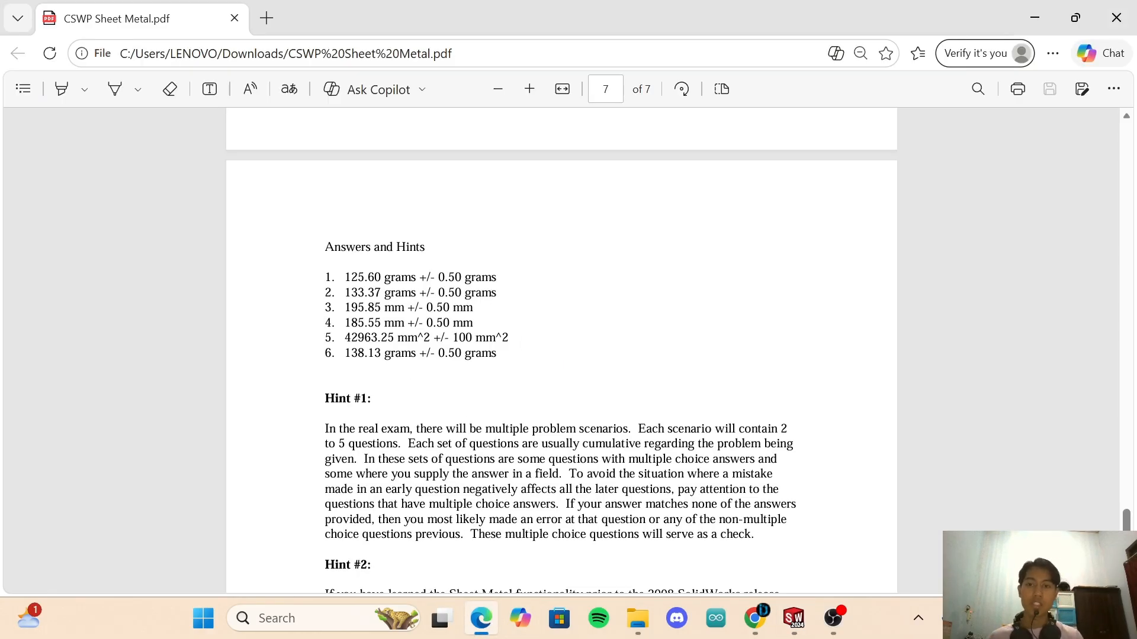
drag(345, 338, 503, 339)
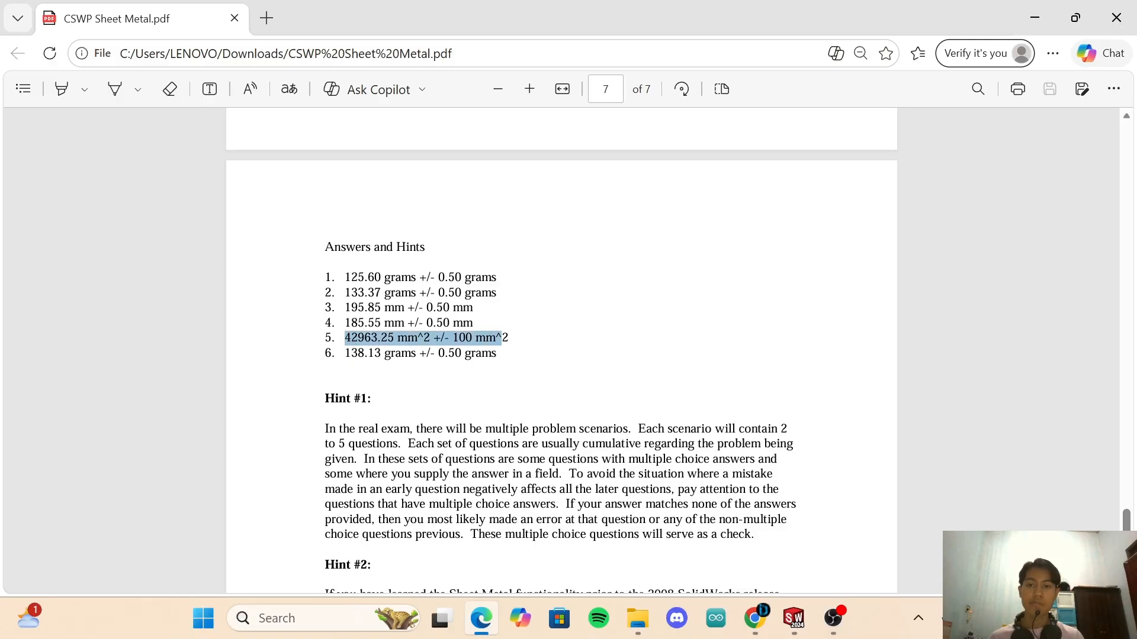
click(514, 340)
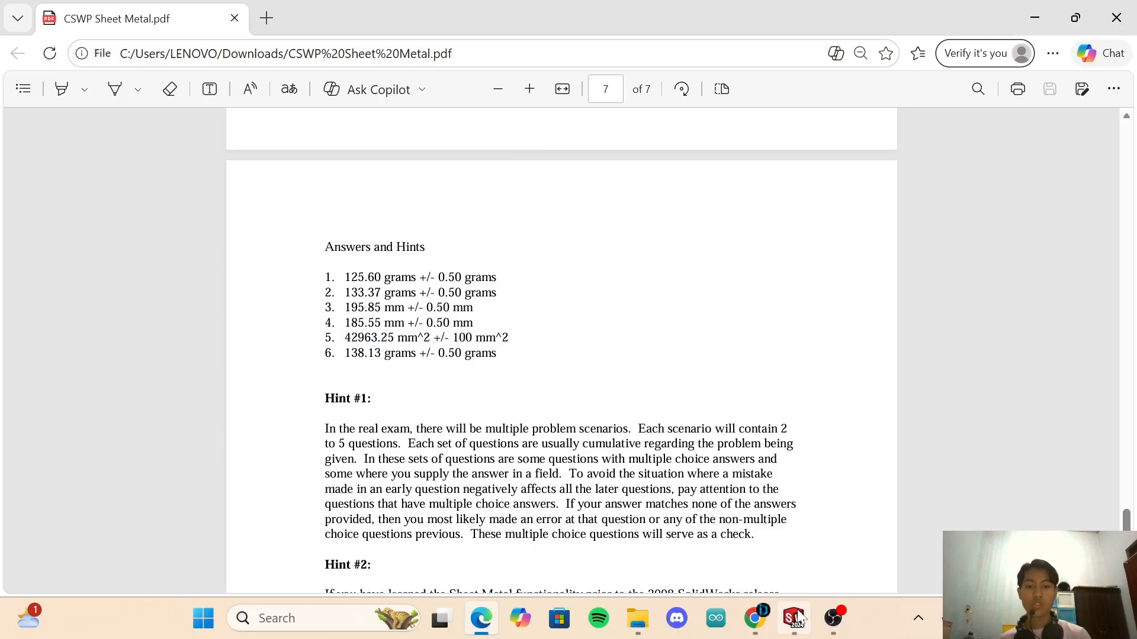
mouse_move(794, 618)
click(749, 546)
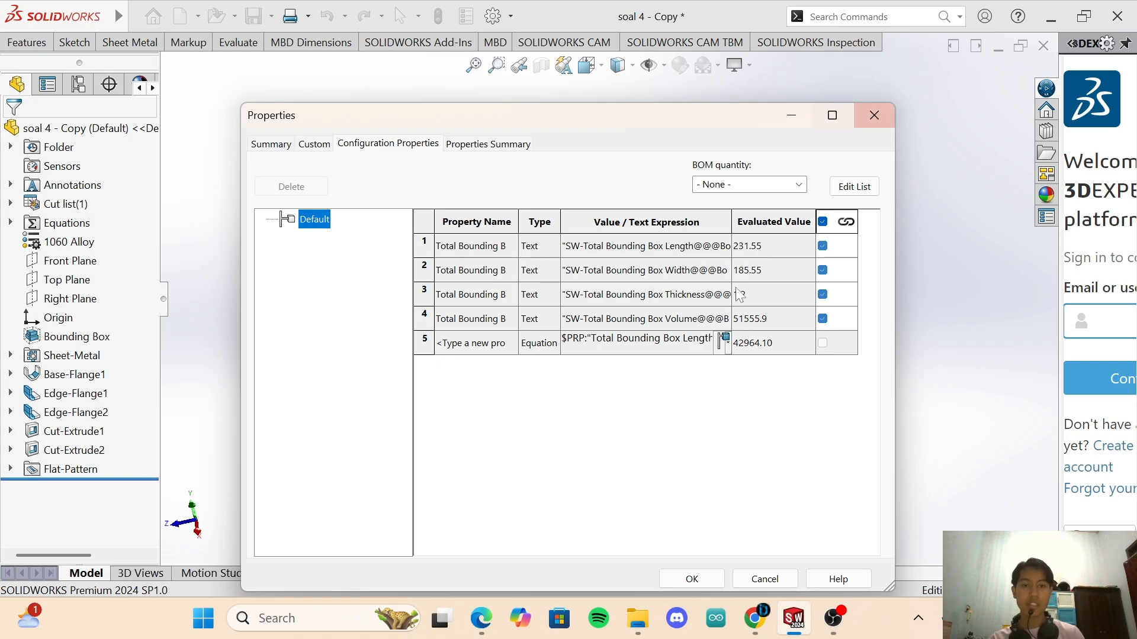
Accept the file properties and switch to the PDF in Edge to read Question 6's hem and mass task.
click(691, 579)
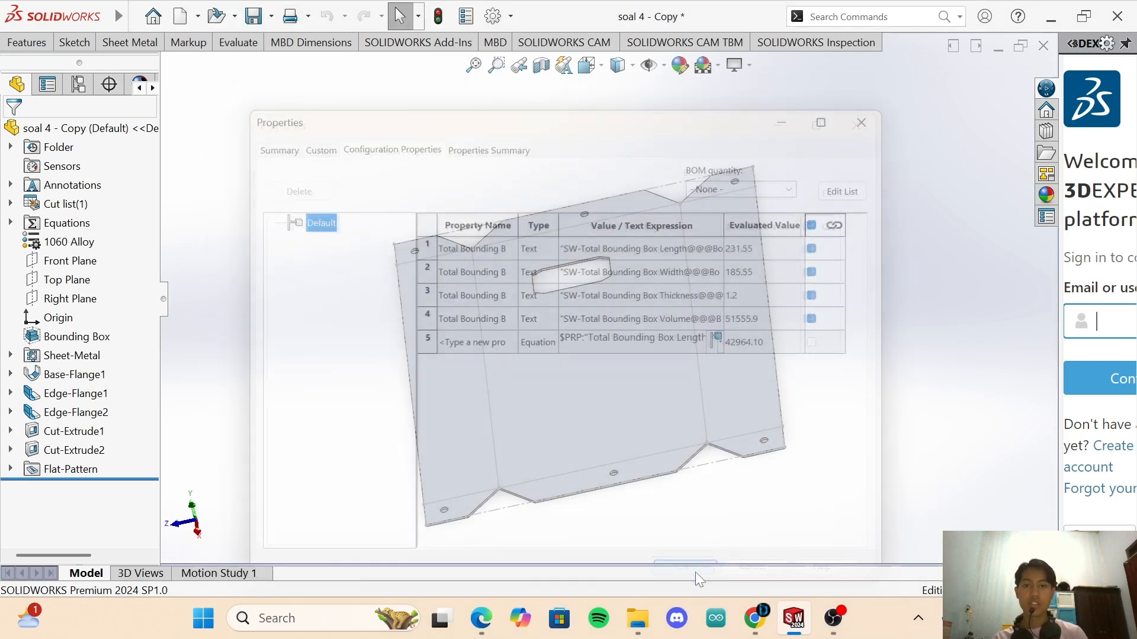
click(480, 618)
scroll(537, 392, up, 10)
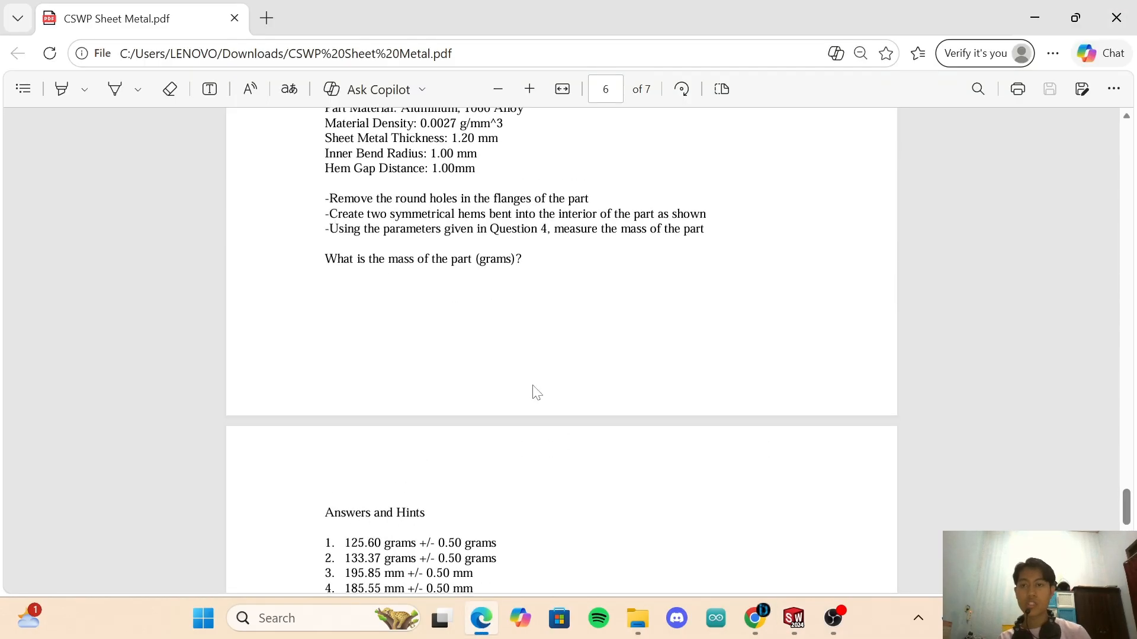
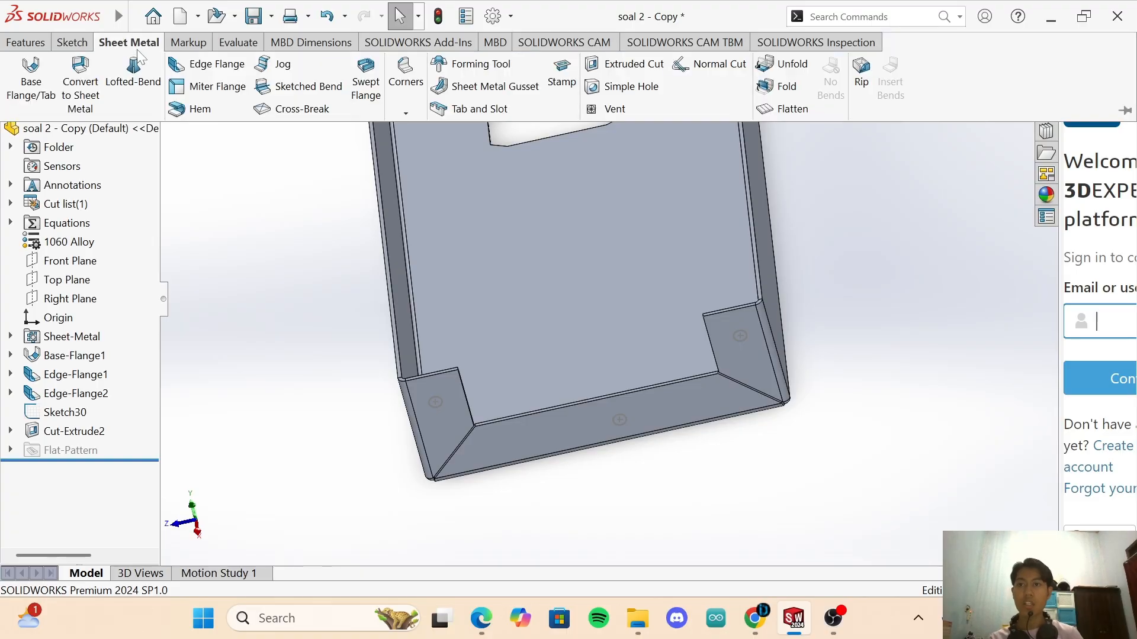
Start a Hem on the long free edge of the end flange in soal 2 - Copy.
click(205, 105)
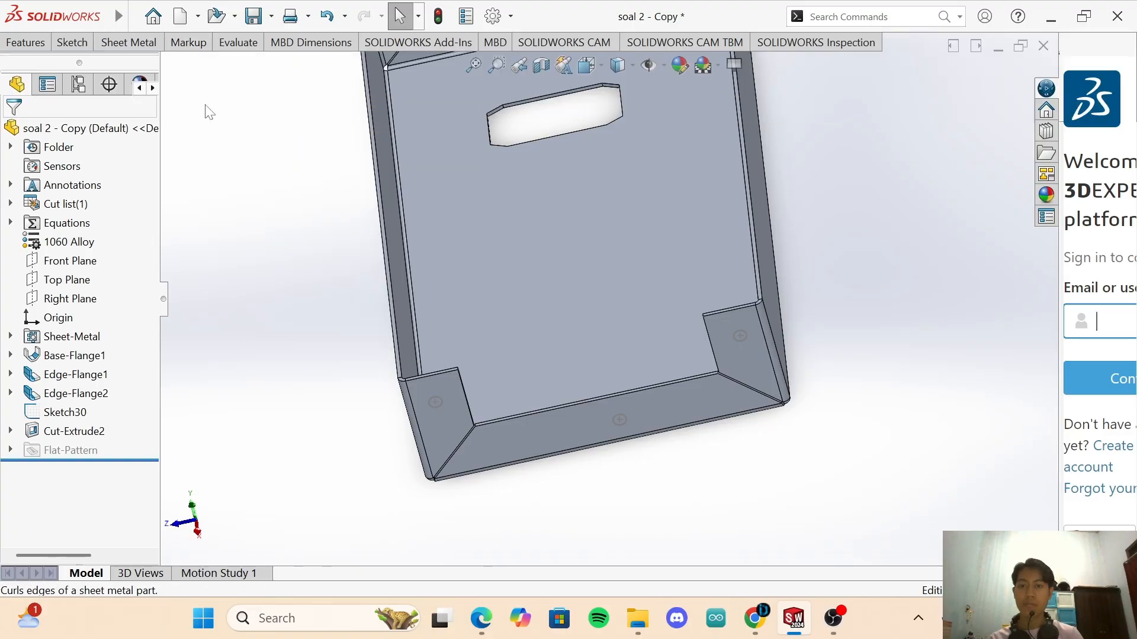
key(Down)
key(Down)
key(Down)
key(Down)
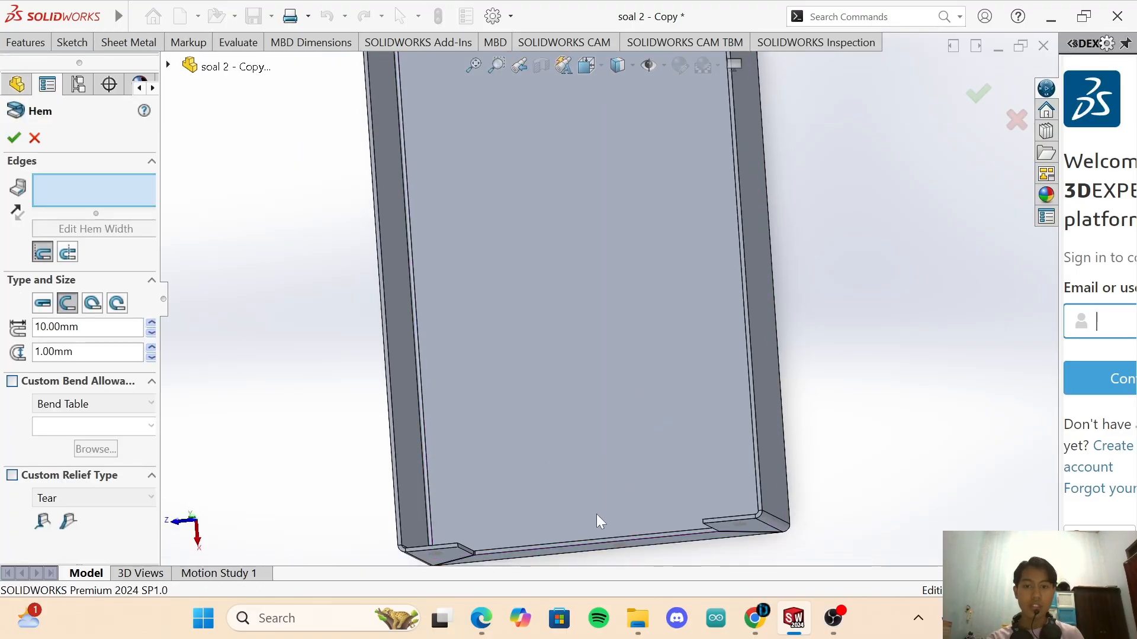
scroll(596, 529, up, 1)
scroll(599, 507, down, 6)
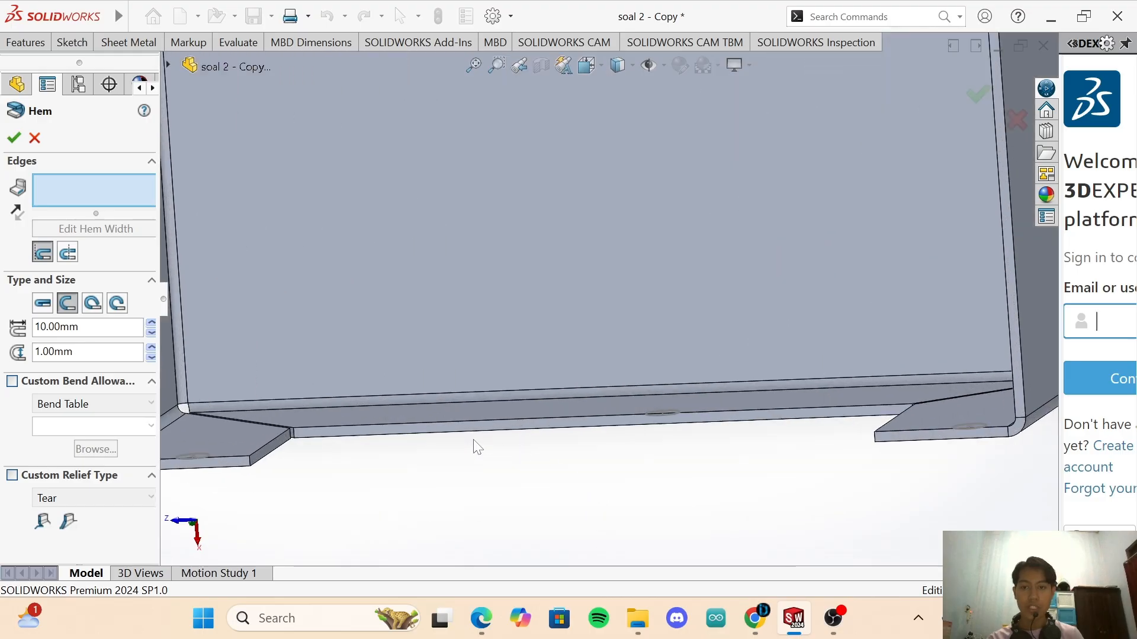
click(483, 429)
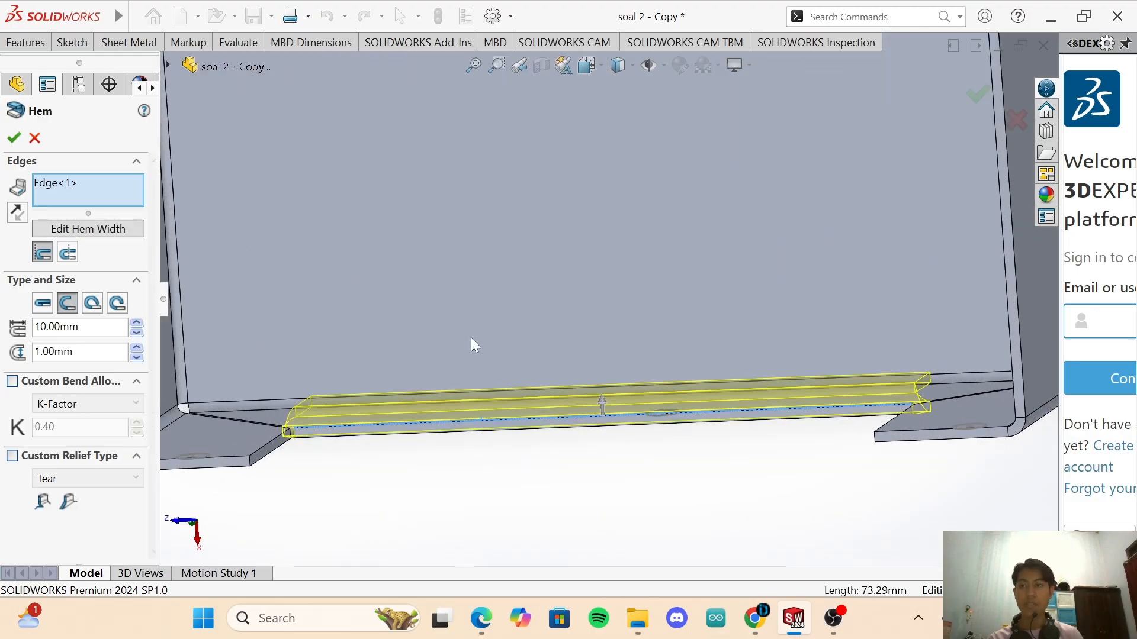
Inspect the hem preview from several directions to check that it bends toward the part's interior.
scroll(751, 466, up, 1)
key(Left)
key(Left)
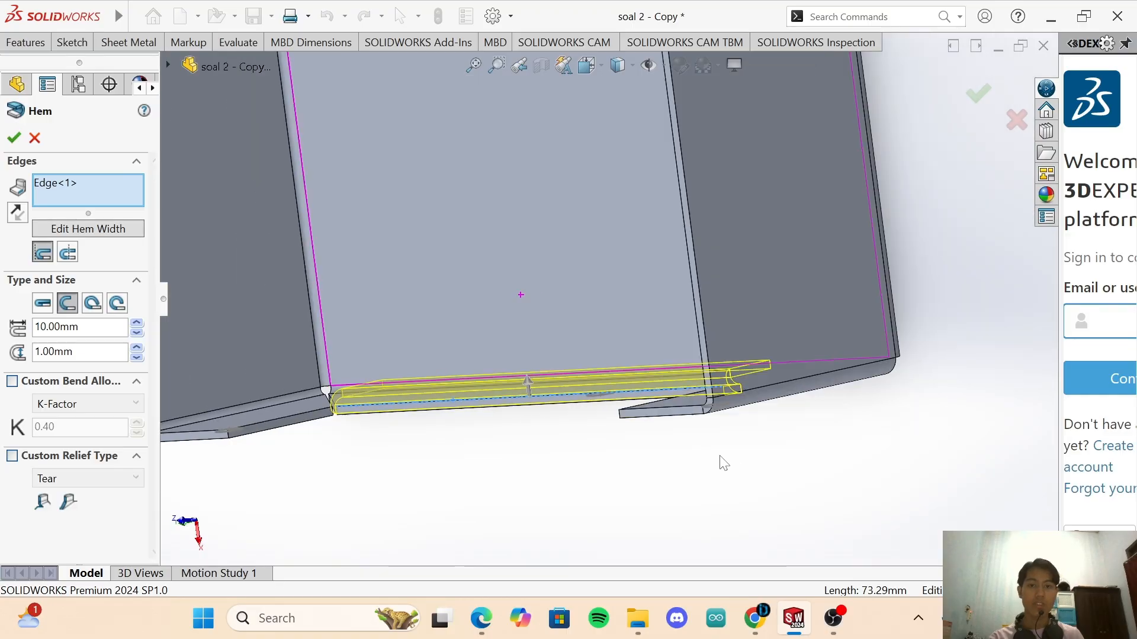
key(Right)
key(Right)
key(Right)
key(Left)
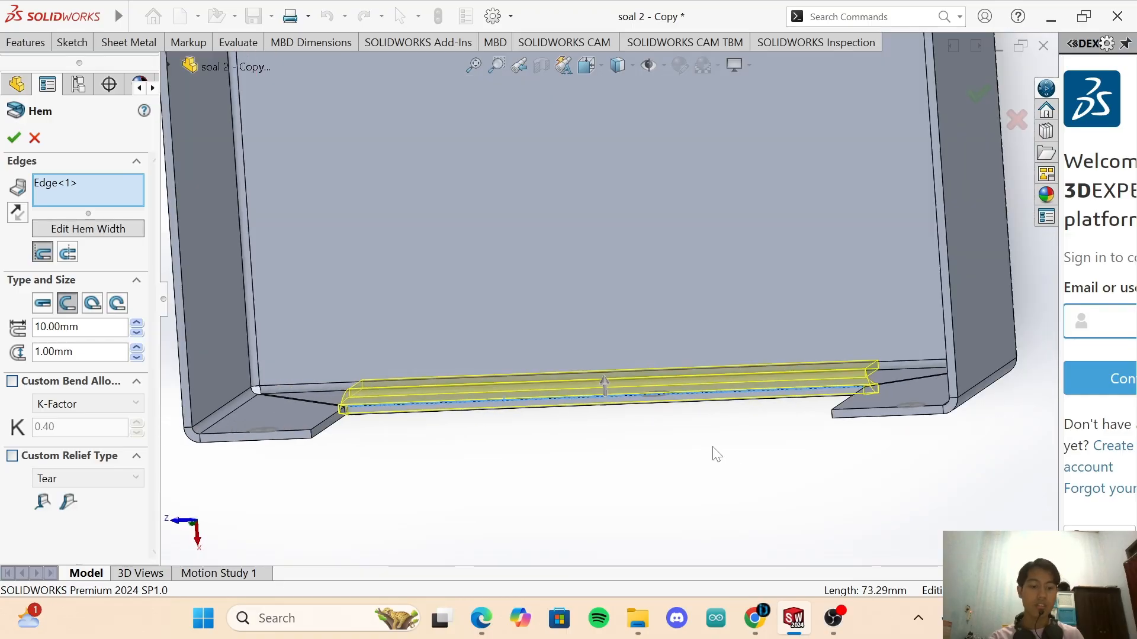
key(Up)
key(Up)
key(Up)
key(Up)
scroll(612, 214, up, 1)
scroll(612, 214, down, 1)
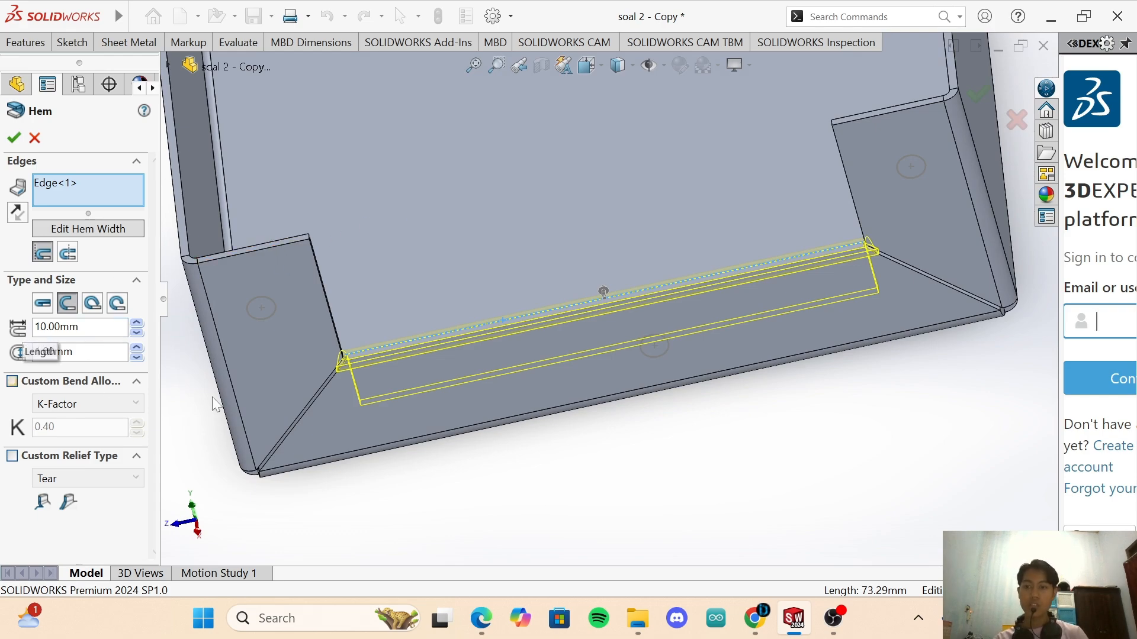
Review Question 6's hem drawing and hem gap distance in the PDF in Edge, and return to the hem in SOLIDWORKS.
click(481, 618)
scroll(660, 365, down, 2)
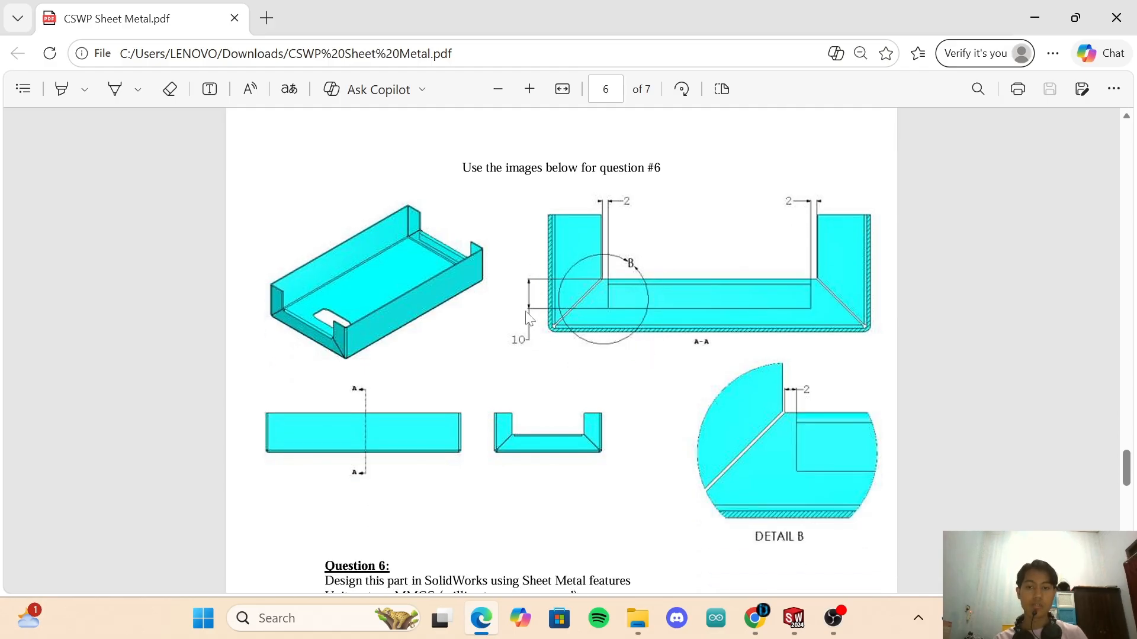
scroll(529, 319, down, 5)
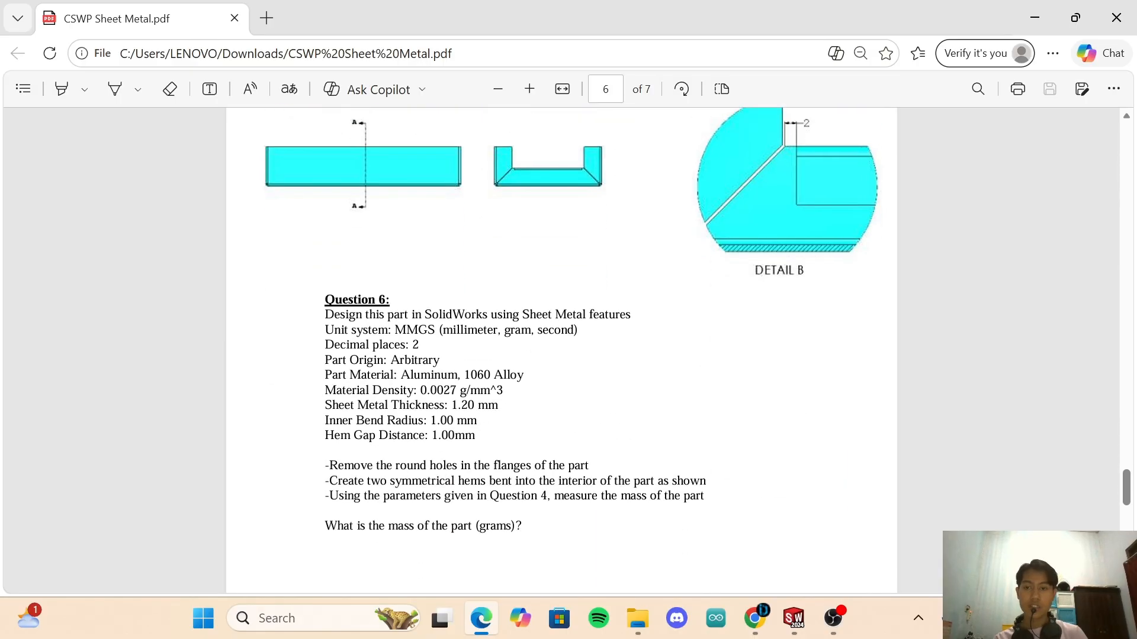
drag(324, 437, 481, 437)
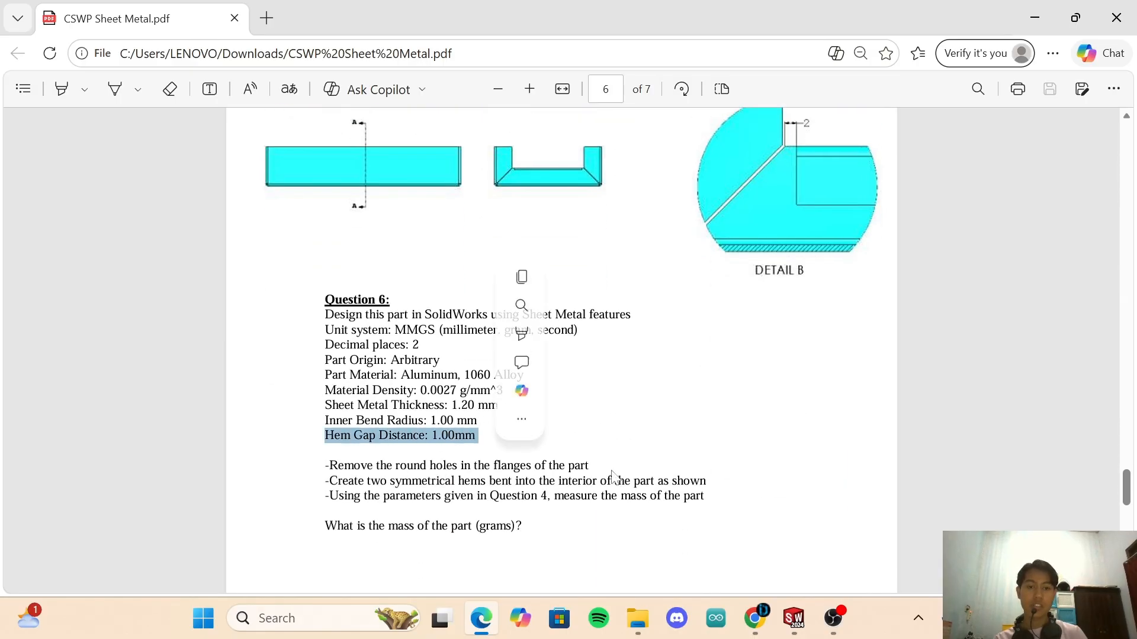
key(alt+Tab)
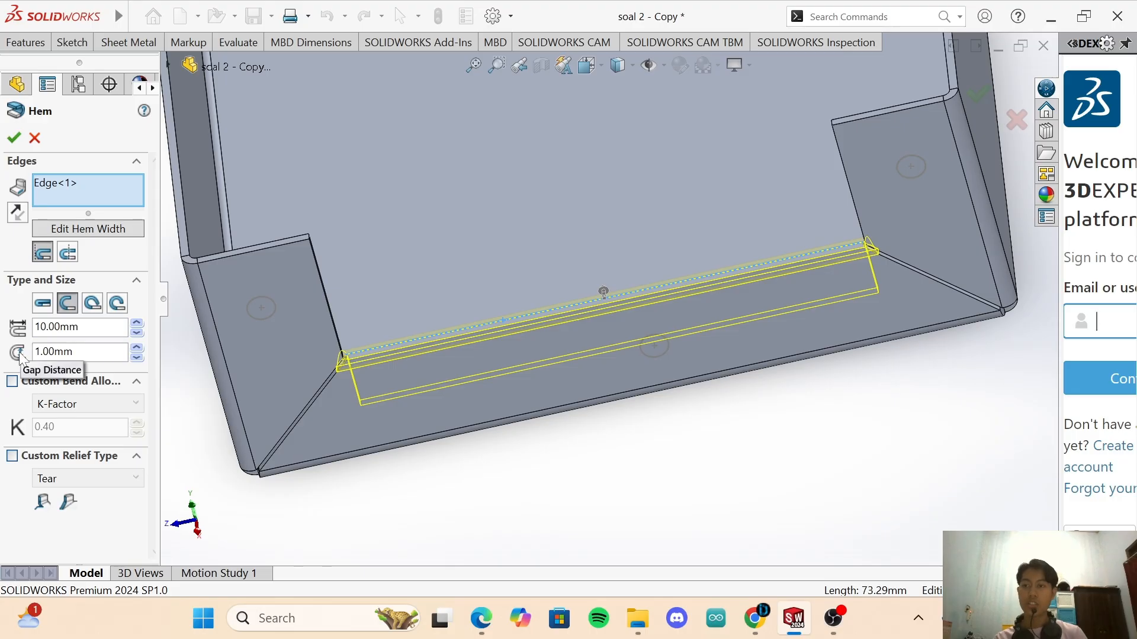
Try the Closed and Tear Drop hem types and the Bend Outside position, returning to an Open hem with Material Inside.
click(43, 309)
click(93, 304)
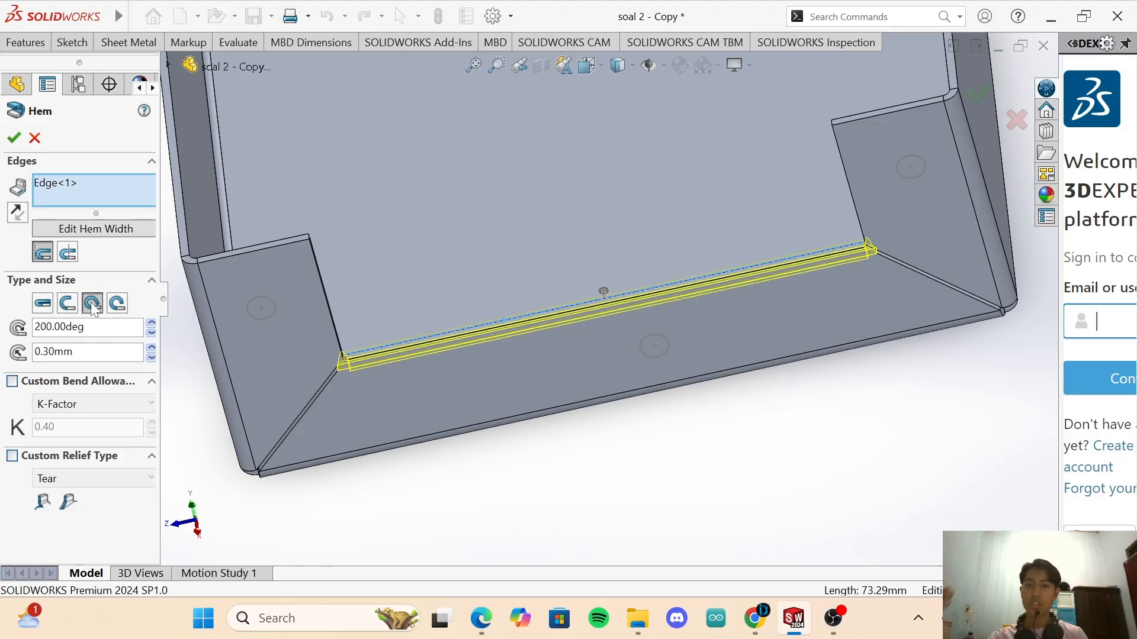
click(70, 305)
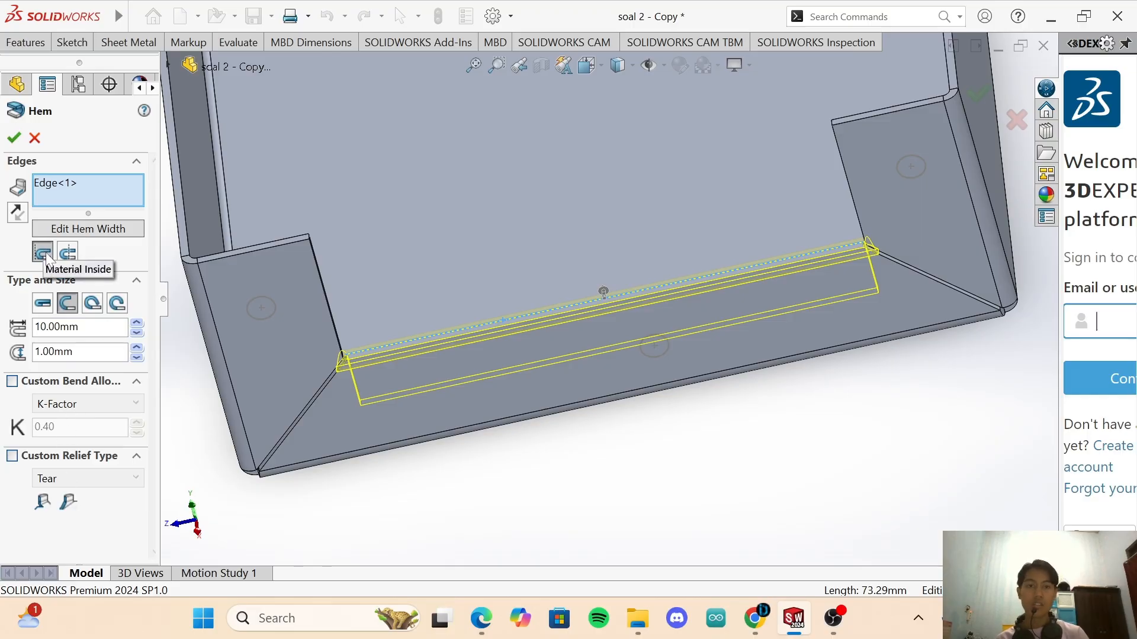
scroll(794, 289, down, 2)
scroll(667, 267, up, 6)
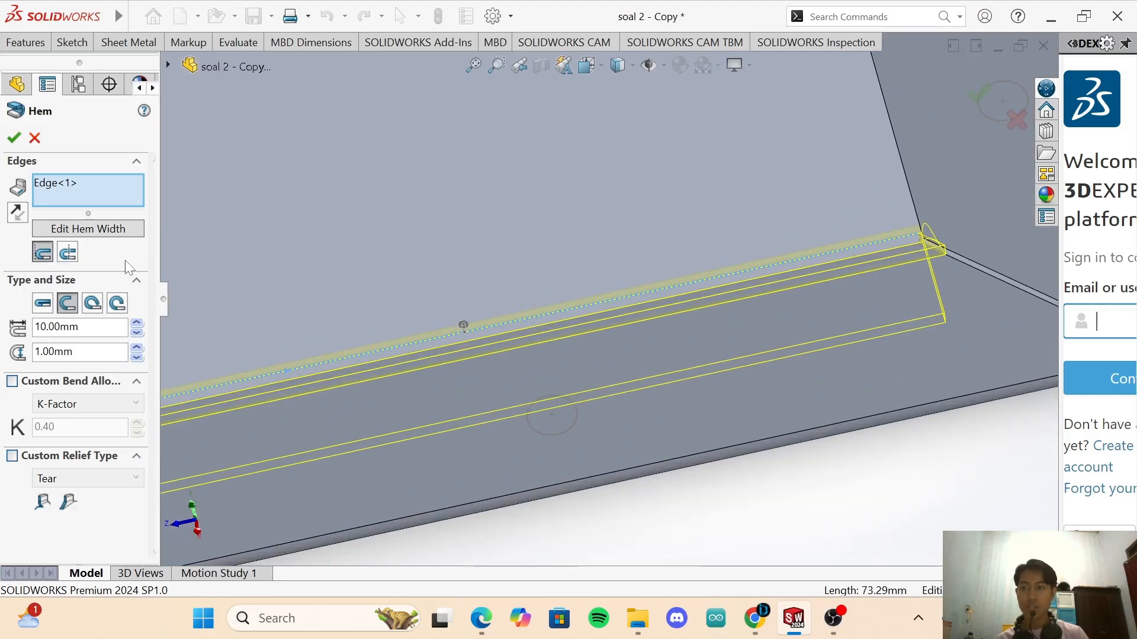
click(68, 253)
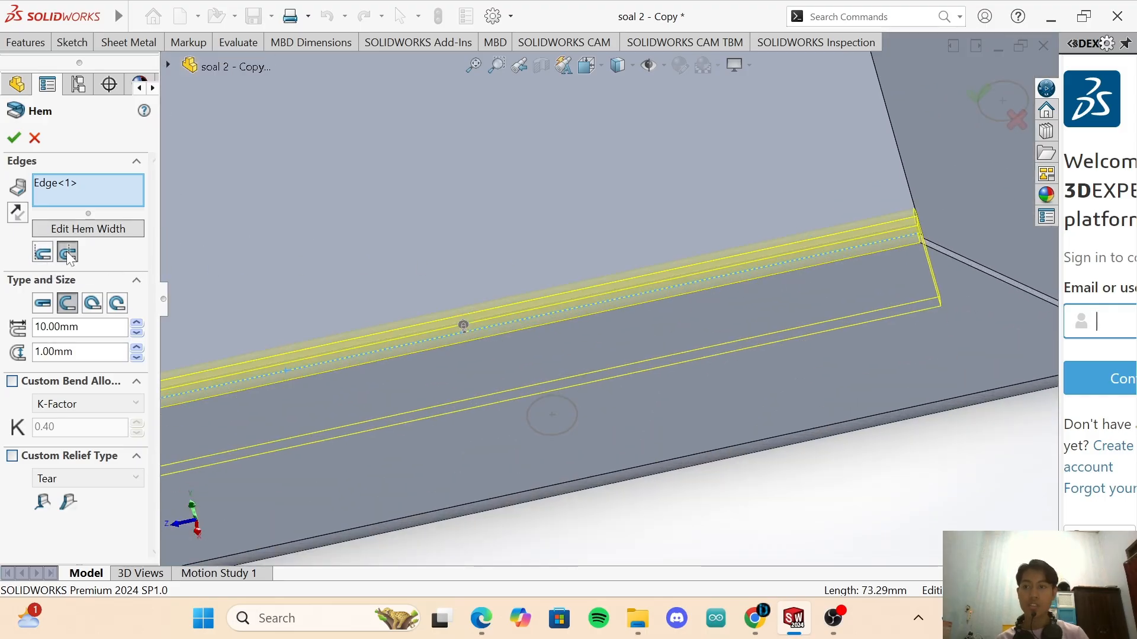
scroll(432, 290, down, 3)
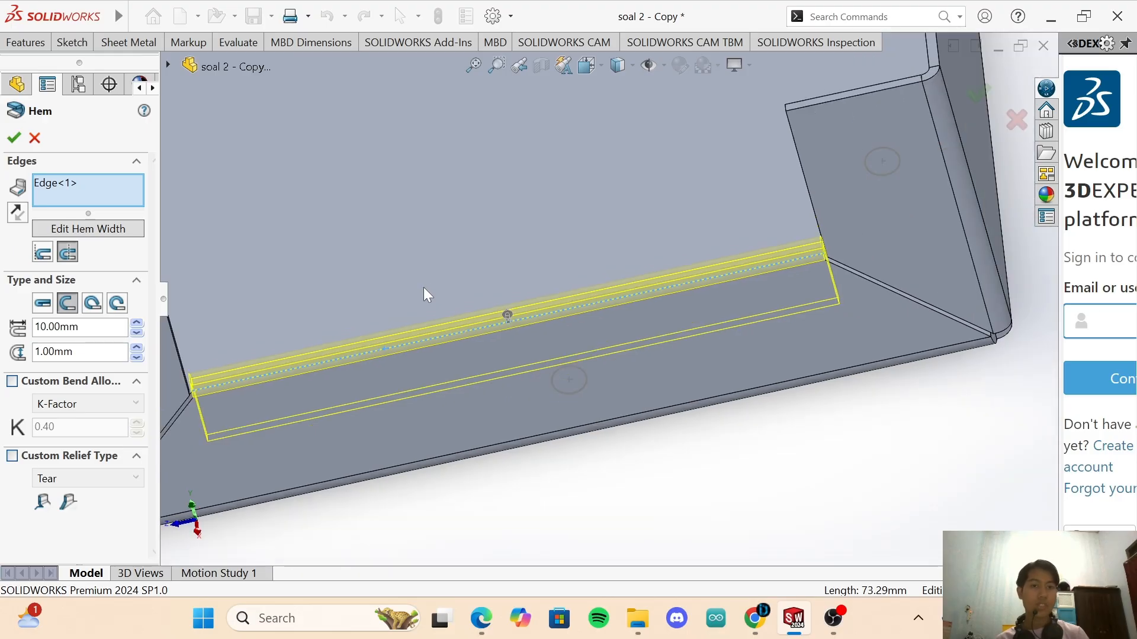
click(44, 257)
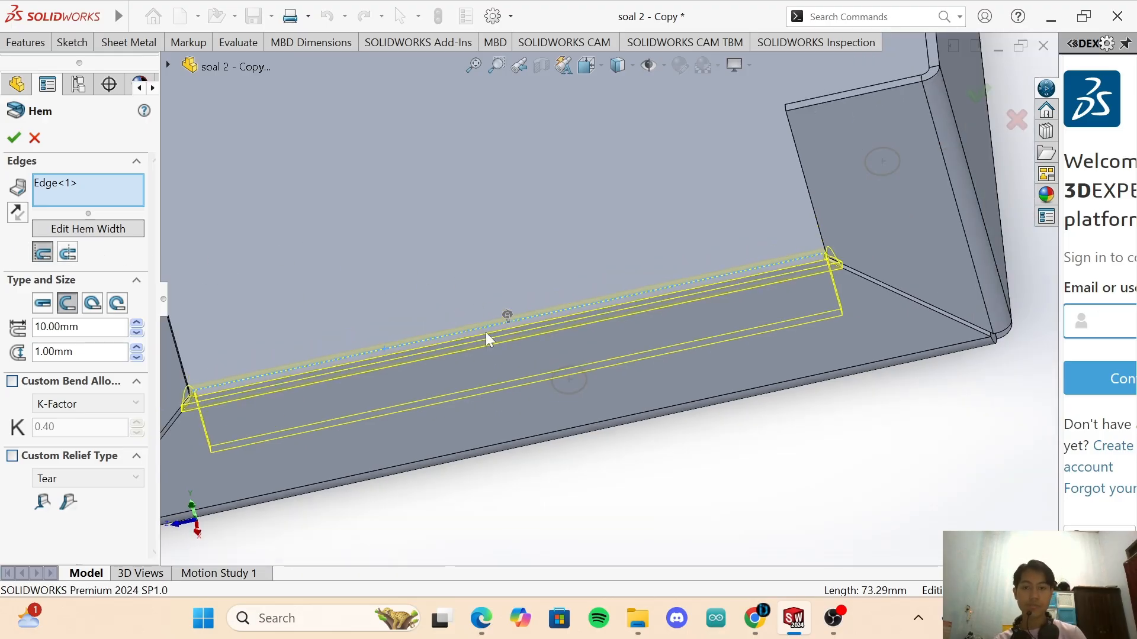
Switch to the PDF in Edge to review Question 6's hem width and end offsets, and return to the hem in SOLIDWORKS.
click(481, 618)
scroll(666, 355, up, 3)
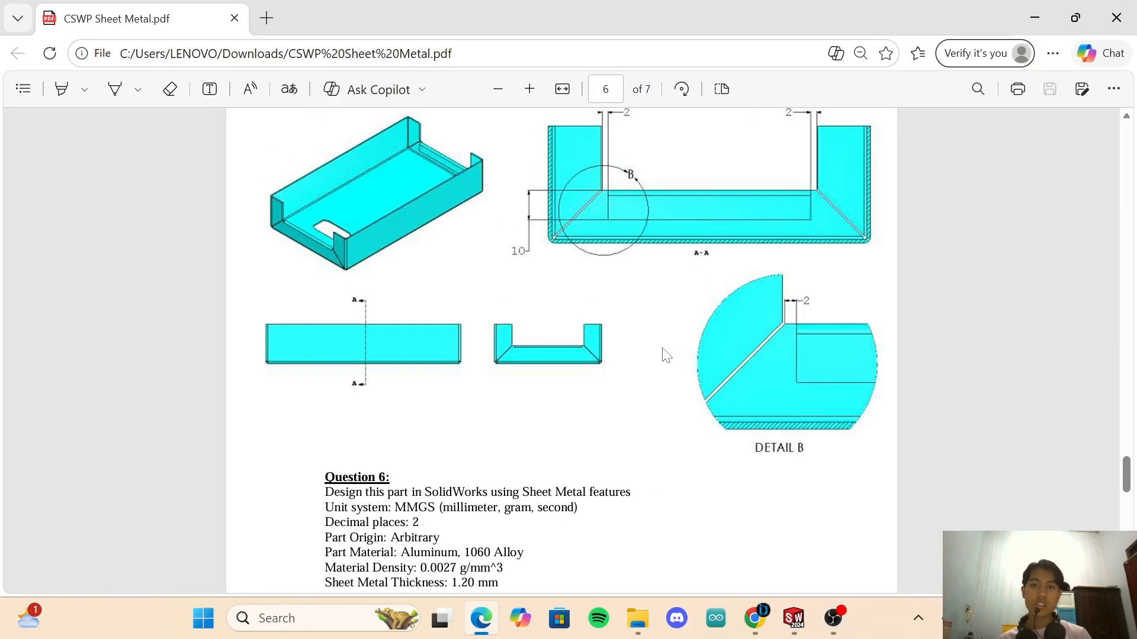
scroll(656, 354, up, 2)
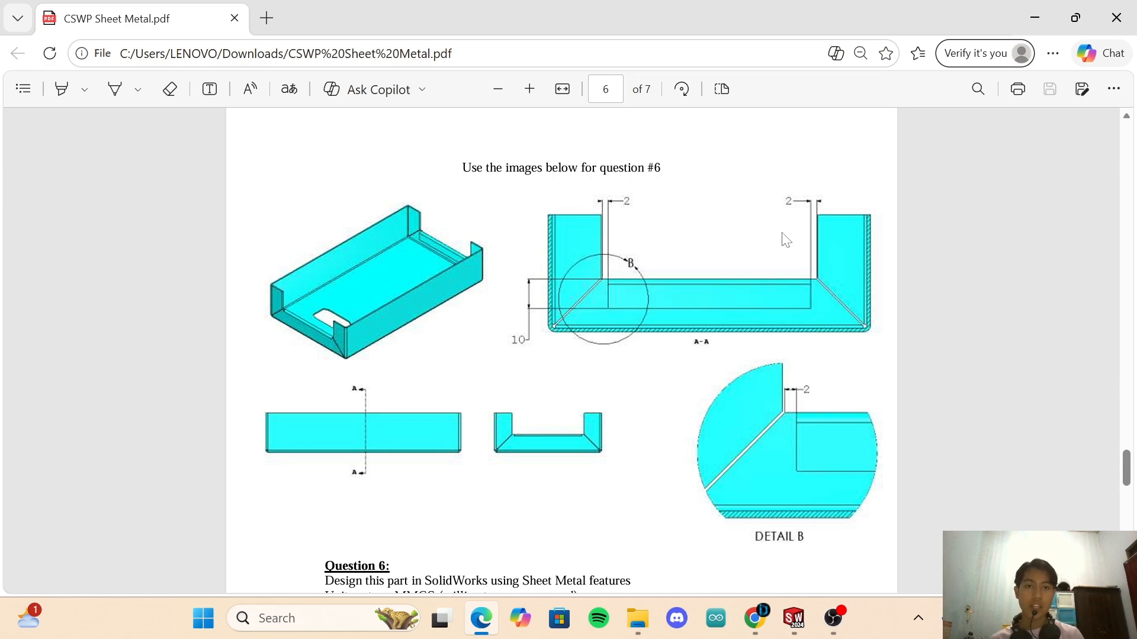
click(794, 618)
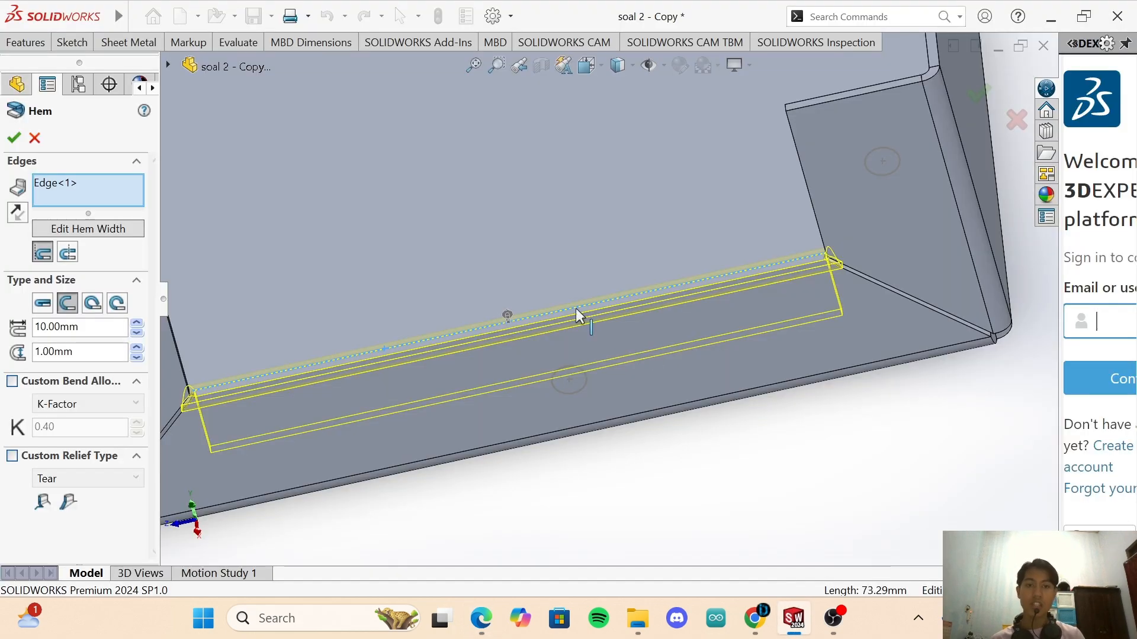
Open the hem's width profile sketch for editing, keeping the profile line clear of the Profile Sketch dialog.
click(101, 230)
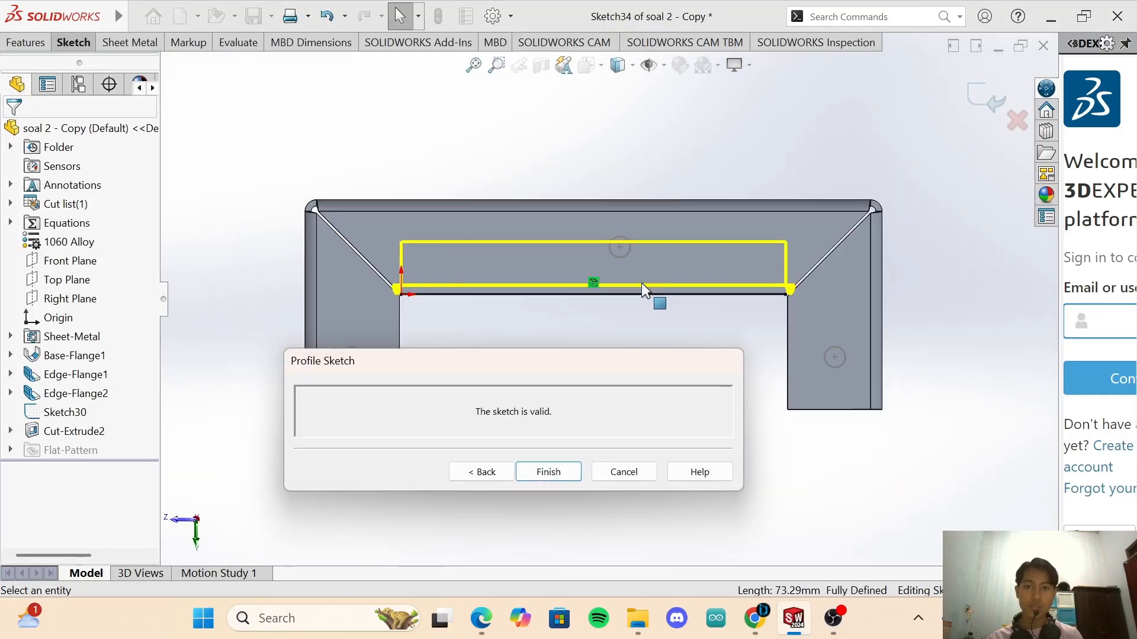
scroll(644, 290, down, 2)
drag(515, 368, 472, 464)
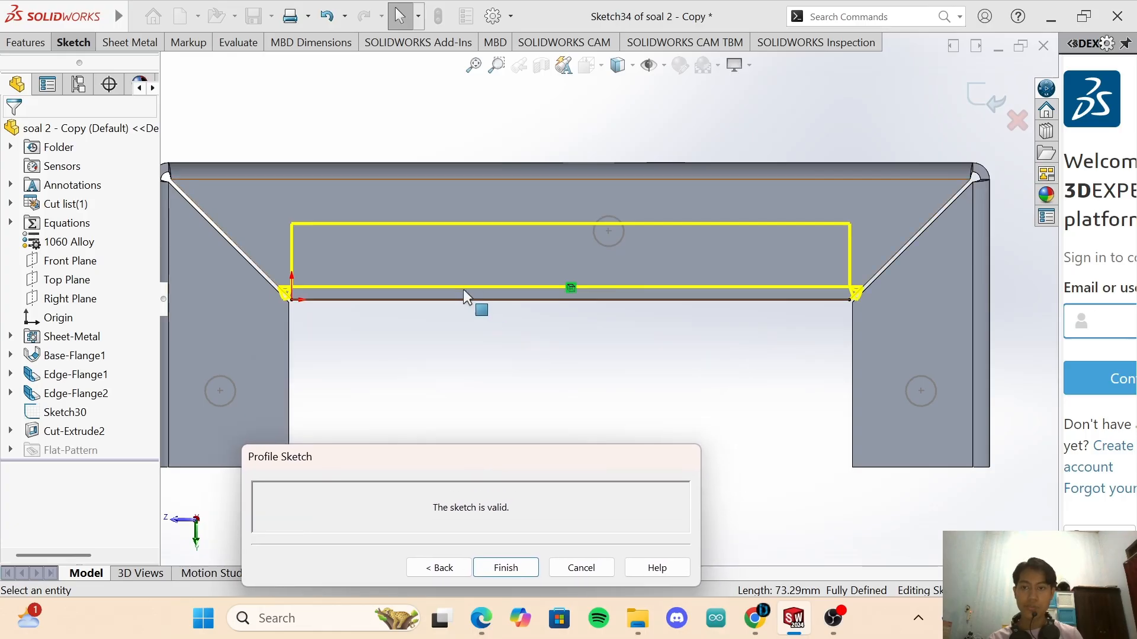
scroll(437, 287, down, 3)
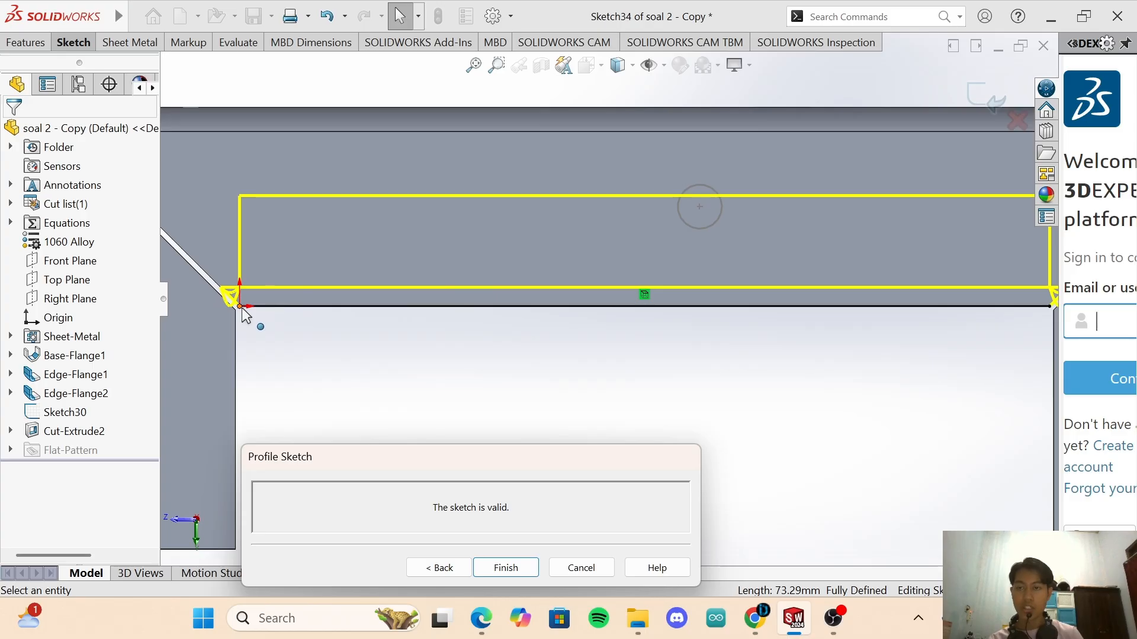
right_click(241, 308)
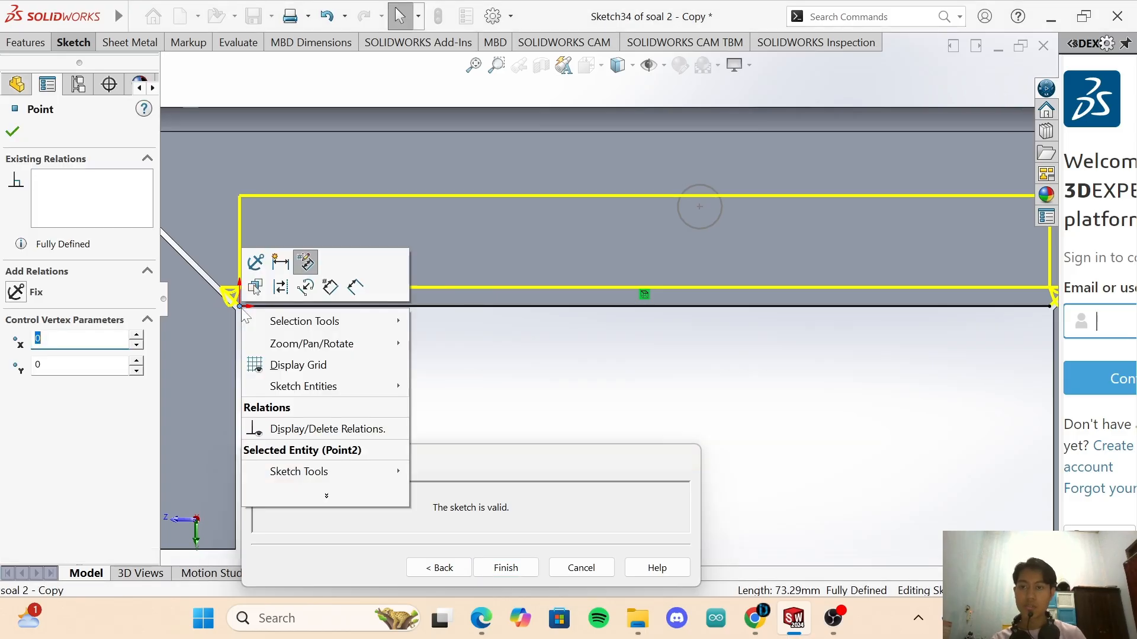
click(480, 330)
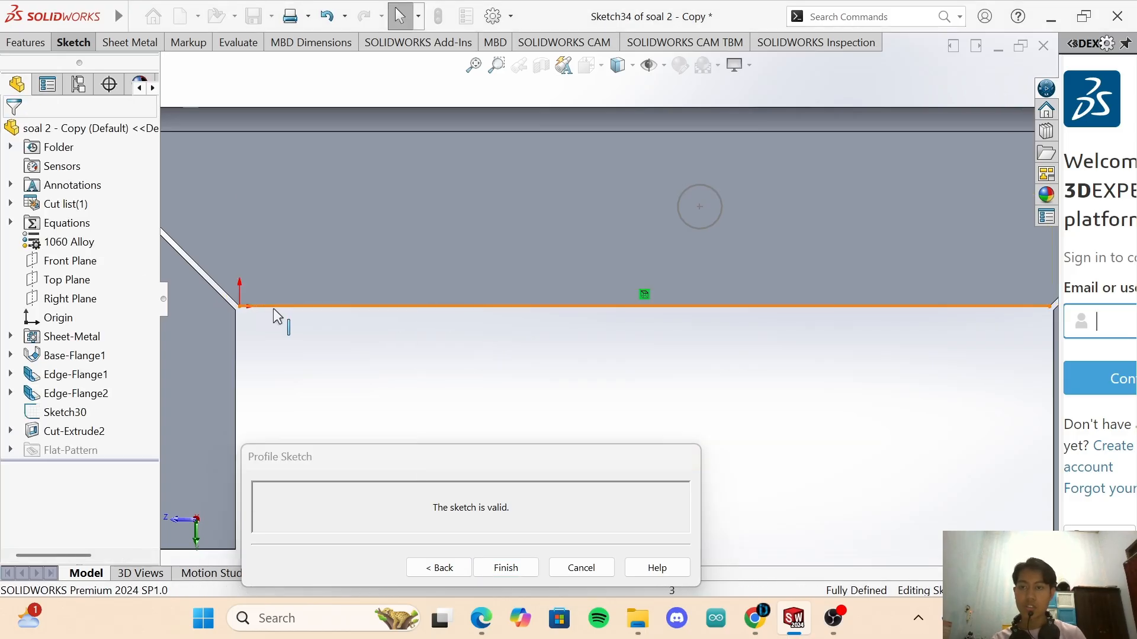
click(240, 307)
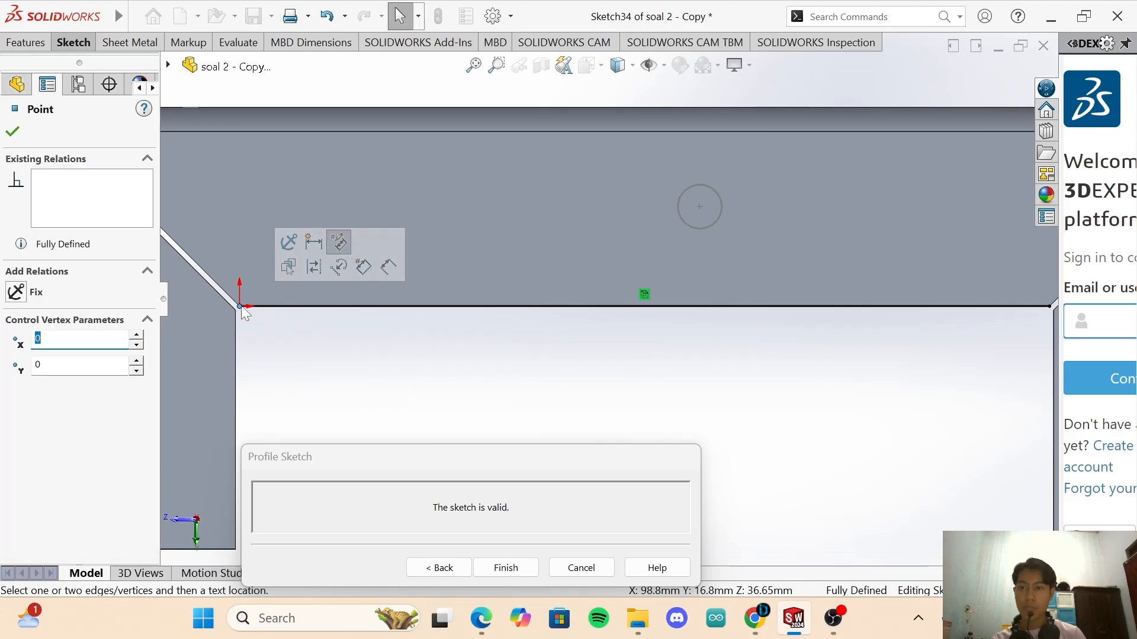
right_click(240, 306)
click(286, 264)
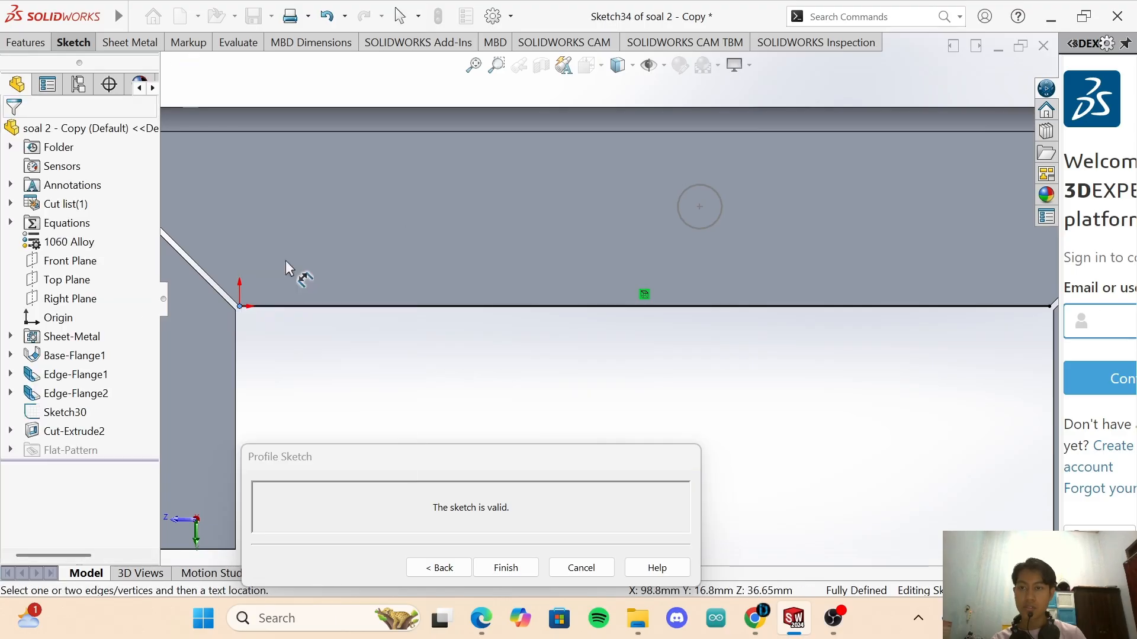
right_click(241, 308)
click(263, 259)
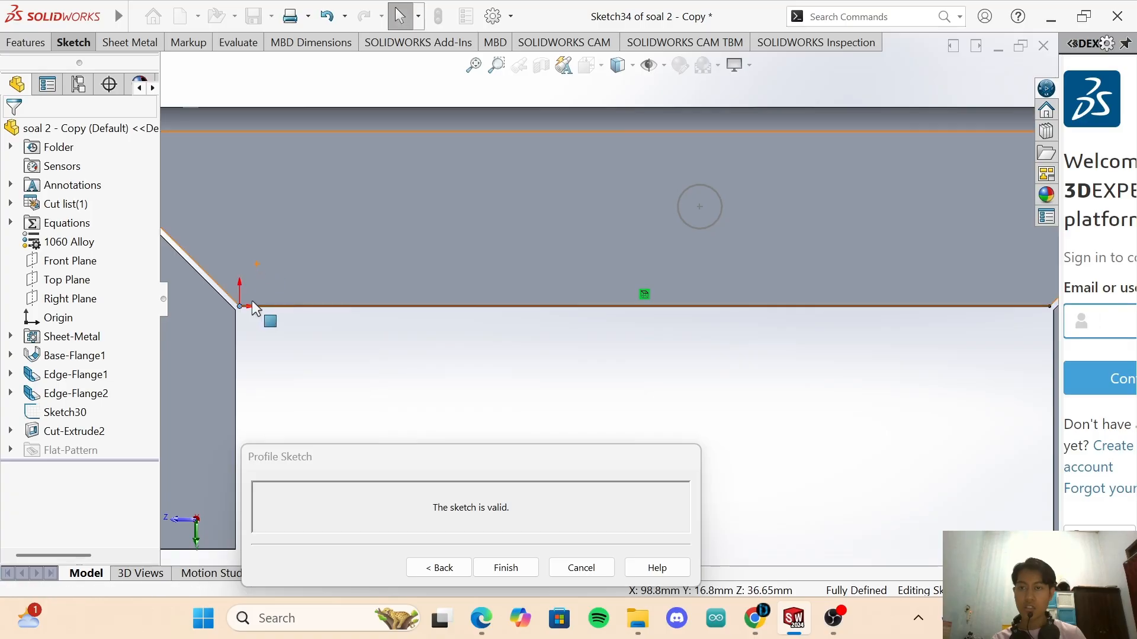
right_click(239, 306)
click(509, 337)
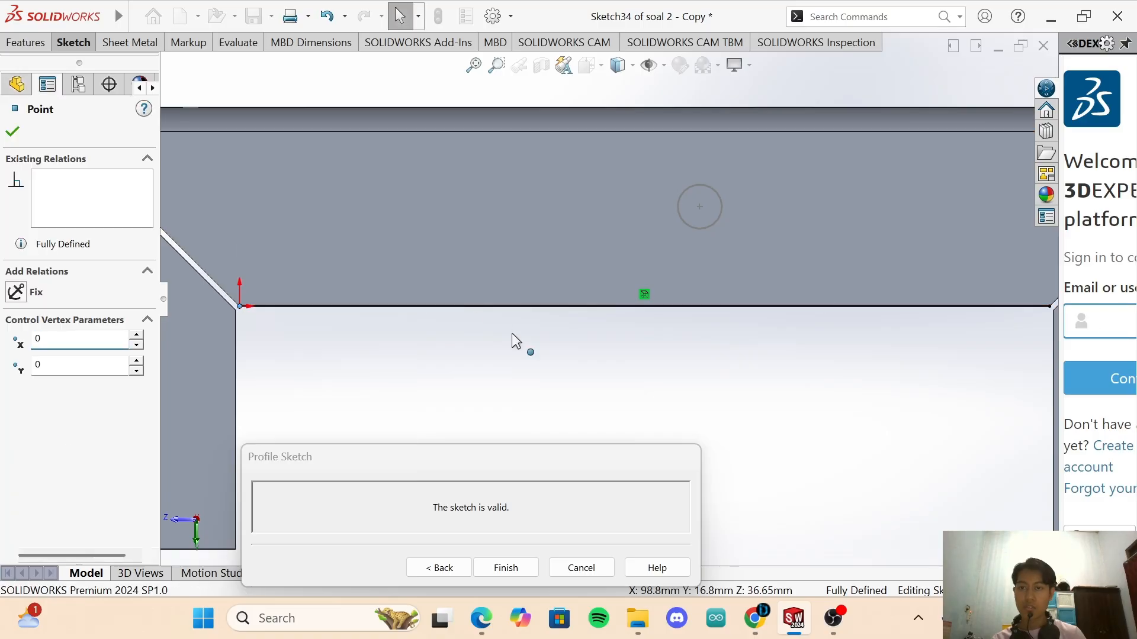
Pull the hem profile line's endpoint at the sketch origin inward and dimension it 2 mm from the adjacent corner flange's vertical edge.
click(240, 307)
mouse_move(240, 307)
mouse_down()
mouse_move(366, 312)
mouse_move(264, 305)
mouse_up()
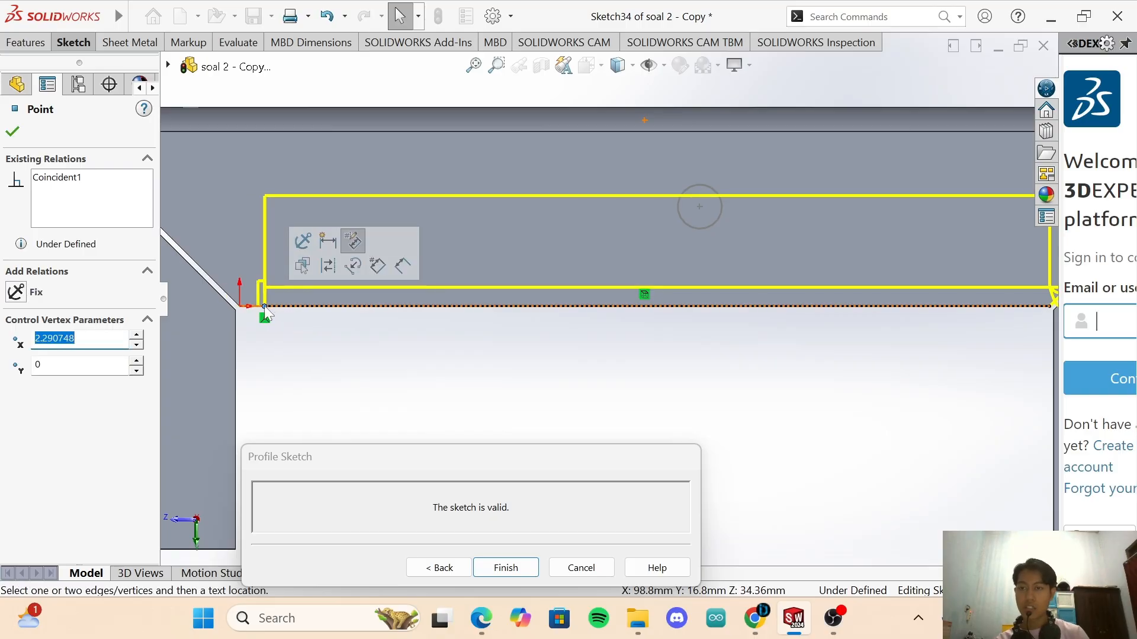
click(407, 267)
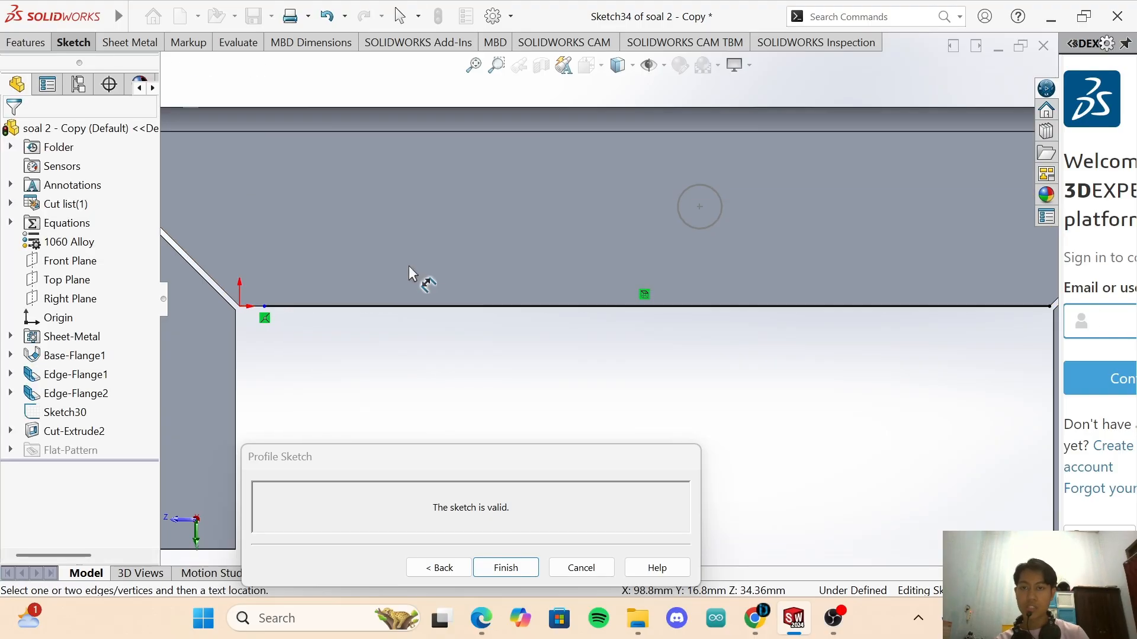
click(237, 348)
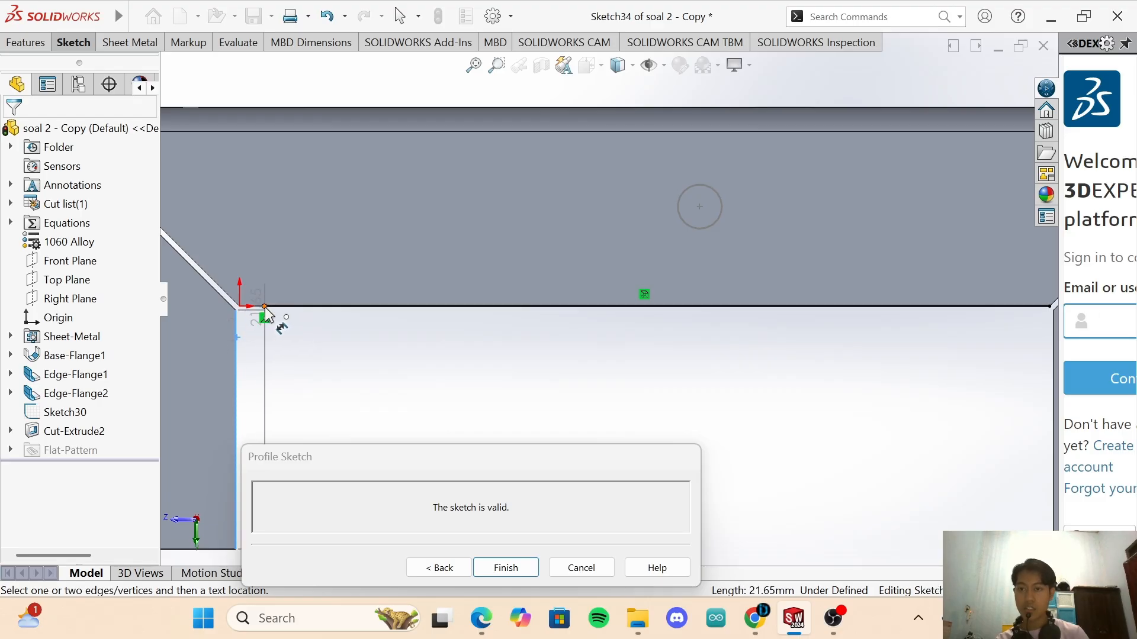
click(264, 307)
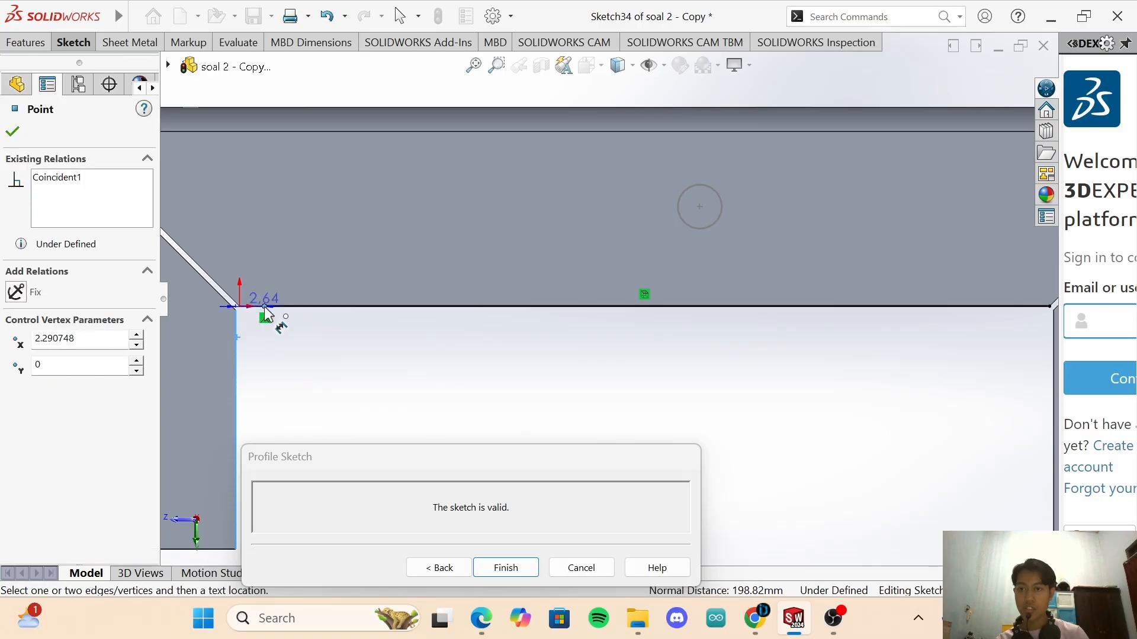
click(265, 344)
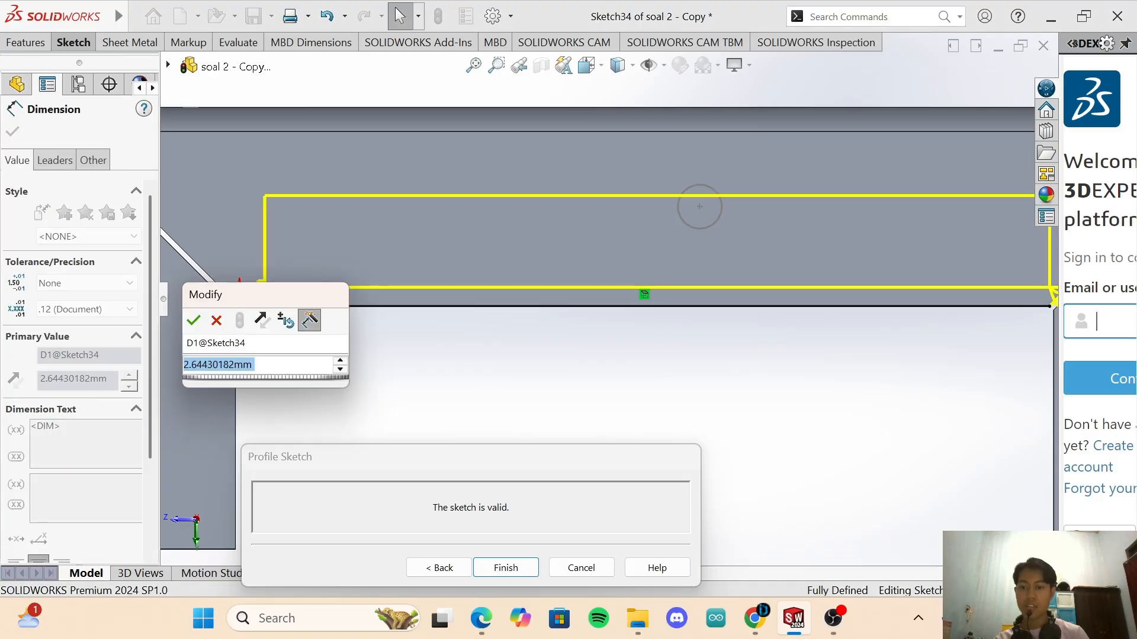
text(2)
key(Return)
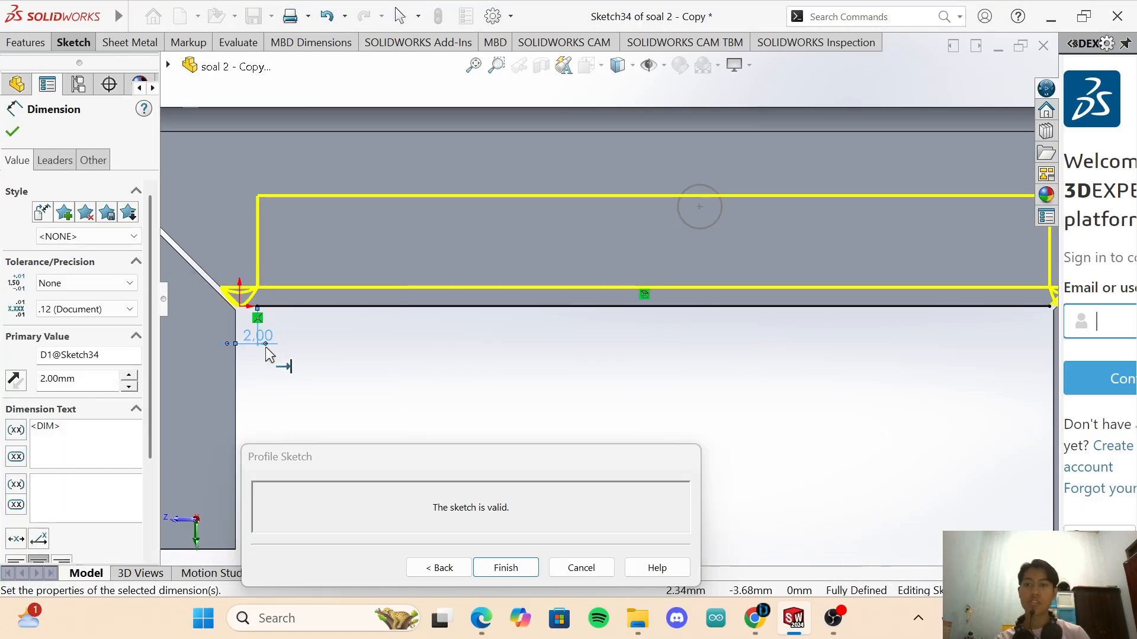
Pull the hem profile line's opposite endpoint inward and dimension it 2 mm from the other corner flange's vertical edge.
scroll(943, 350, up, 2)
scroll(943, 324, down, 5)
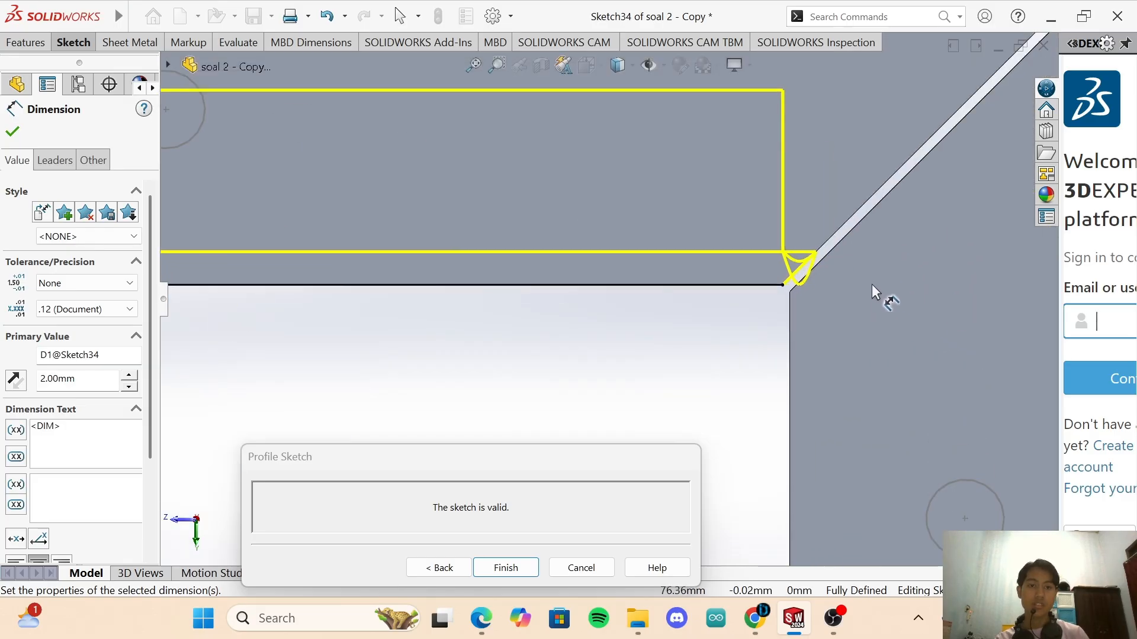
right_click(783, 286)
click(796, 246)
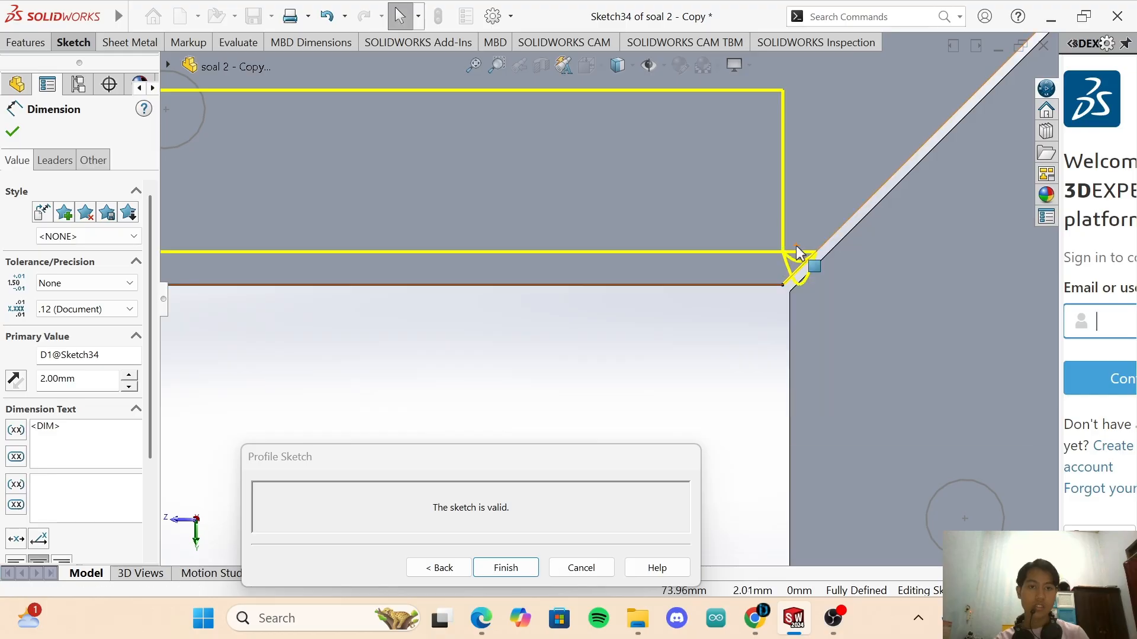
click(782, 284)
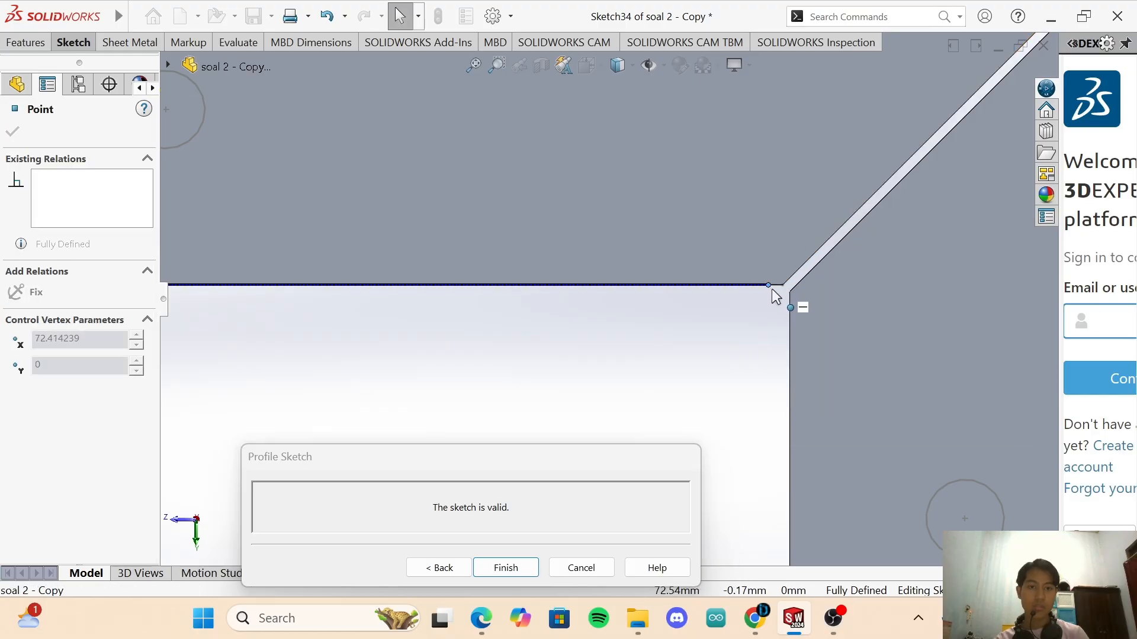
mouse_move(772, 288)
mouse_down()
mouse_move(742, 291)
mouse_move(754, 297)
mouse_up()
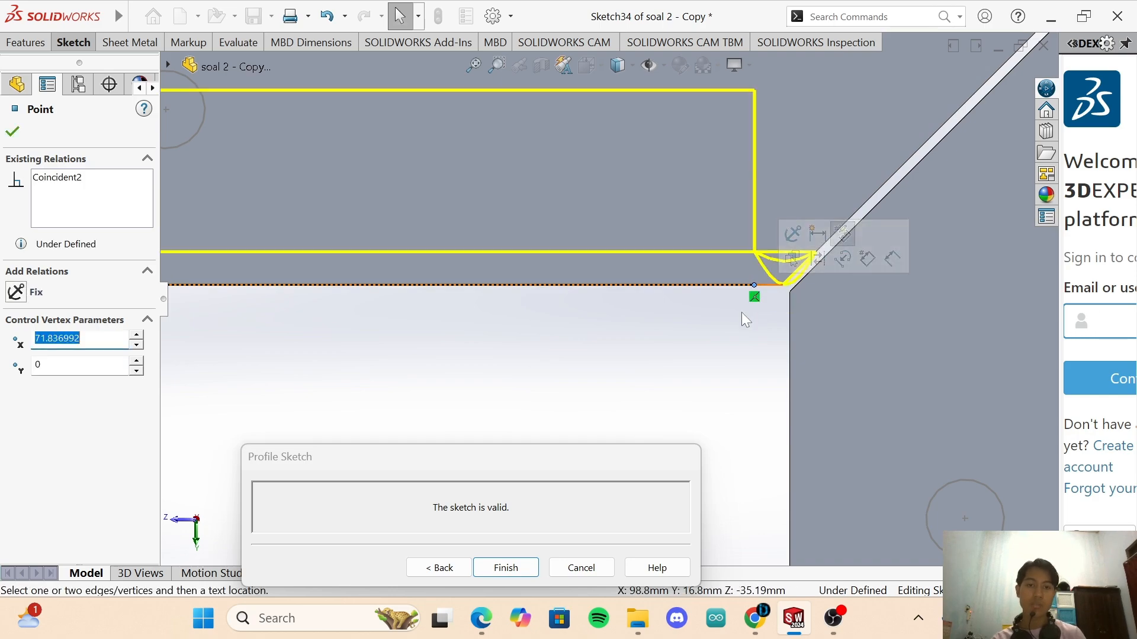
click(891, 258)
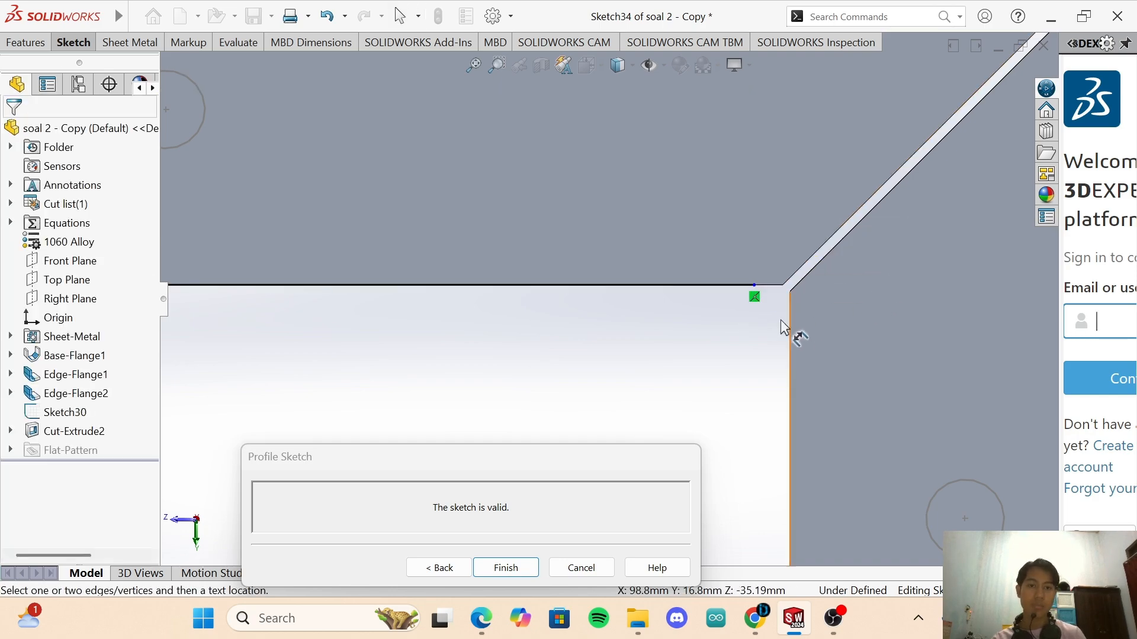
click(753, 285)
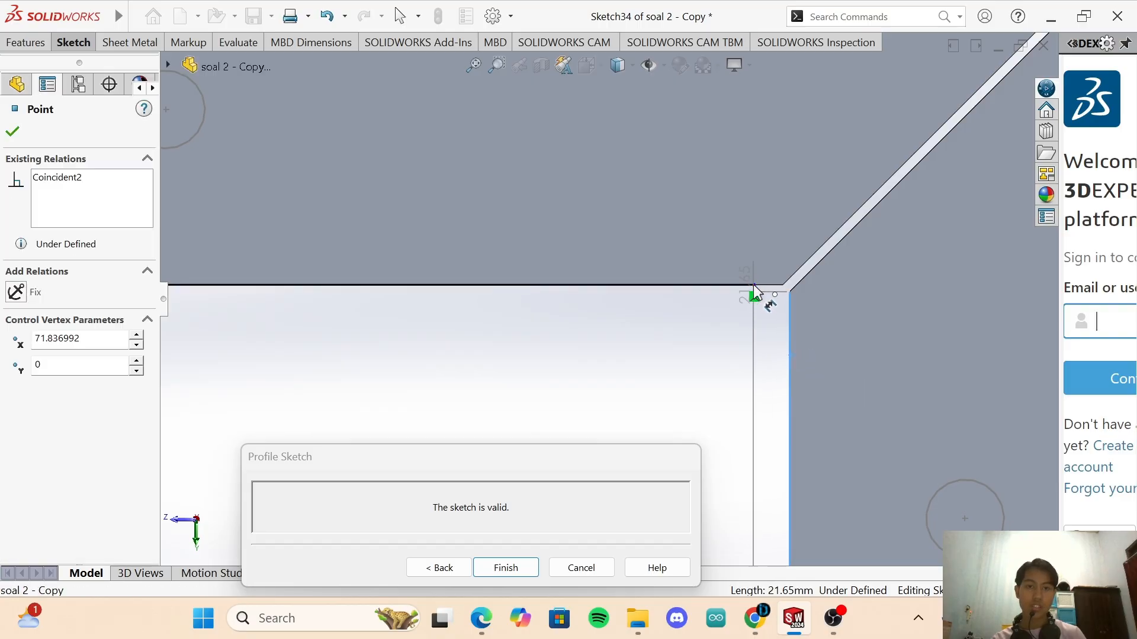
click(768, 357)
text(2)
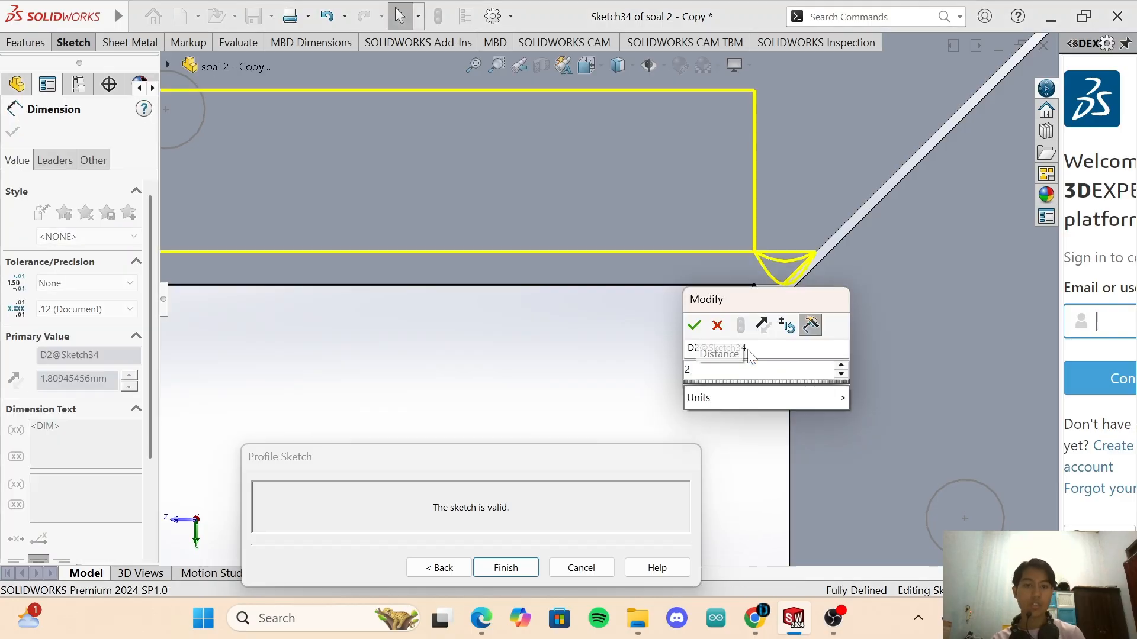
key(Return)
Check both end offsets of the hem profile and finish the profile sketch to create the hem on the end flange.
scroll(477, 347, up, 4)
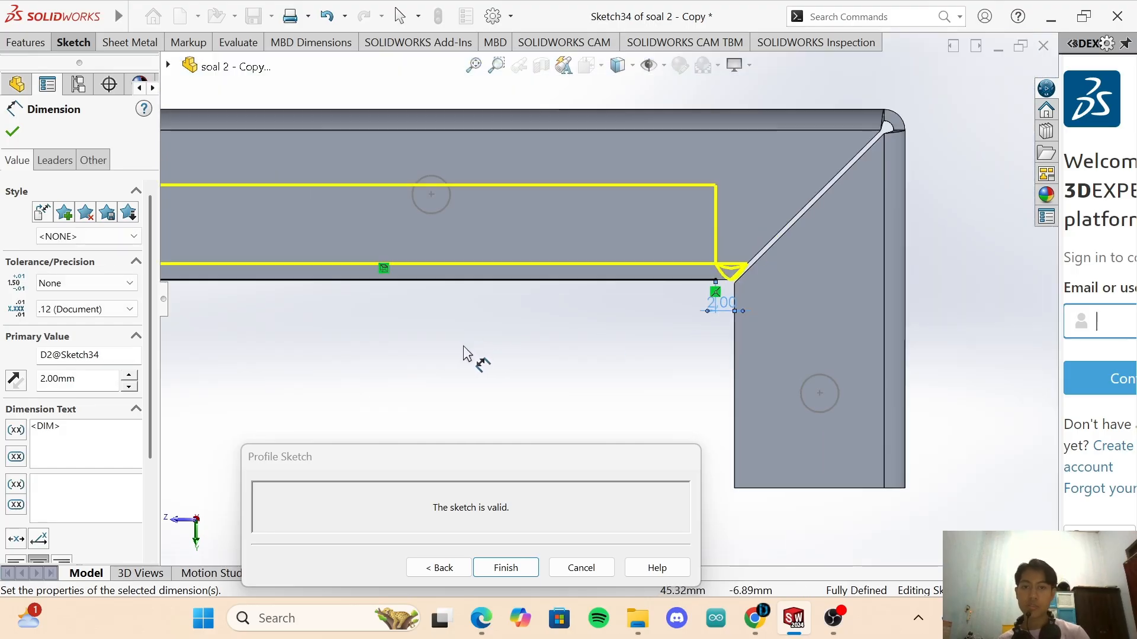
scroll(373, 322, down, 2)
scroll(371, 321, down, 2)
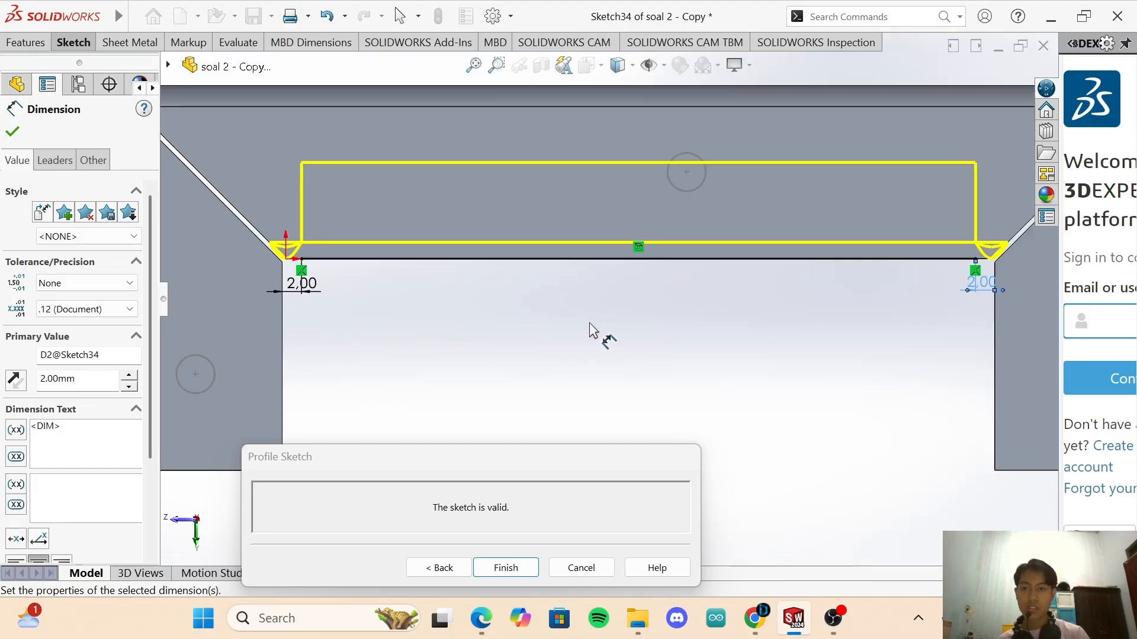
scroll(594, 329, up, 1)
scroll(701, 338, down, 1)
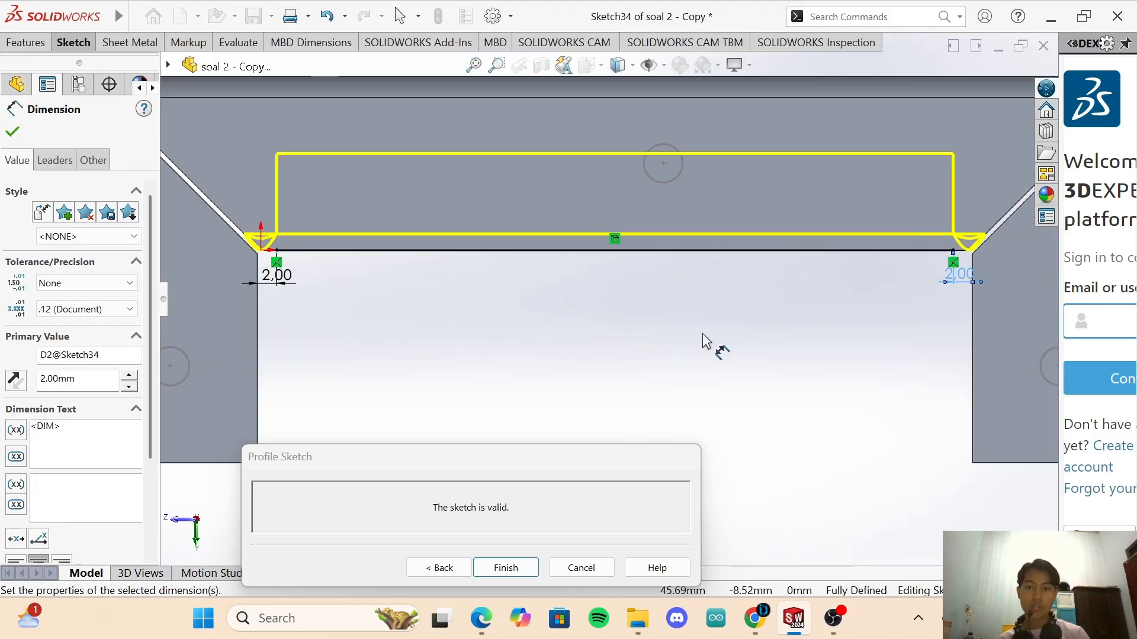
click(506, 568)
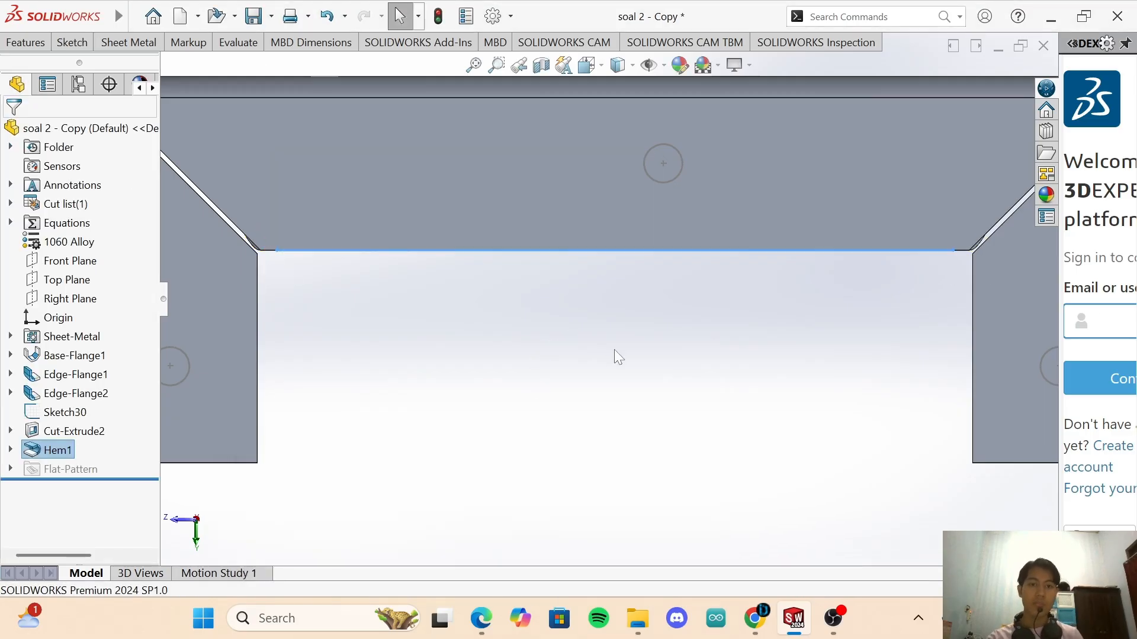
Examine the finished hem on the end flange from several angles, checking its direction and its ends near the mitred corners.
scroll(613, 349, up, 1)
key(Down)
key(Up)
key(Up)
key(Up)
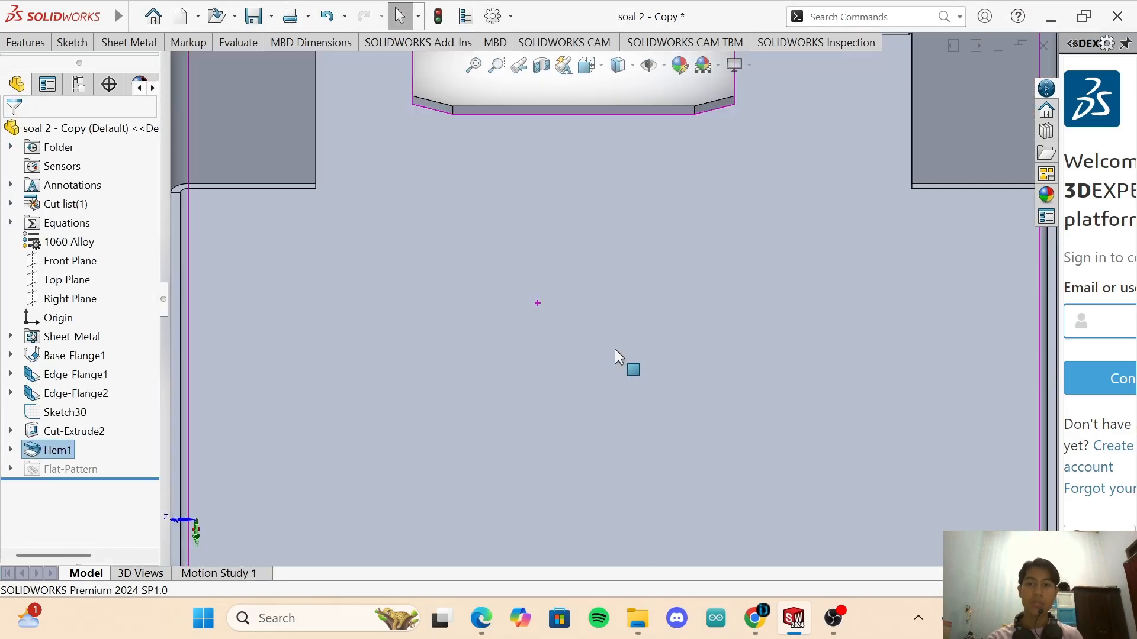
key(Up)
key(Up)
key(Up)
key(Up)
key(Up)
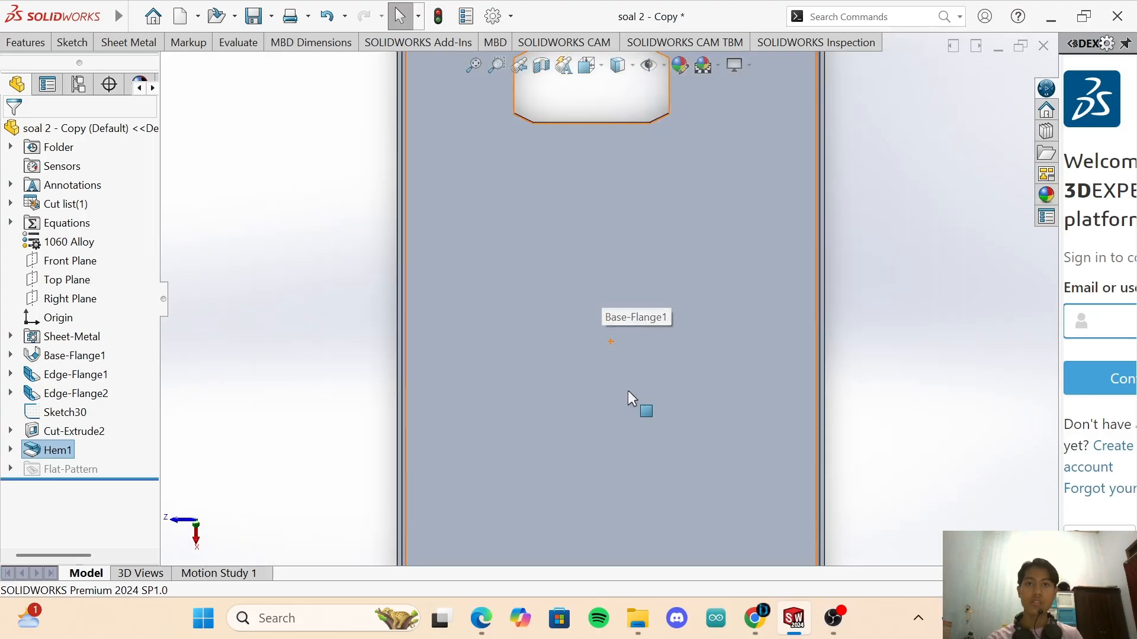
key(Up)
key(Up)
key(Up)
key(Up)
key(Down)
key(Down)
key(Down)
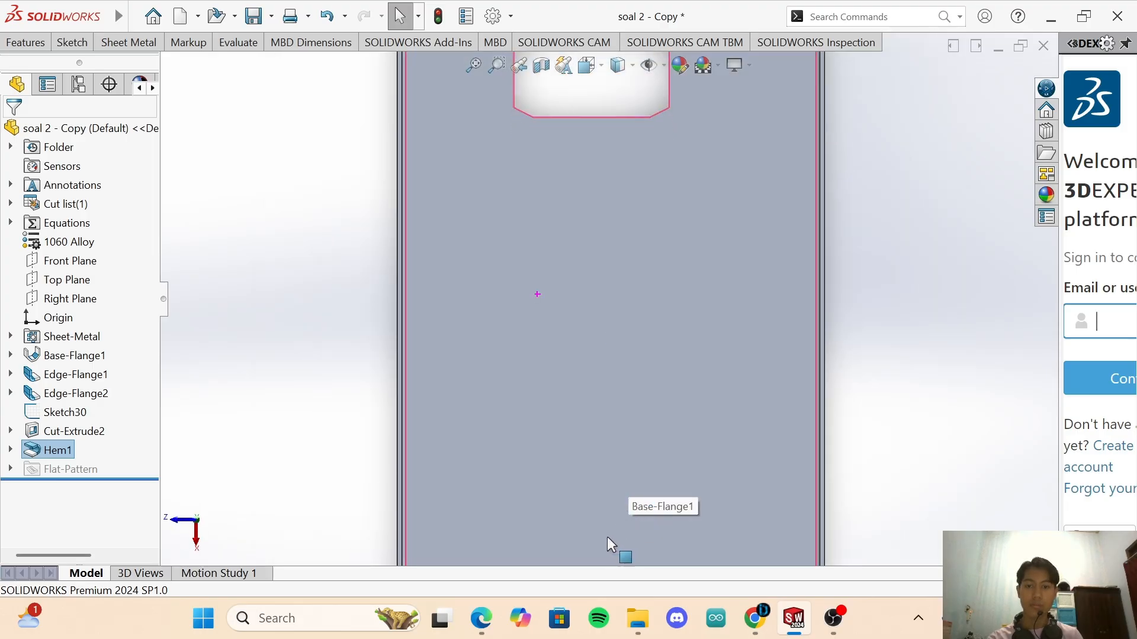
key(Up)
key(Up)
key(Up)
scroll(607, 479, down, 2)
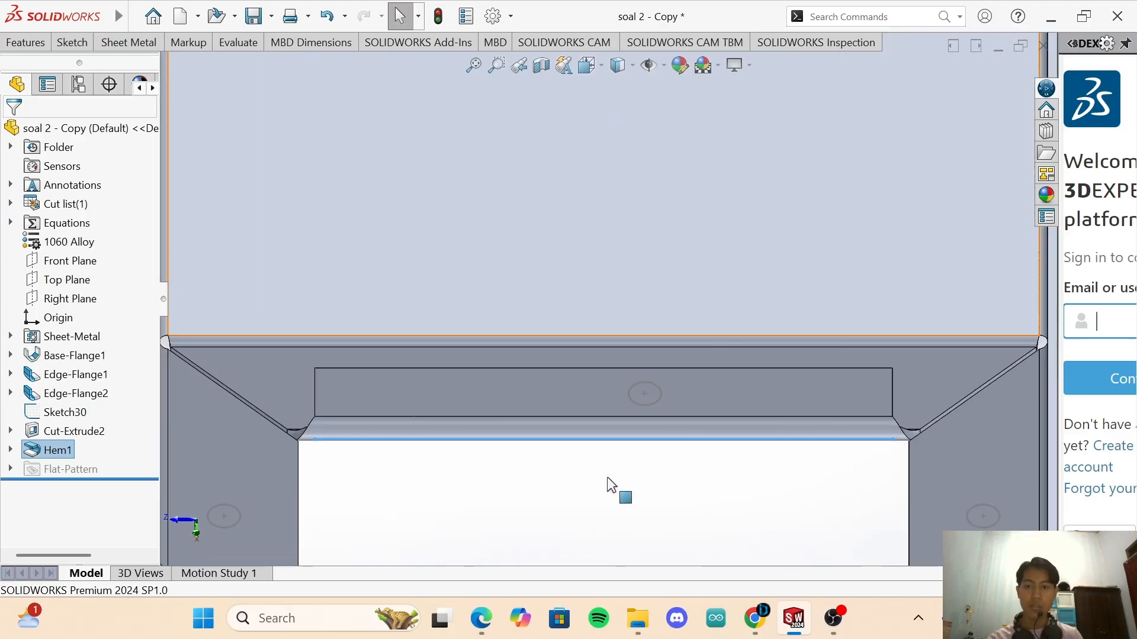
scroll(592, 477, down, 2)
scroll(347, 411, up, 1)
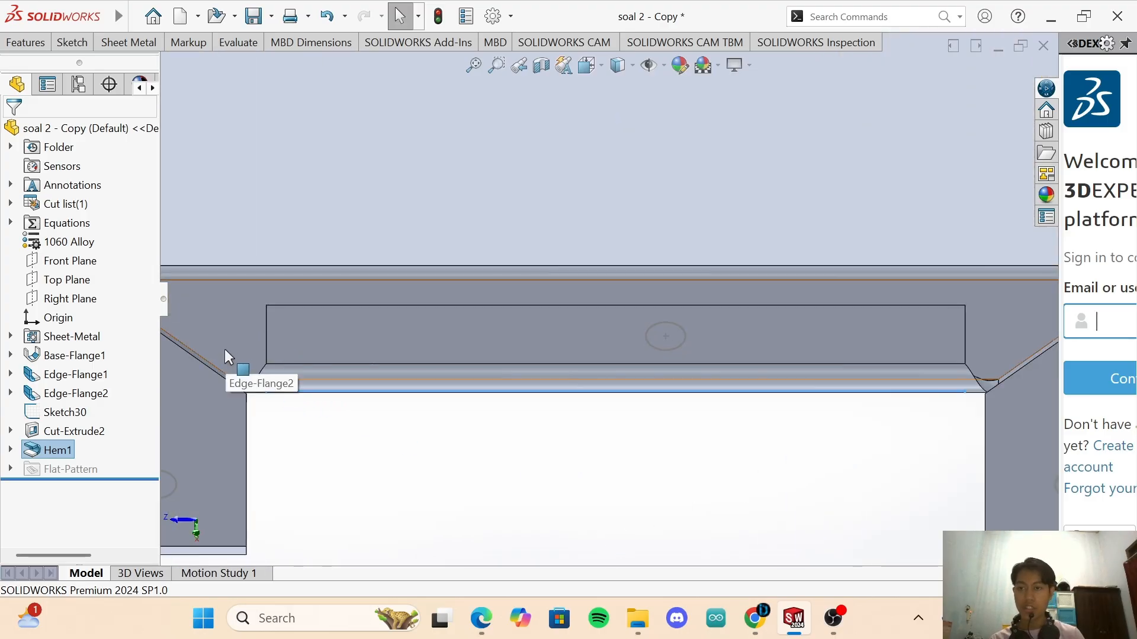
scroll(704, 409, up, 2)
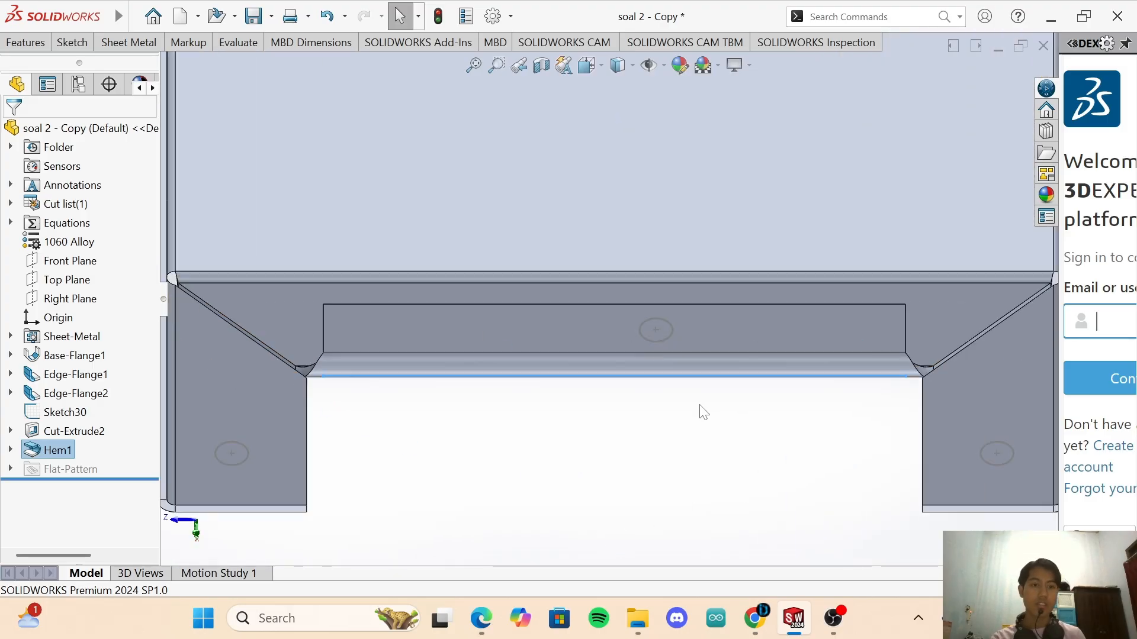
scroll(667, 306, up, 5)
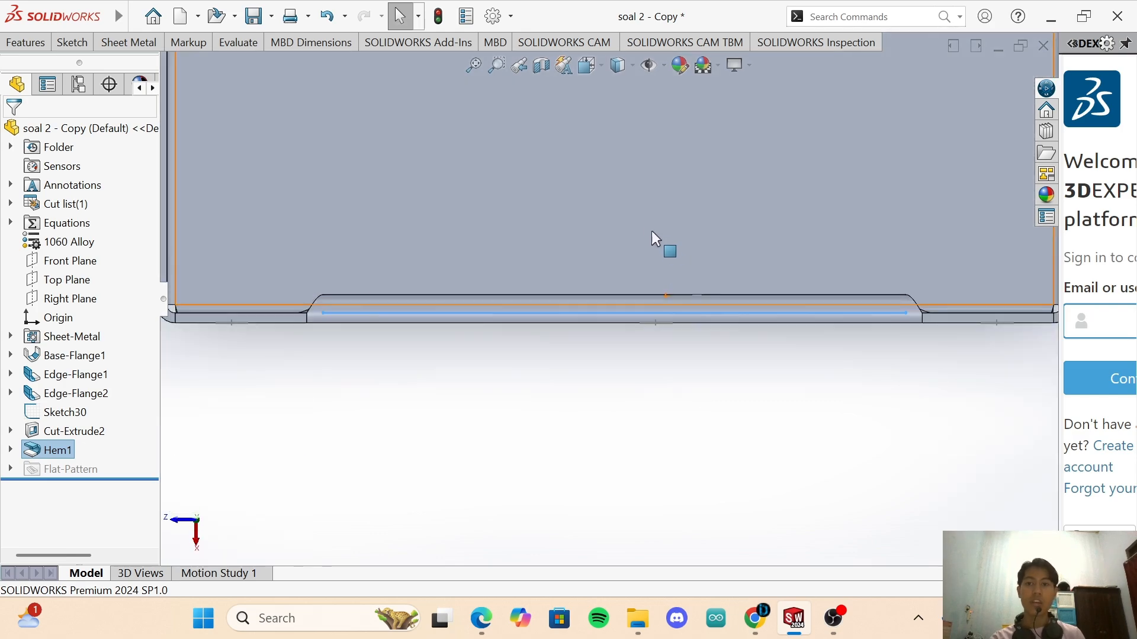
Create a second hem on the opposite end flange's inner edge, with its width profile inset 2 mm at each end.
scroll(602, 176, up, 7)
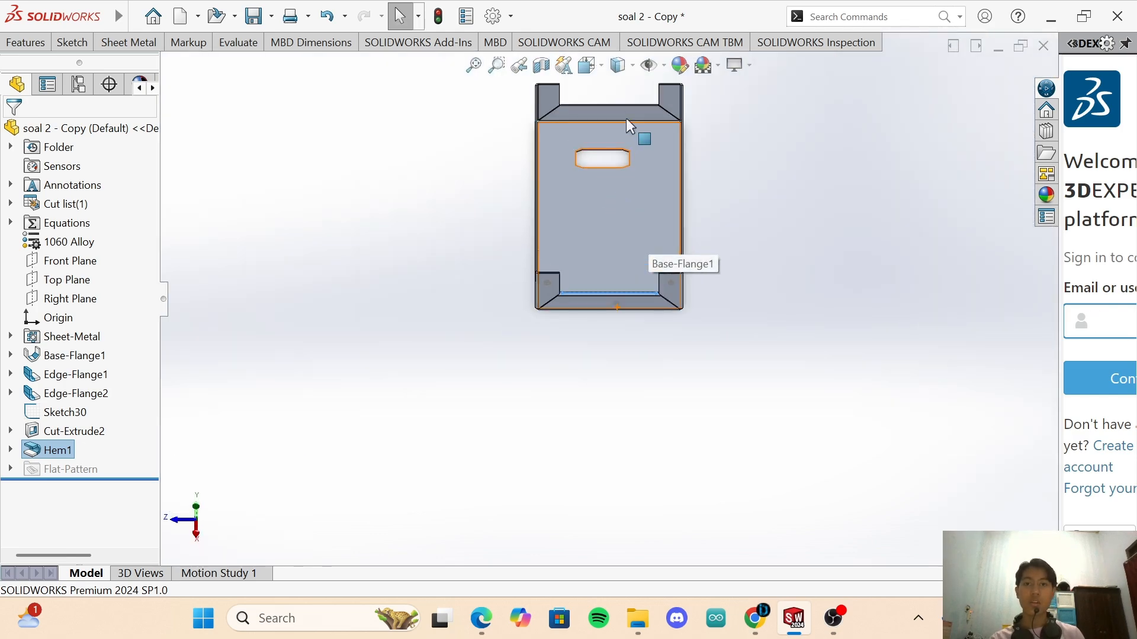
scroll(624, 113, down, 7)
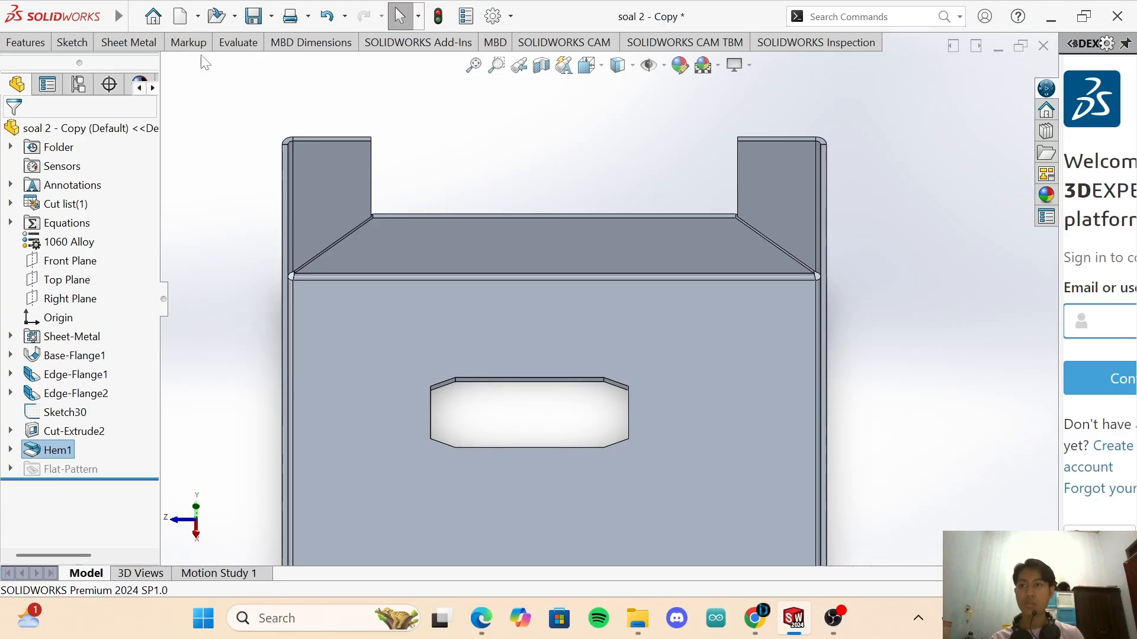
click(123, 45)
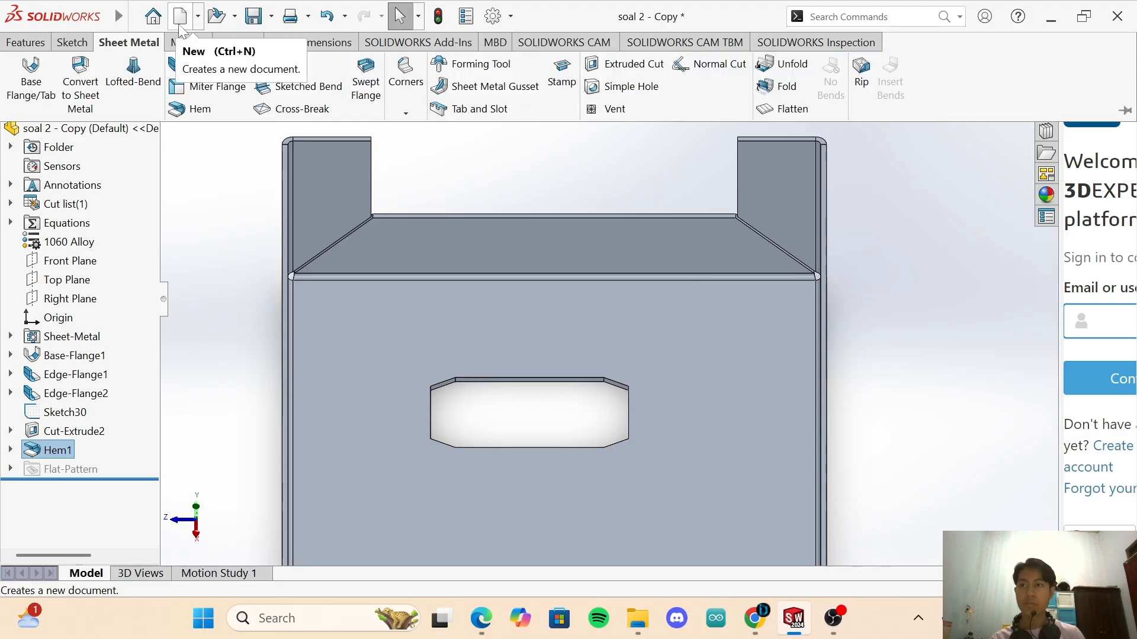
click(200, 108)
click(541, 217)
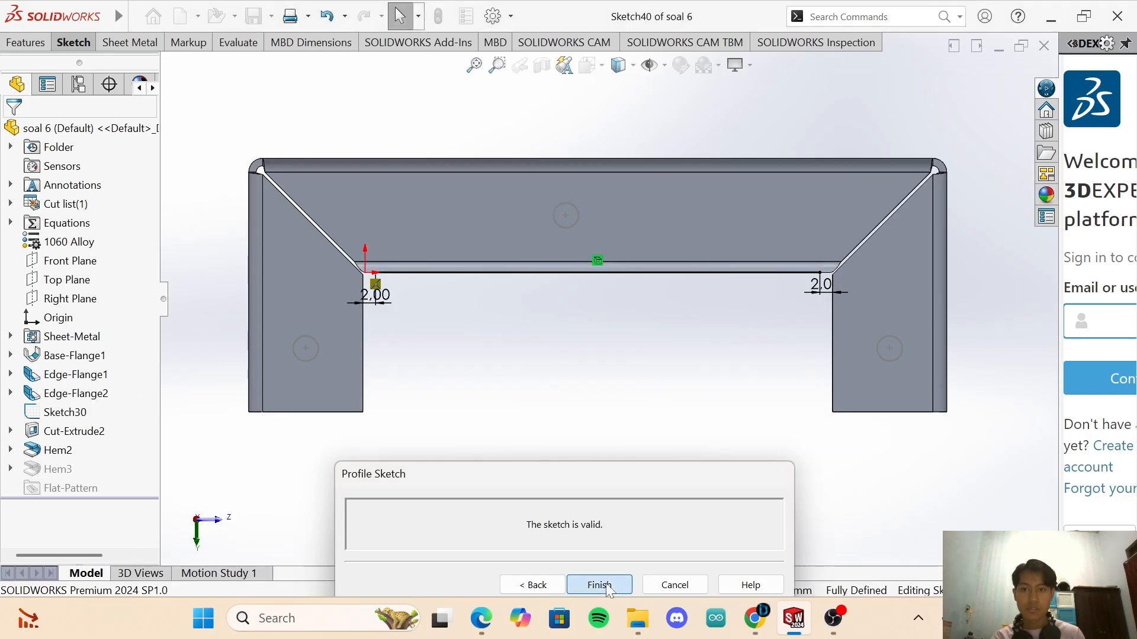
click(601, 584)
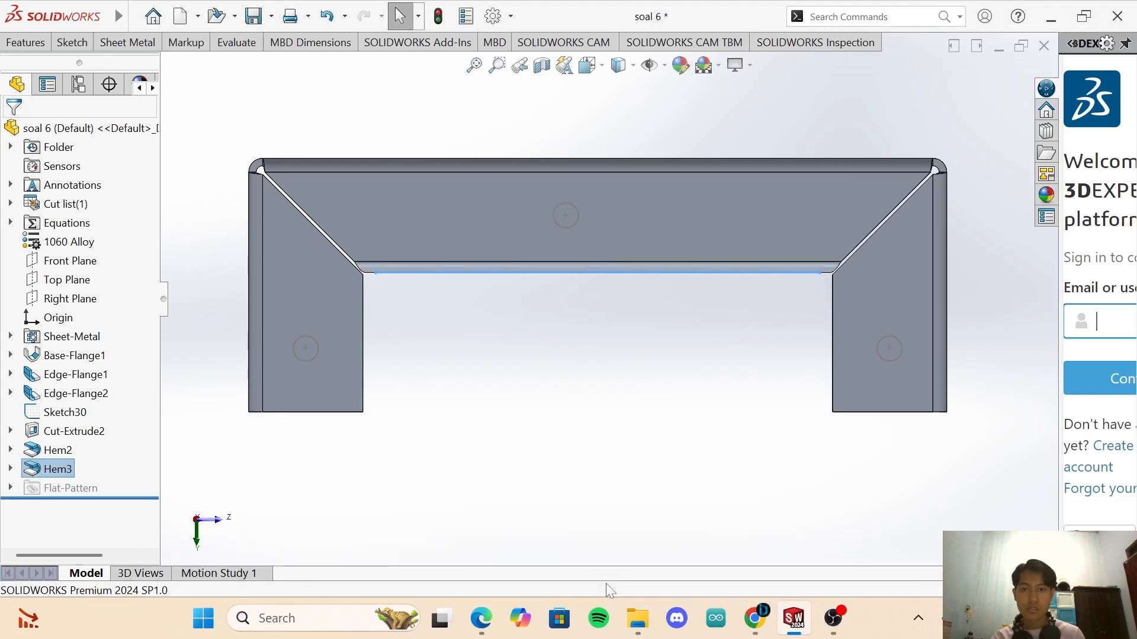
Examine both end-flange hems from several angles to check that they fold toward the inside of the part.
key(Down)
key(Down)
key(Up)
key(Up)
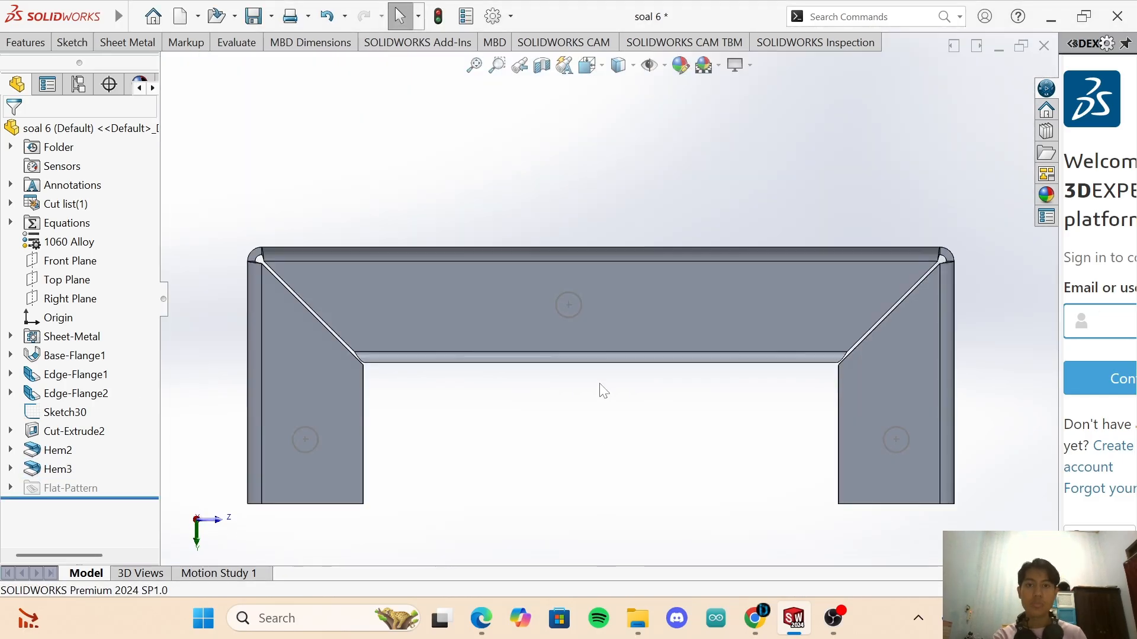
key(Down)
key(Down)
key(Down)
key(Up)
scroll(599, 373, up, 6)
key(Up)
key(Up)
key(Up)
key(Up)
key(Up)
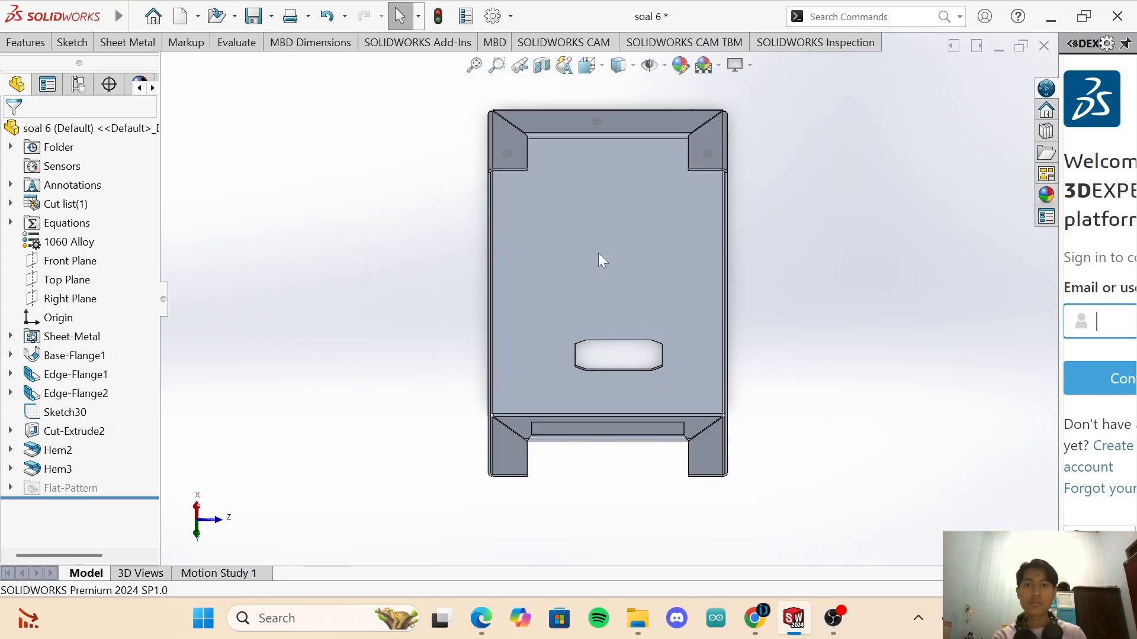
key(Down)
key(Down)
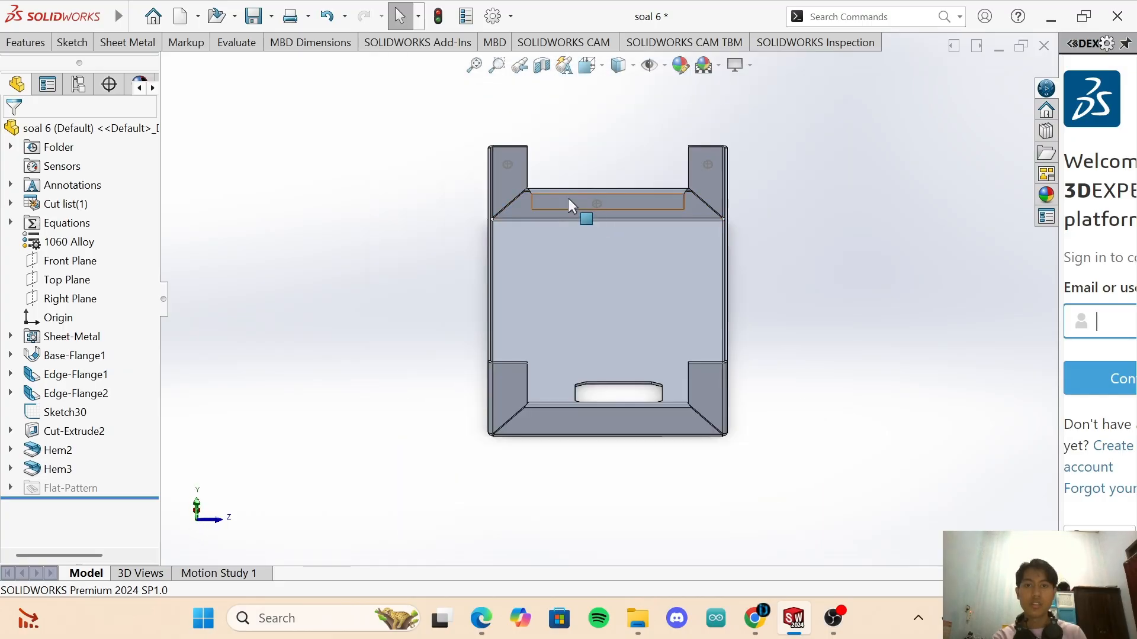
key(Up)
key(Down)
key(Down)
key(Down)
key(Down)
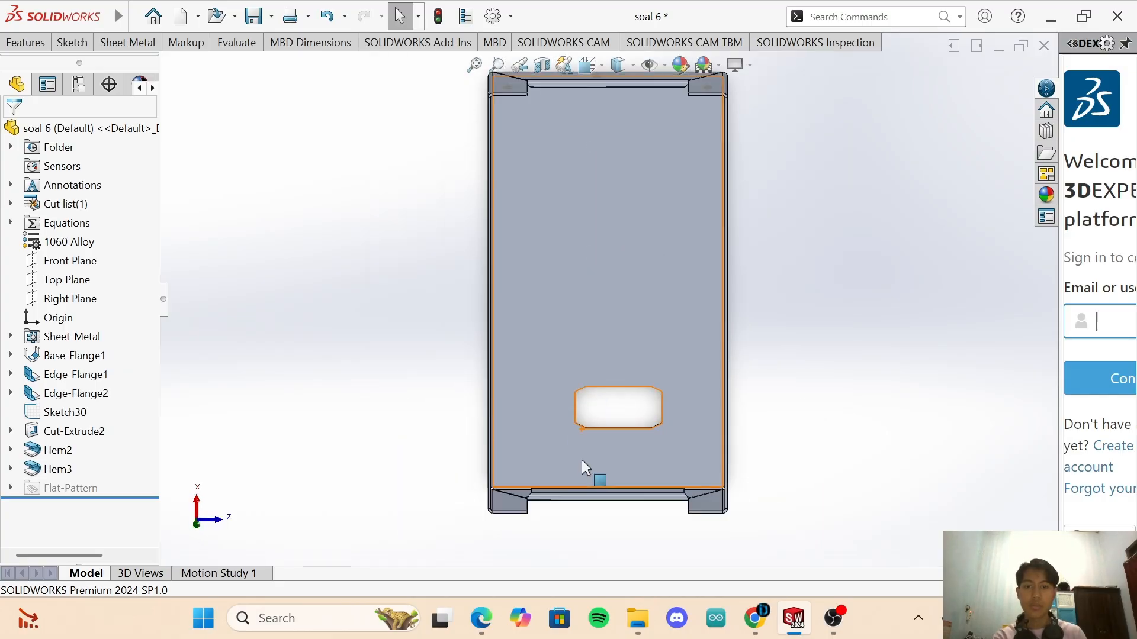
key(Up)
key(Up)
key(Up)
key(Up)
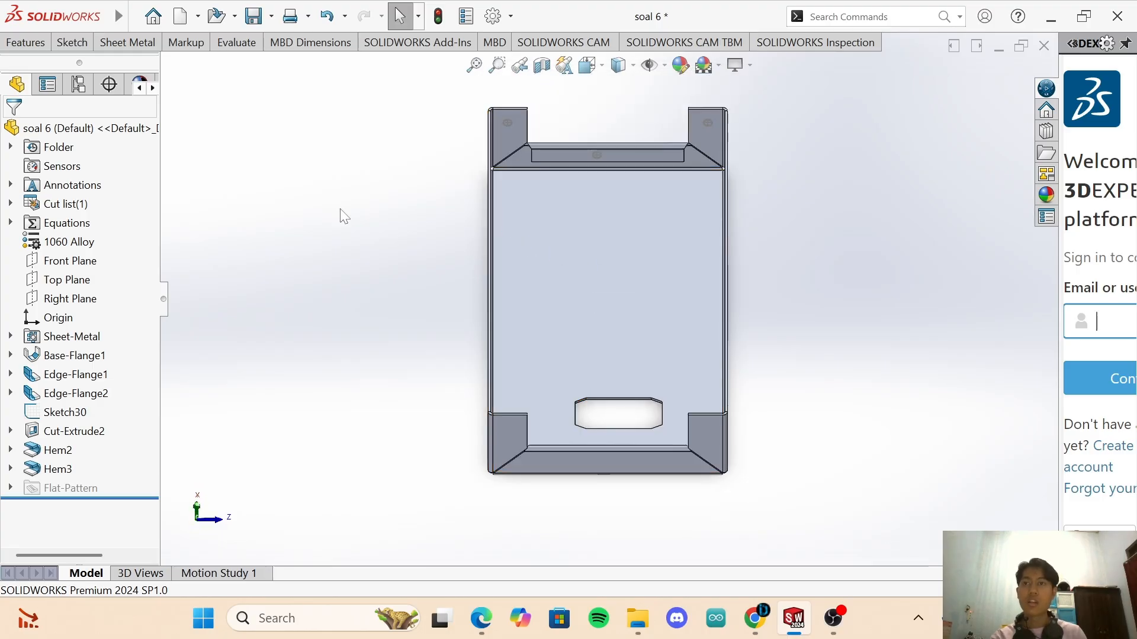
Calculate the part's mass properties and compare the mass with answer 6 in the CSWP Sheet Metal PDF in Edge.
click(253, 43)
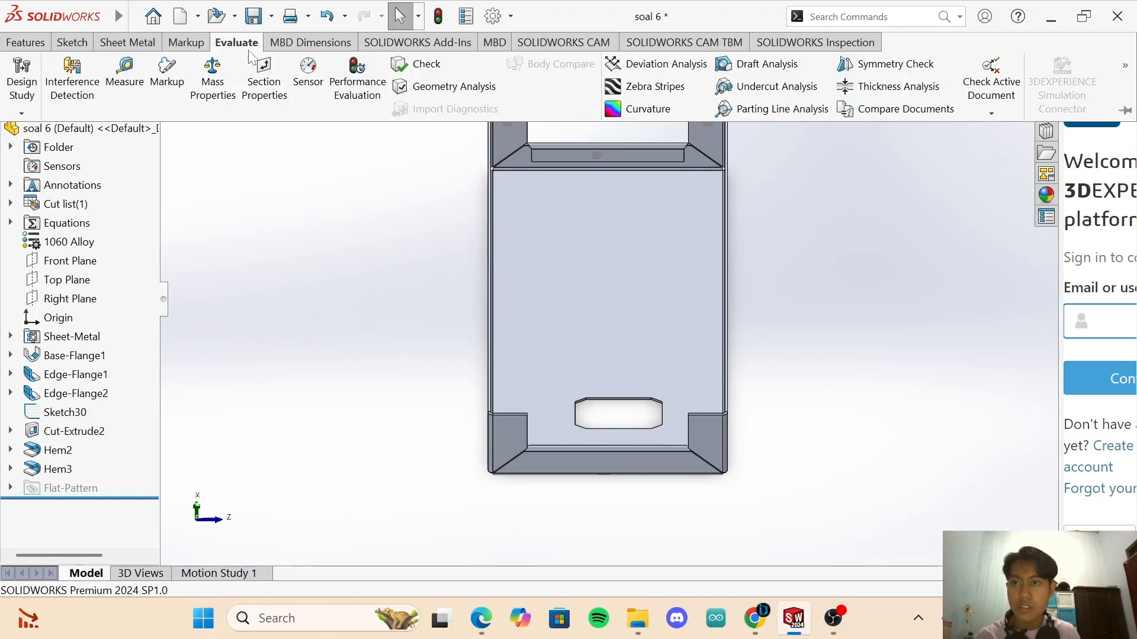
click(213, 80)
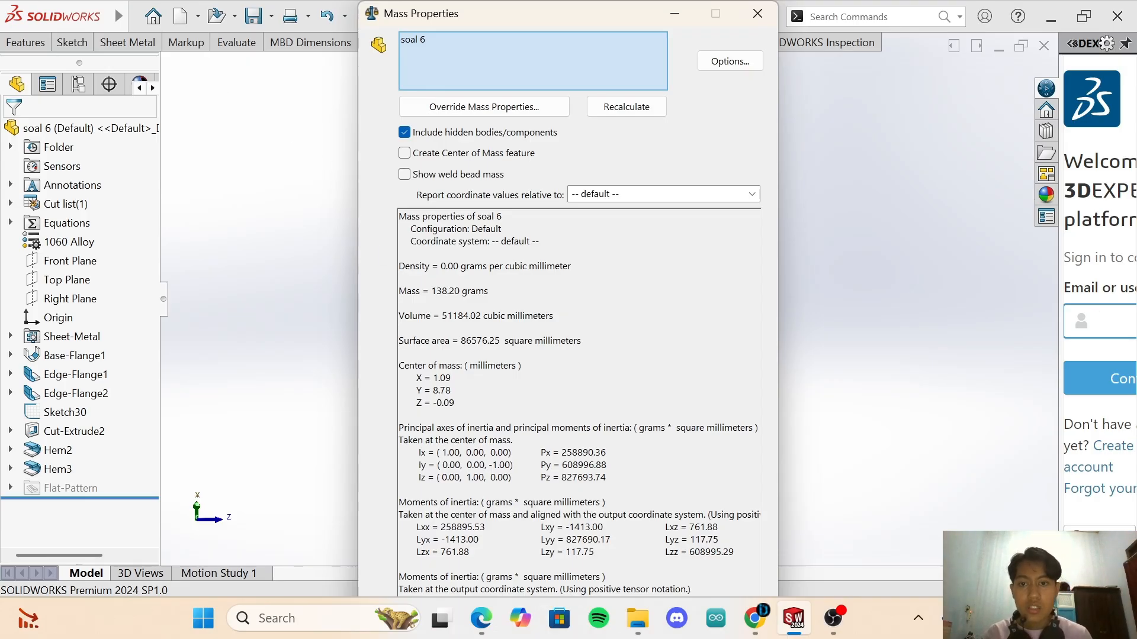
click(482, 618)
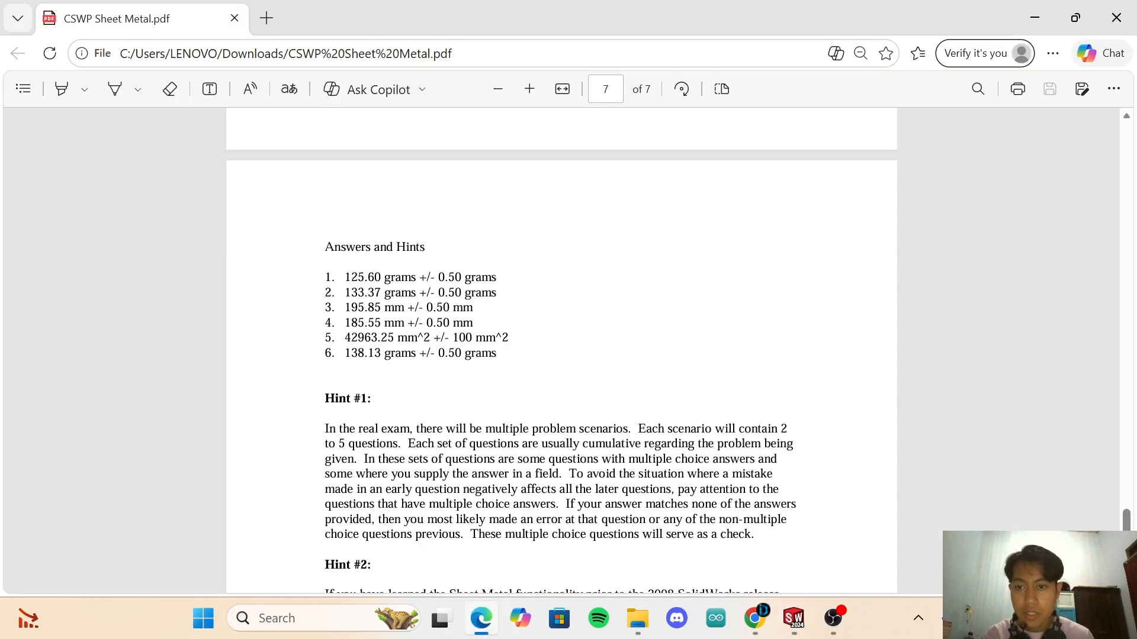
drag(345, 353, 375, 353)
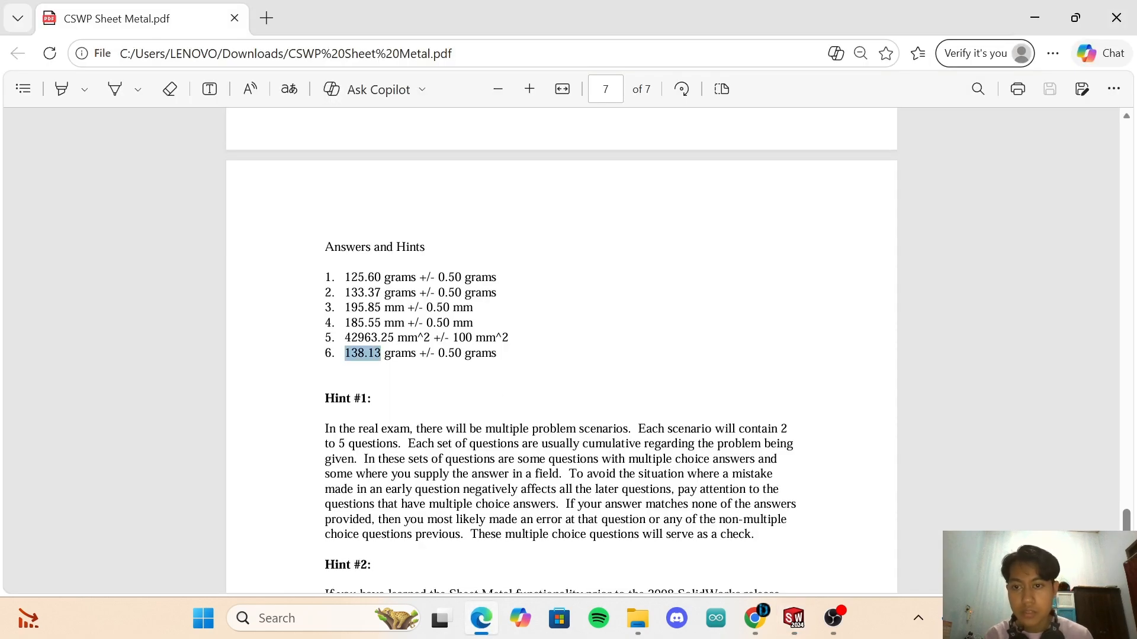
click(397, 418)
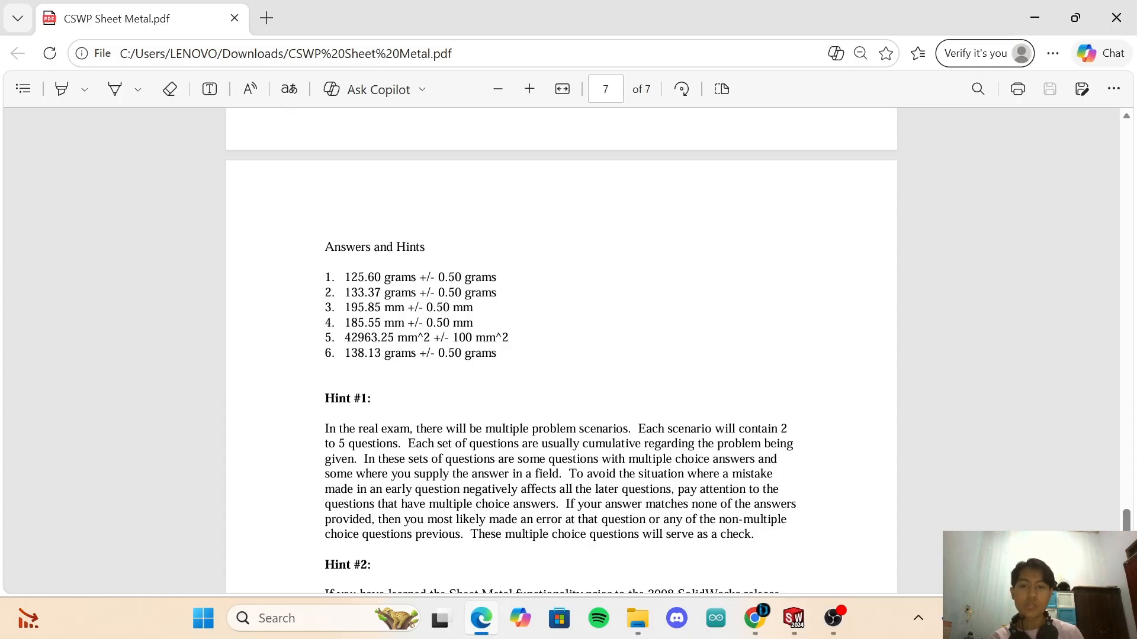
Return to SOLIDWORKS, close the mass properties report and view the whole finished part.
click(794, 618)
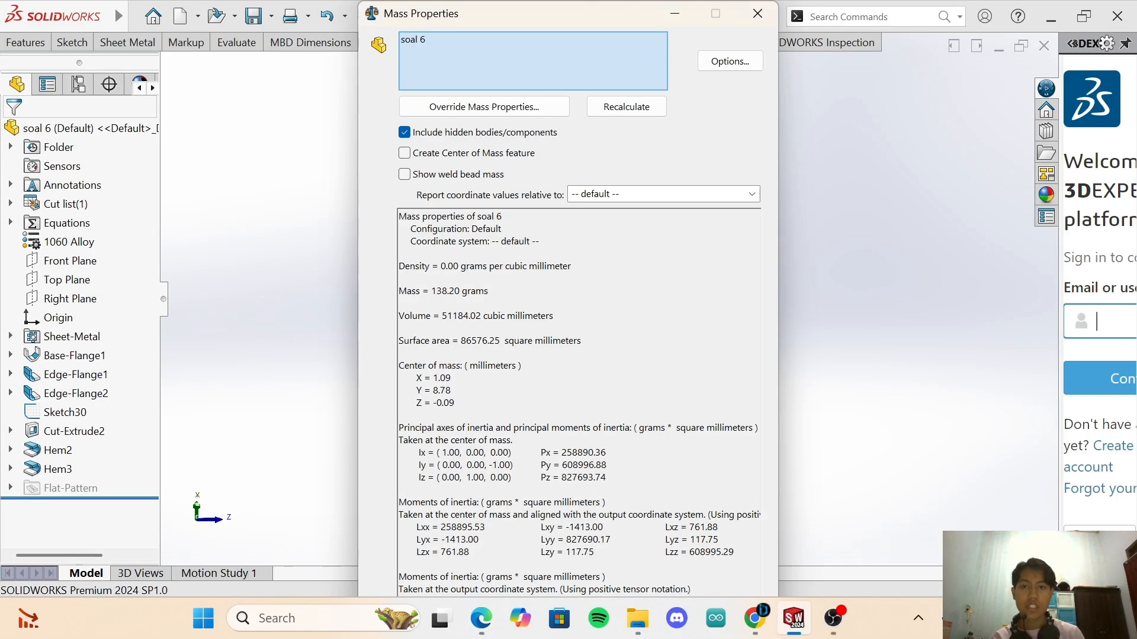
click(744, 18)
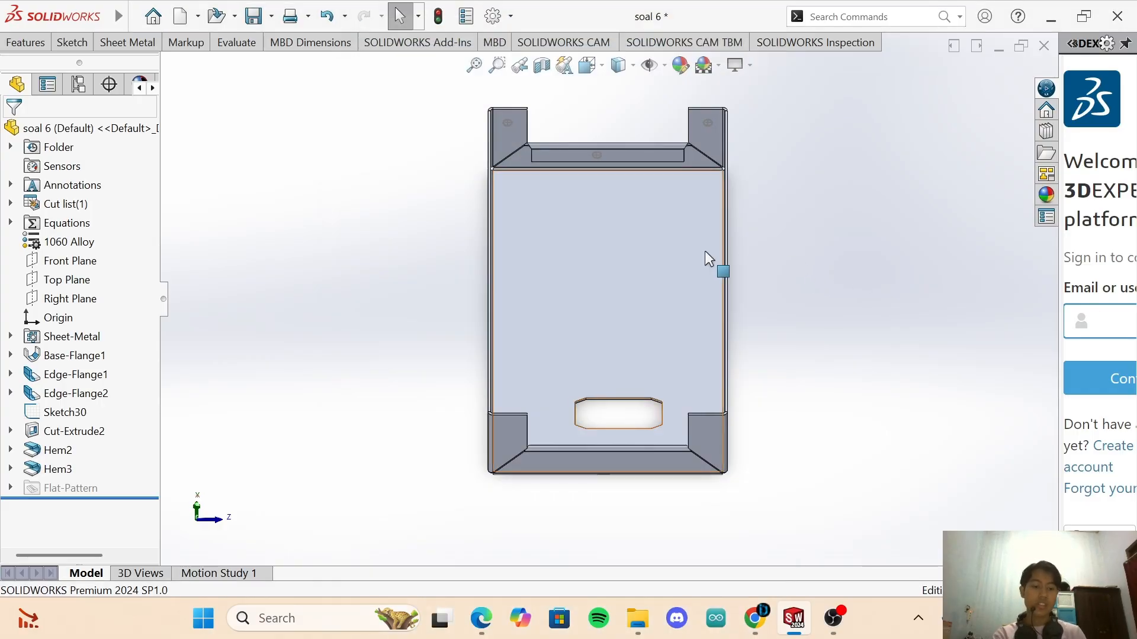
key(f)
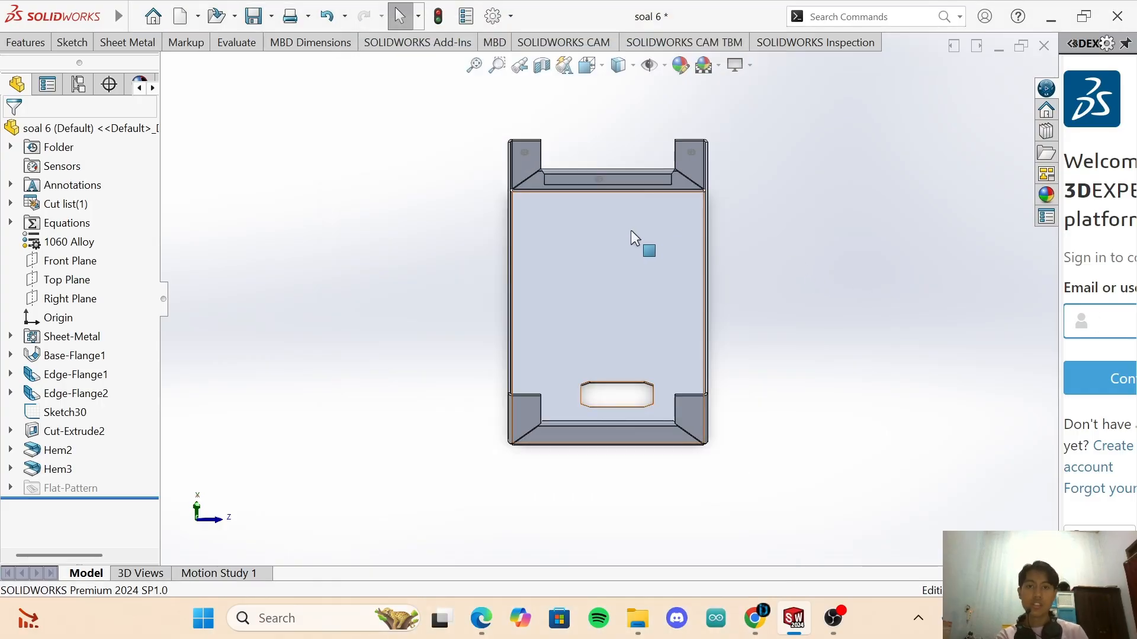
key(Up)
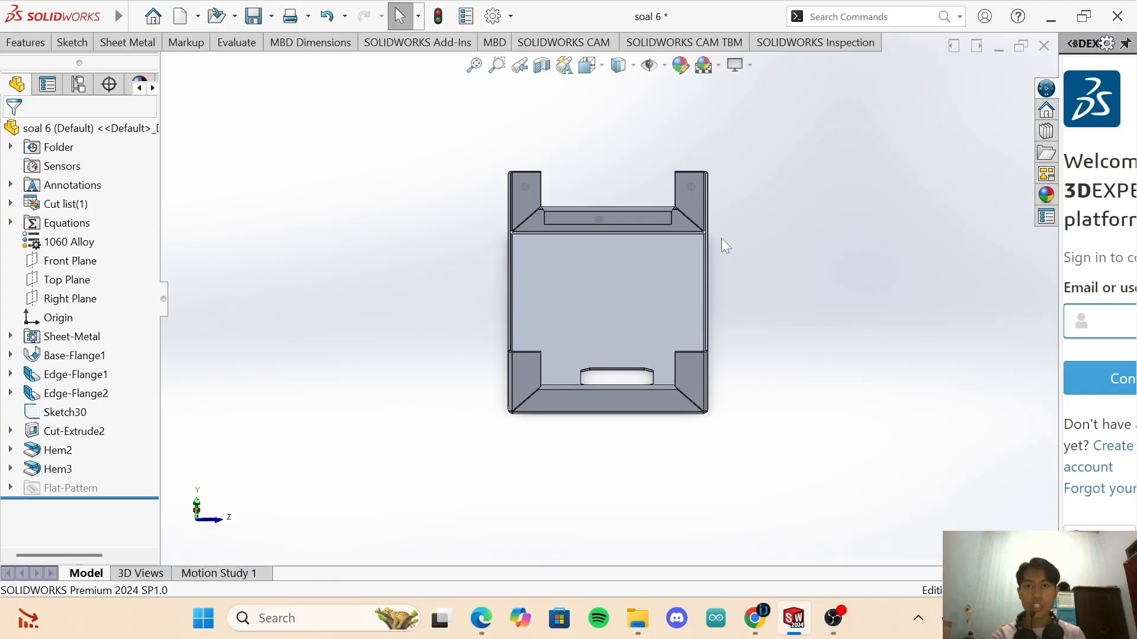